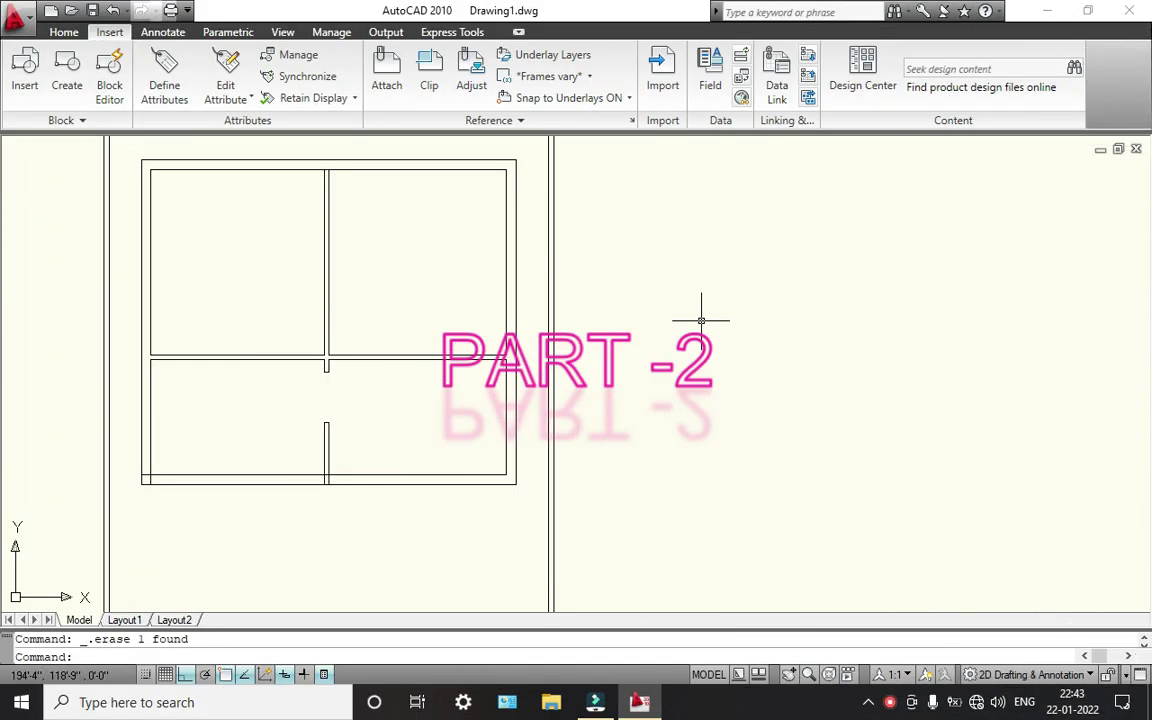
- Examine the floor plan's boundary walls, central partitions and the bottom wall of the lower-right room
scroll(302, 291, up, 4)
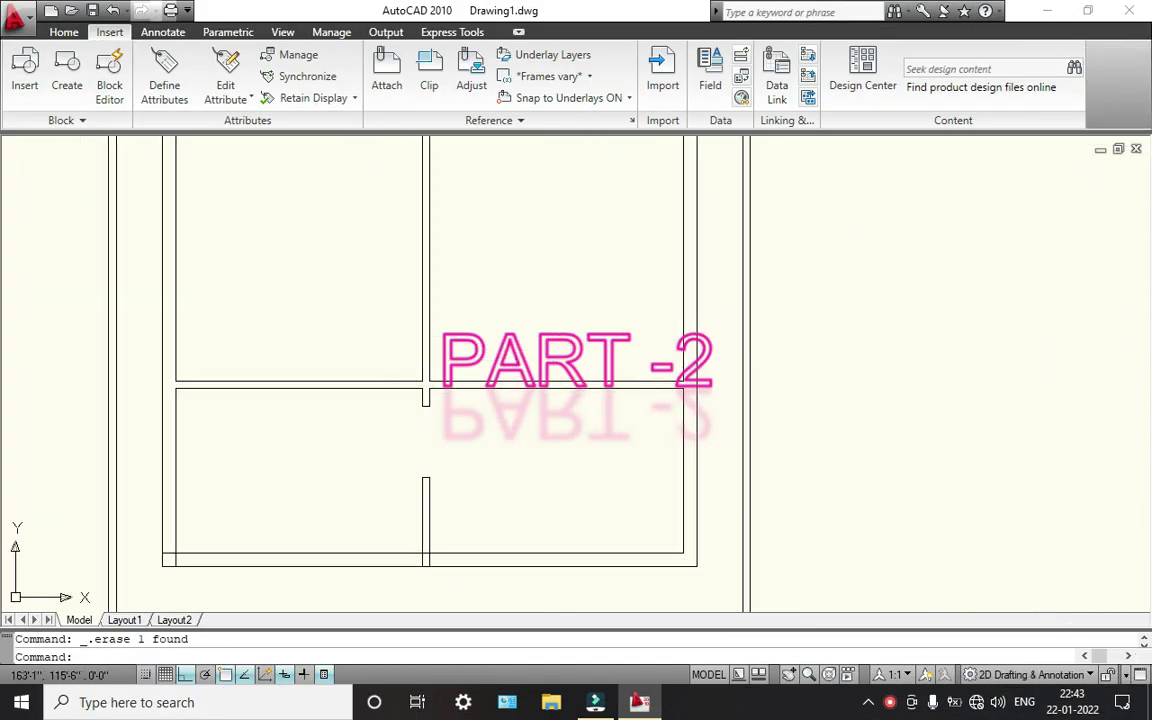
middle_drag(390, 387, 411, 360)
scroll(444, 418, down, 3)
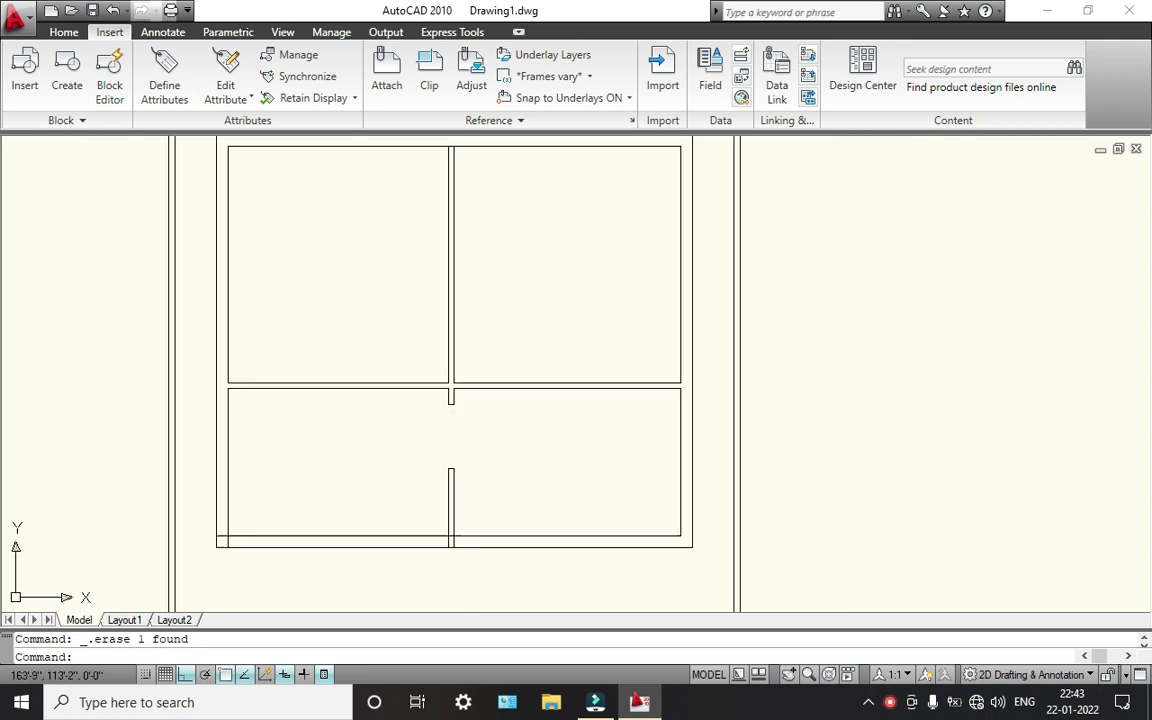
middle_drag(444, 418, 411, 360)
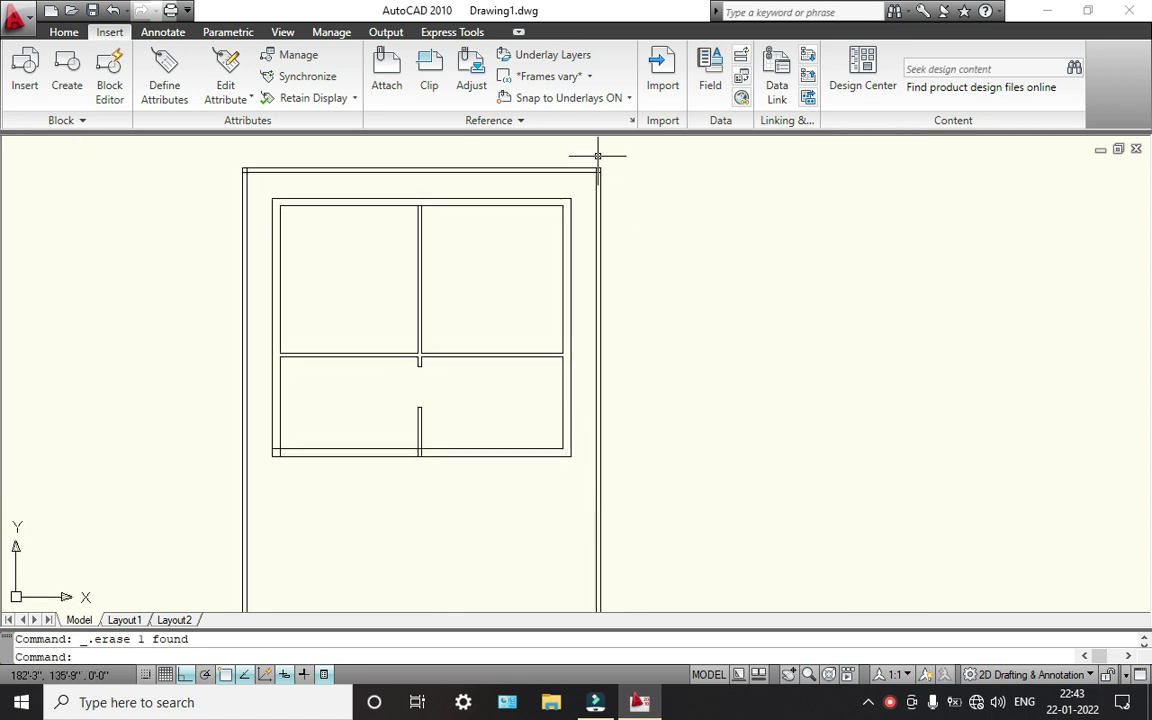
scroll(591, 160, up, 2)
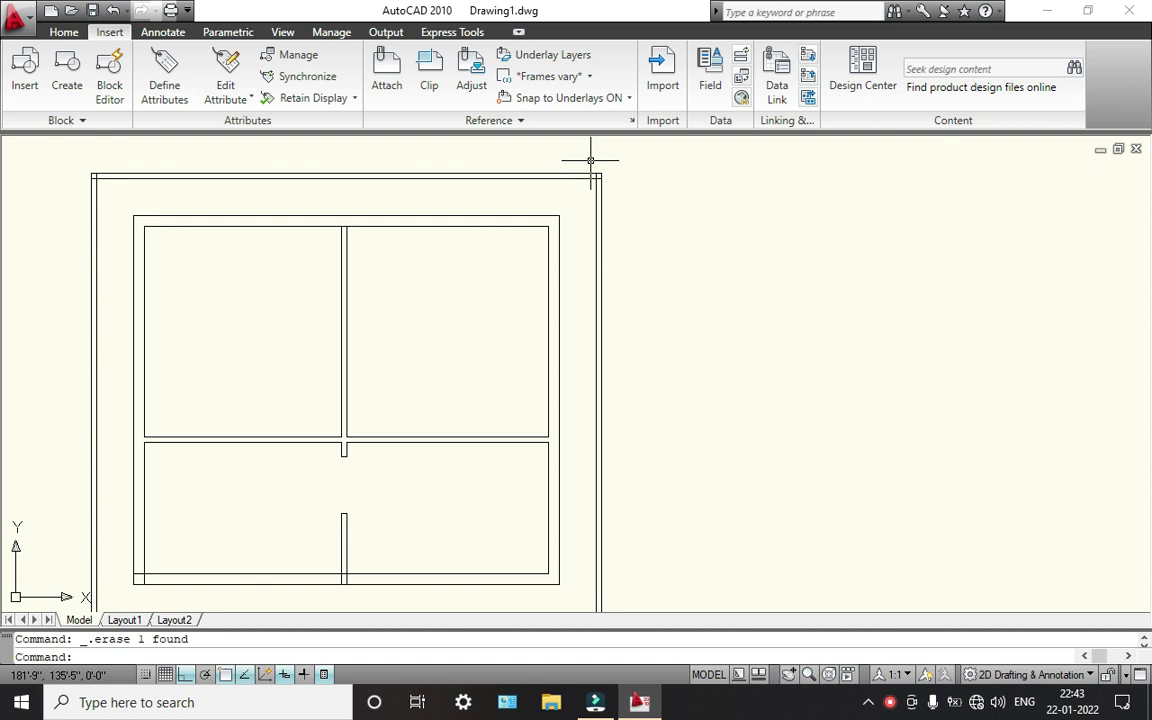
scroll(370, 406, up, 3)
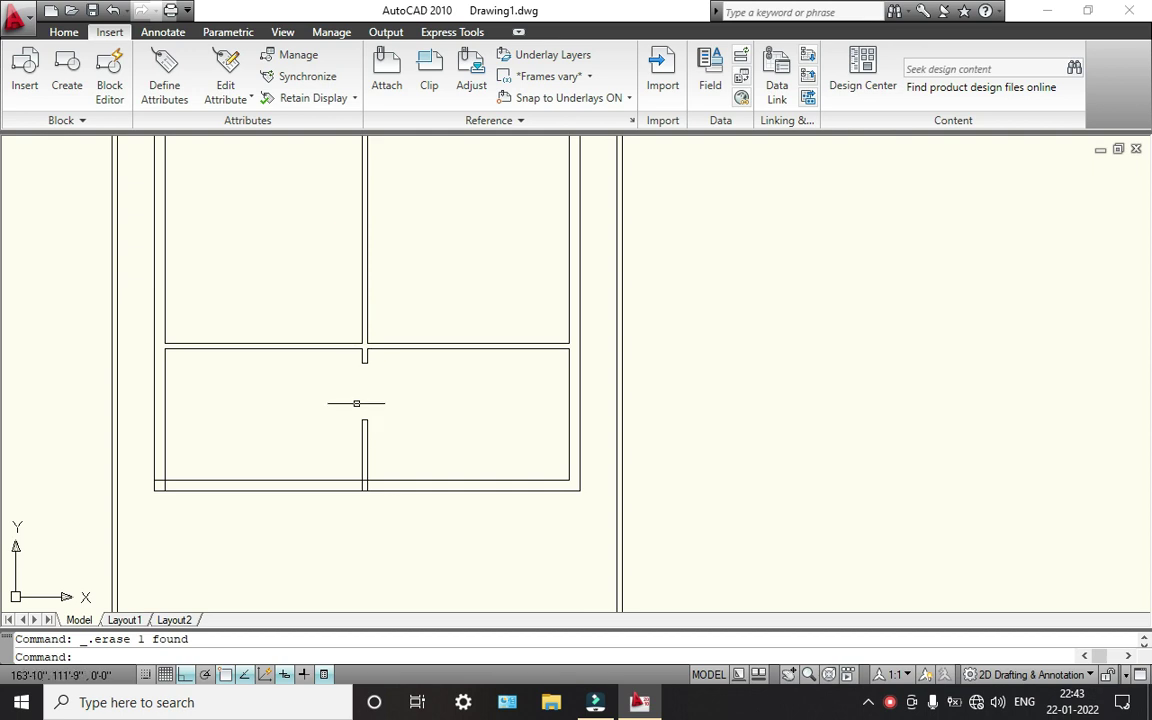
scroll(258, 347, down, 2)
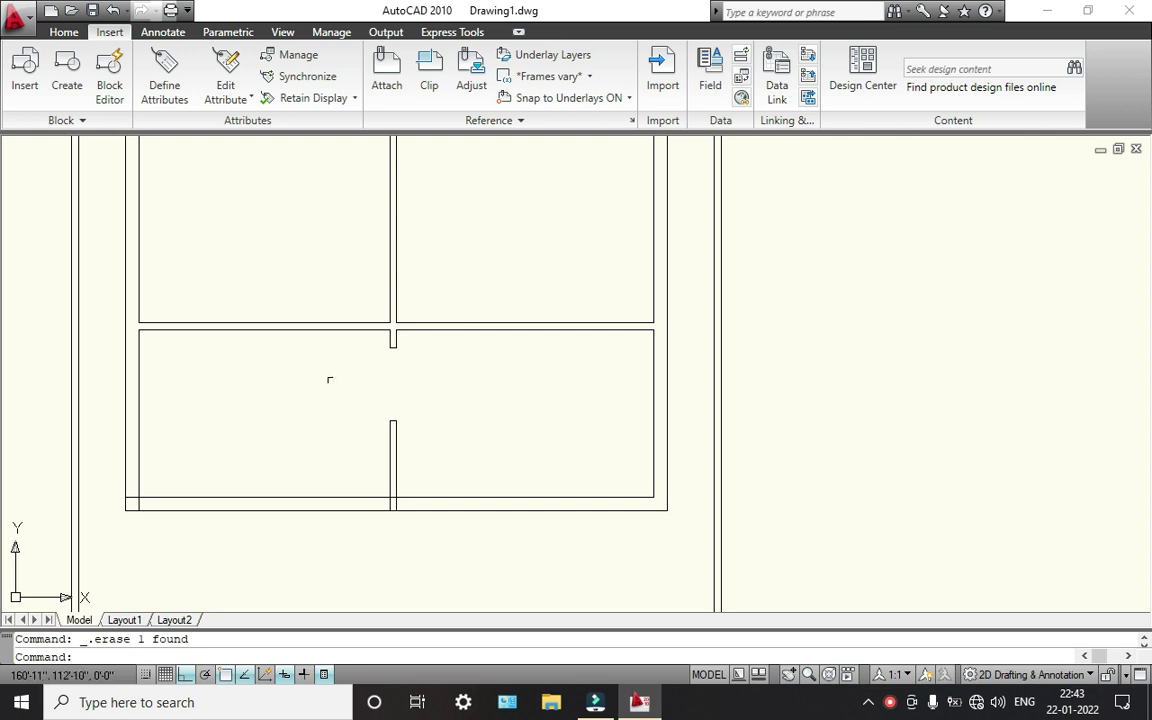
scroll(329, 381, down, 5)
scroll(330, 390, up, 4)
middle_drag(333, 412, 314, 391)
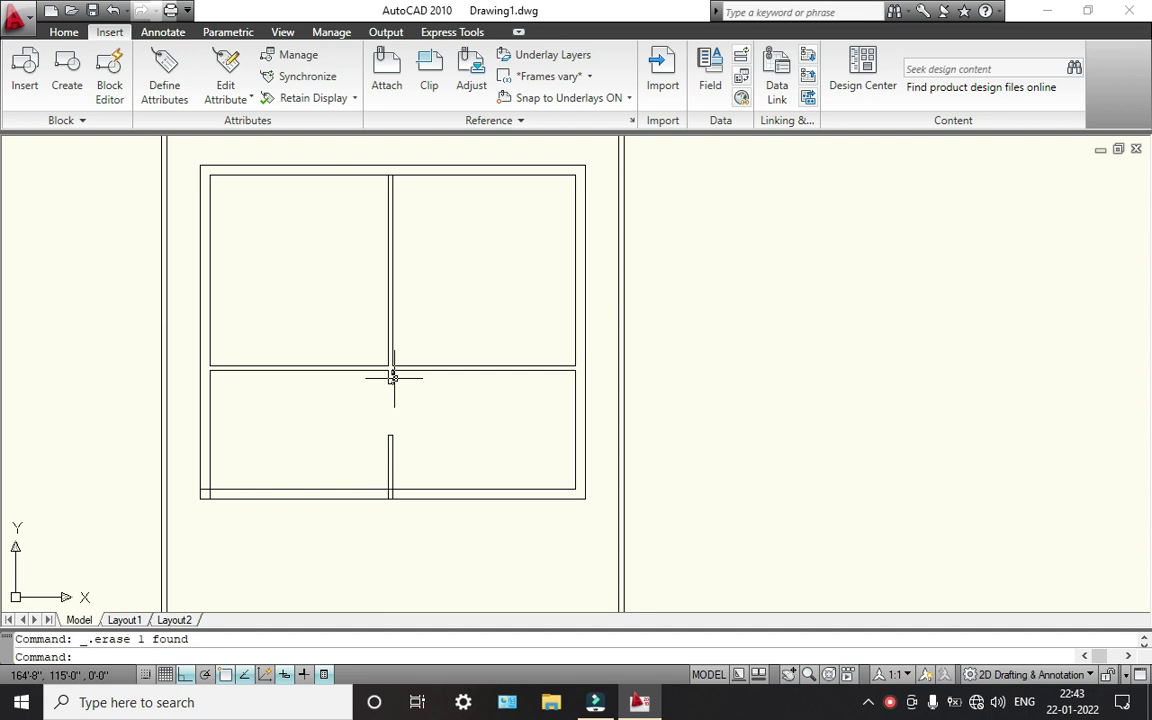
scroll(405, 369, up, 3)
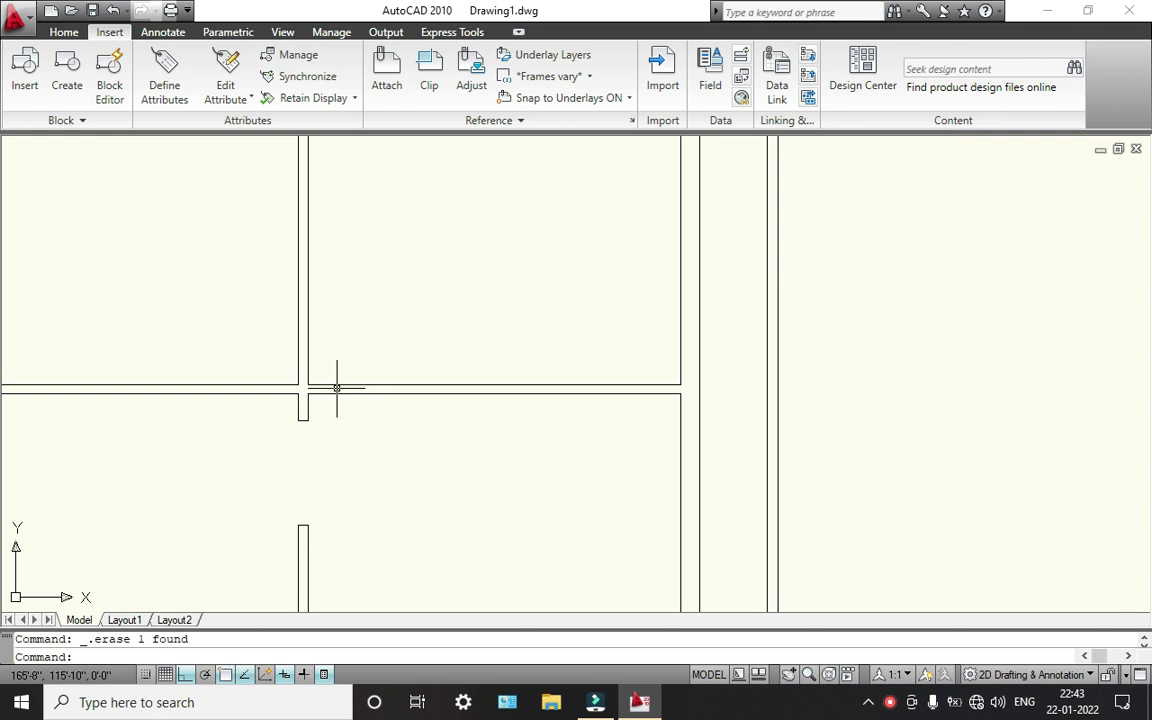
scroll(360, 430, up, 4)
scroll(360, 430, down, 3)
scroll(393, 465, up, 5)
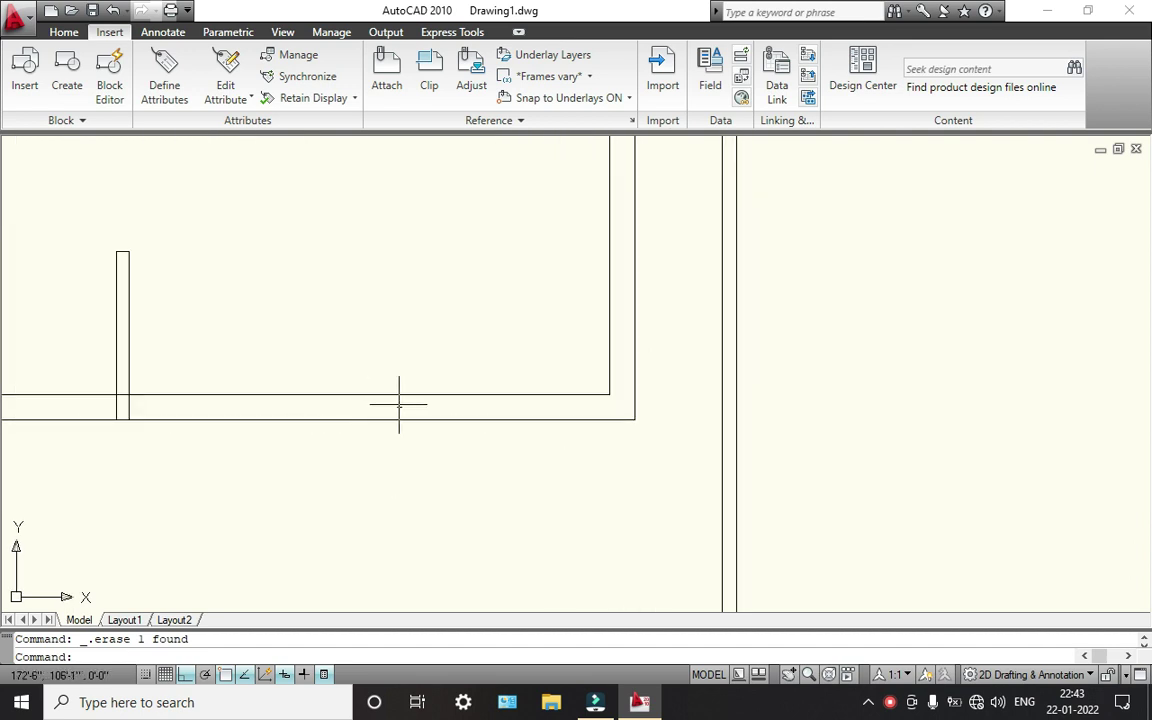
- Draw a line 1' left from the lower-right room's inner bottom-right corner and continue it down across the wall to its outer face
click(58, 33)
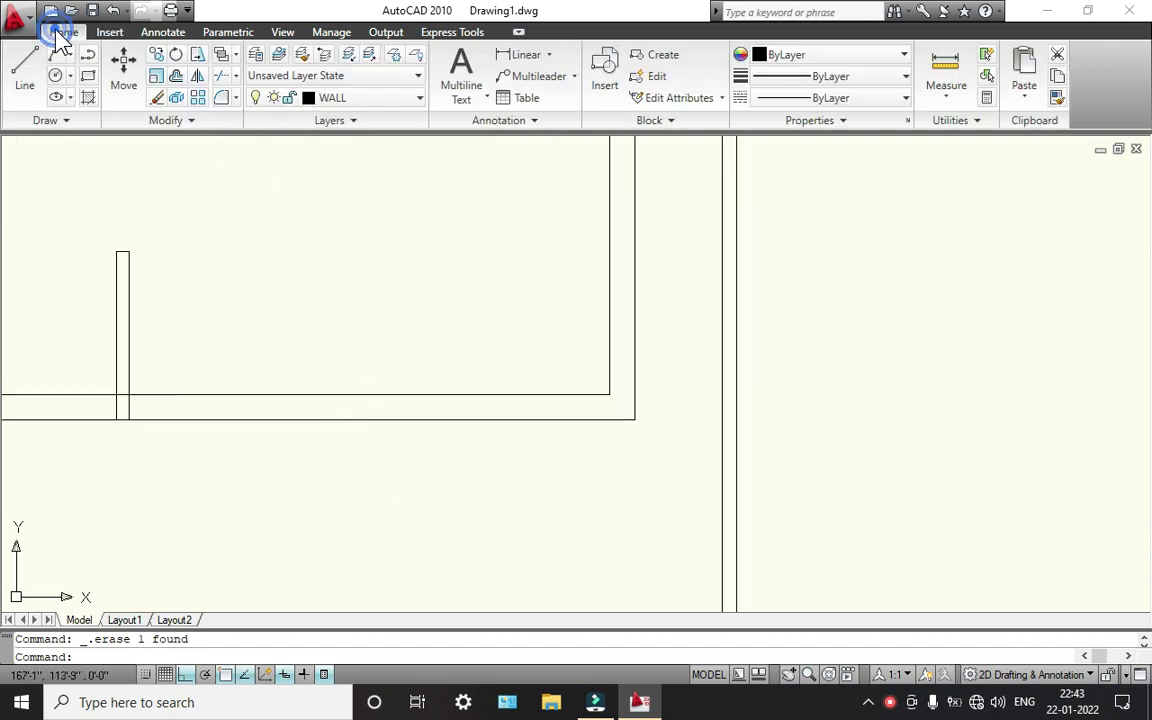
click(24, 70)
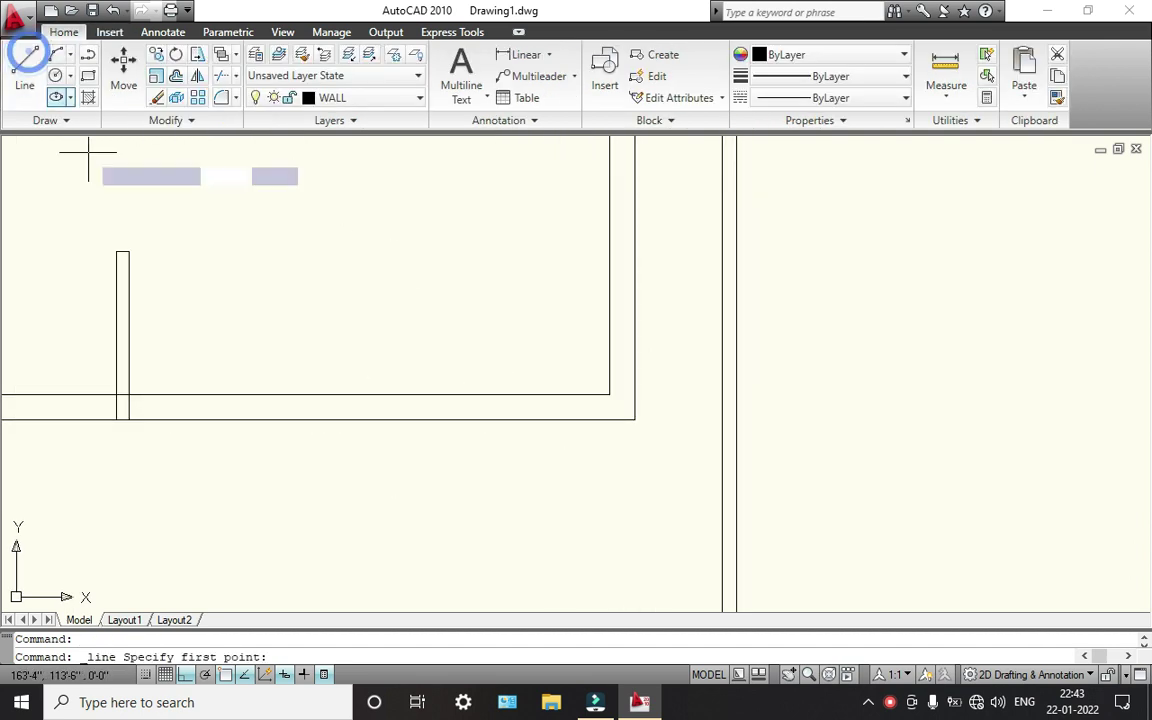
click(609, 394)
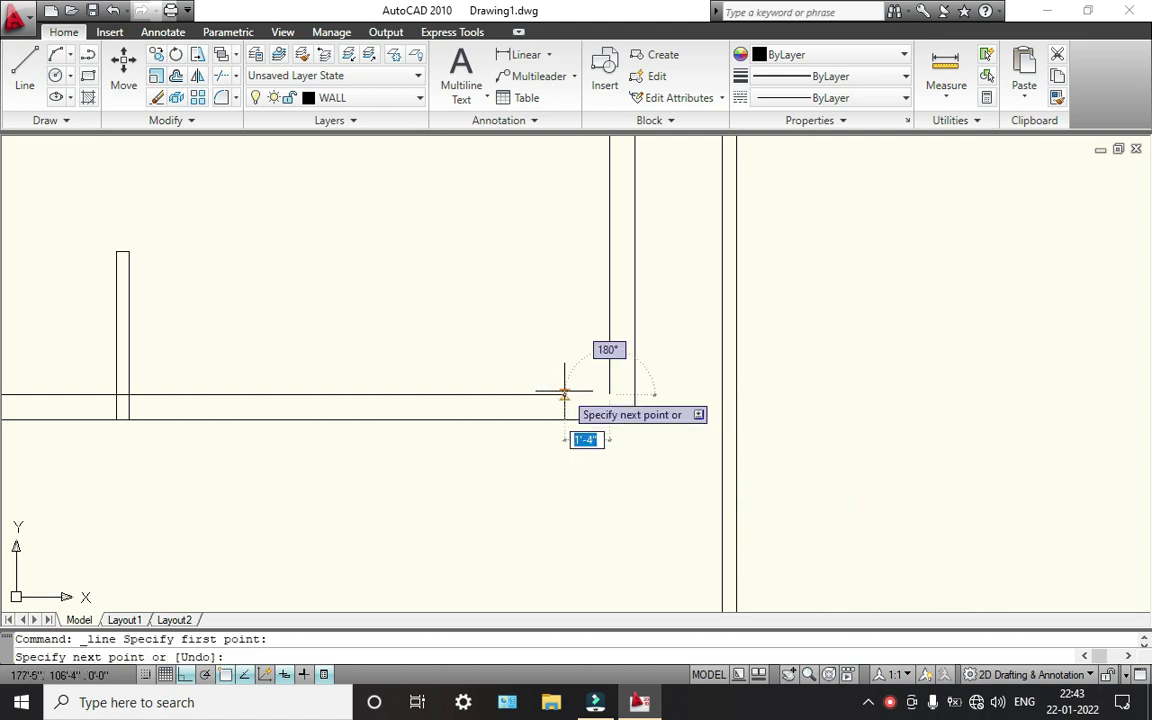
text(1')
key(Return)
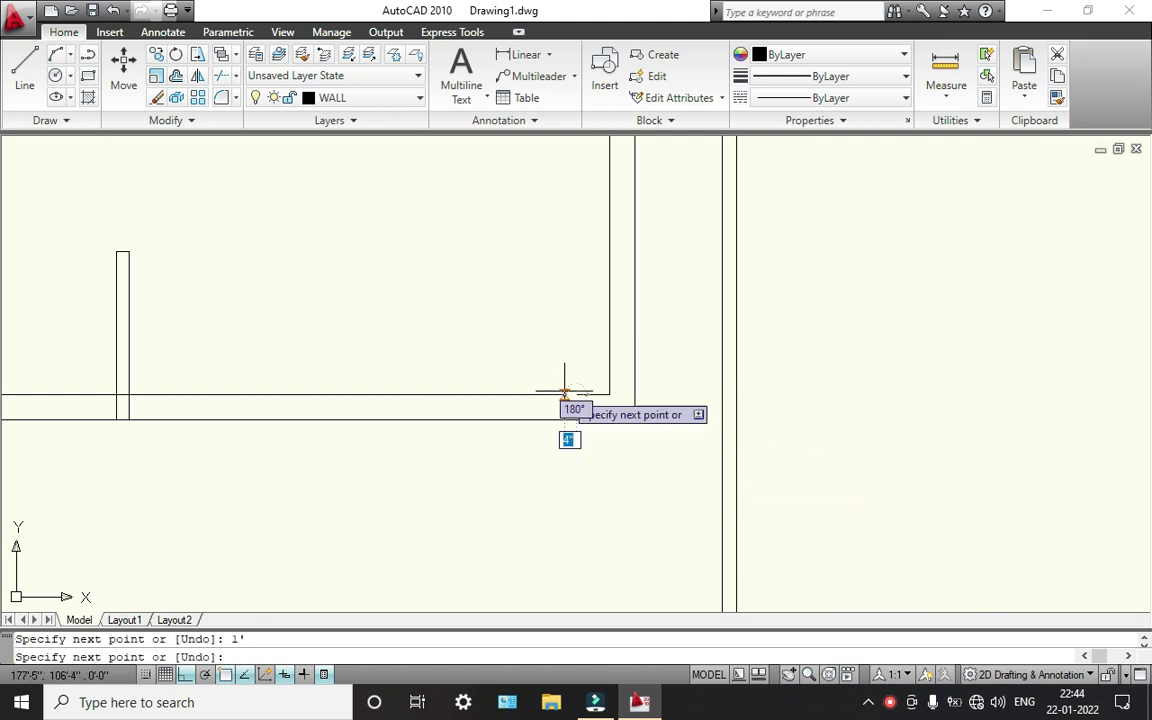
click(575, 418)
key(Return)
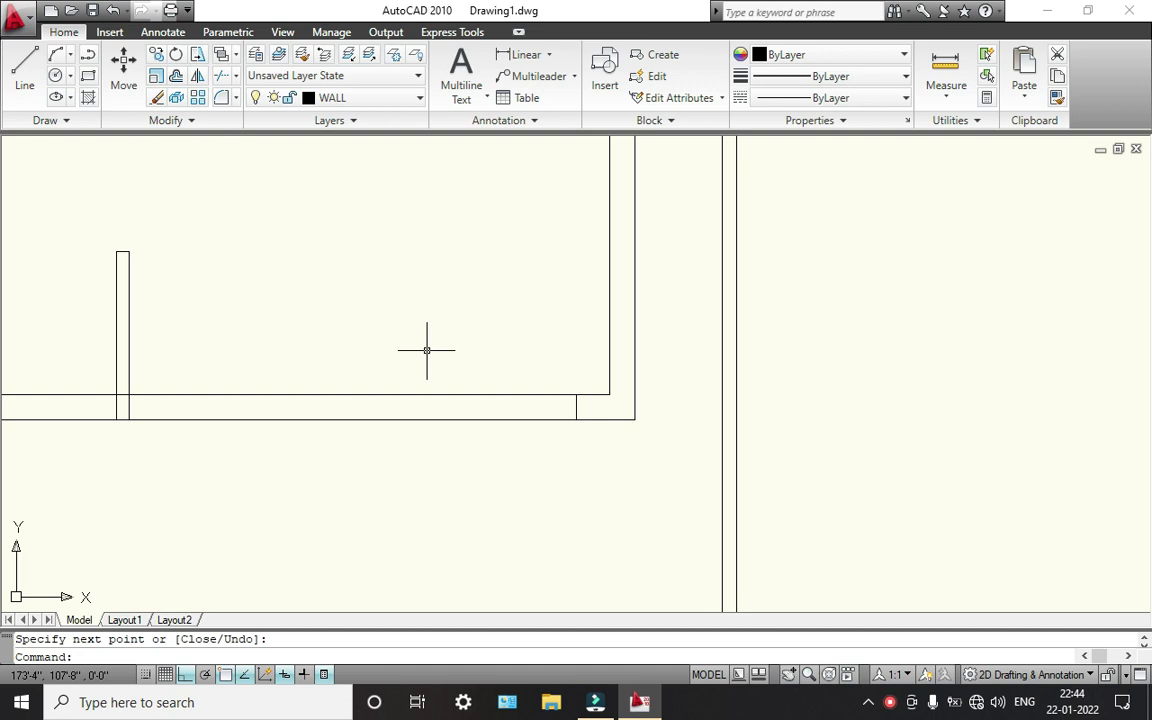
- Offset the line crossing the bottom wall 4' to the left to mark the door opening's other side
key(Return)
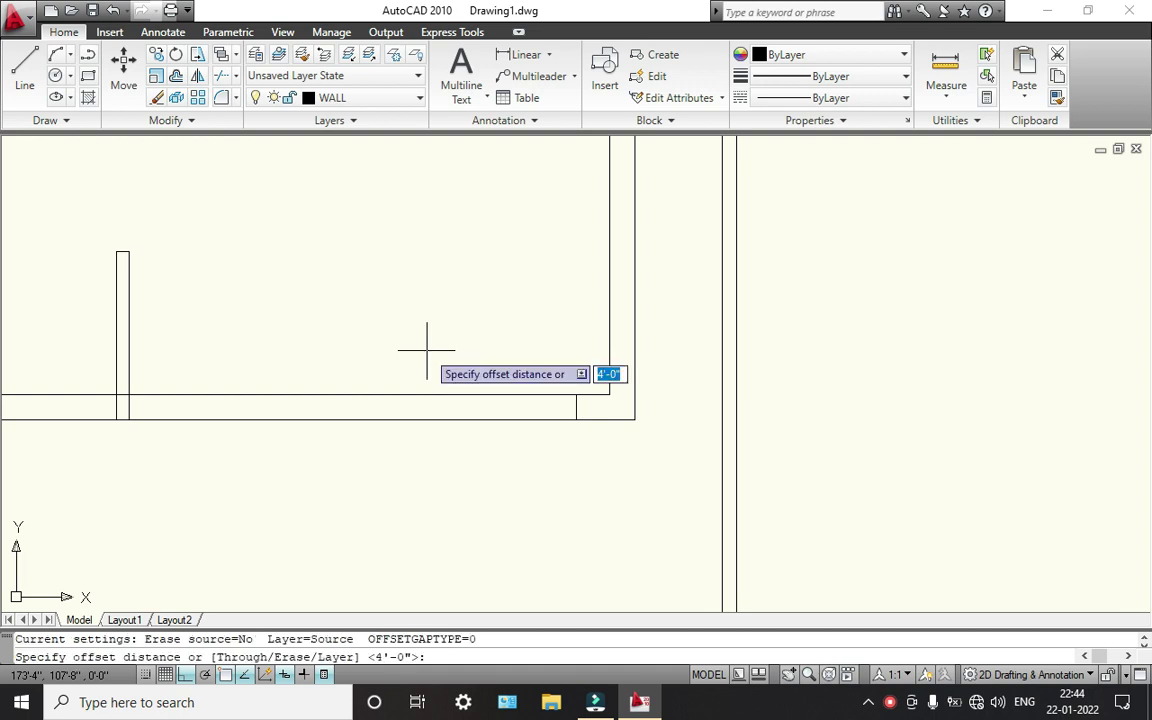
key(Return)
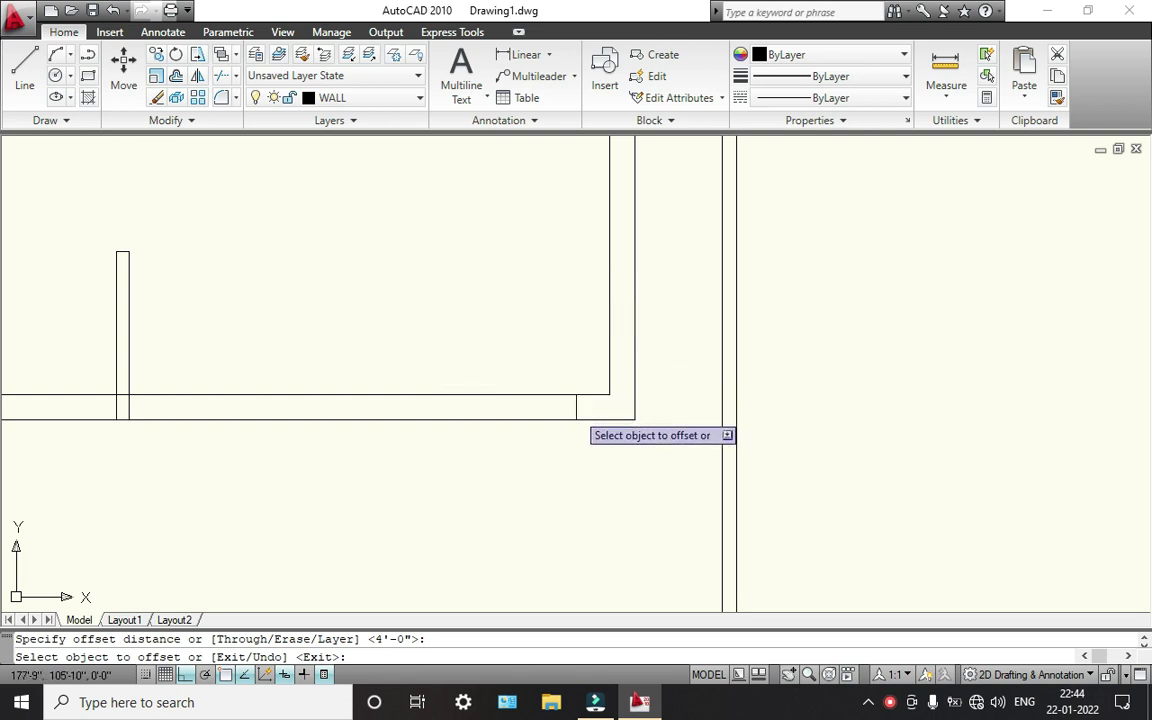
click(576, 405)
scroll(385, 395, down, 3)
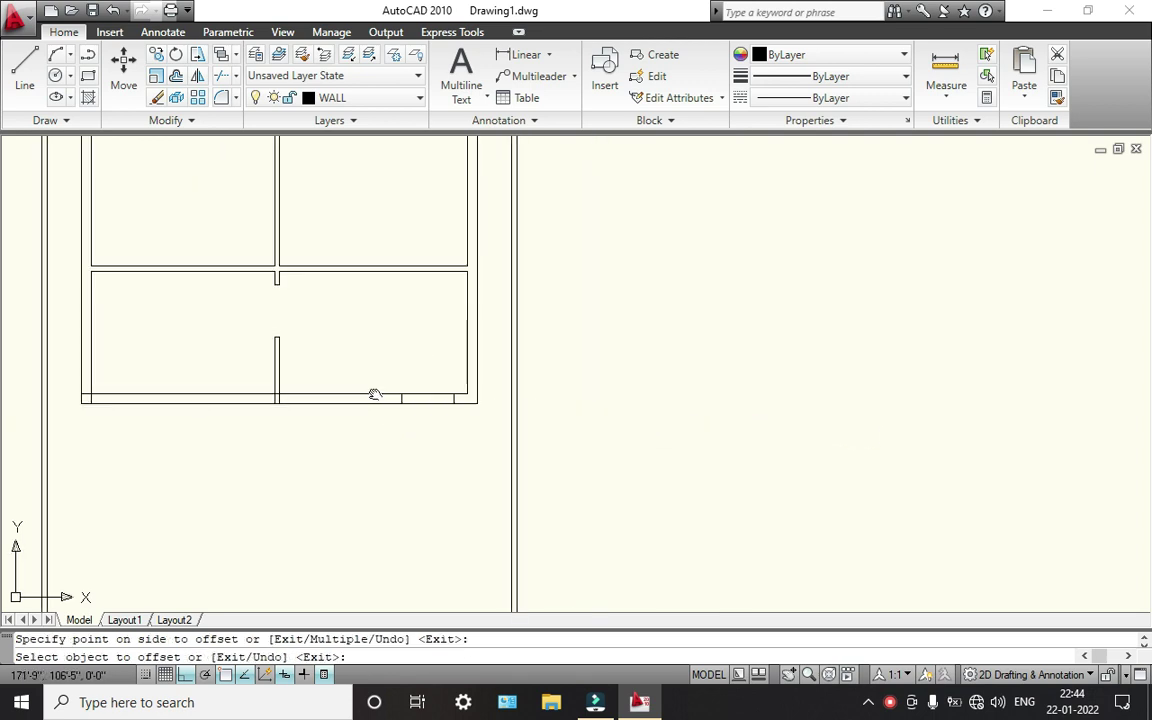
middle_drag(375, 393, 402, 428)
scroll(402, 428, up, 3)
key(Escape)
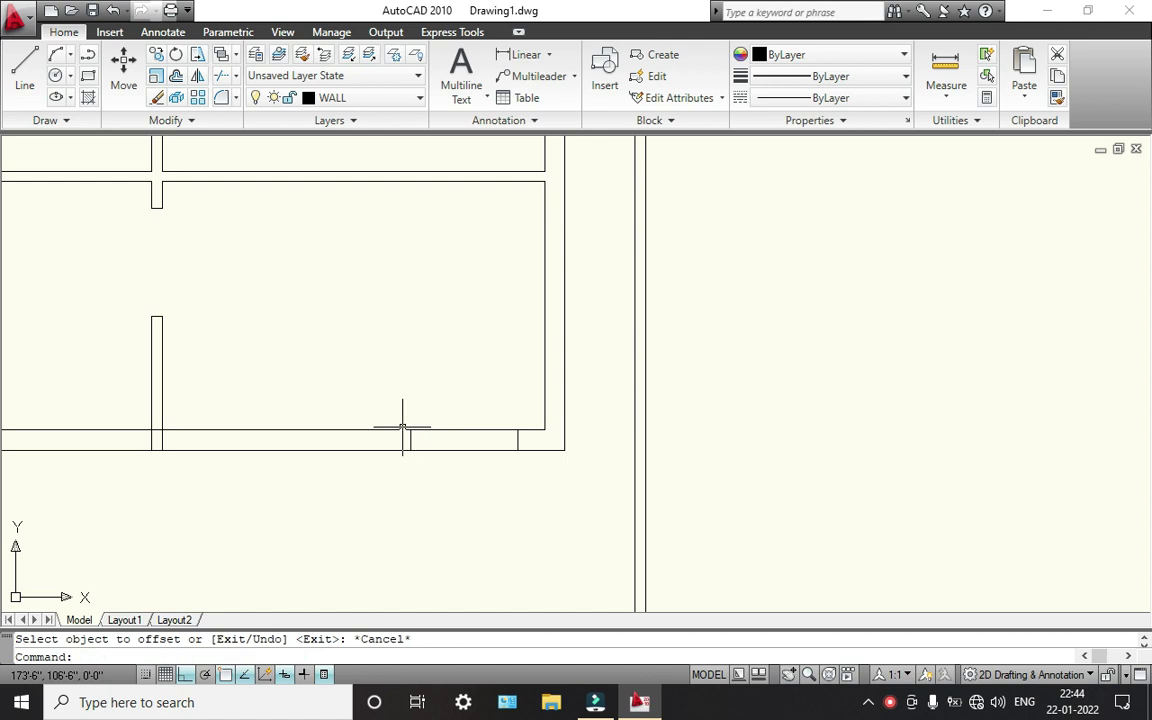
- Draw a 4' vertical line up into the room from the inner end of the opening's right jamb
scroll(428, 438, up, 3)
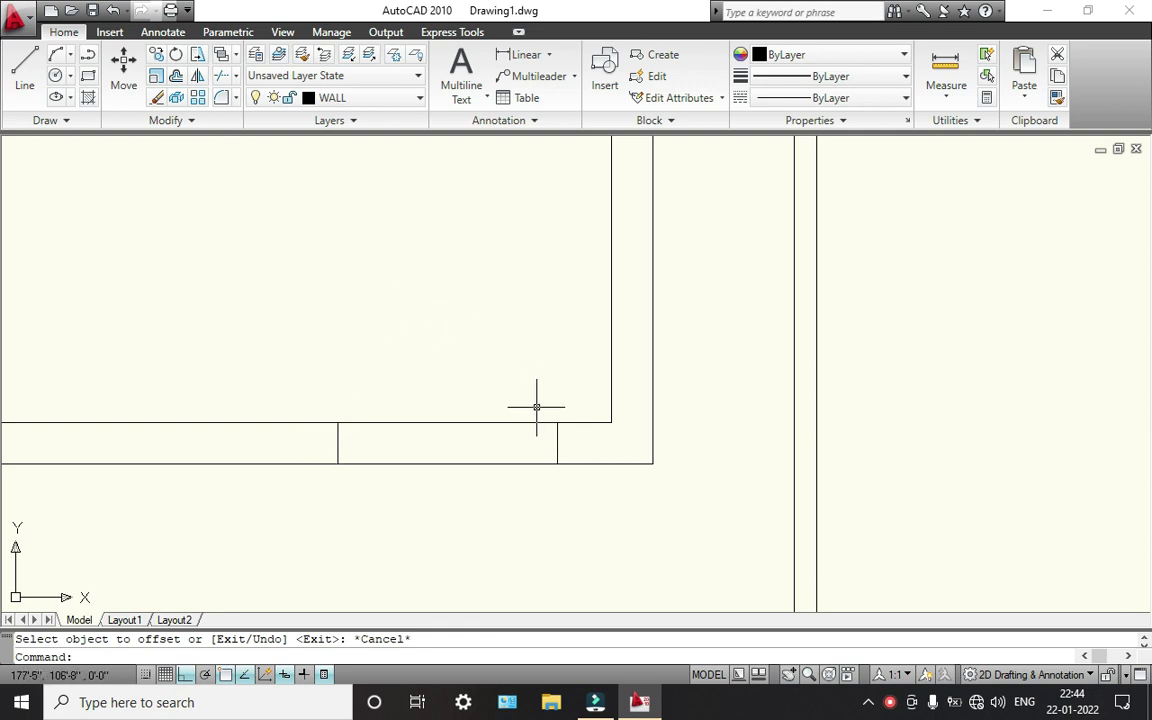
scroll(505, 455, up, 2)
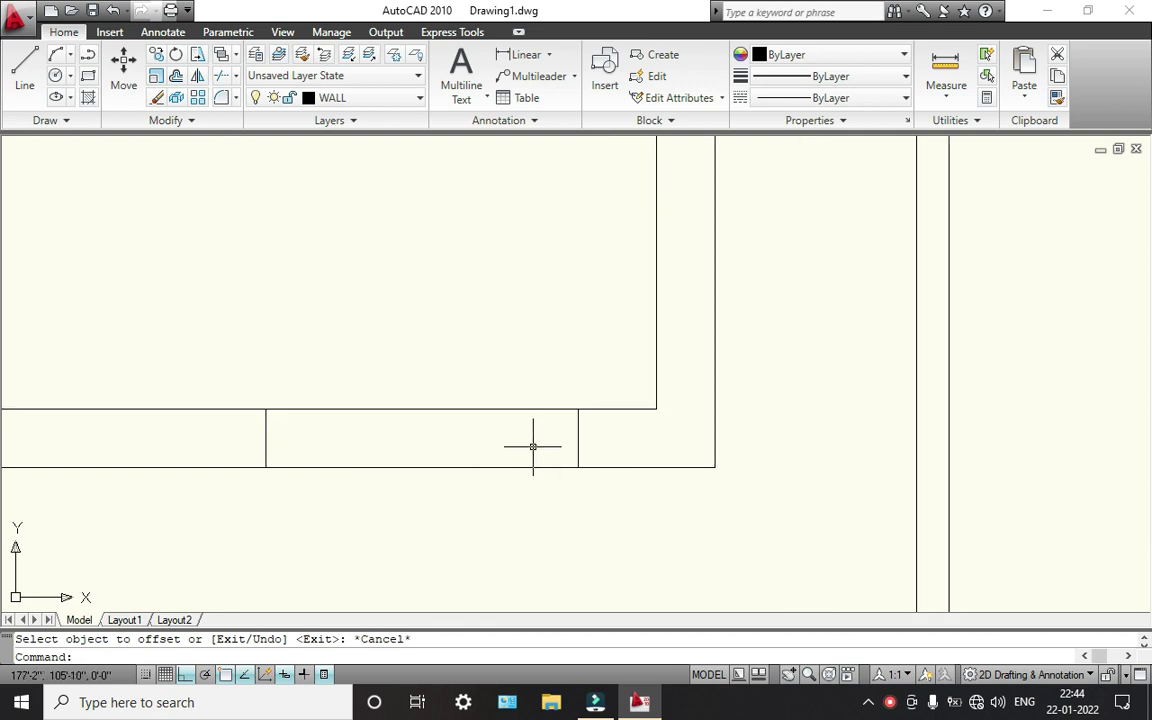
scroll(505, 452, up, 1)
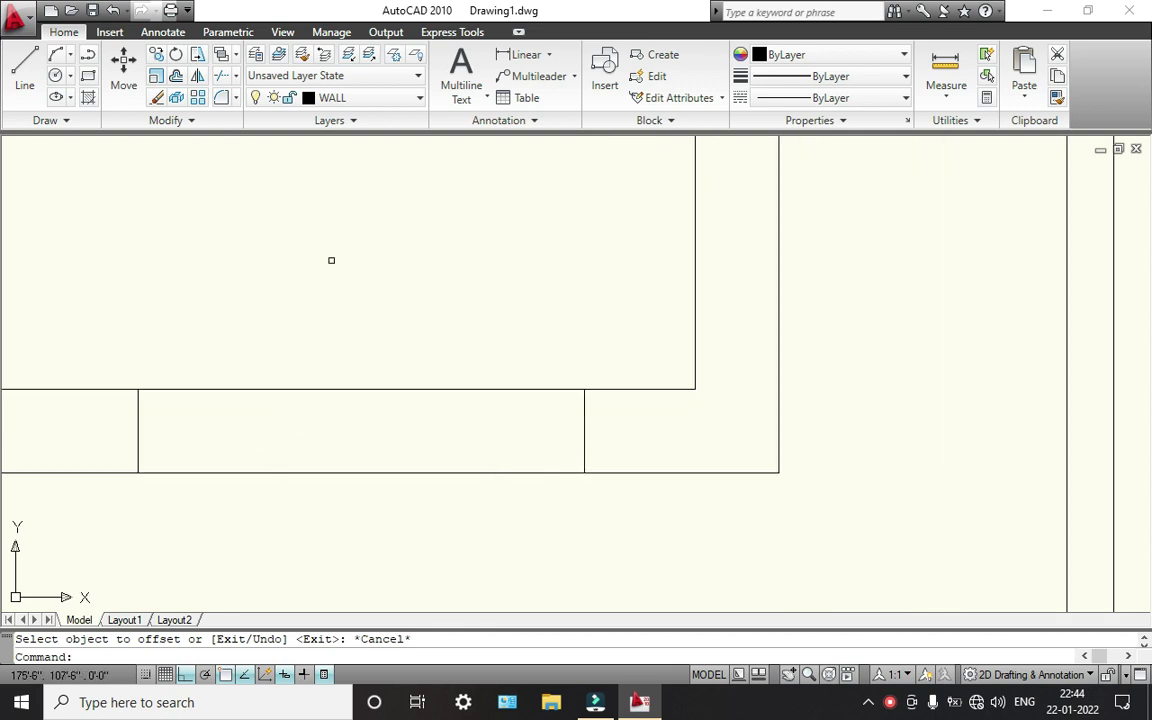
scroll(419, 360, down, 3)
middle_drag(419, 360, 393, 482)
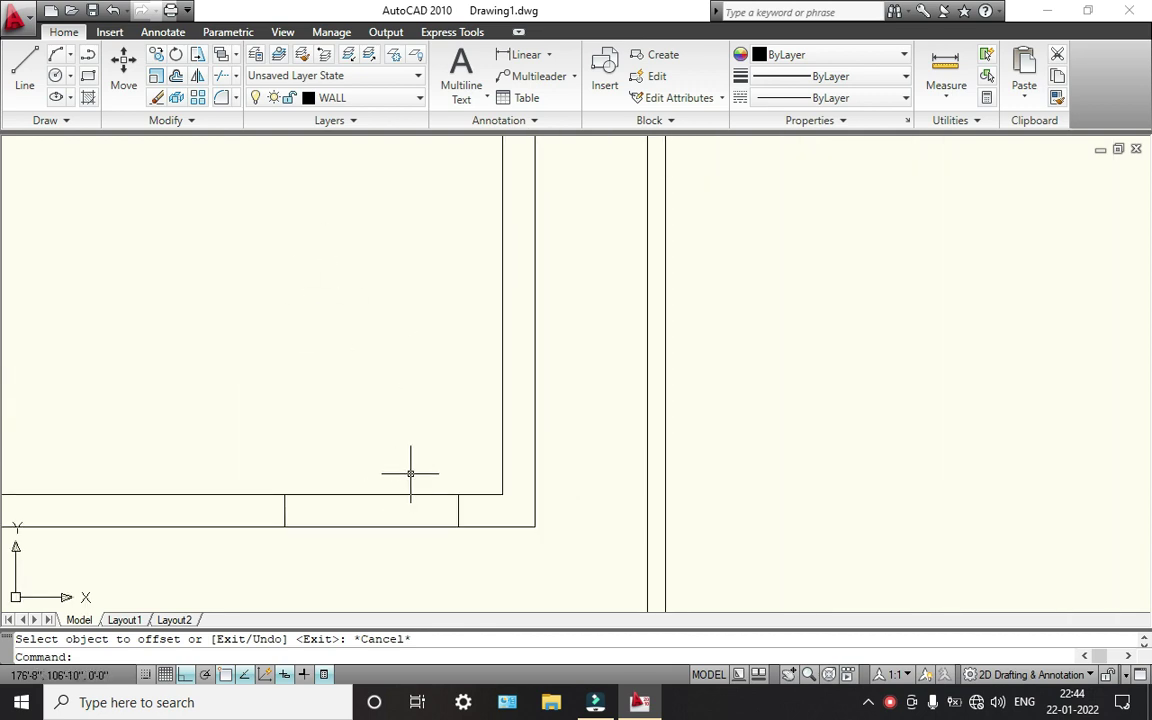
key(Return)
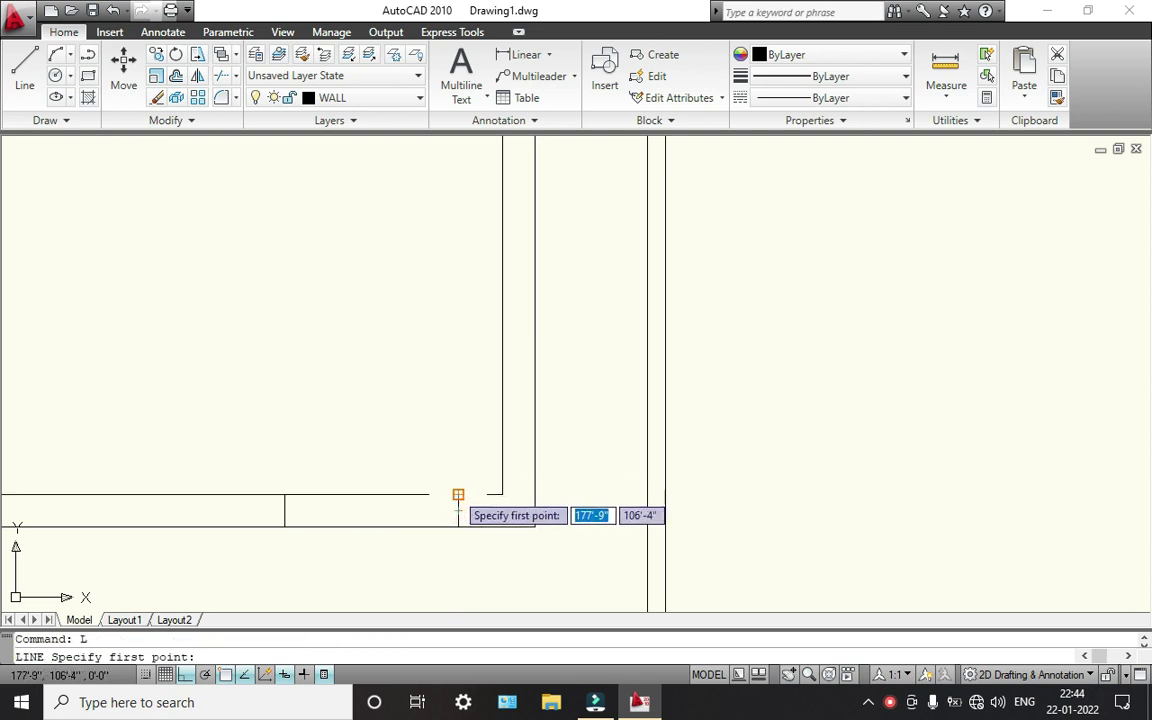
click(456, 492)
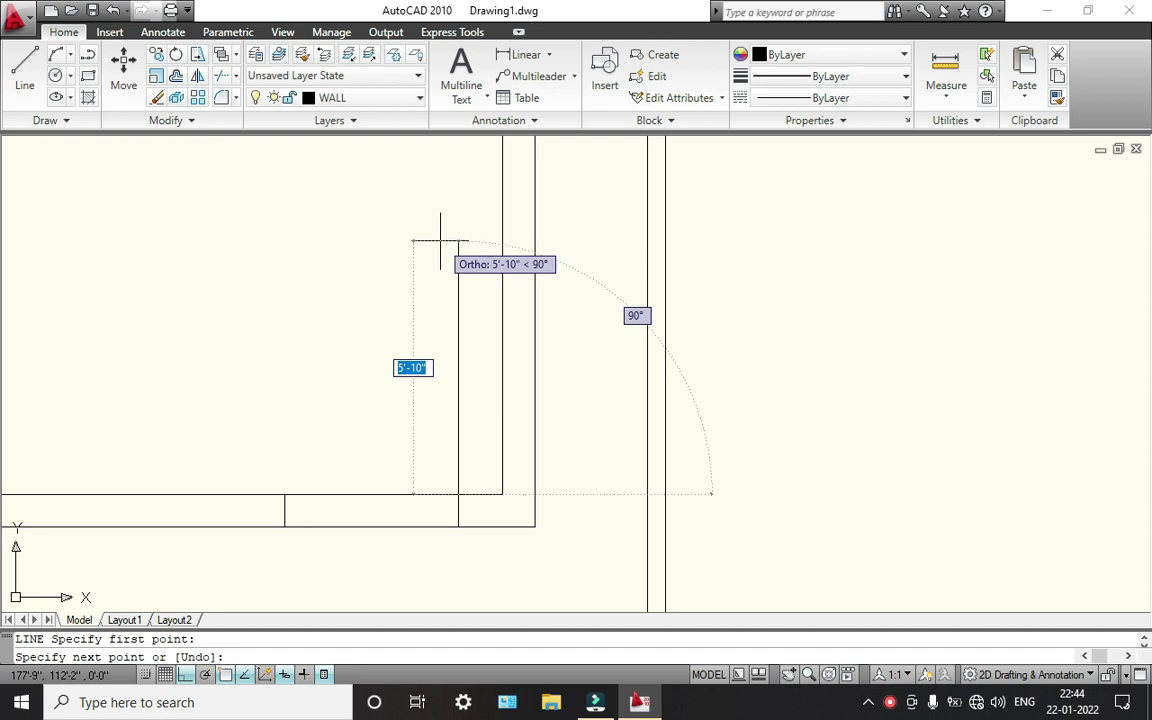
text(4')
key(Return)
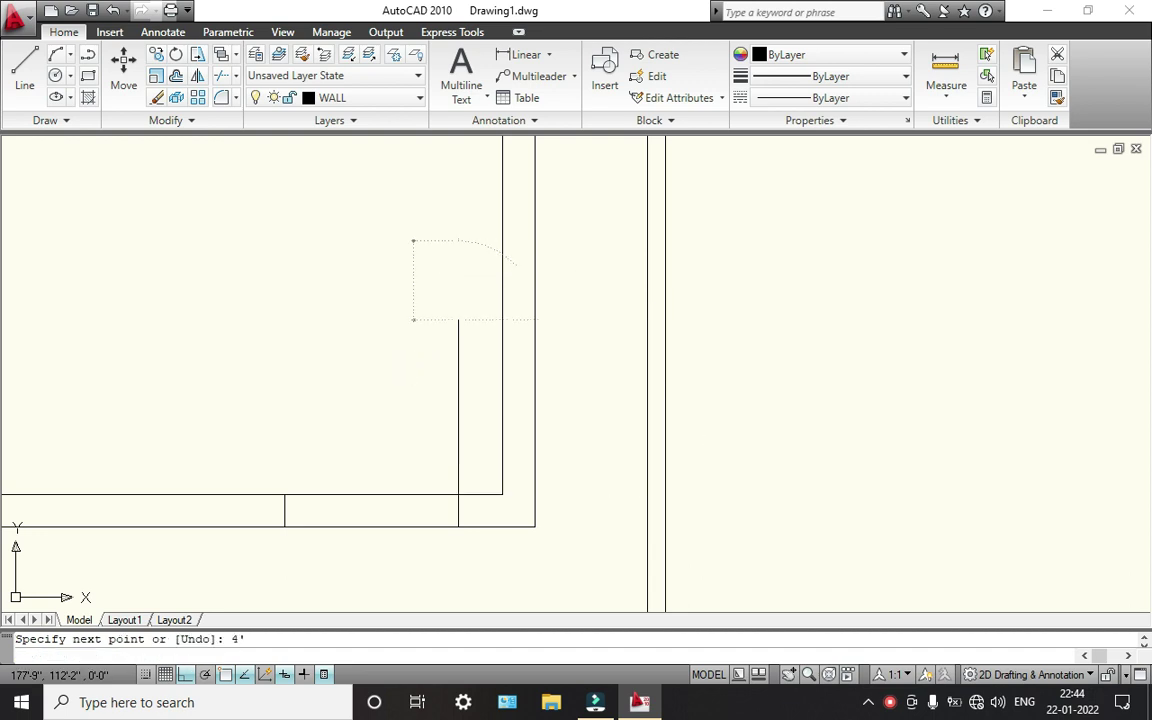
key(Return)
- Inspect the door opening in the bottom wall and the vertical door line at its right jamb
scroll(429, 418, up, 2)
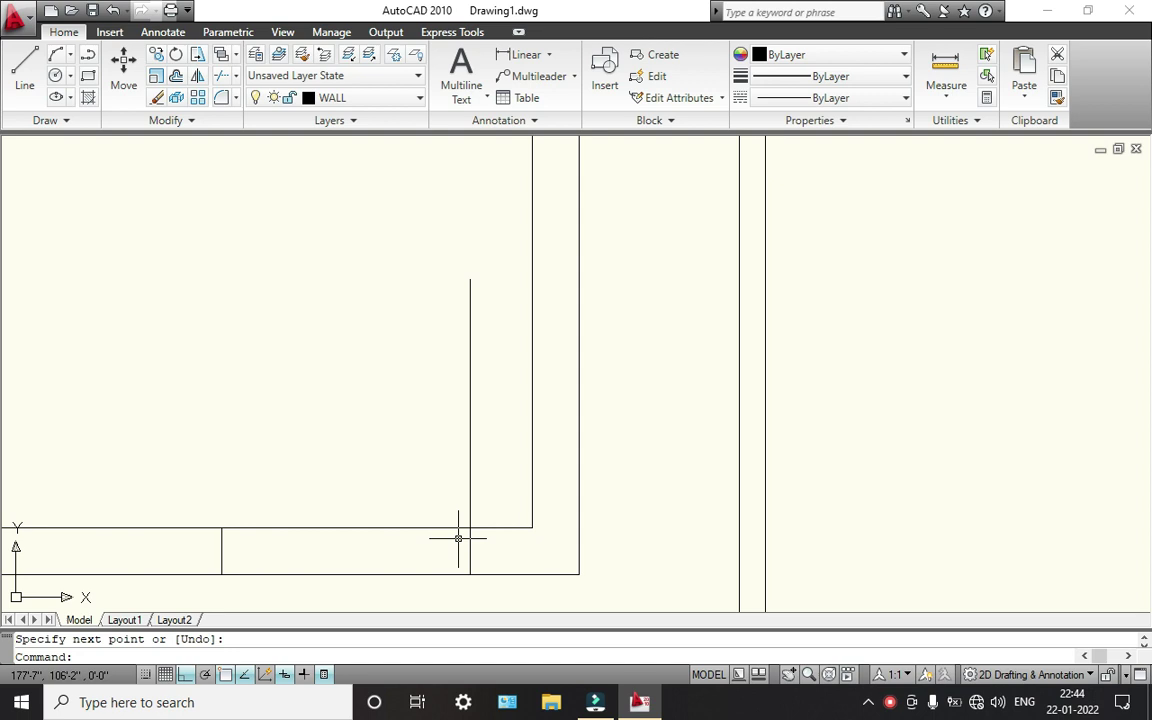
scroll(458, 538, down, 2)
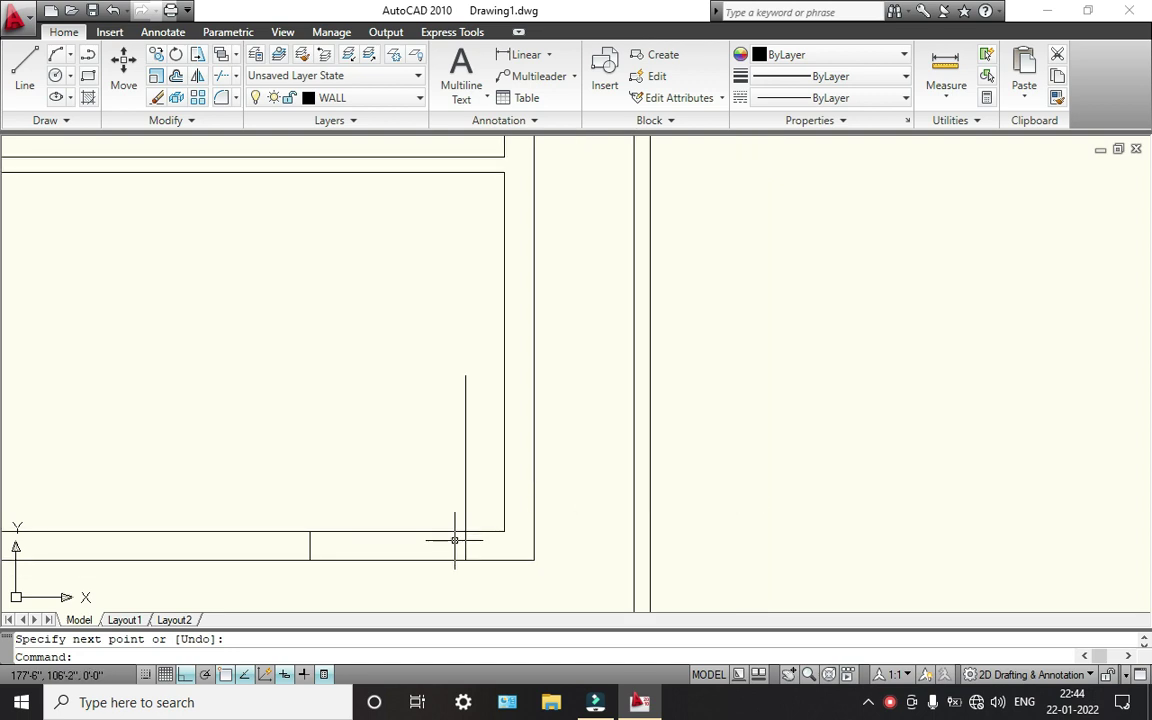
scroll(455, 540, up, 4)
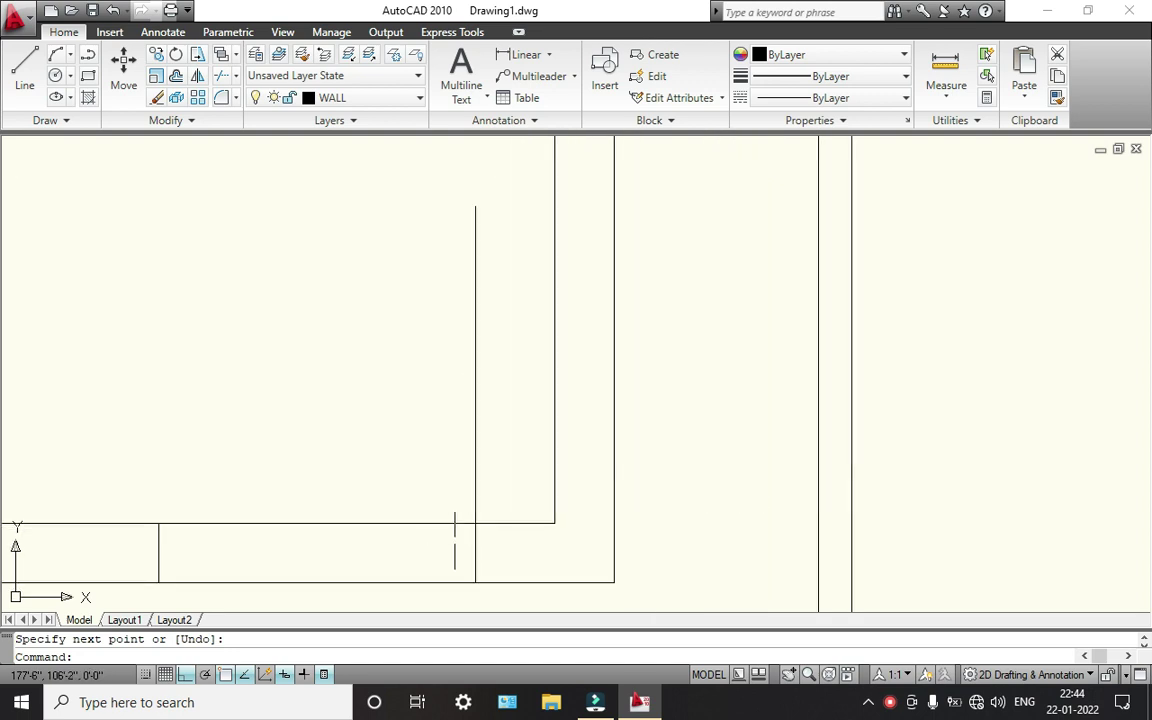
scroll(455, 538, down, 2)
scroll(455, 538, up, 2)
scroll(455, 538, down, 1)
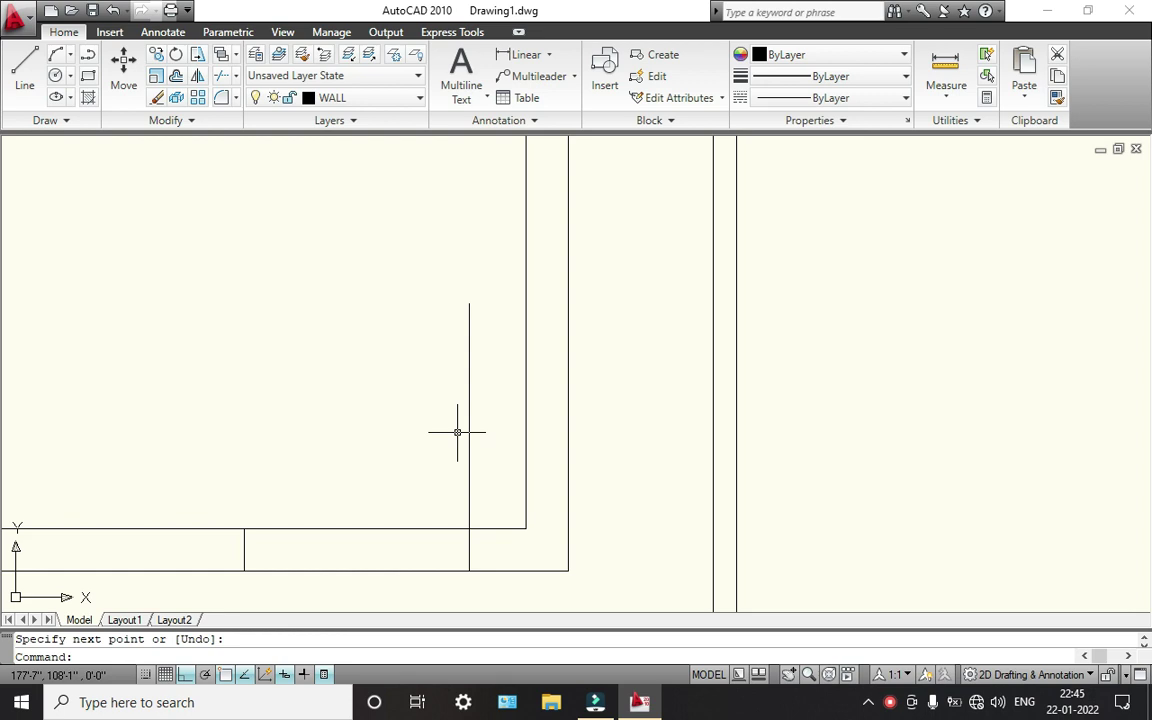
scroll(437, 430, down, 3)
scroll(437, 437, up, 2)
scroll(380, 404, up, 1)
scroll(357, 395, up, 1)
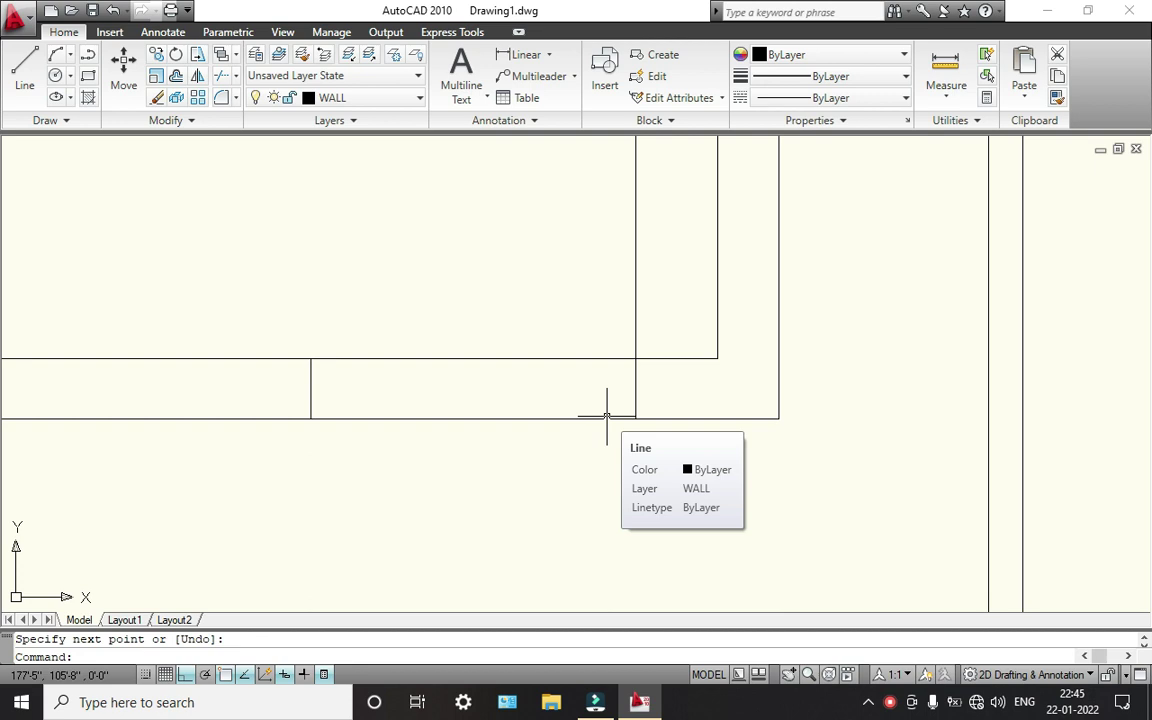
- Draw a 4" square door frame section at the outer end of the opening's right jamb, using the wall lines as two sides
text(L)
key(Return)
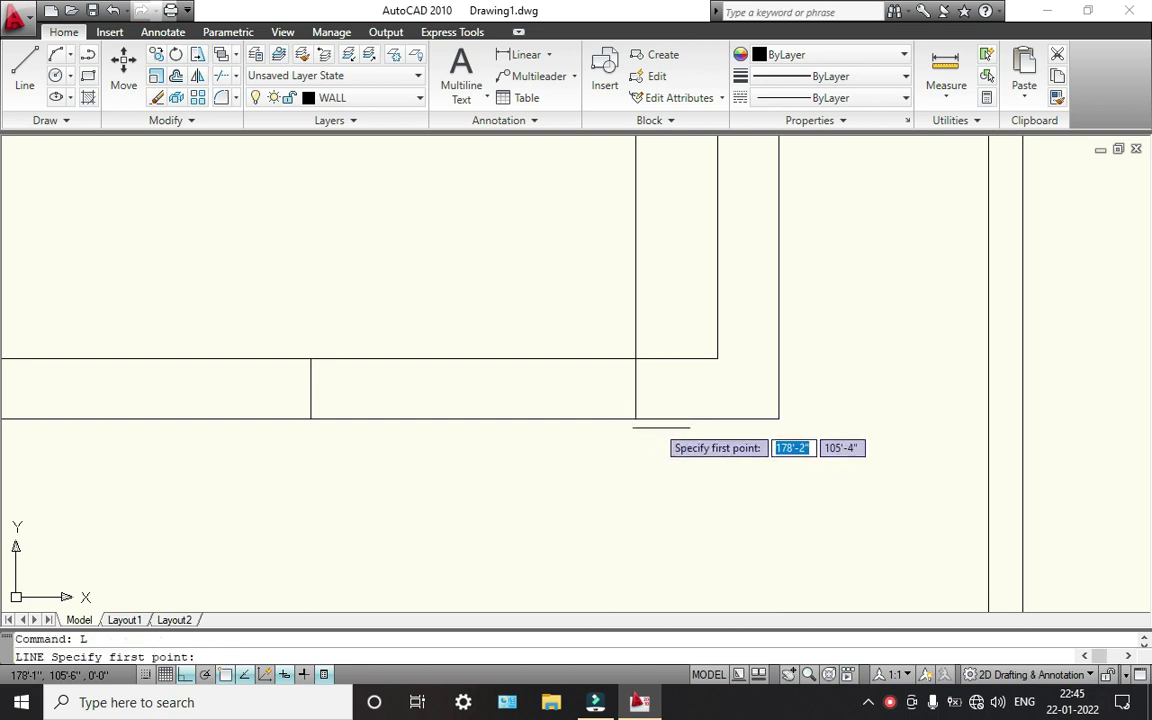
click(635, 418)
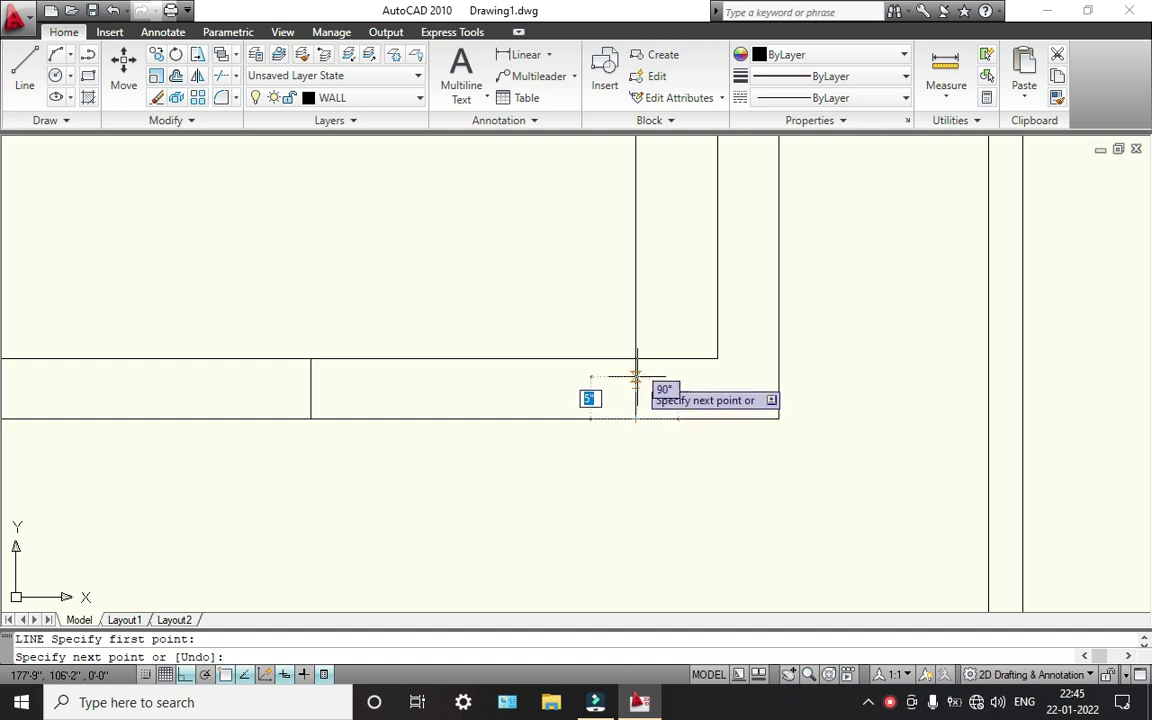
text(4)
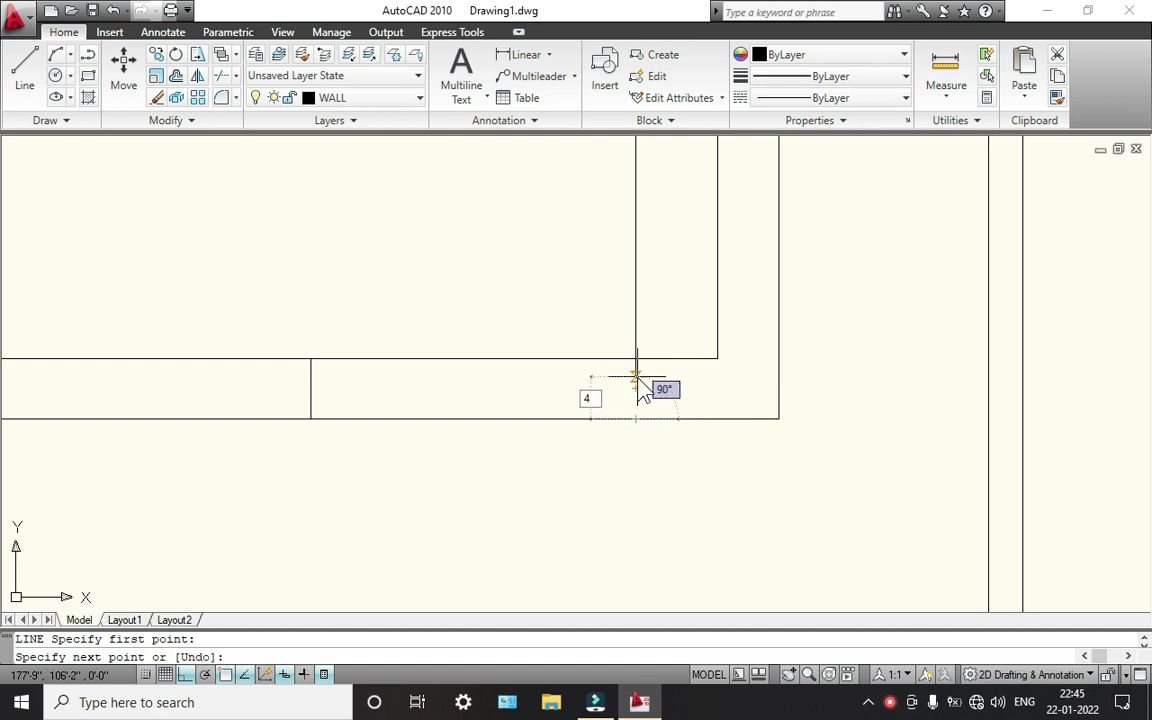
key(Return)
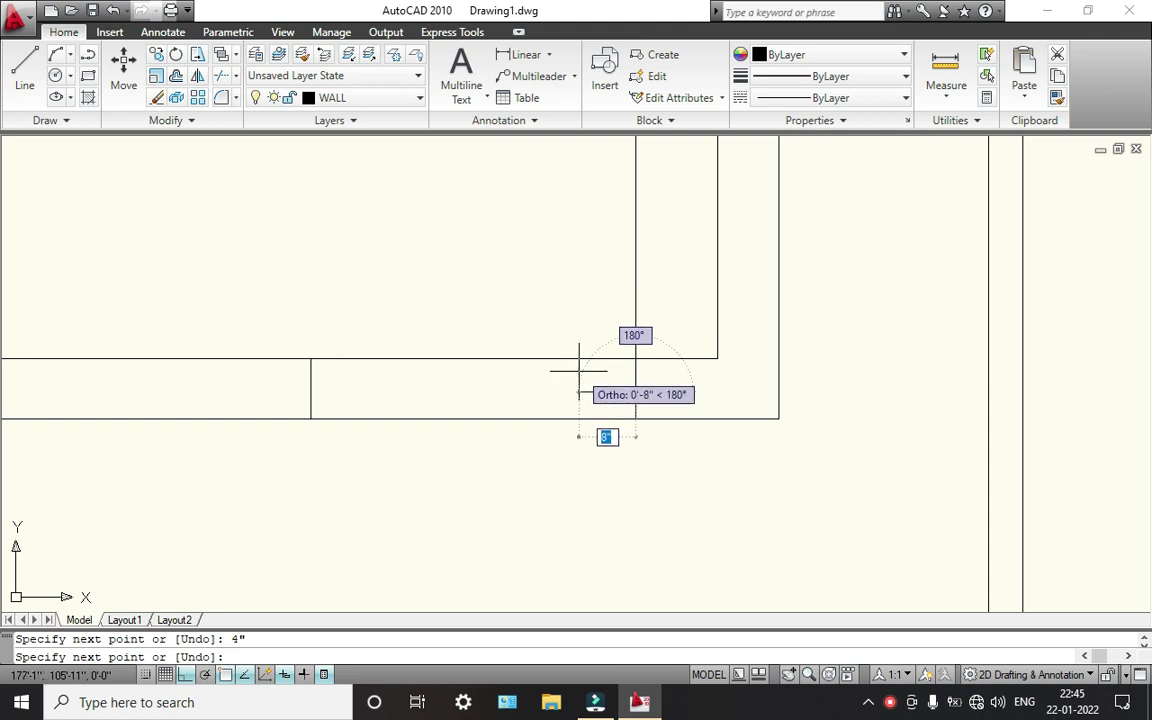
text(4)
key(Return)
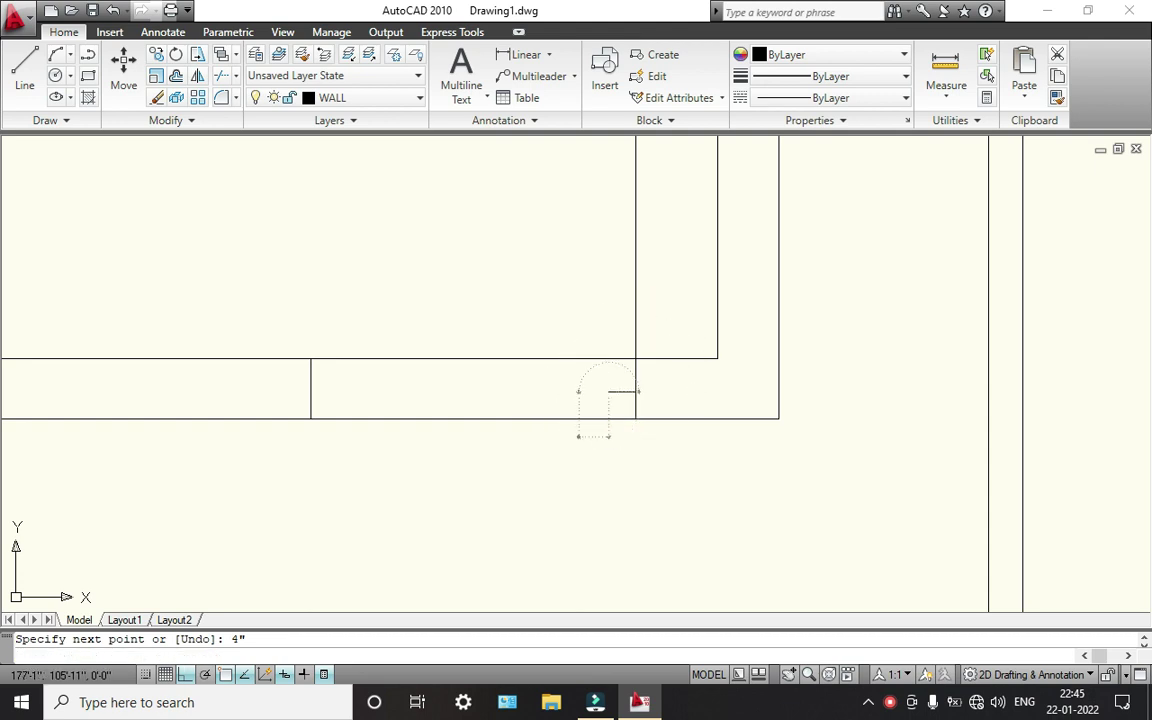
click(608, 418)
key(Return)
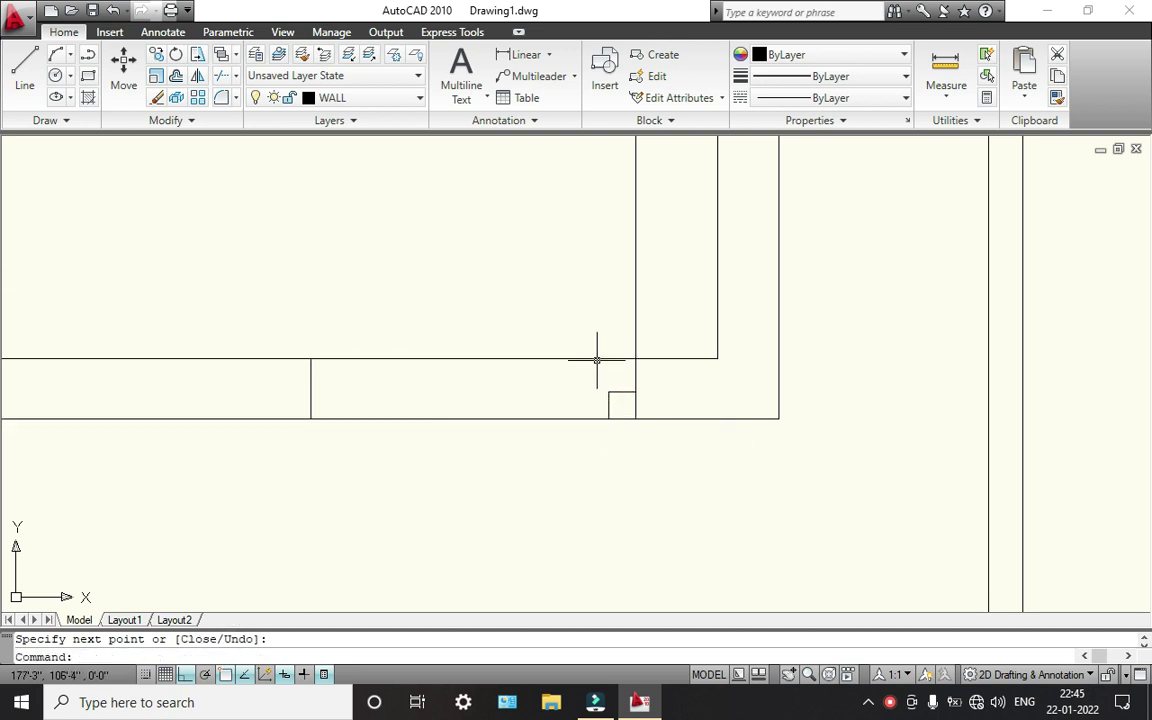
- Trim the inner wall line between the two jambs of the bottom wall's door opening
scroll(596, 358, up, 2)
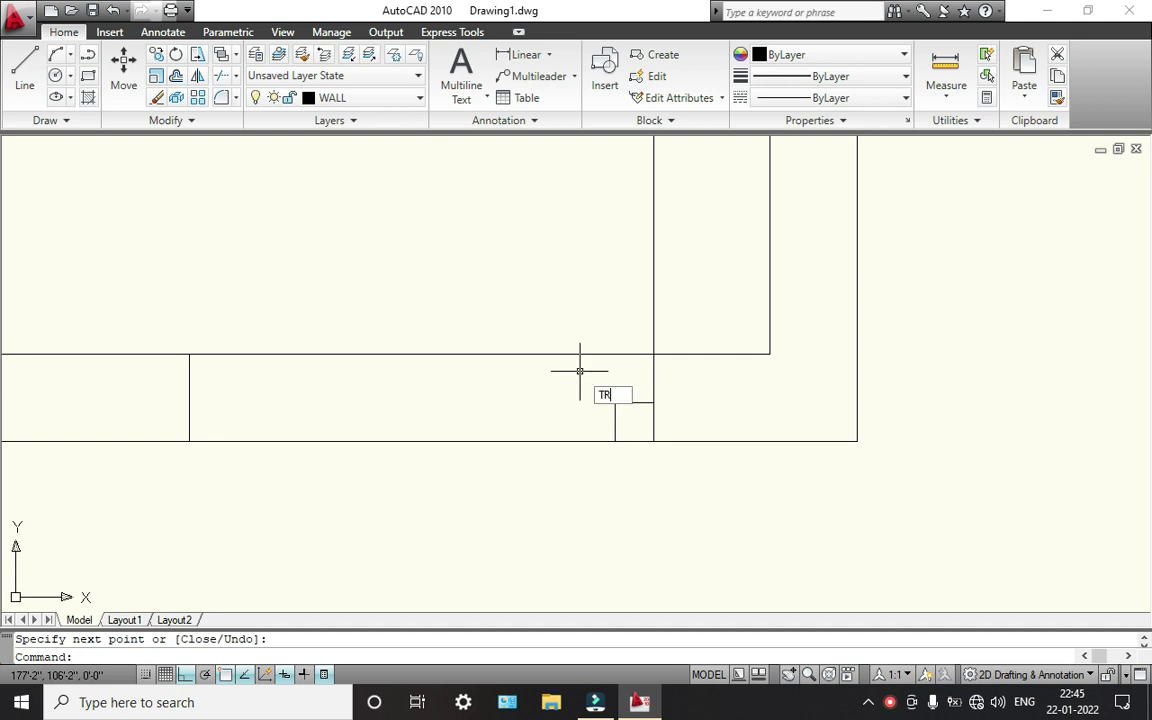
key(Return)
click(579, 370)
click(579, 288)
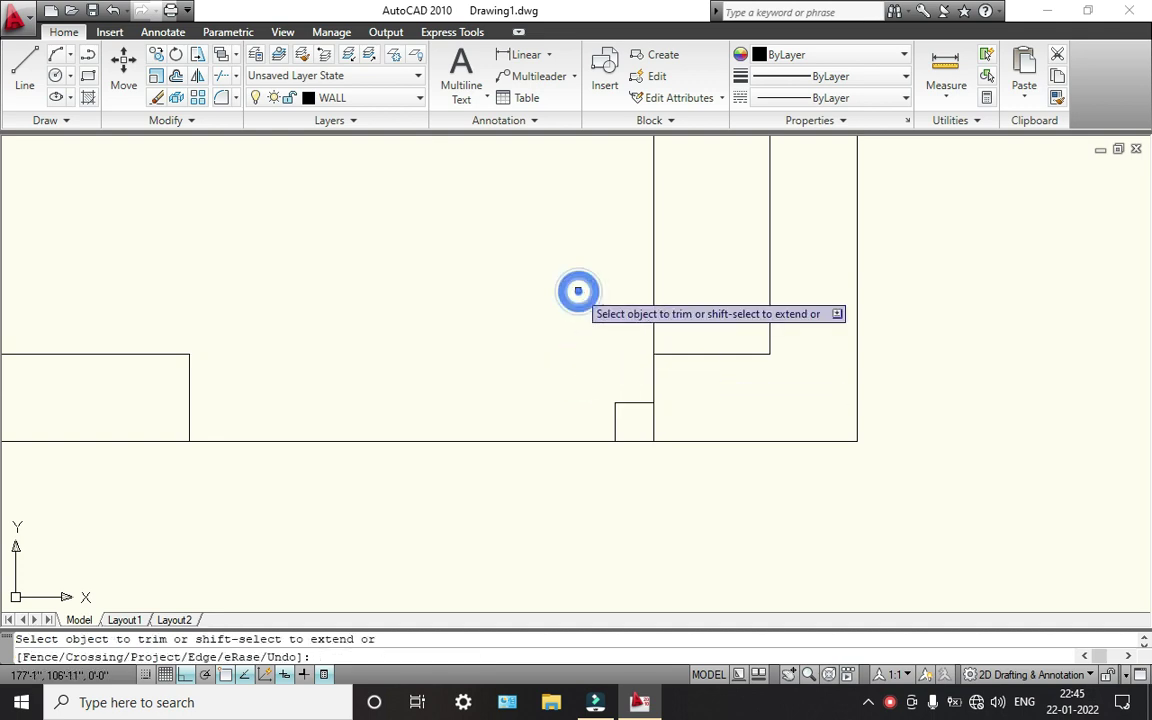
- Erase the vertical door line rising into the room from the opening's right jamb
scroll(558, 327, down, 2)
middle_drag(560, 340, 564, 358)
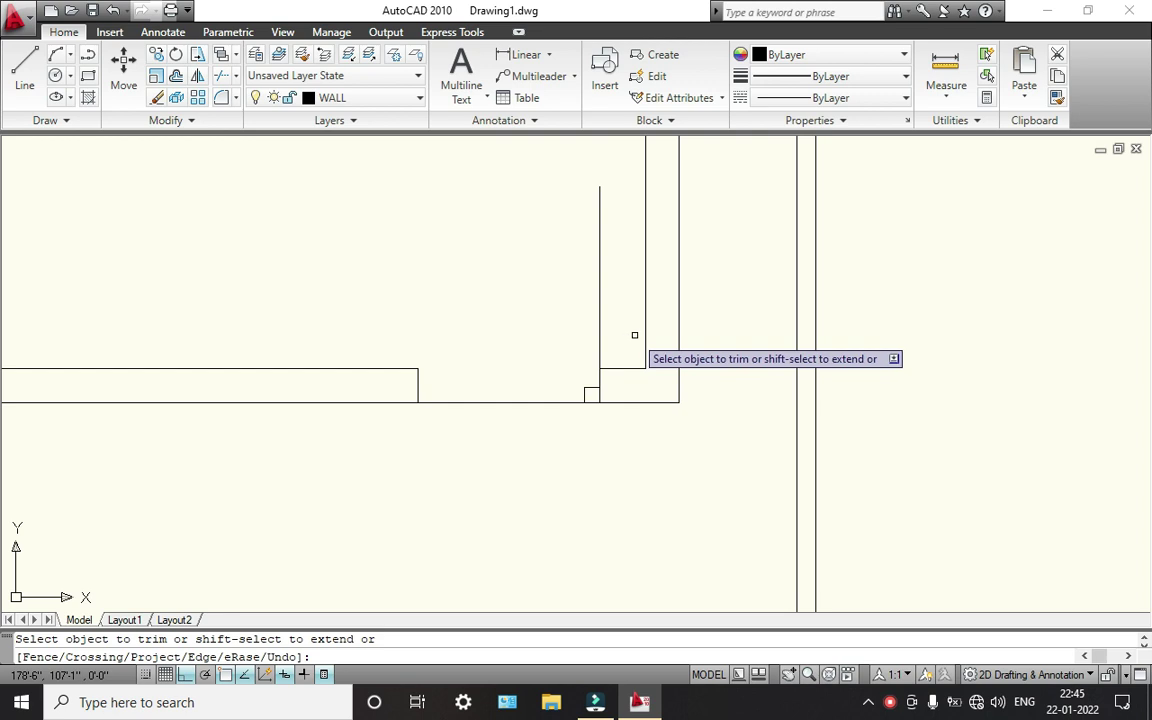
click(603, 249)
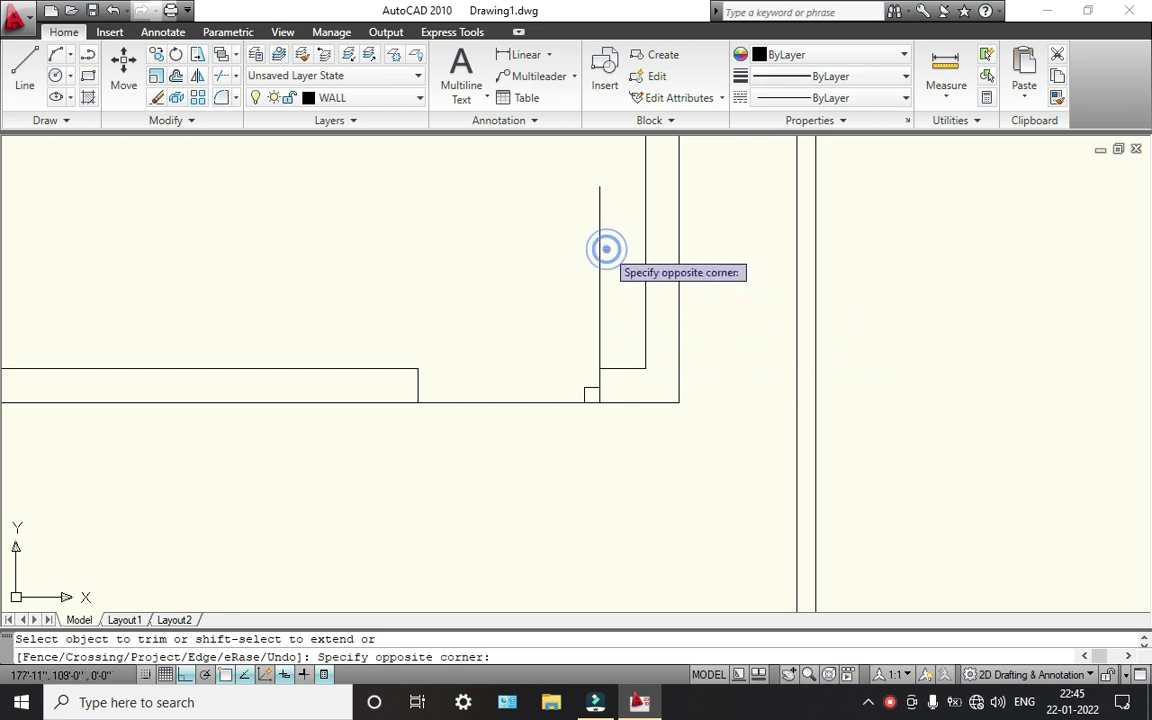
key(Escape)
click(600, 224)
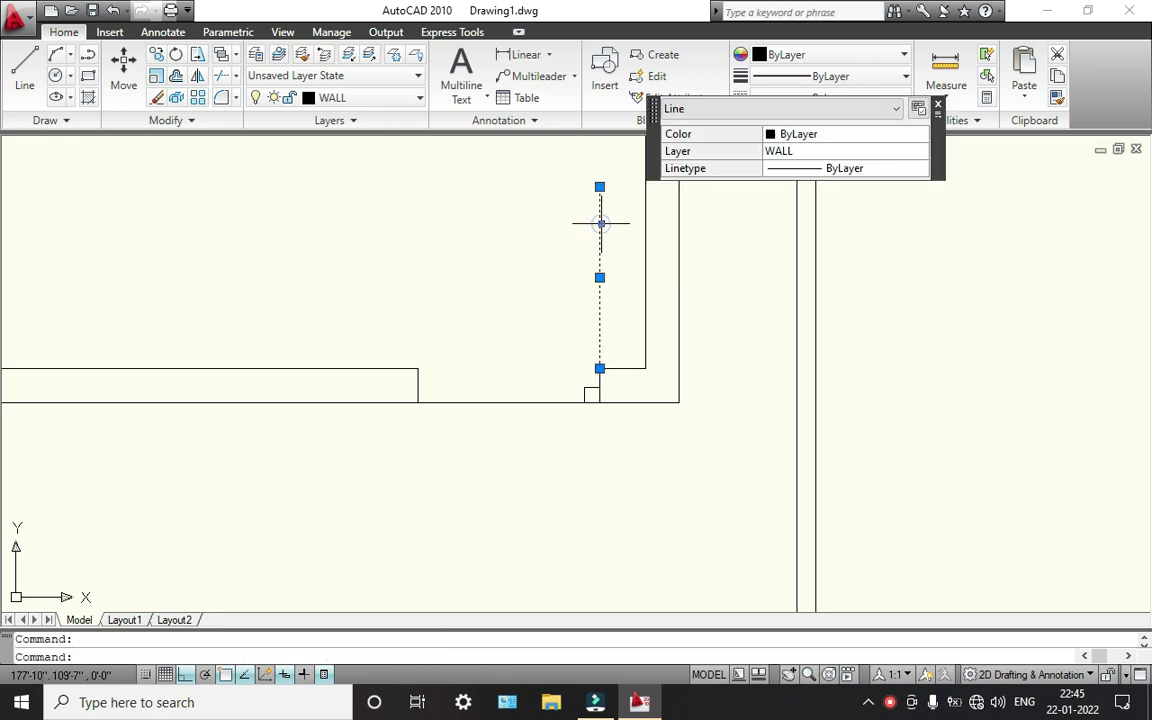
key(Delete)
- Try to mirror the right jamb's frame lines about a horizontal line through their corner, and erase the upward mirrored line
scroll(499, 283, up, 4)
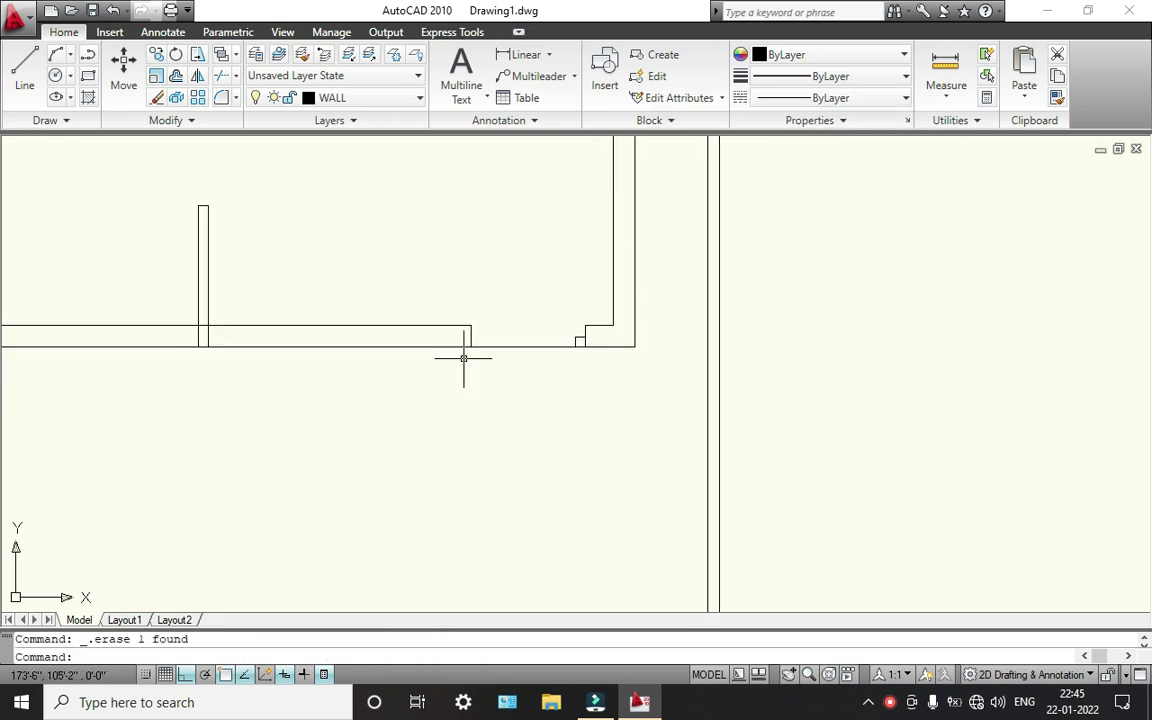
scroll(462, 357, down, 1)
scroll(481, 342, up, 1)
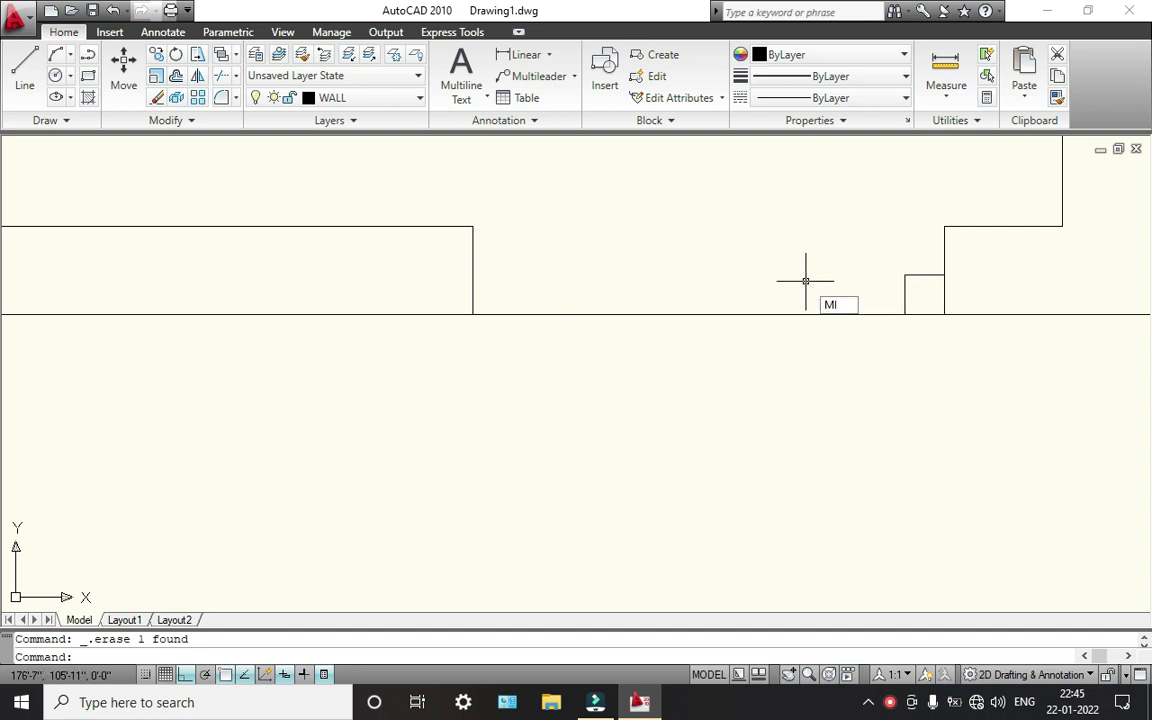
key(Return)
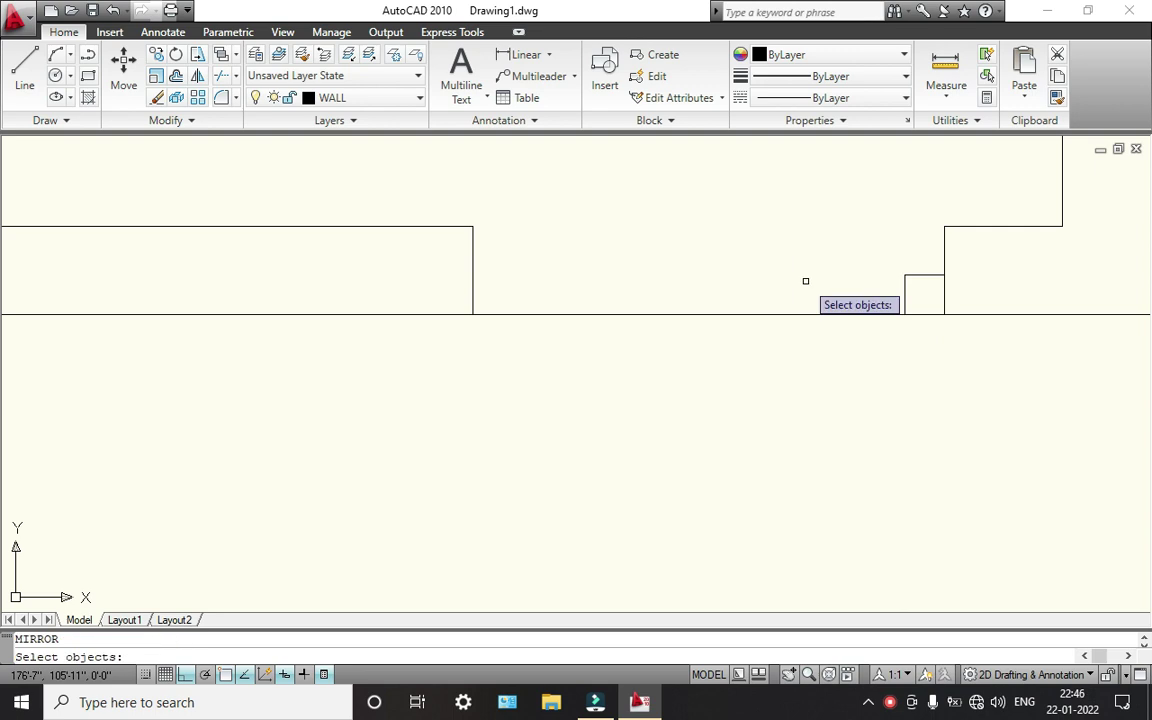
click(920, 278)
click(887, 257)
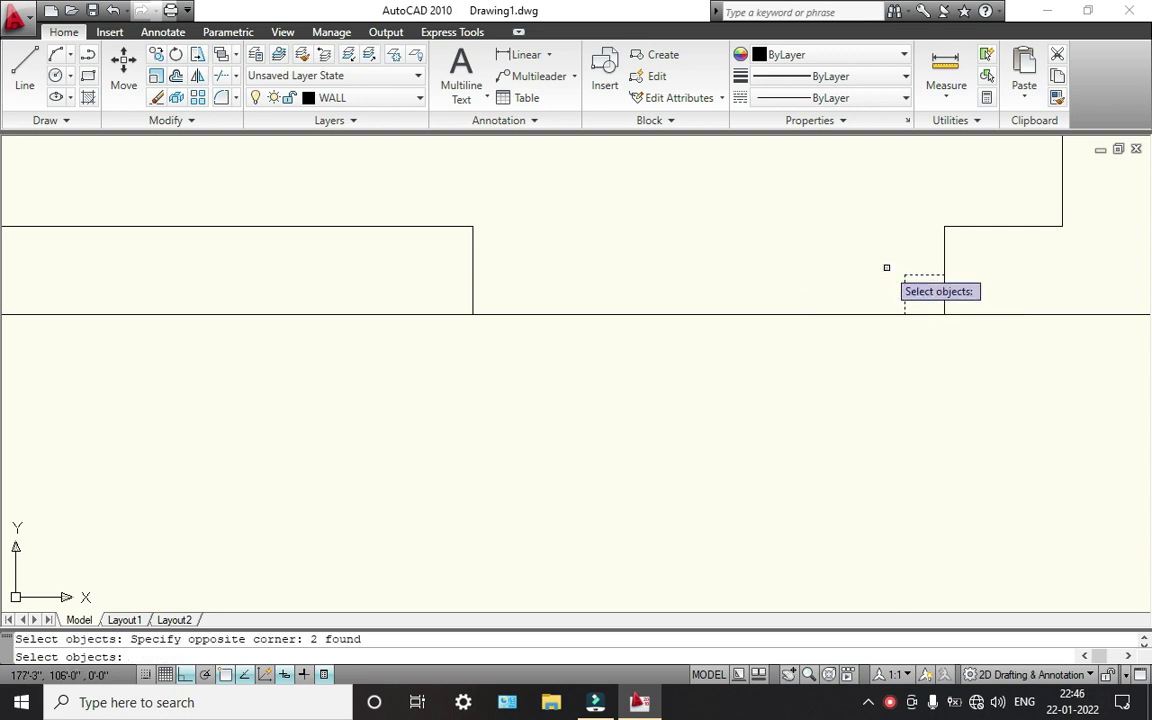
key(Return)
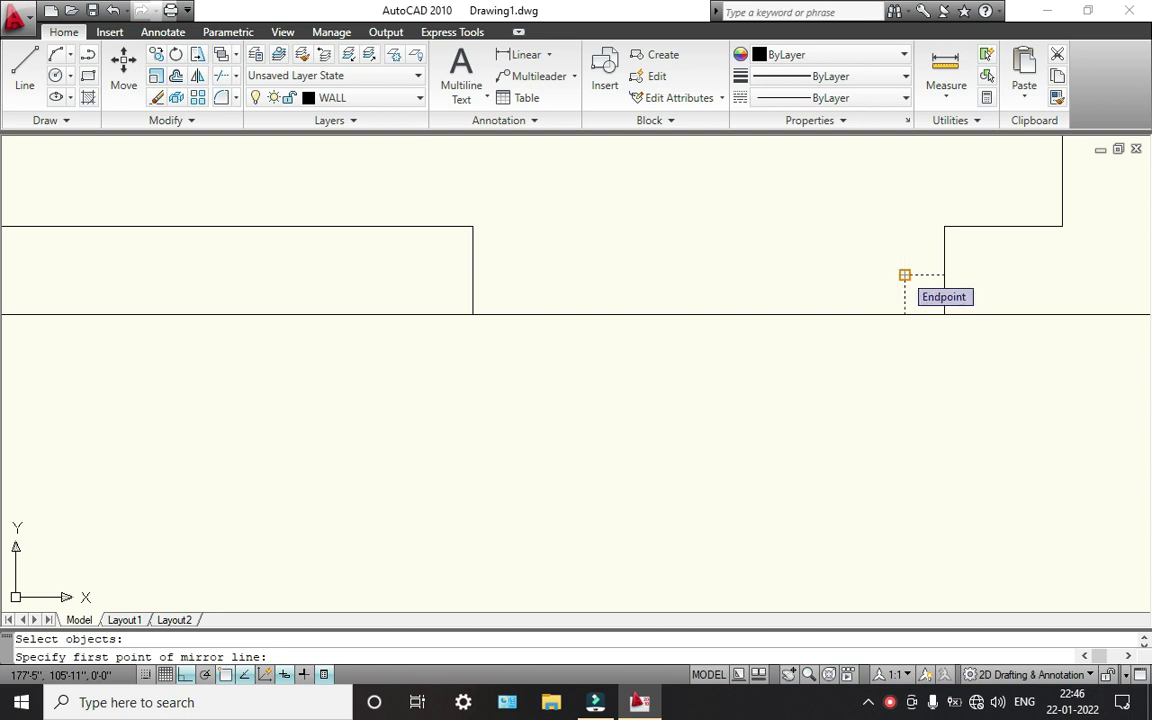
click(904, 274)
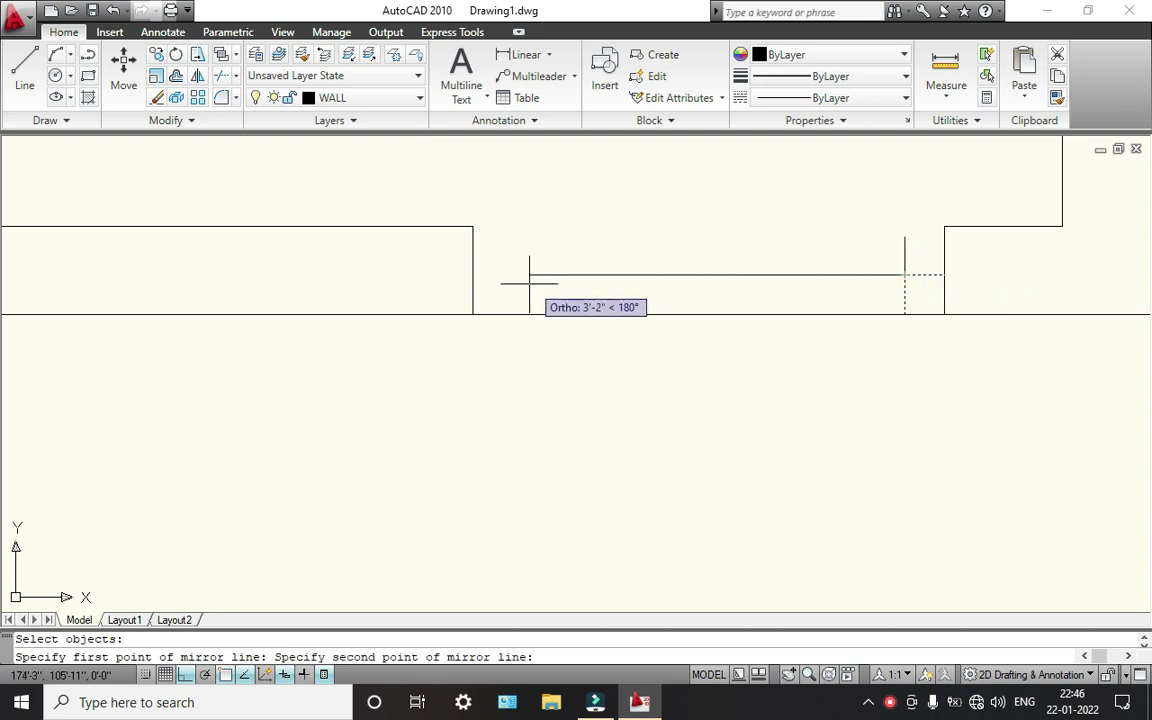
click(468, 277)
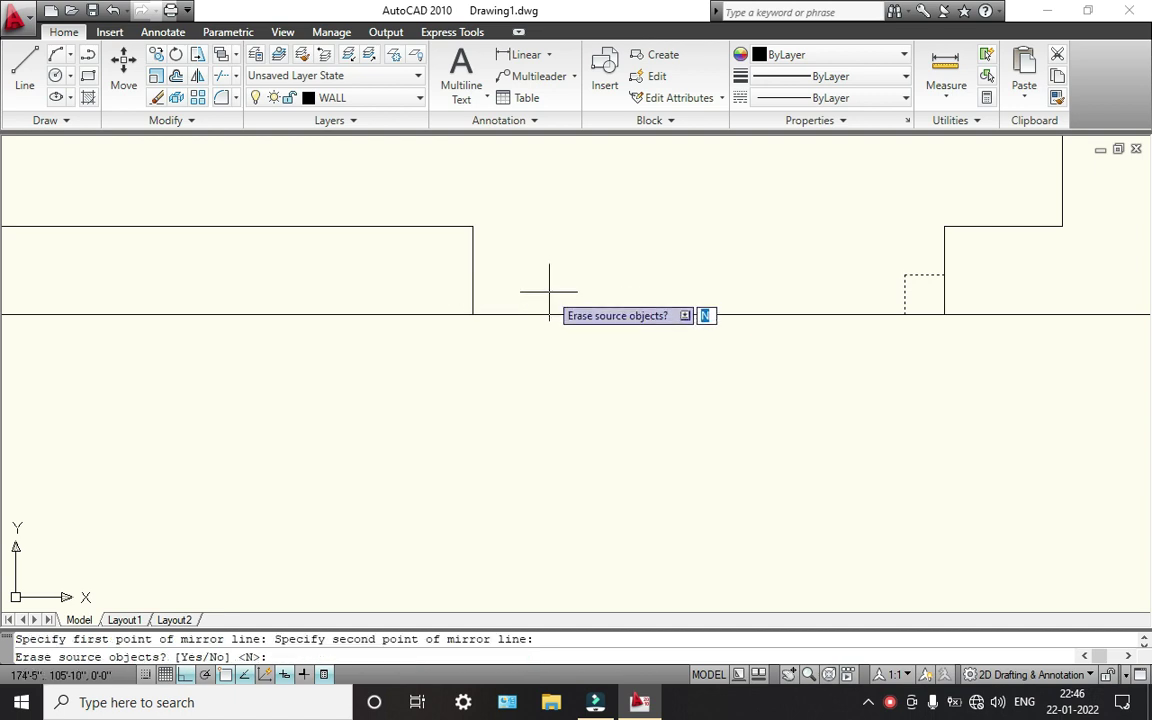
key(Return)
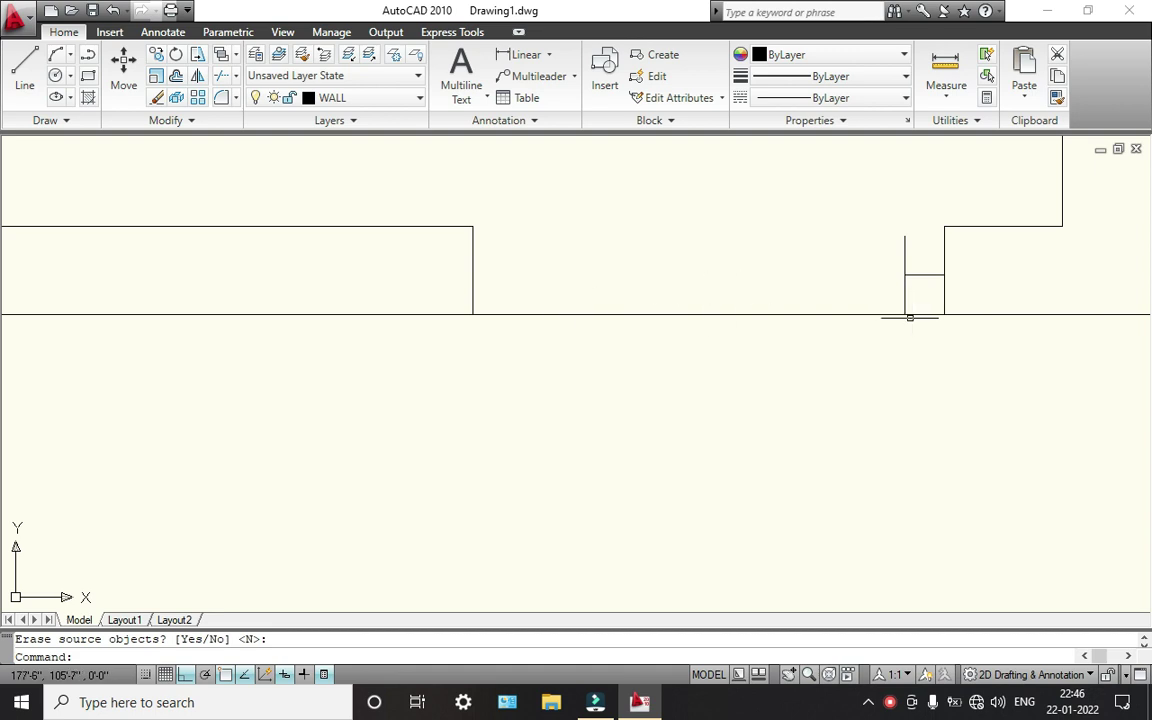
click(903, 256)
key(Delete)
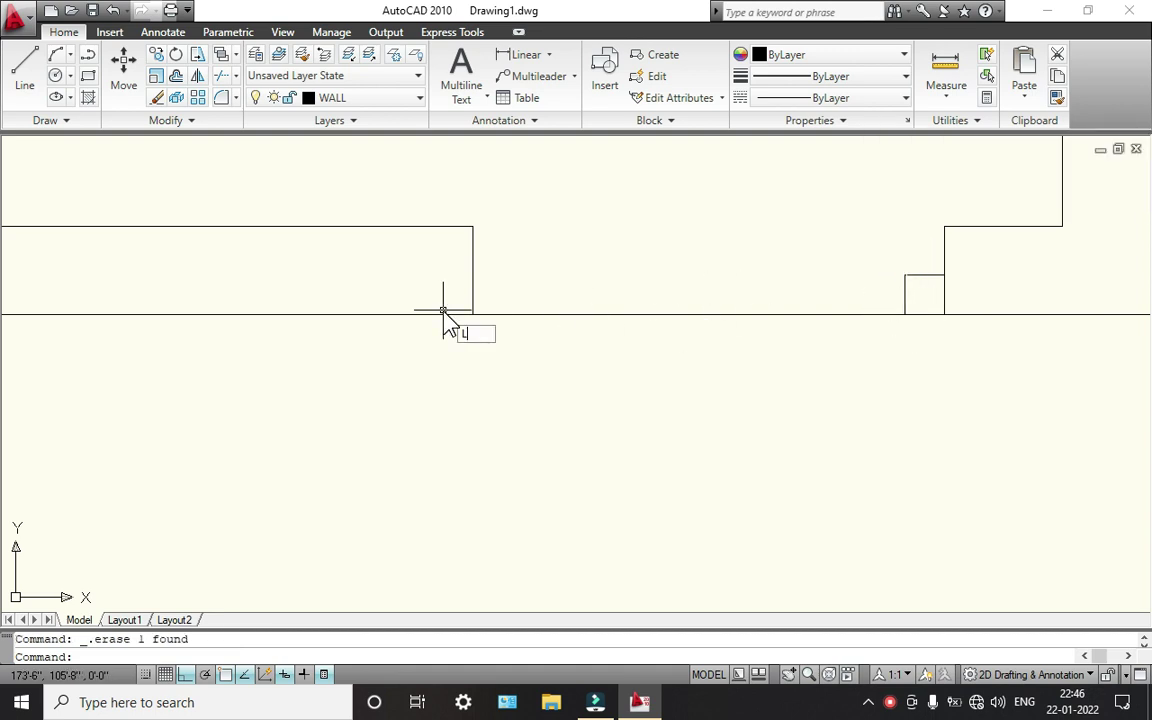
- Draw a matching 4" square frame section at the left jamb: 4" up, 4" right and down to the outer wall face
key(Return)
click(473, 314)
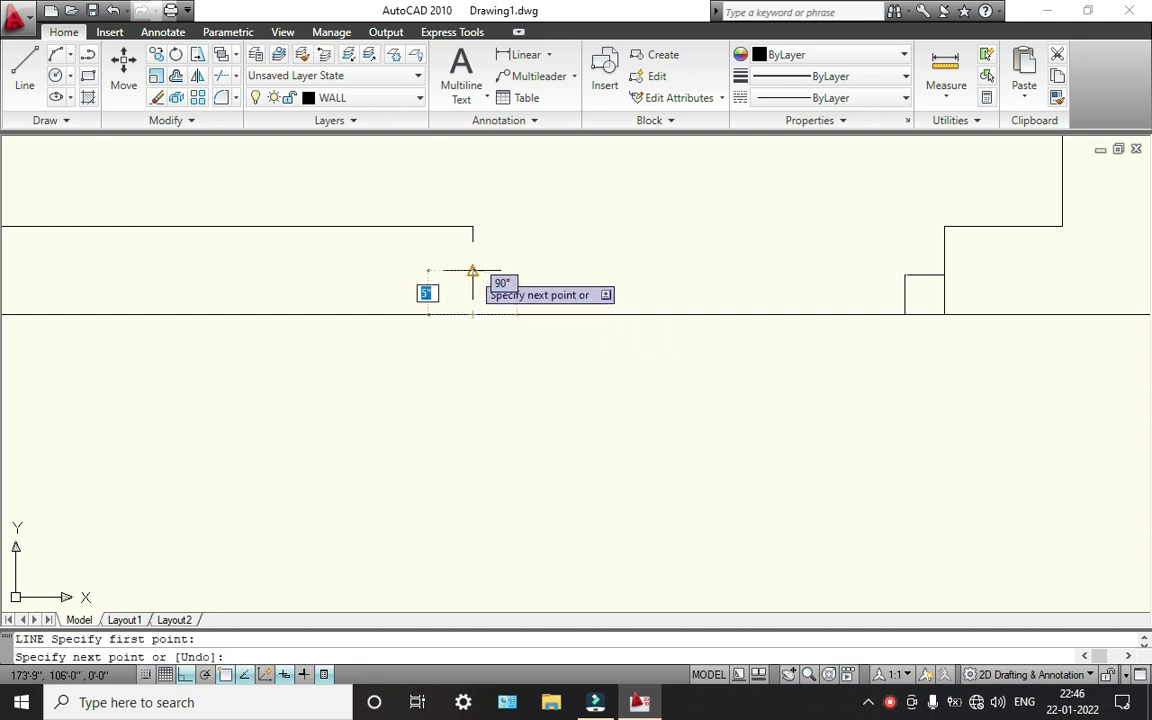
text(4)
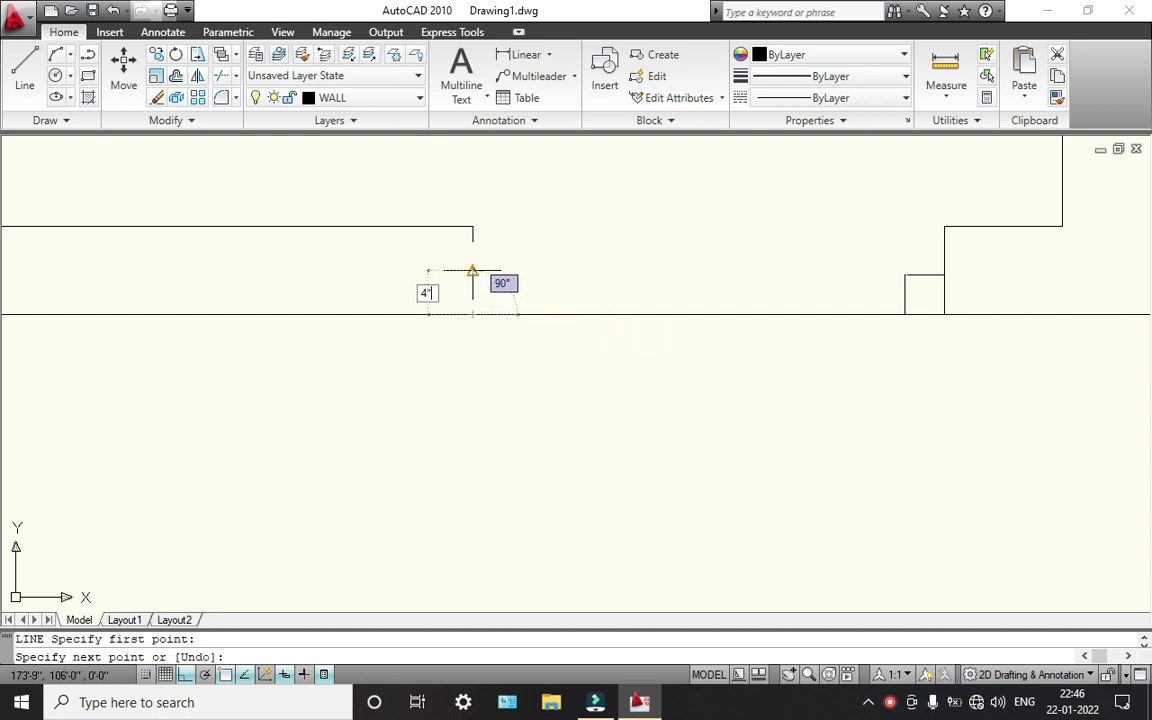
key(Return)
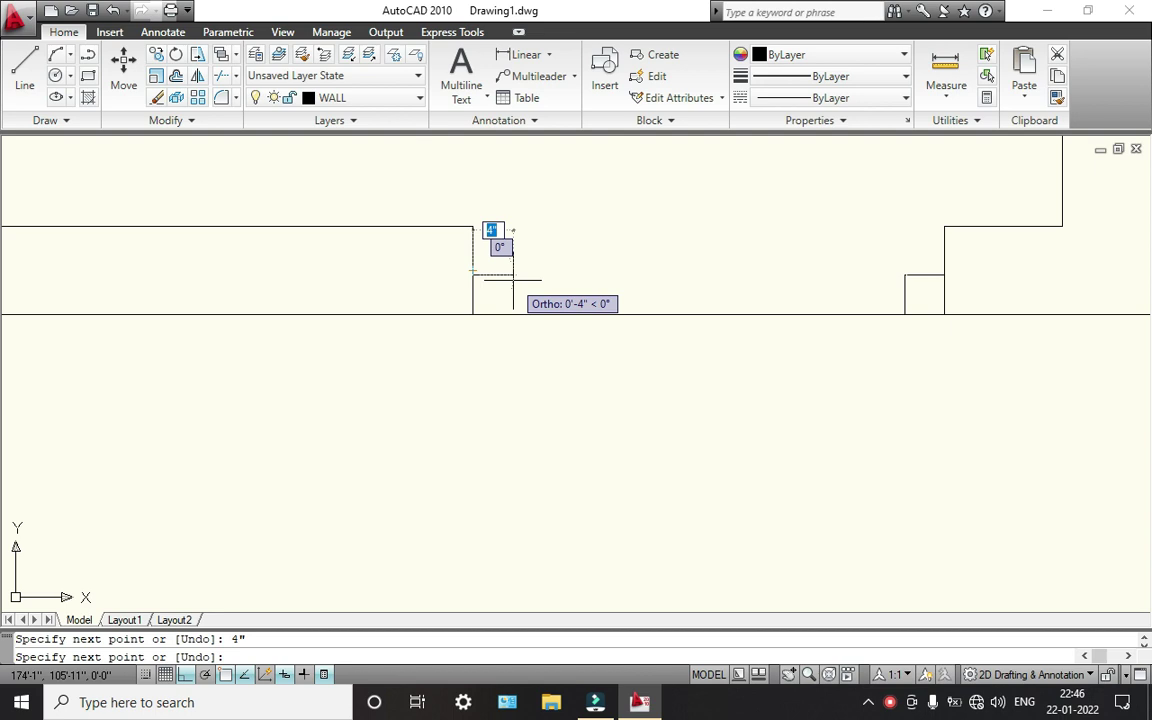
text(4)
key(Return)
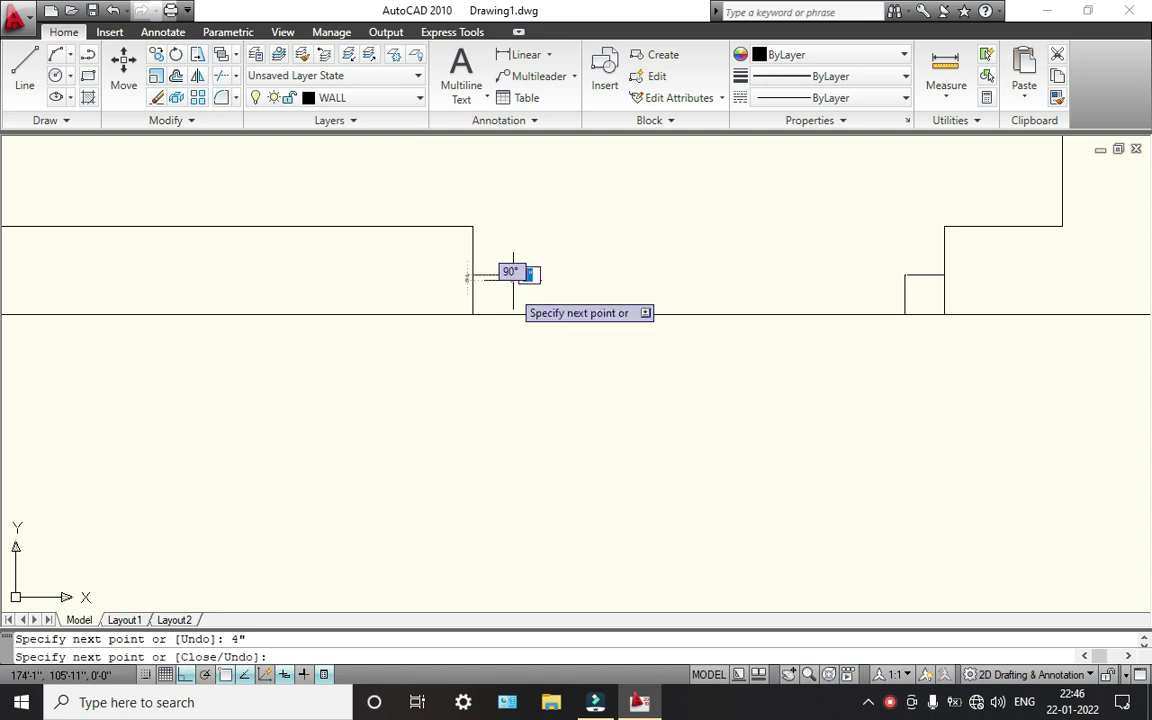
click(510, 316)
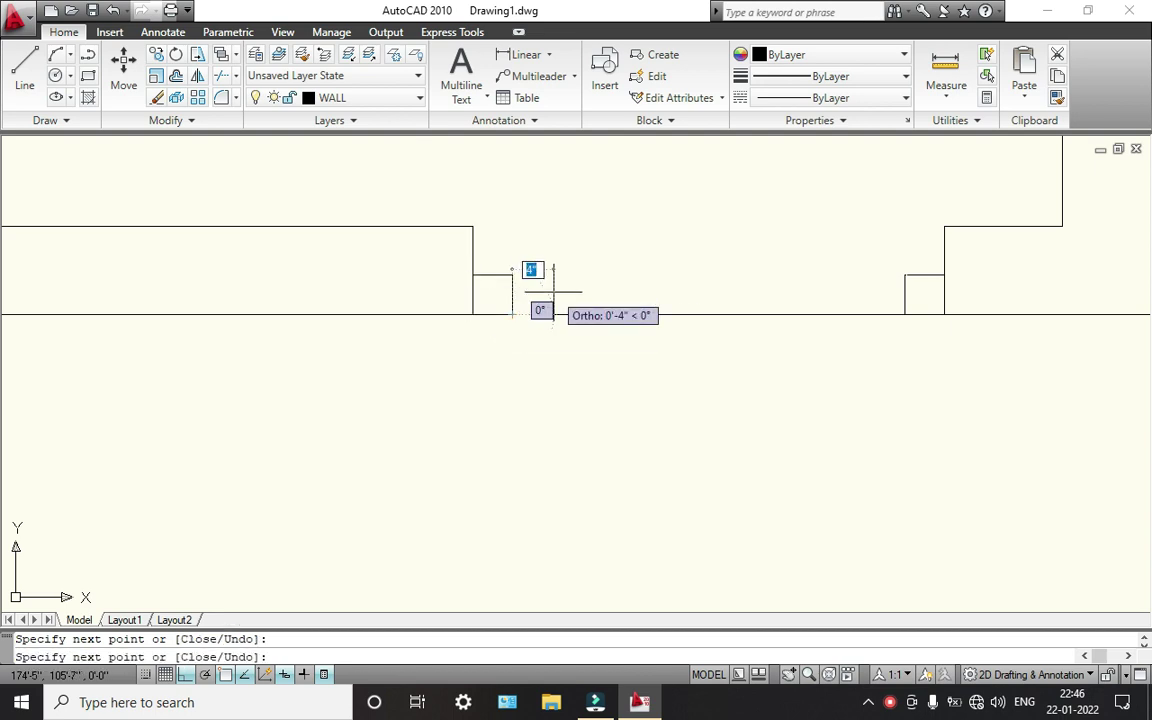
key(Escape)
scroll(564, 302, down, 4)
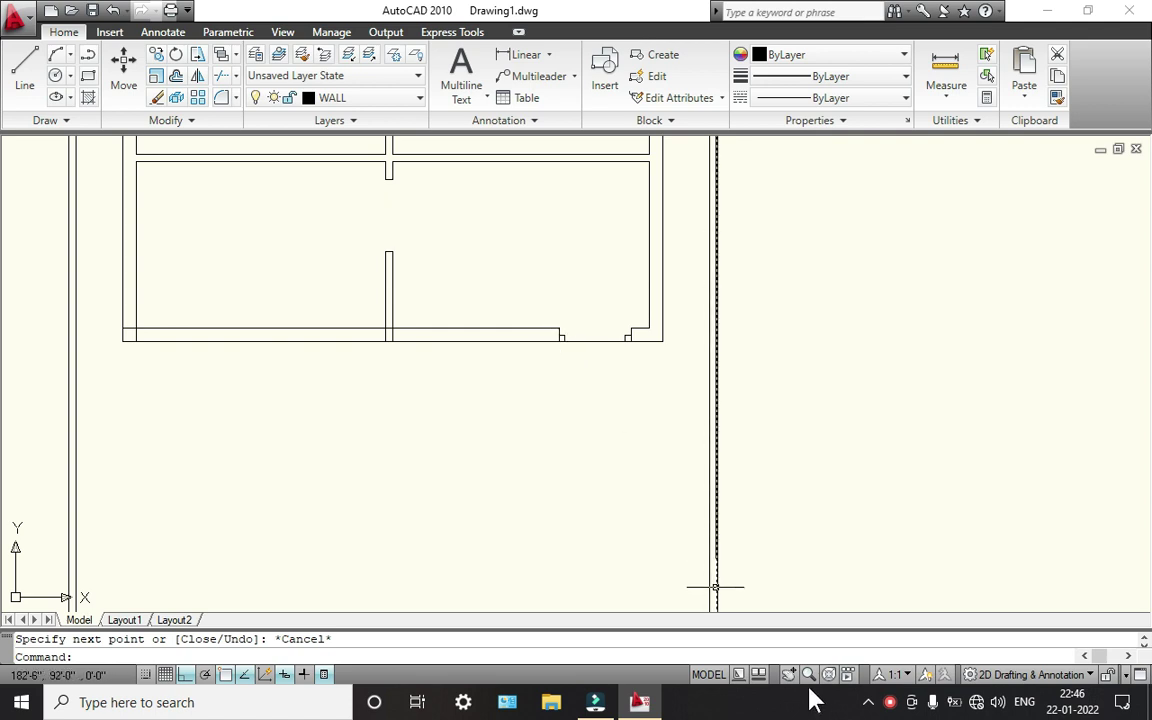
right_click(891, 704)
click(916, 666)
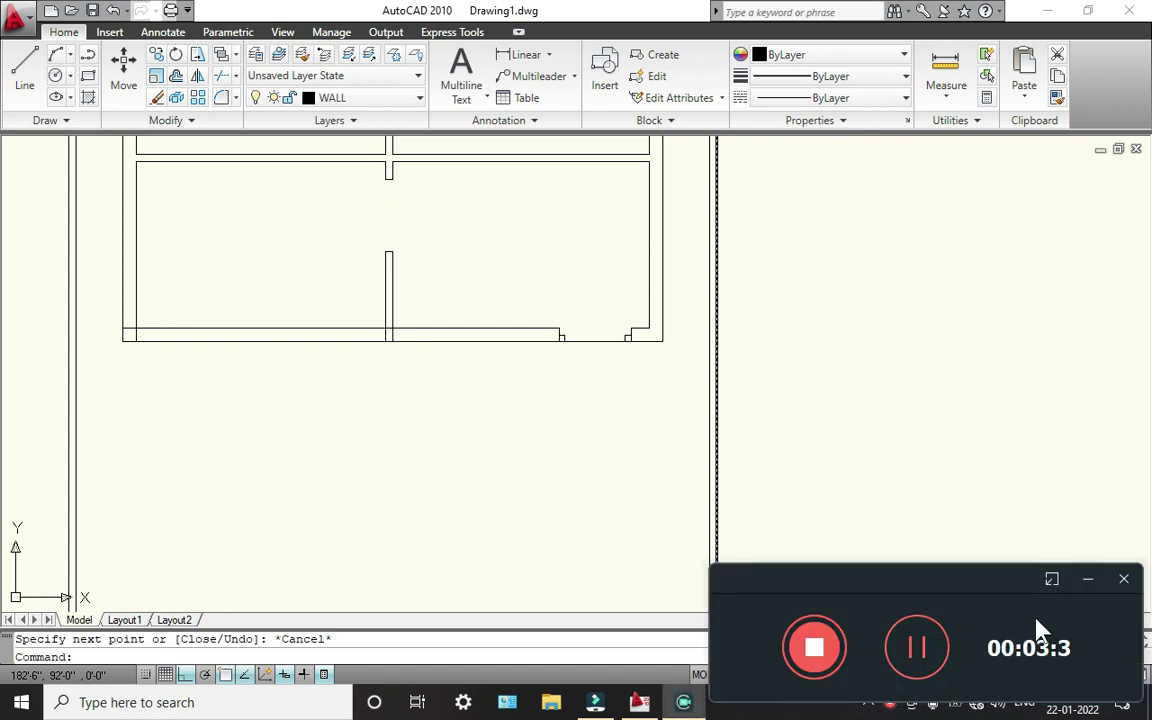
click(1088, 579)
scroll(548, 424, down, 2)
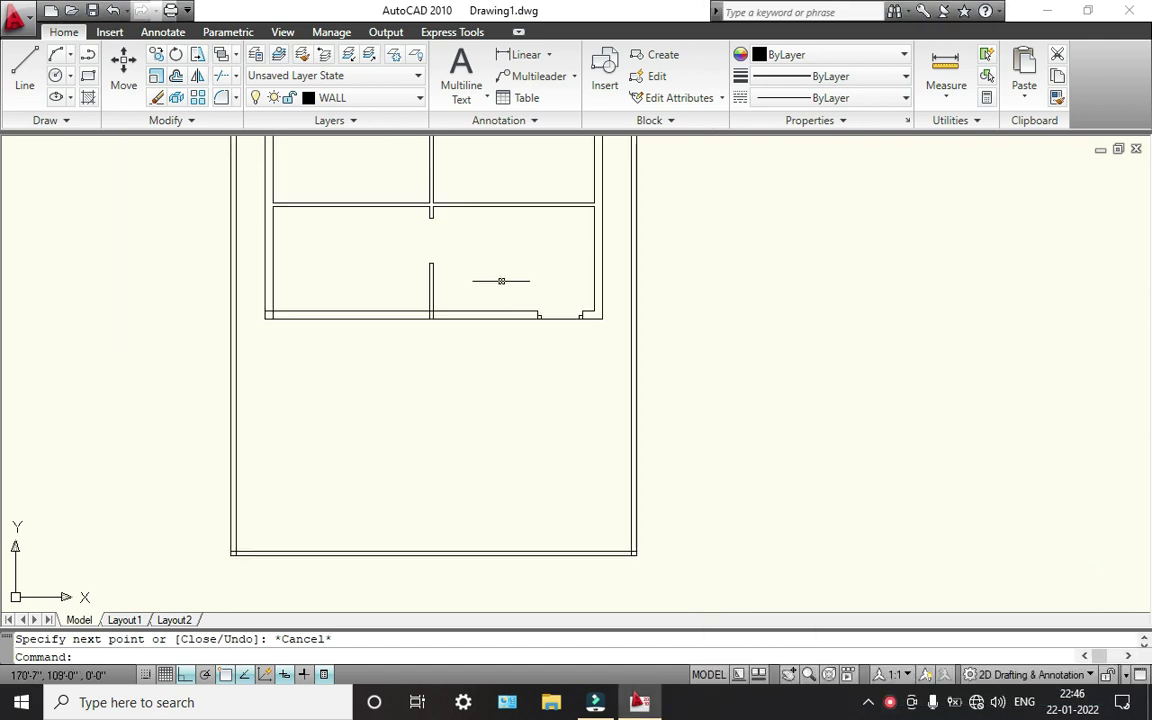
scroll(520, 353, up, 2)
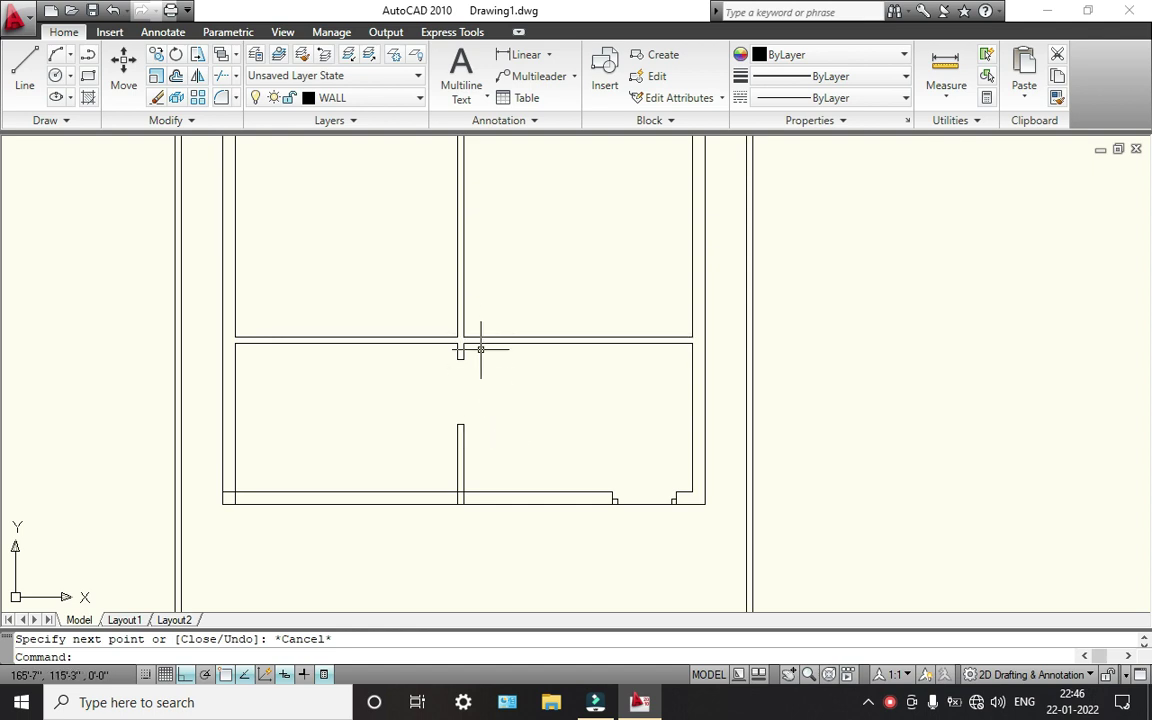
scroll(480, 349, up, 3)
scroll(521, 381, down, 3)
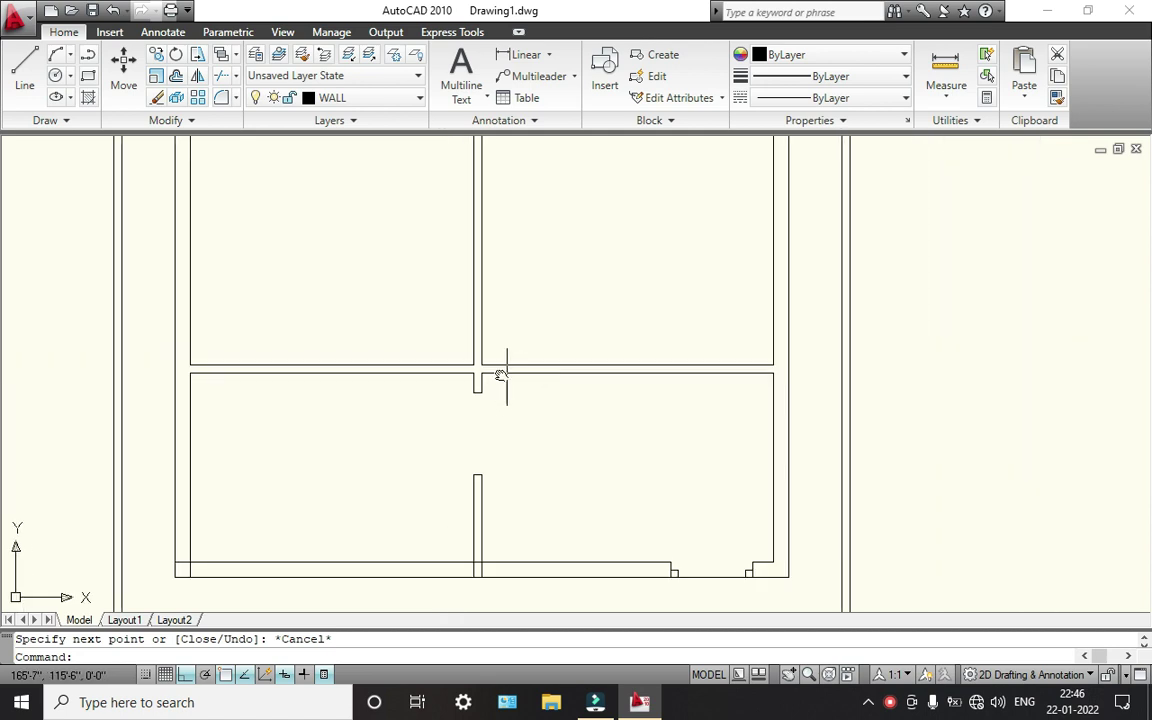
scroll(501, 362, up, 4)
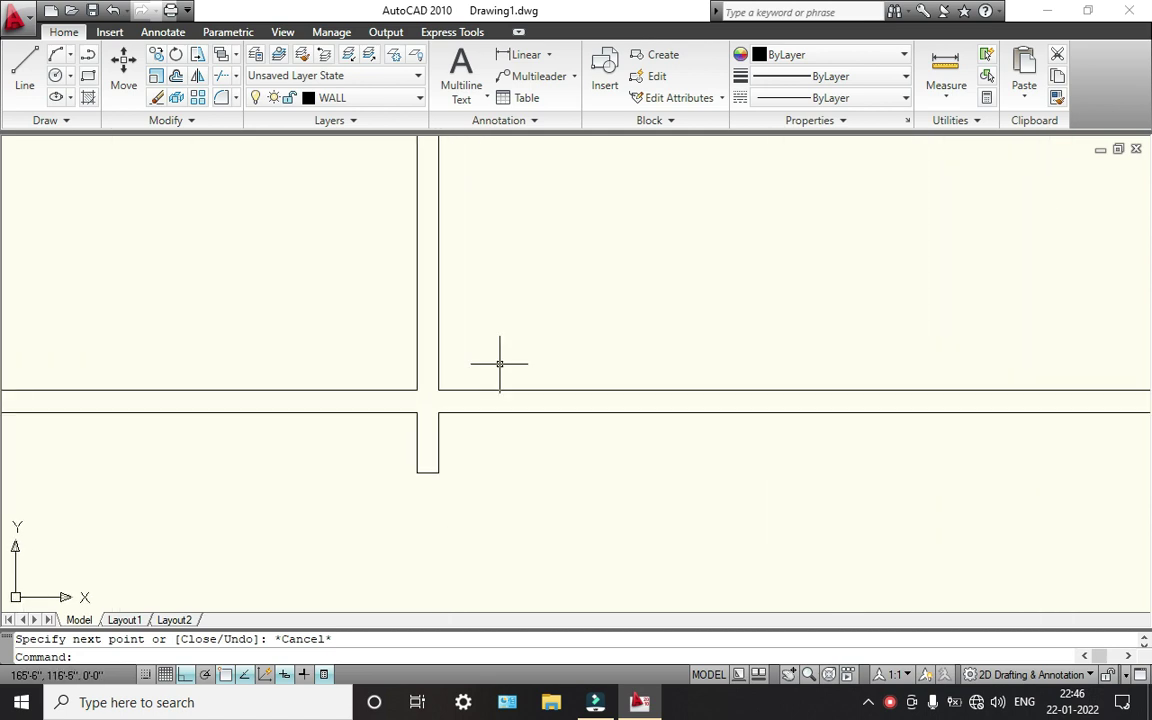
scroll(500, 364, down, 3)
- Draw a 4' vertical door leaf line upward from the inner top corner of the bottom opening's right frame section
middle_drag(500, 364, 423, 322)
scroll(668, 545, up, 5)
scroll(643, 514, up, 3)
middle_drag(643, 514, 626, 514)
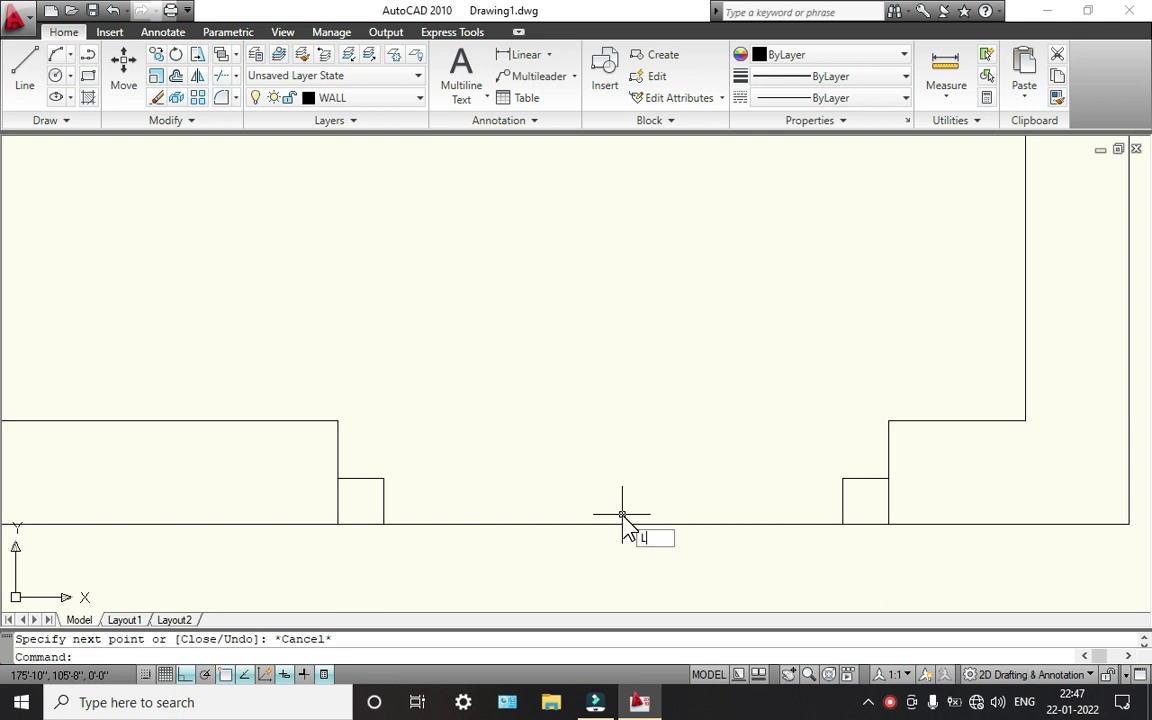
key(Return)
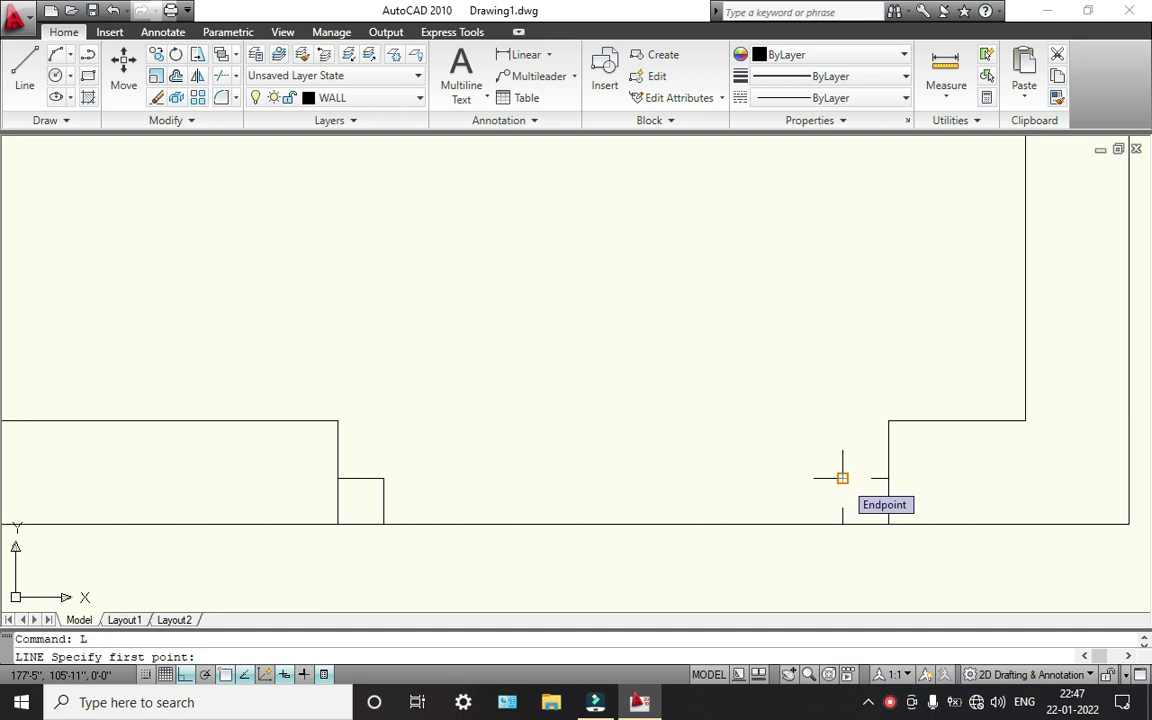
click(842, 478)
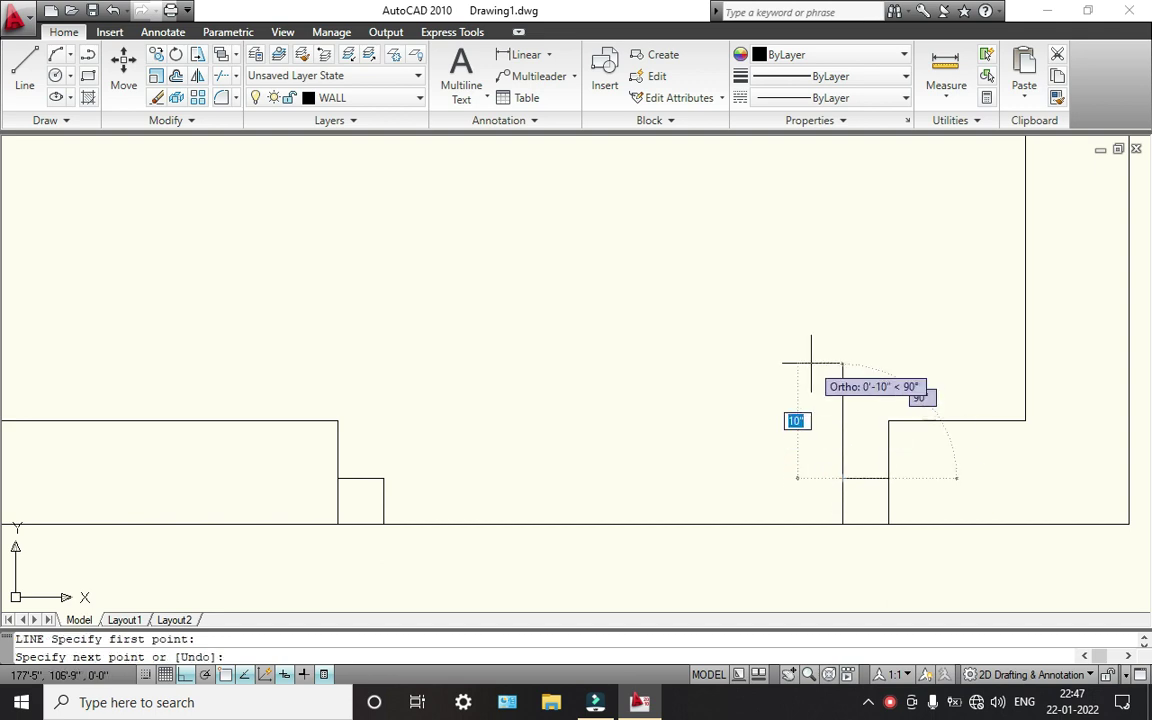
text(4)
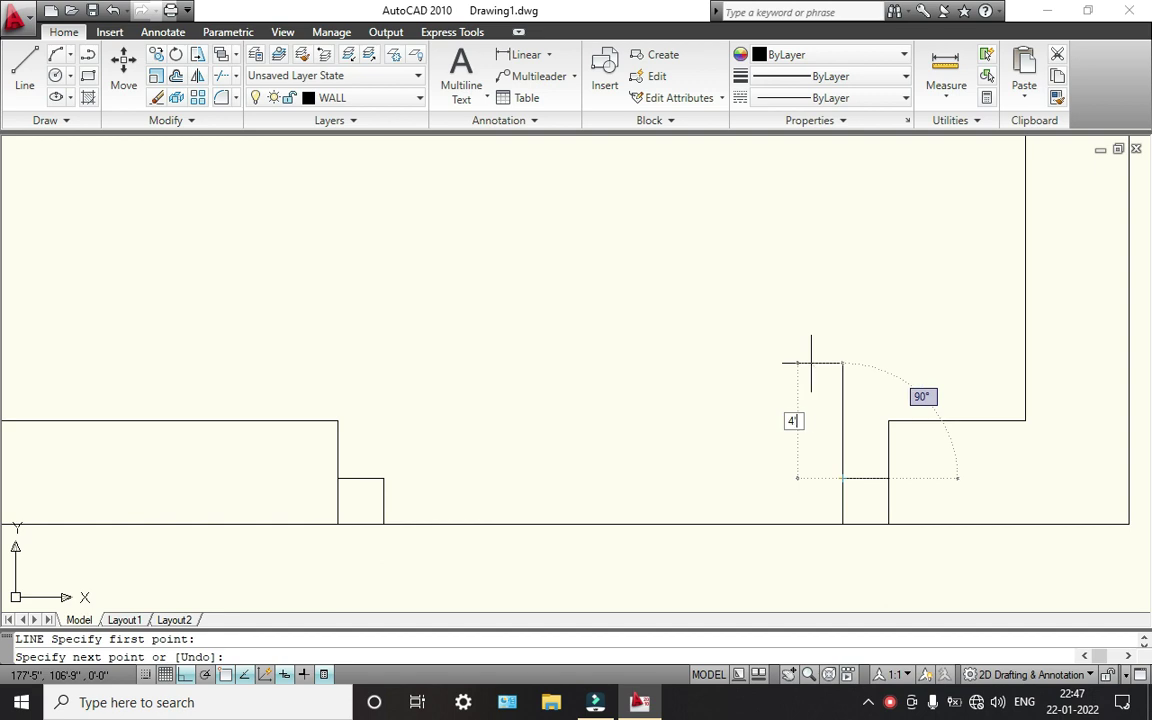
text(')
key(Return)
- Draw the door swing arc from the left frame section's inner corner through the leaf's upper end, finishing slightly beyond the leaf
scroll(771, 380, down, 4)
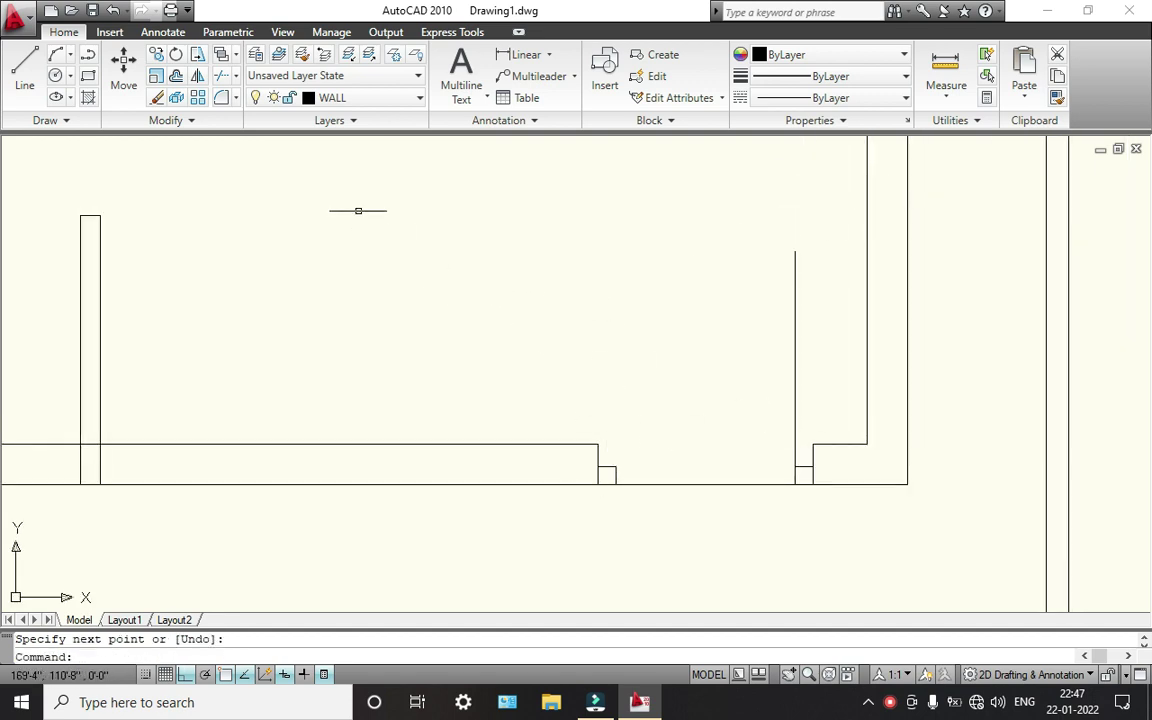
click(56, 97)
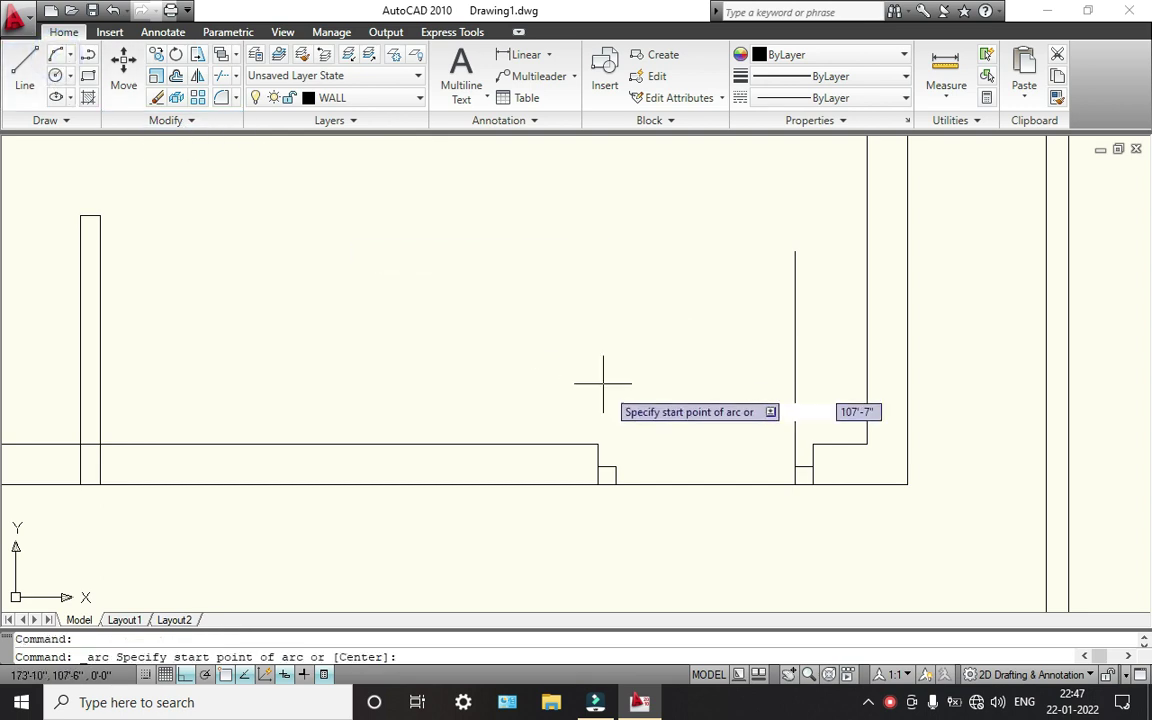
click(616, 465)
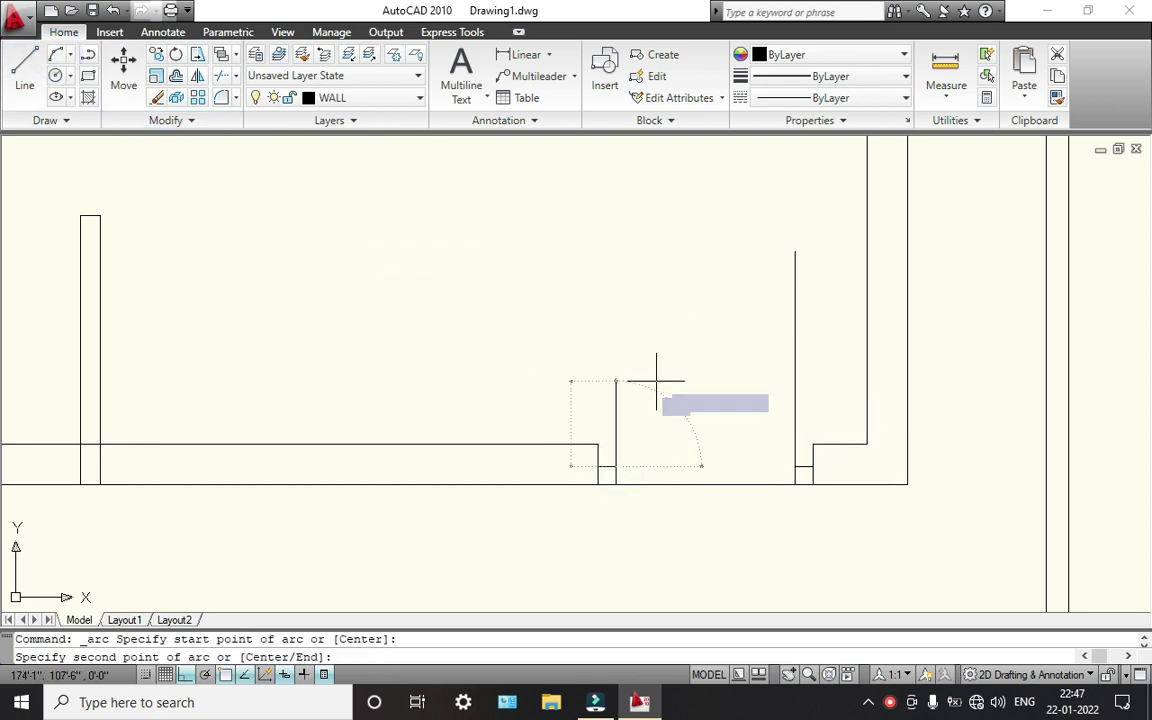
key(F8)
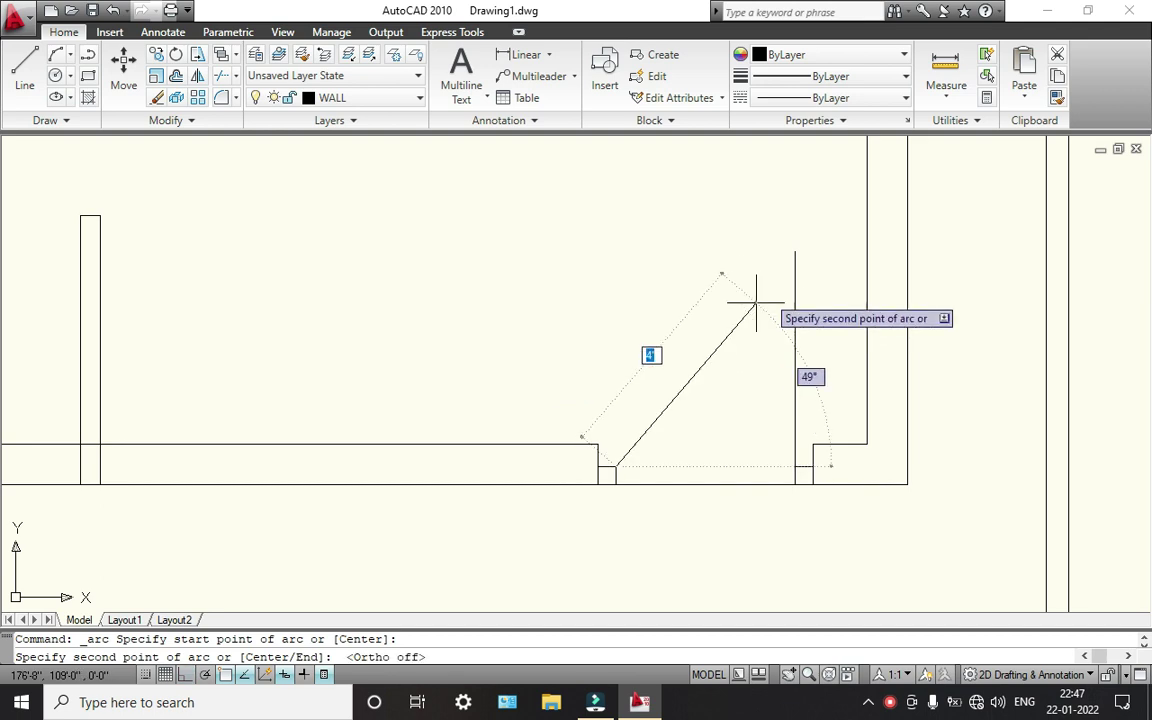
click(795, 251)
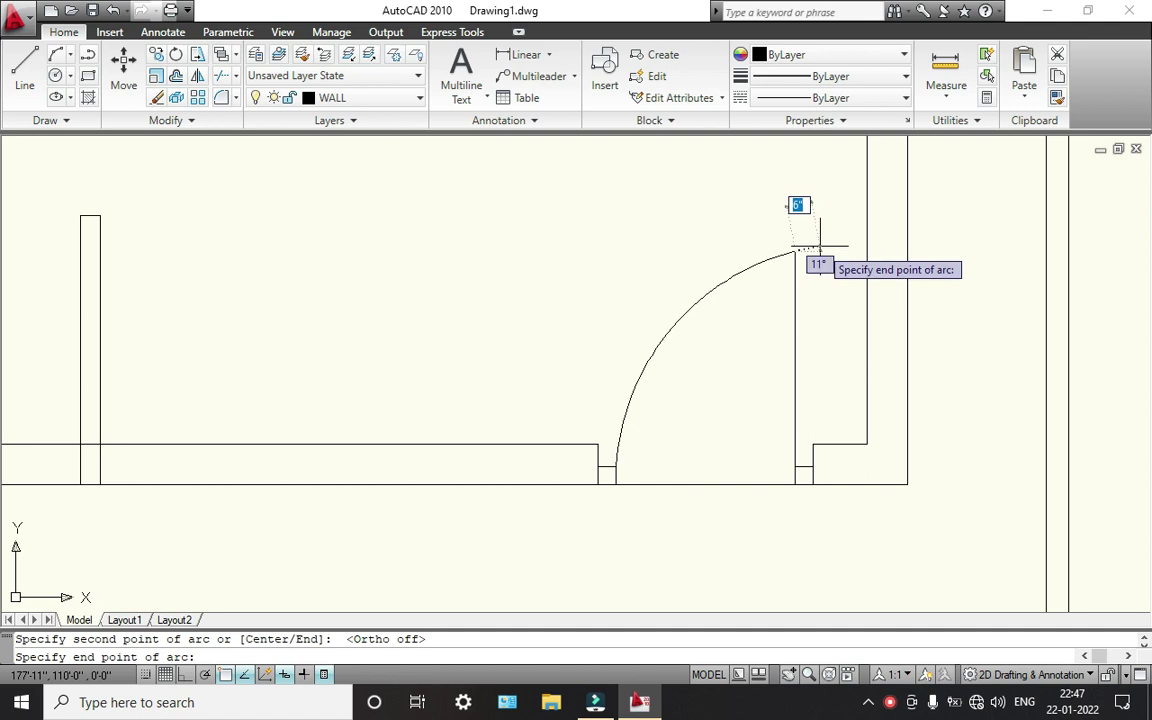
click(818, 246)
key(Escape)
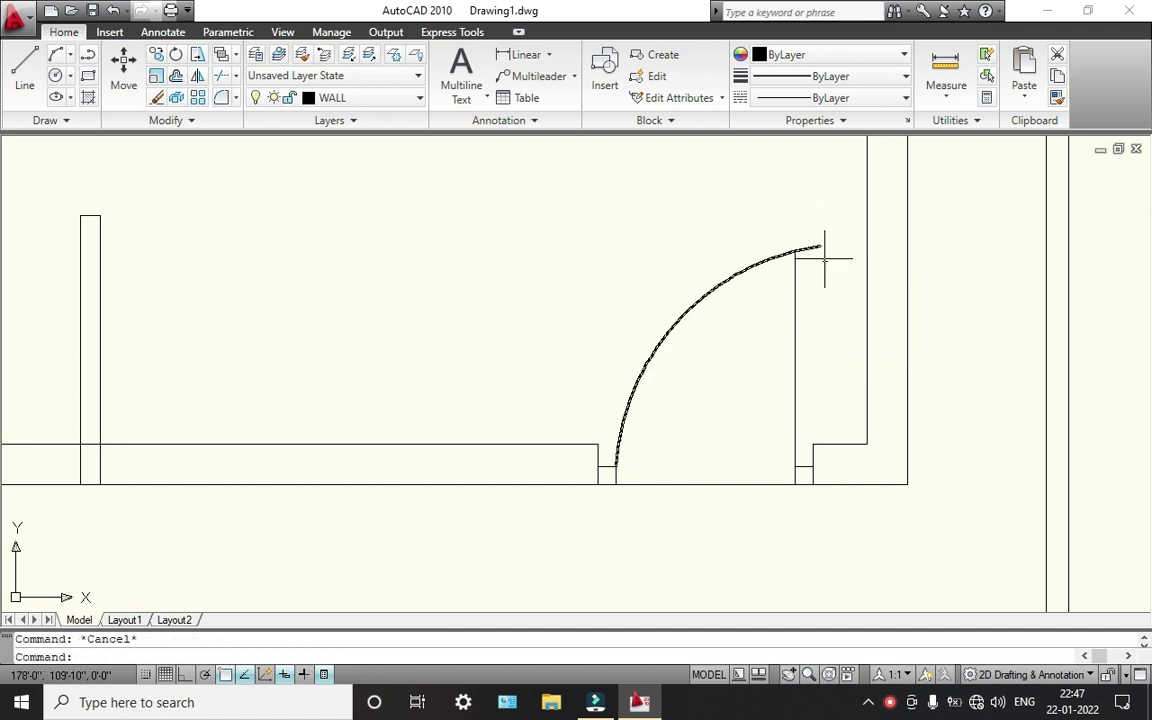
- Trim the short end of the swing arc that extends past the door leaf
text(TR)
key(Return)
key(Return)
click(806, 228)
click(804, 252)
key(Escape)
- Draw a jamb line across the horizontal wall above the lower rooms, just right of the central partition
scroll(803, 257, down, 5)
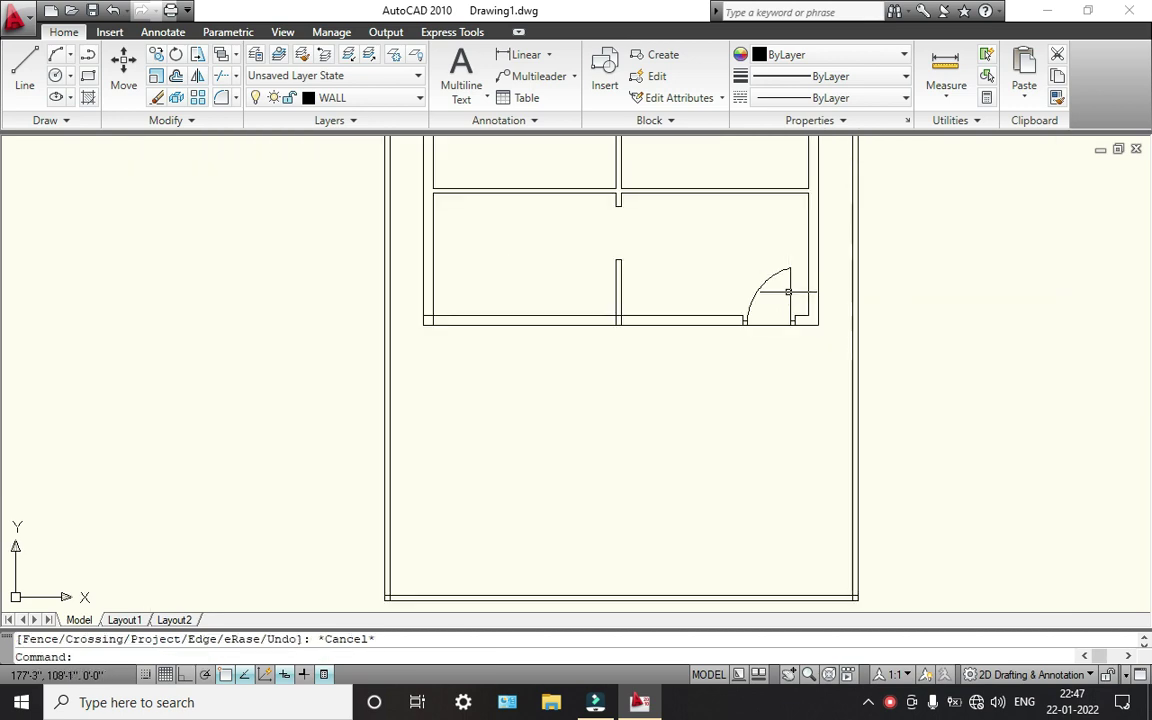
scroll(790, 341, up, 3)
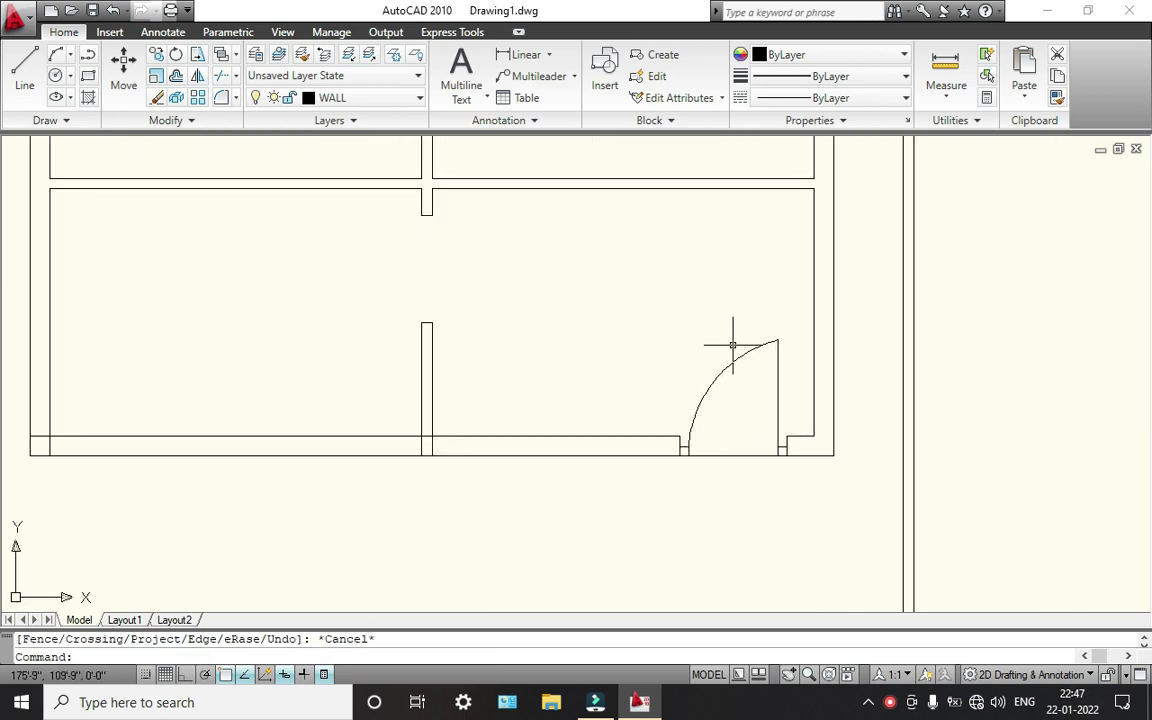
middle_drag(733, 345, 695, 370)
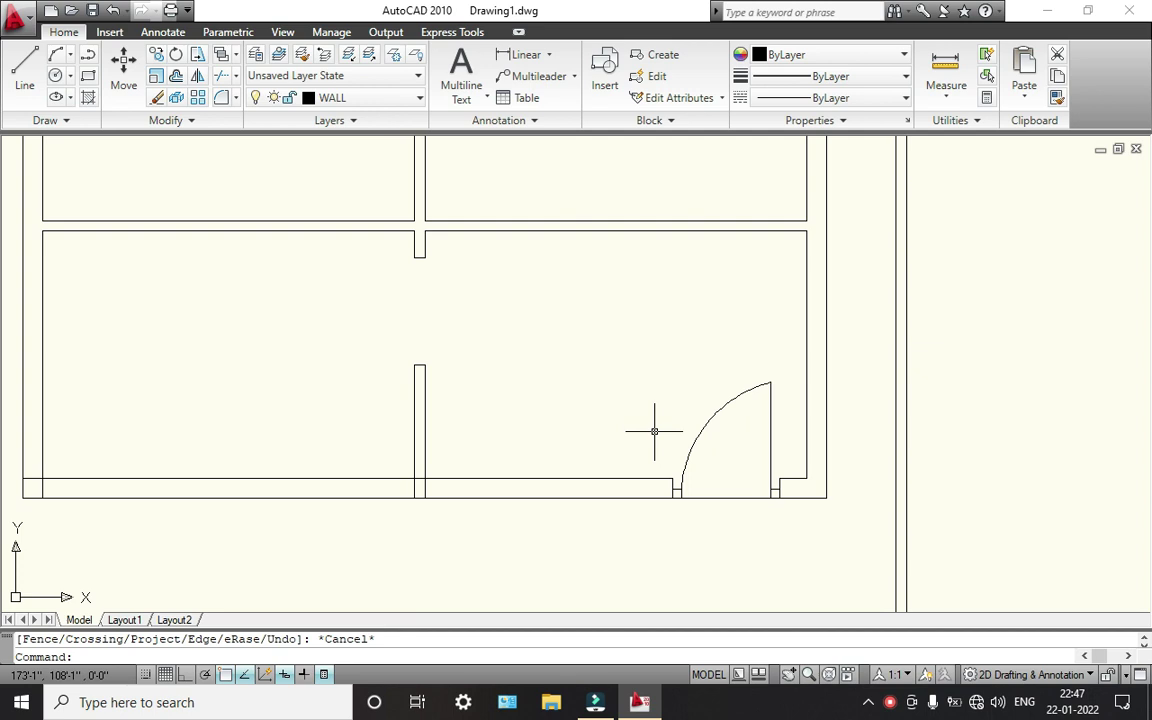
scroll(465, 192, up, 4)
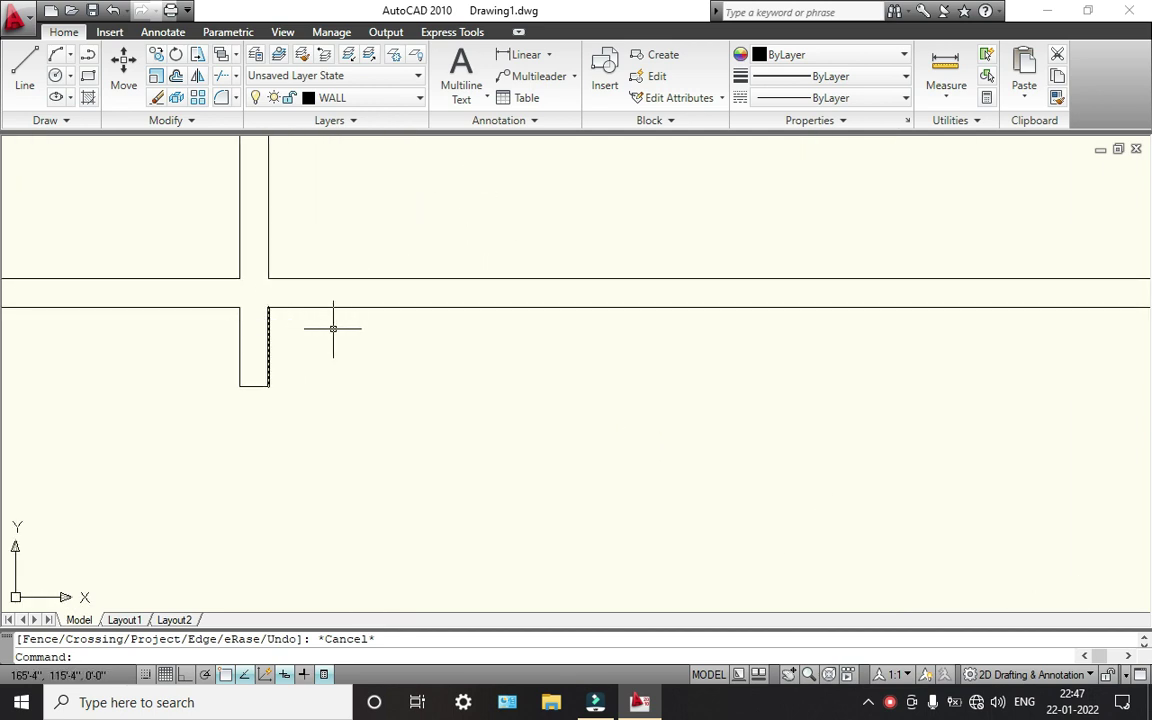
key(l)
key(Return)
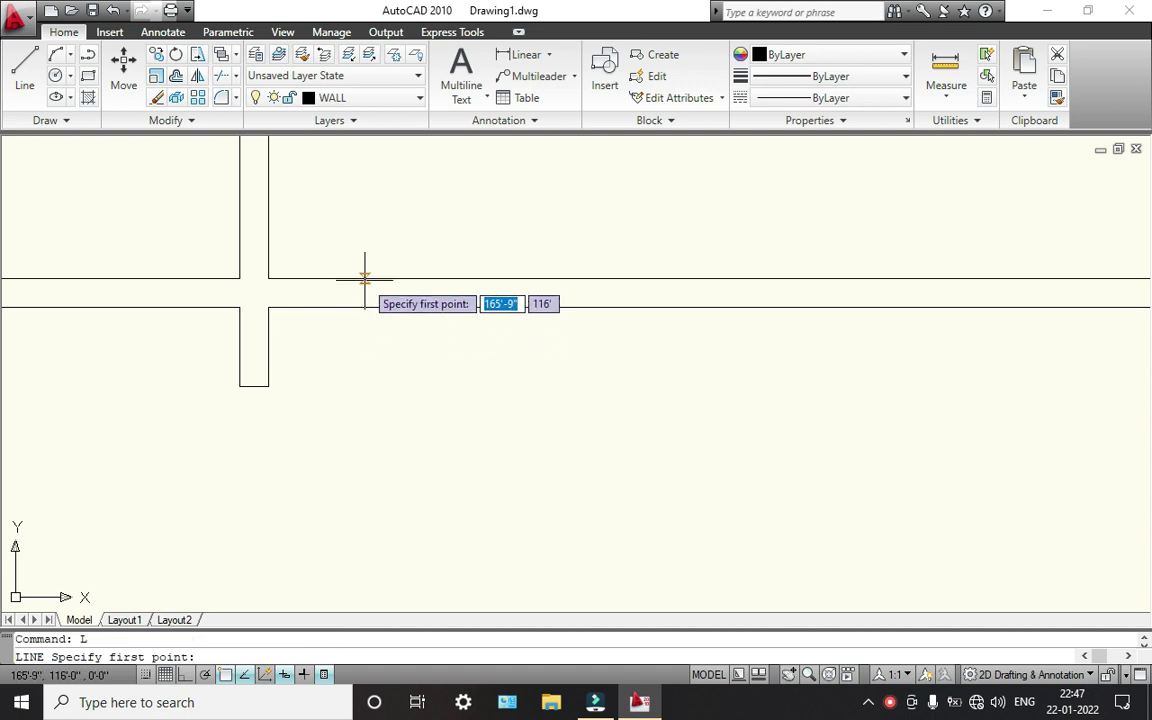
click(360, 277)
click(362, 306)
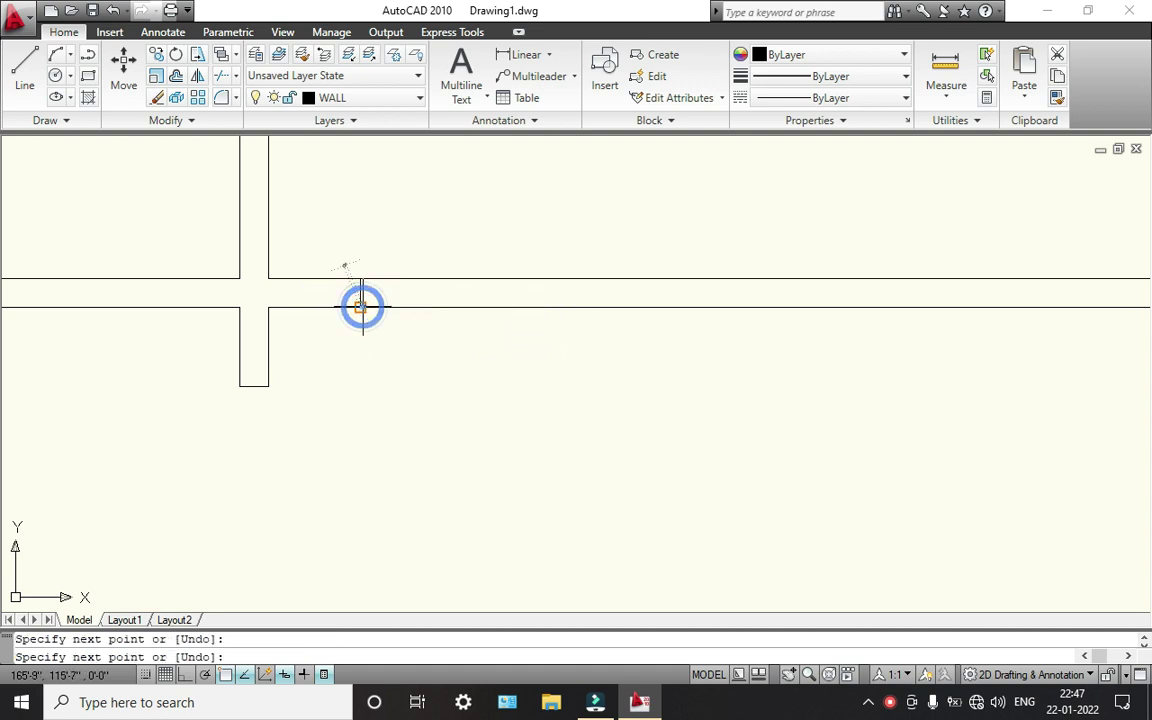
key(Return)
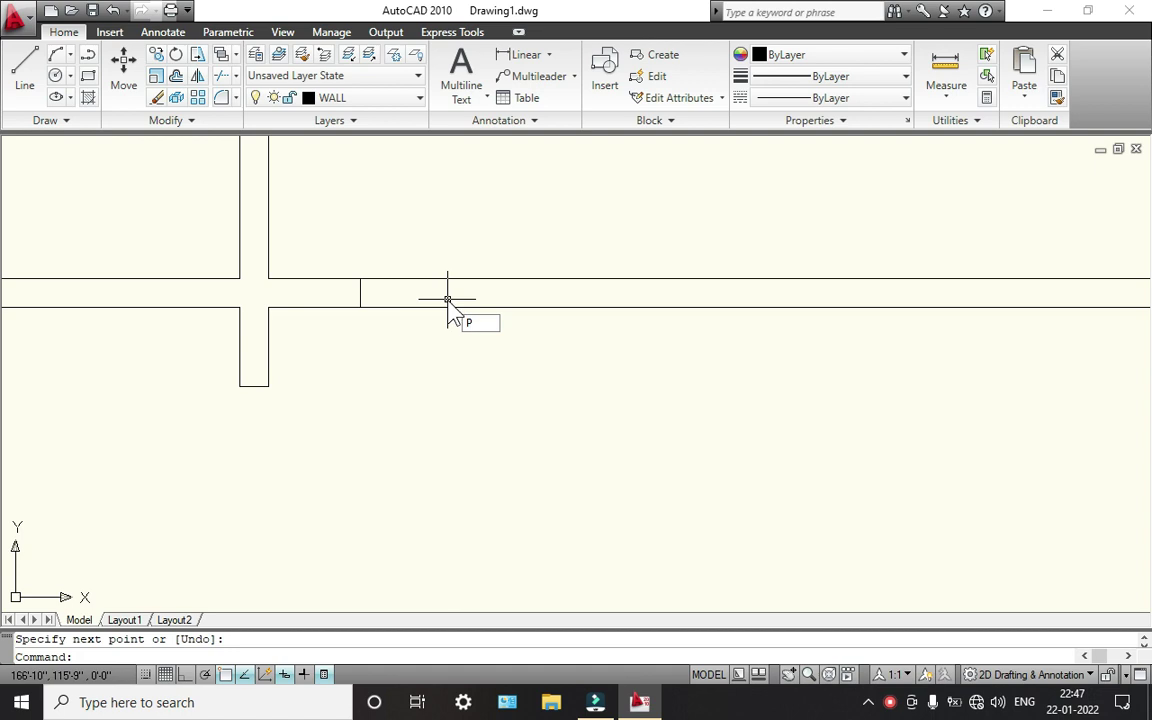
- Offset the new jamb line 3'6" to the right along the horizontal wall
key(Return)
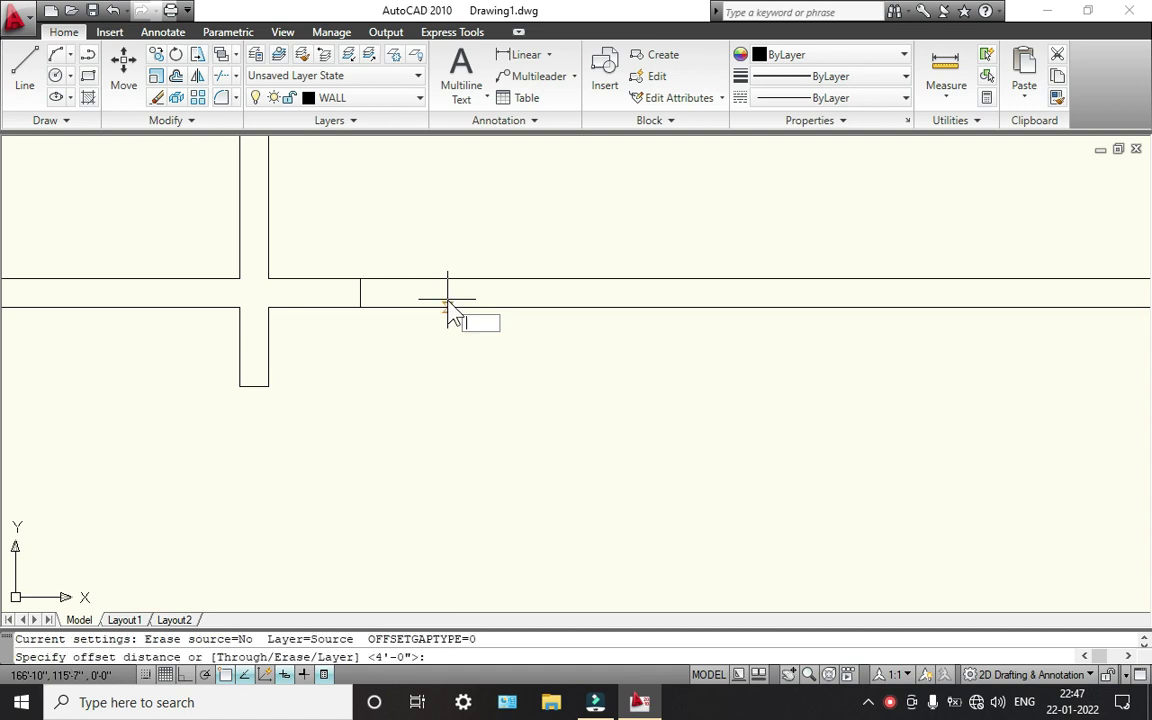
key(Escape)
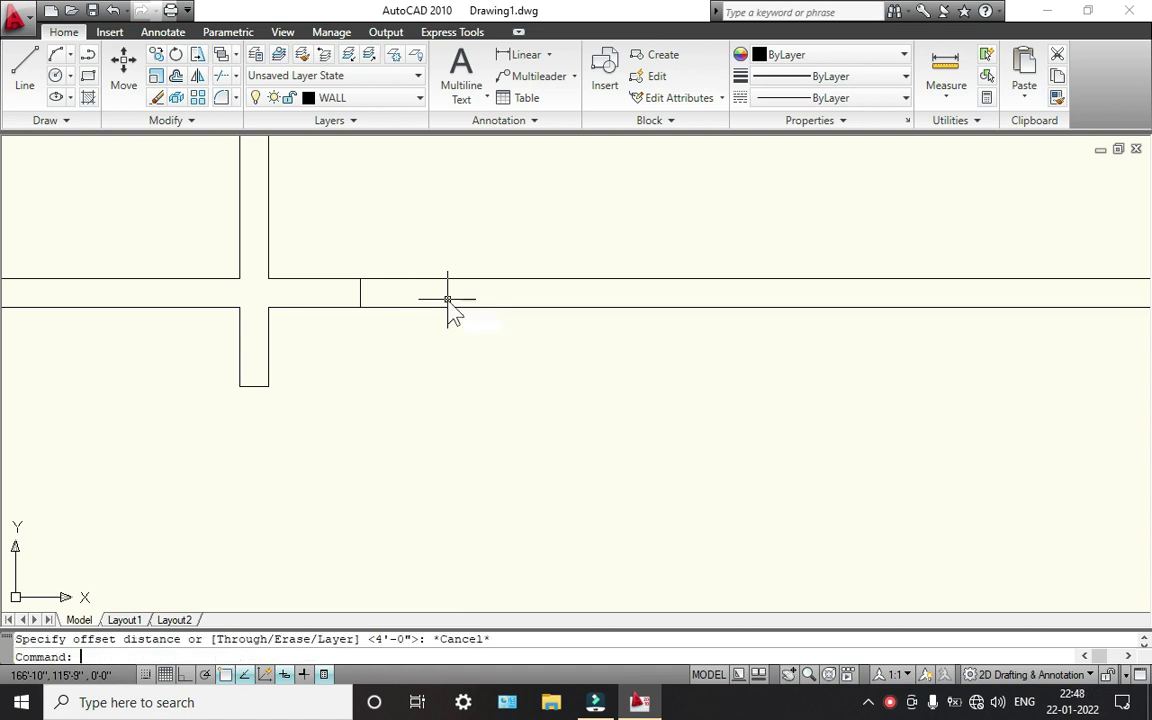
key(Return)
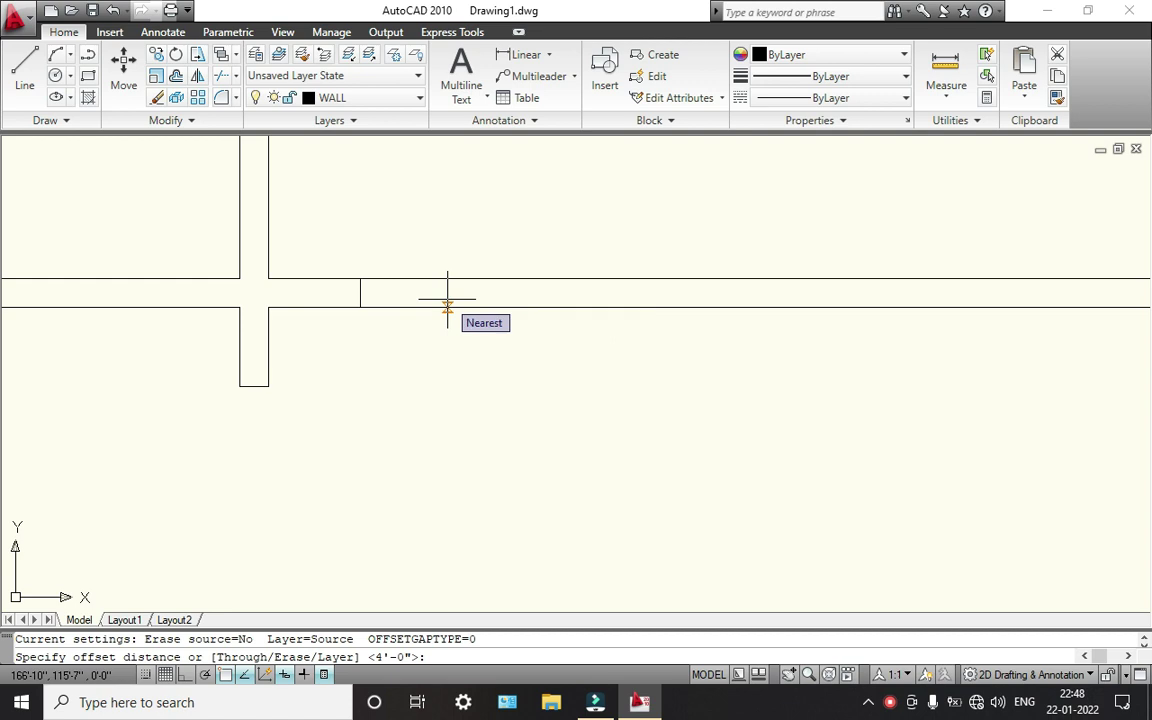
text(3'6")
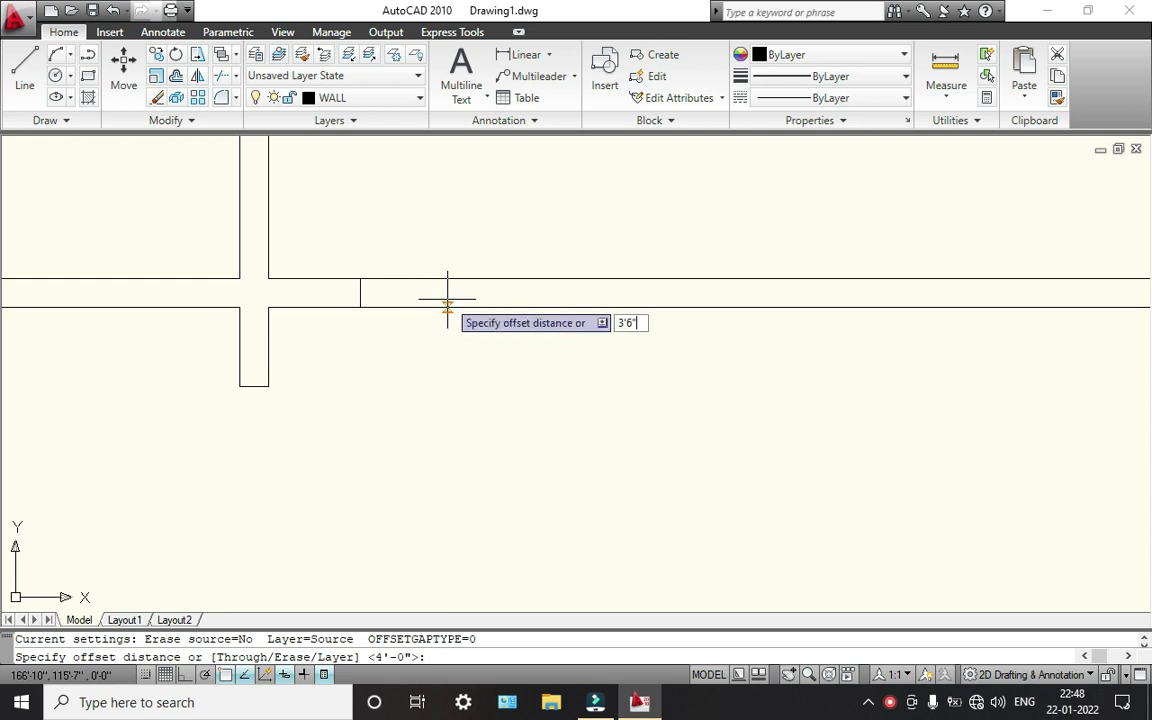
key(Return)
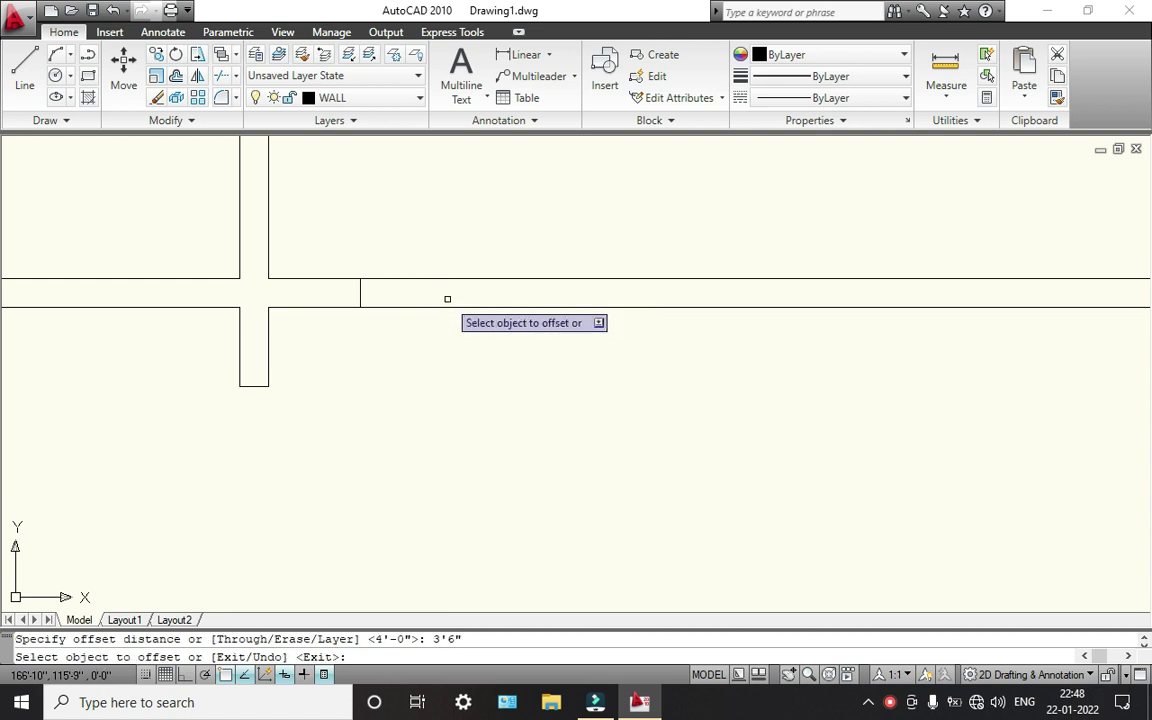
click(360, 290)
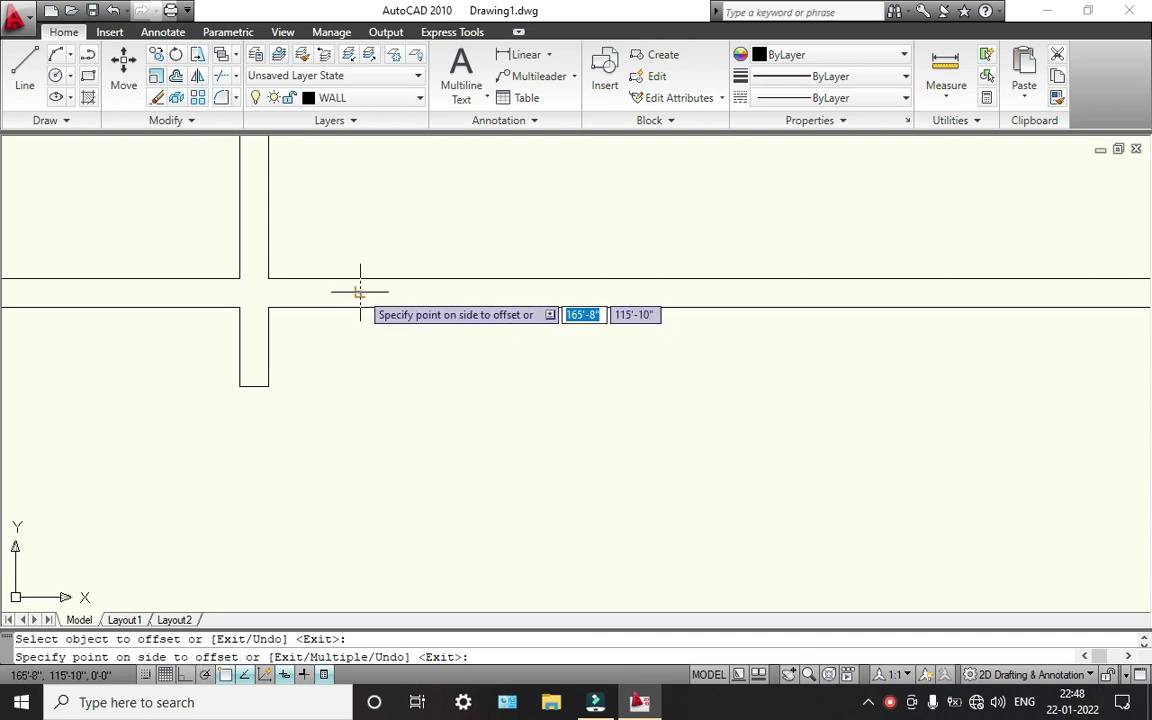
click(465, 294)
scroll(429, 296, down, 2)
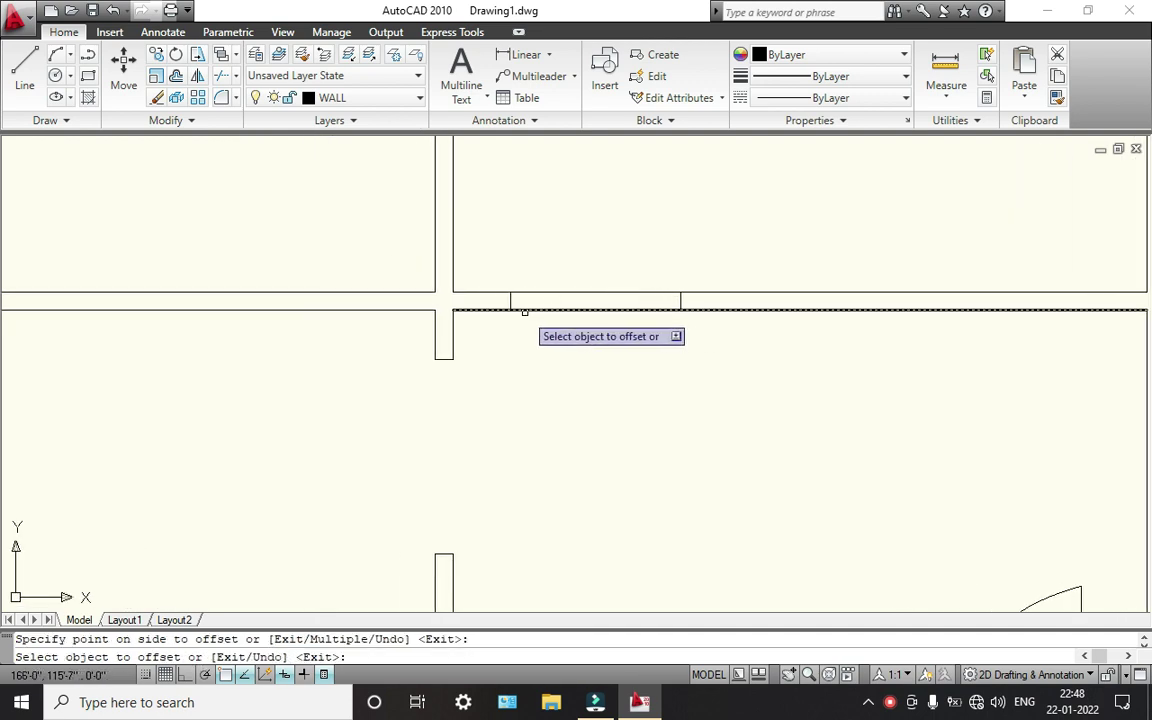
click(392, 309)
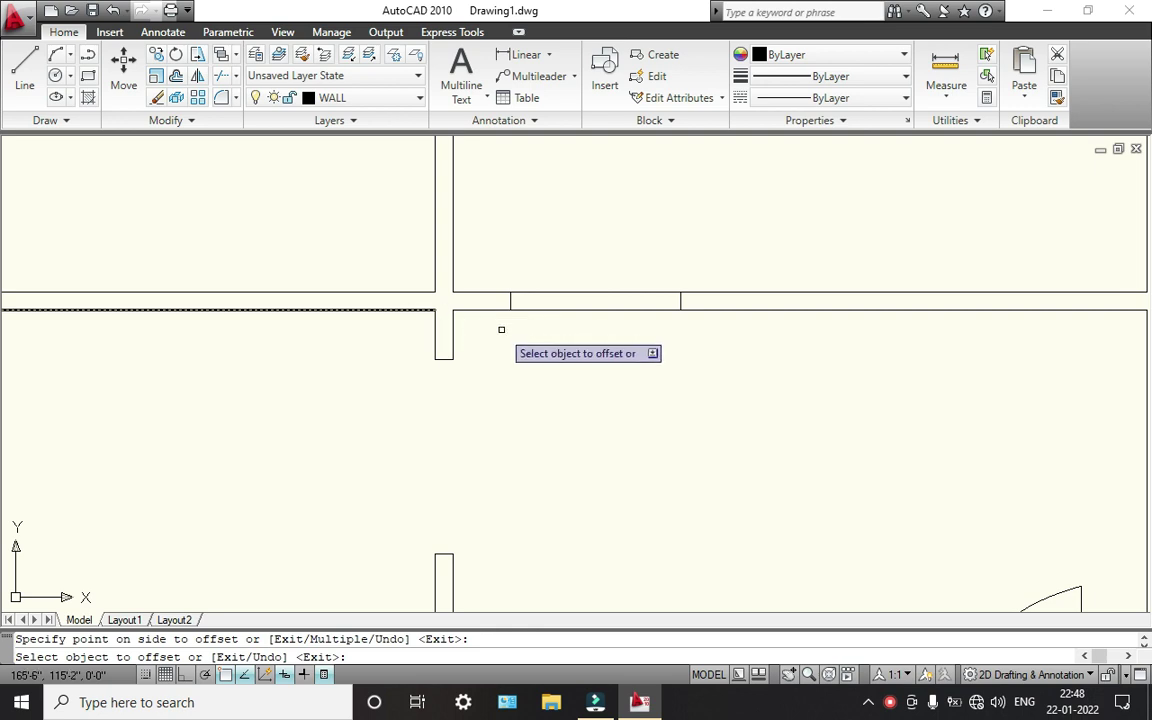
key(Escape)
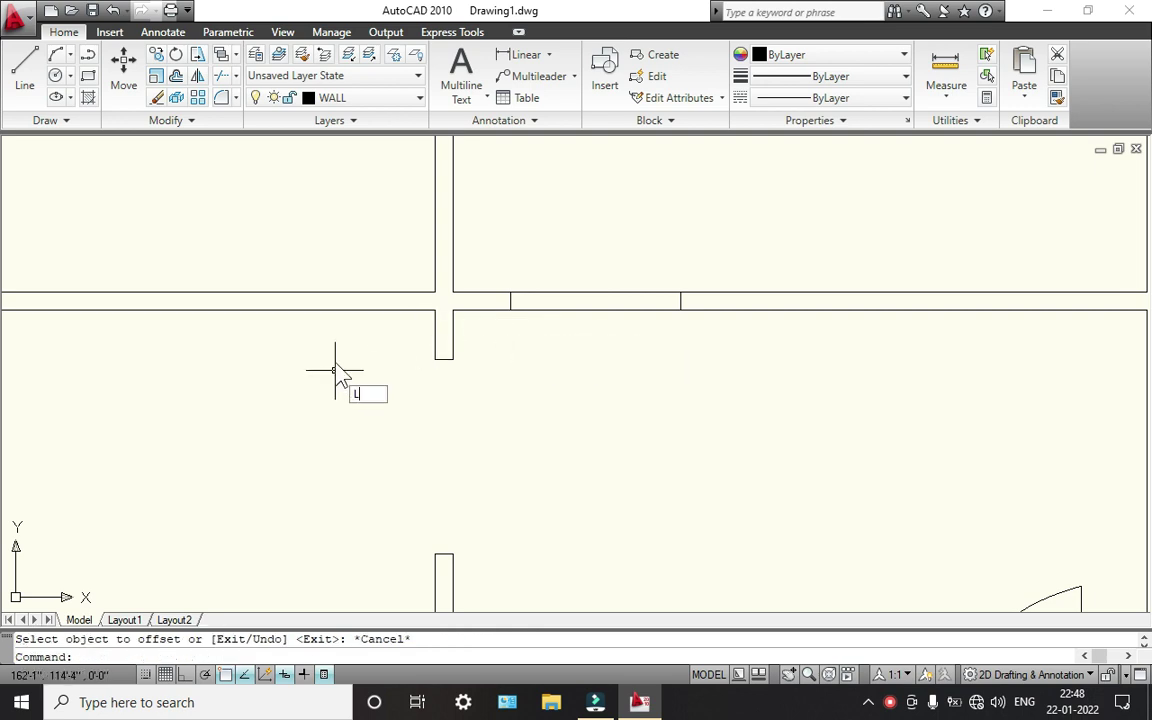
- Draw a second jamb line across the same horizontal wall, just left of the central partition
key(Return)
click(398, 294)
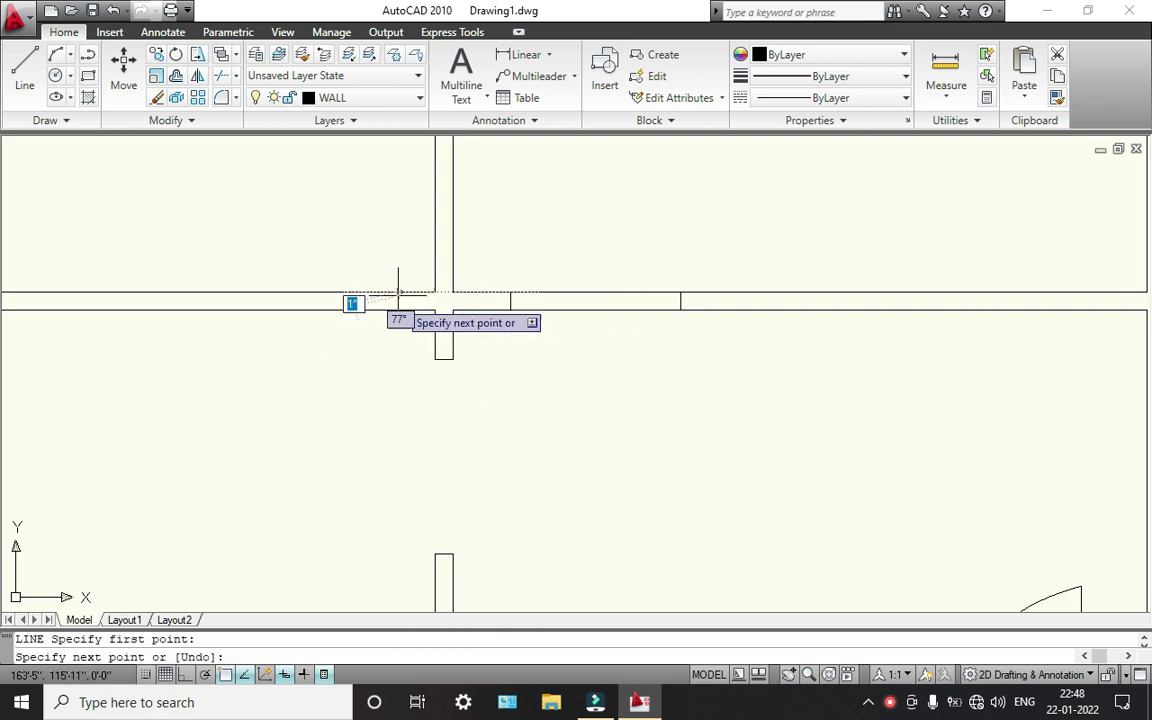
click(397, 310)
key(Return)
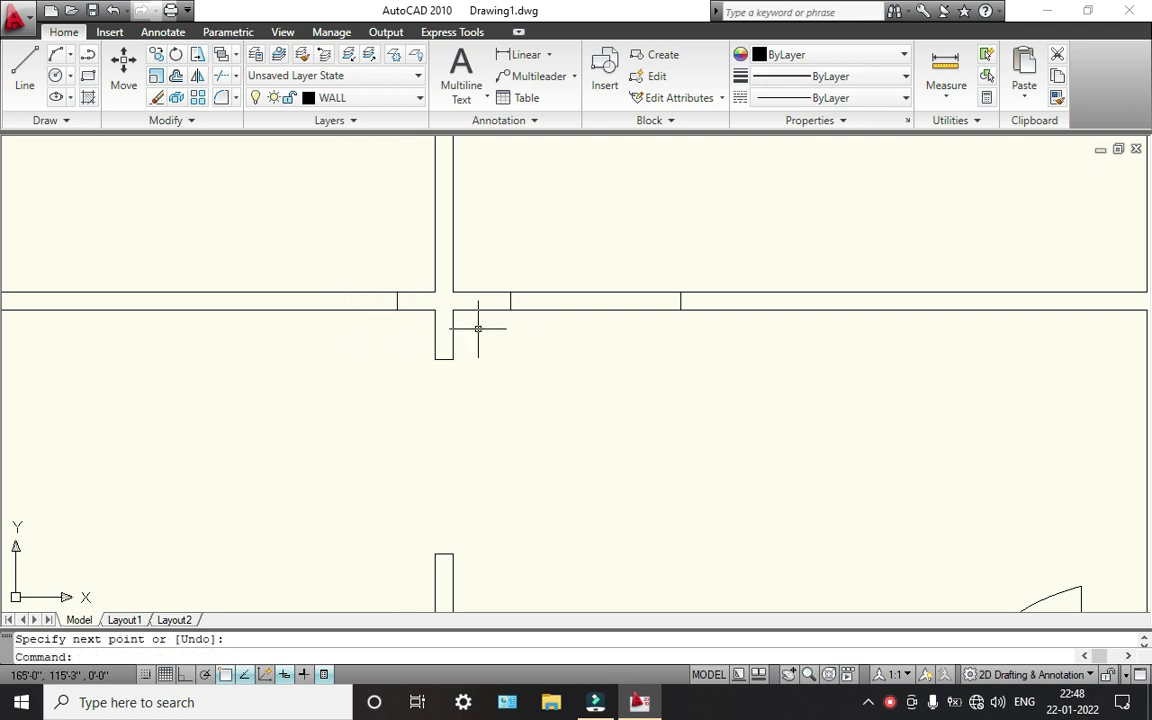
- Offset the jamb line left of the partition 3'6" to the left
key(Return)
key(Return)
click(397, 301)
click(352, 301)
key(Escape)
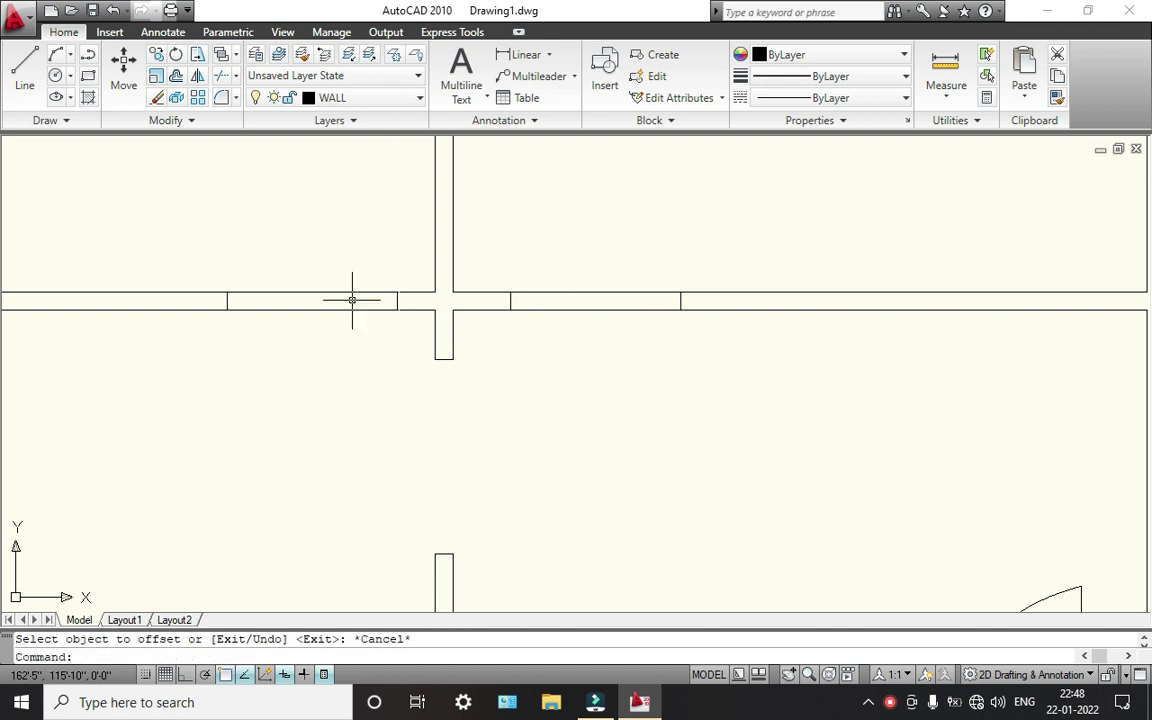
- Draw a frame profile, about 2" high and 2" wide, at the base of the left jamb in the opening right of the partition
scroll(352, 301, down, 2)
scroll(453, 309, up, 8)
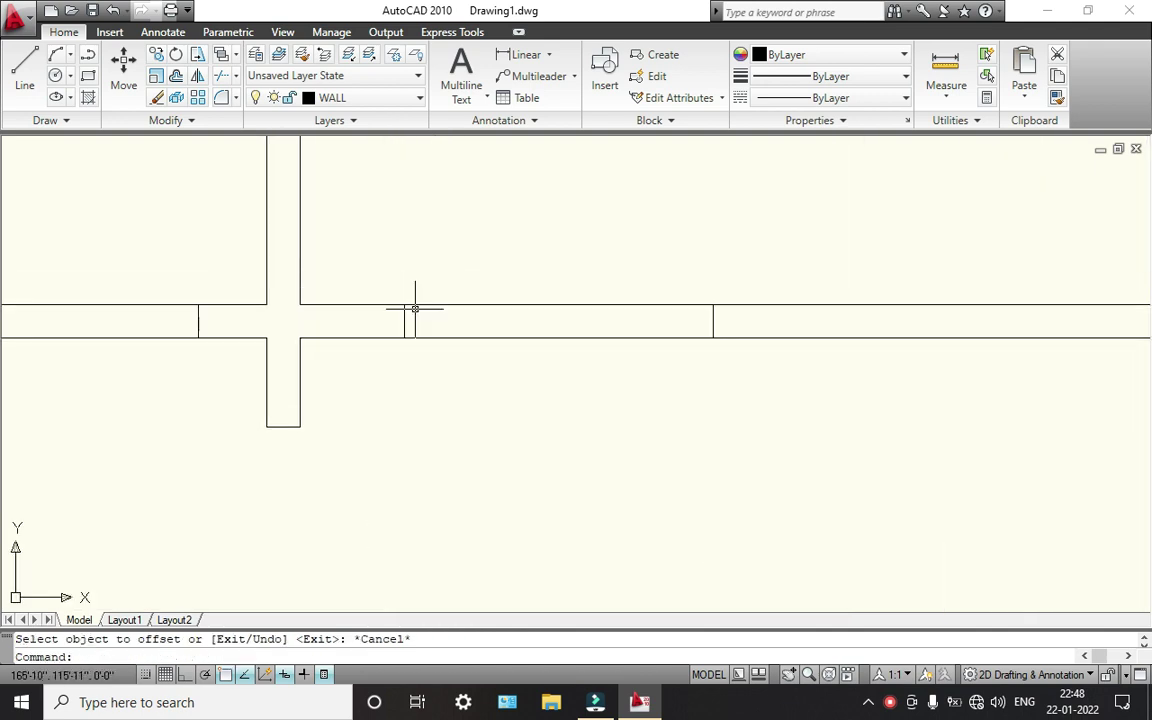
scroll(423, 338, up, 2)
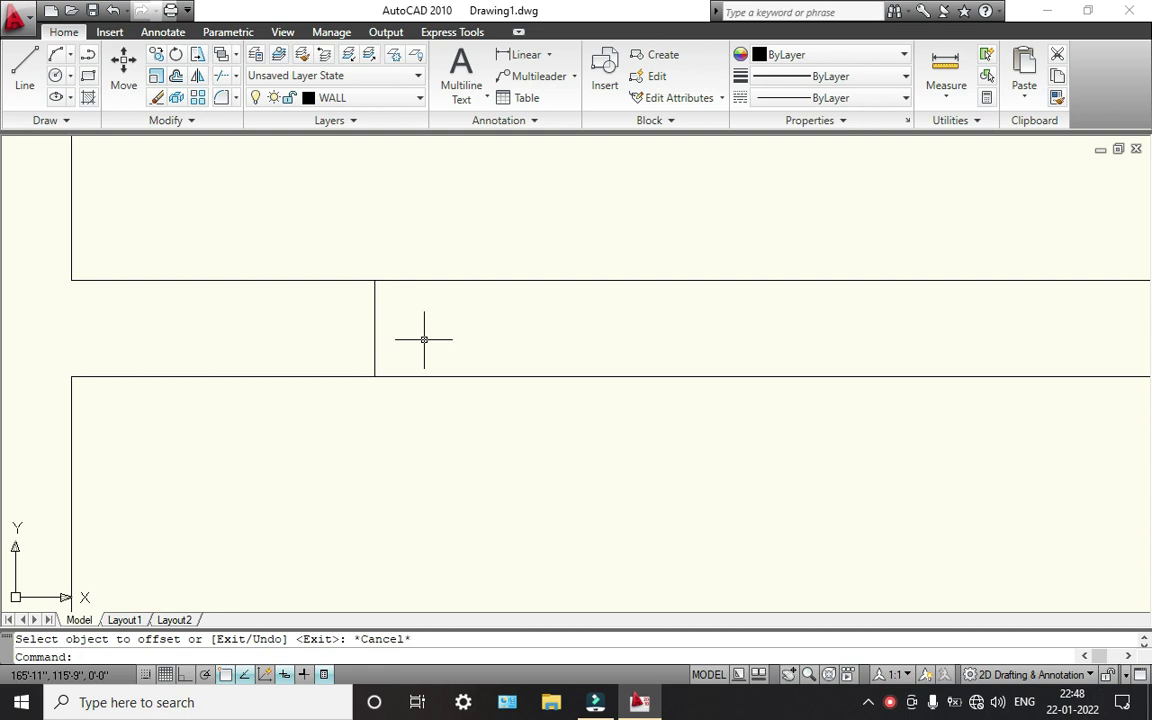
text(L)
key(Return)
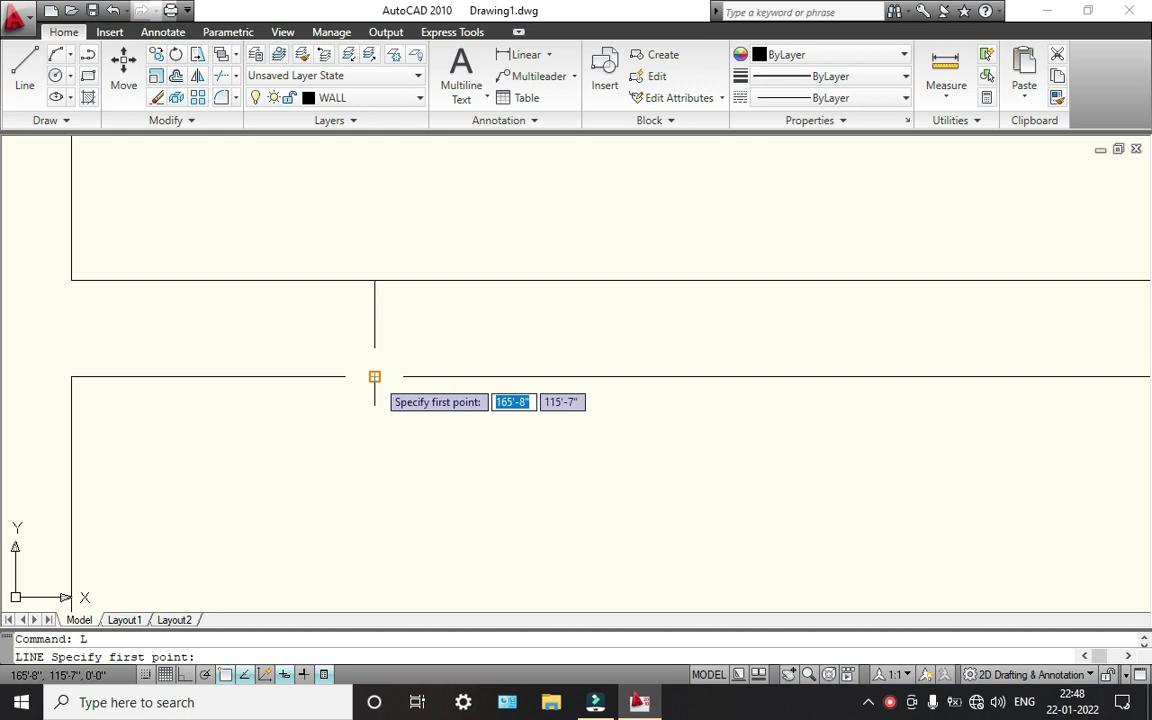
click(375, 376)
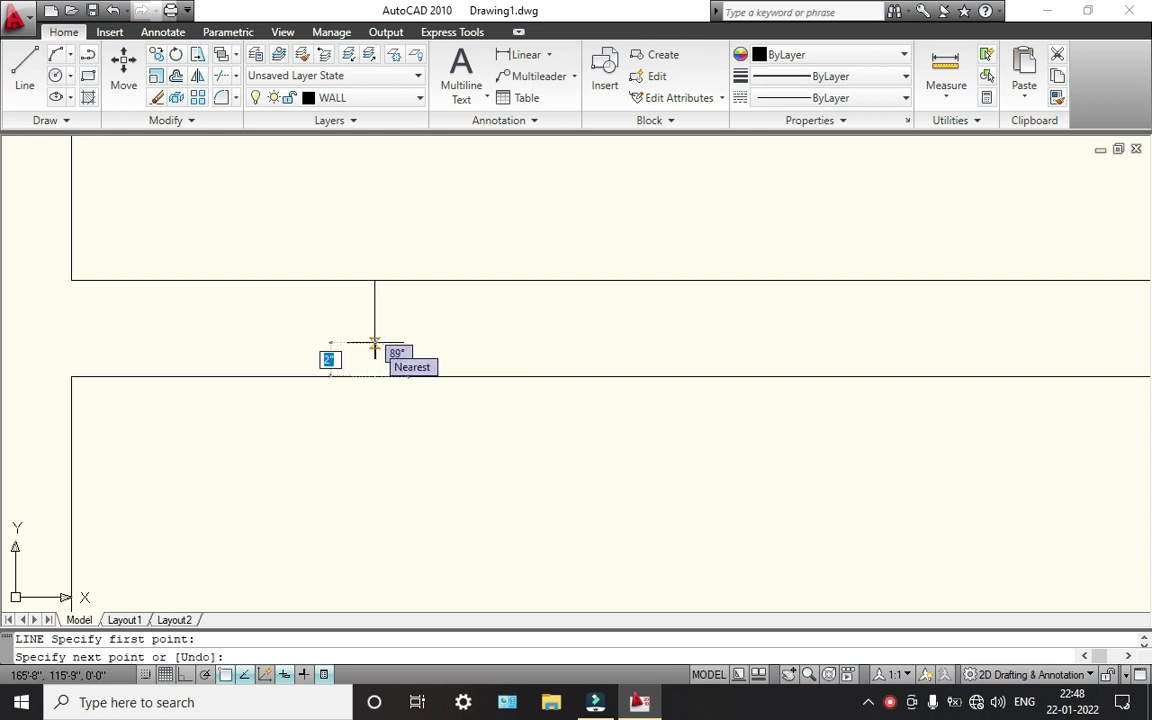
click(375, 343)
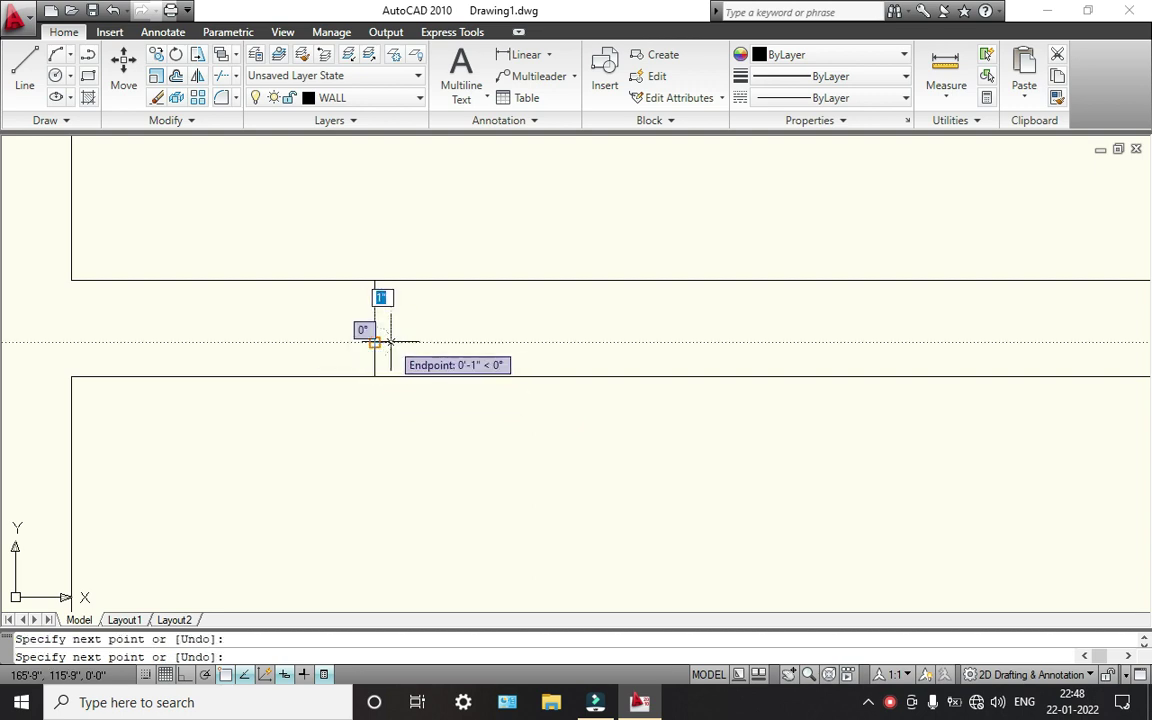
text(2)
key(Return)
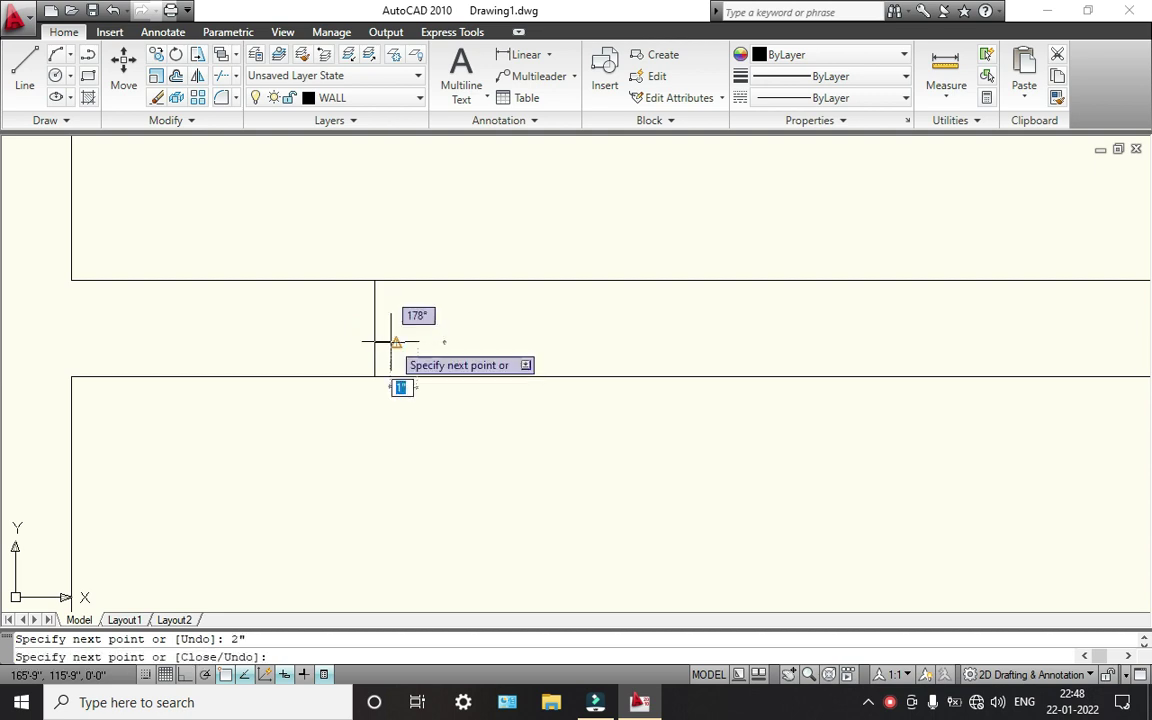
click(418, 377)
key(Return)
- Draw a matching 2" by 2" frame profile at the base of the same opening's right jamb
scroll(419, 380, down, 3)
middle_drag(476, 362, 370, 350)
scroll(630, 370, up, 4)
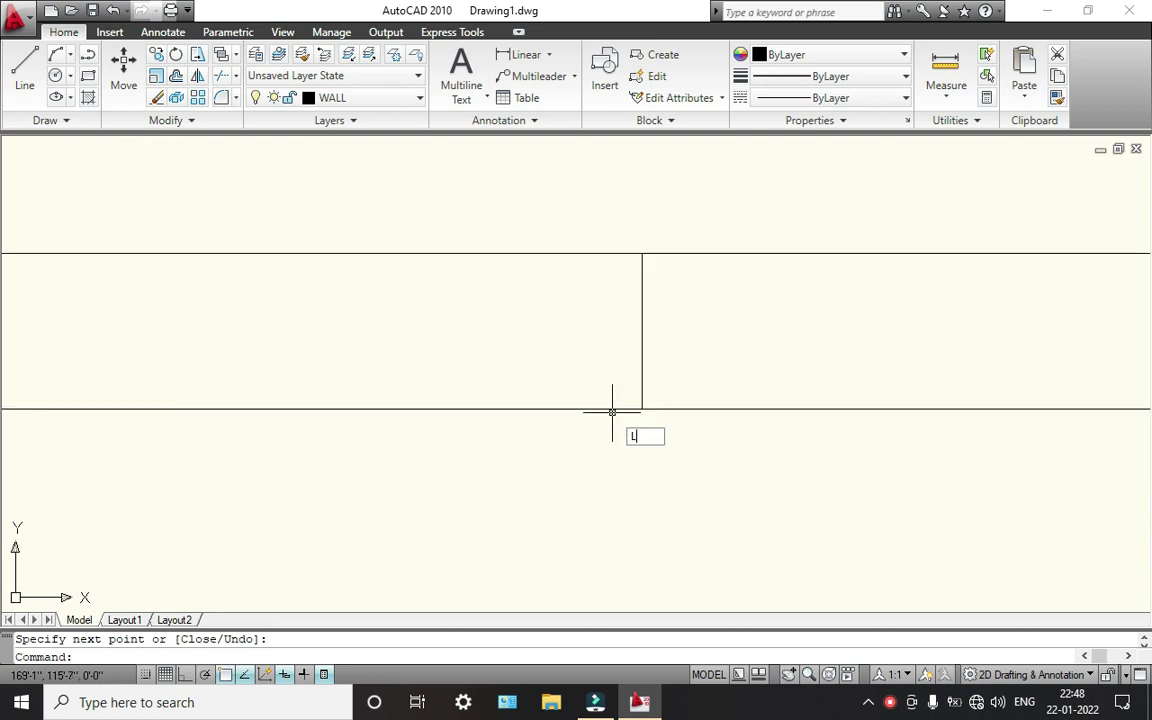
key(Return)
click(641, 409)
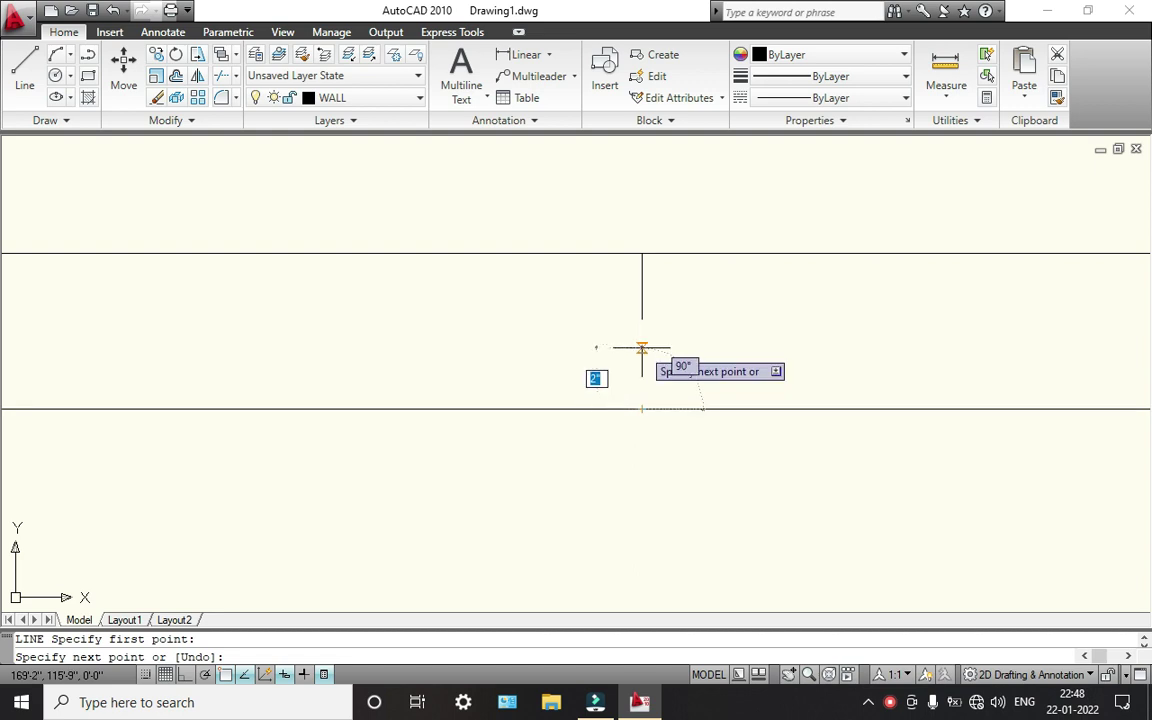
text(2")
key(Return)
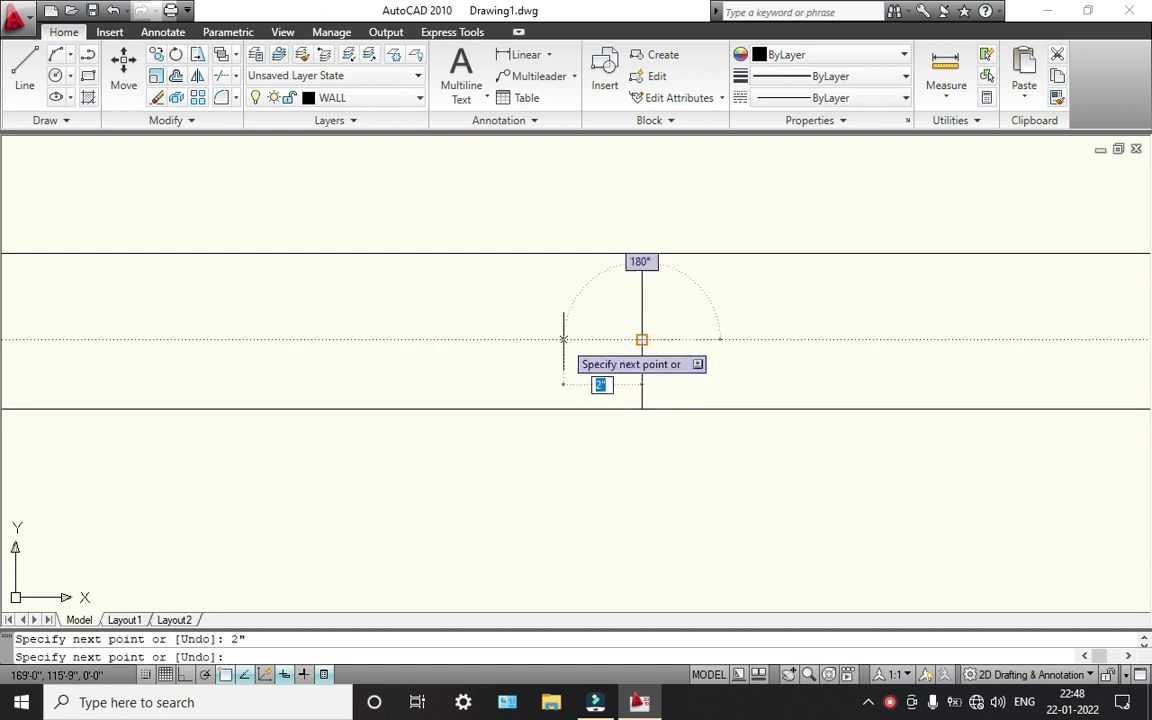
text(2)
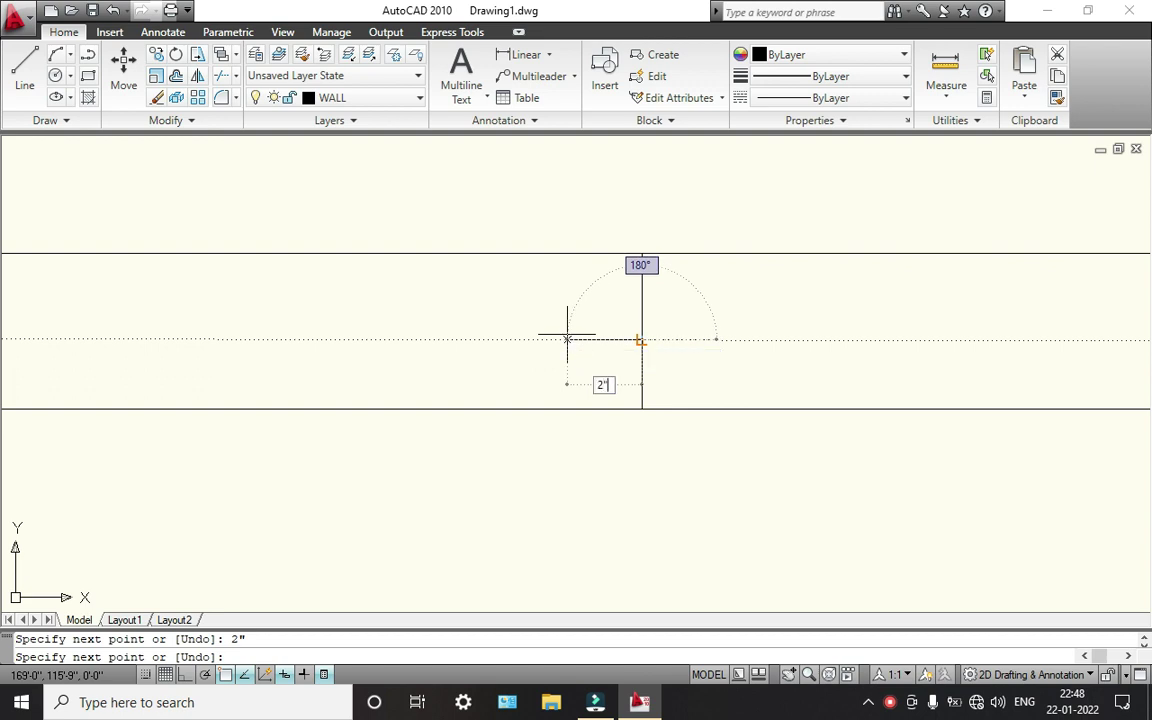
text(")
key(Return)
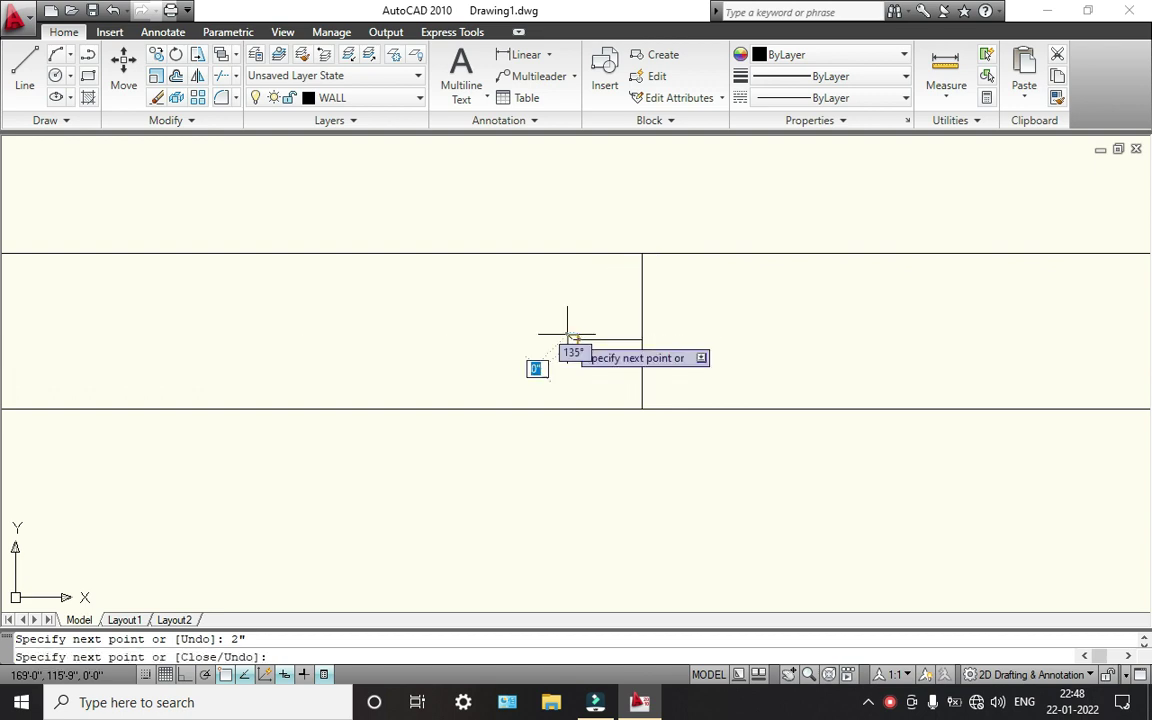
click(571, 410)
key(Return)
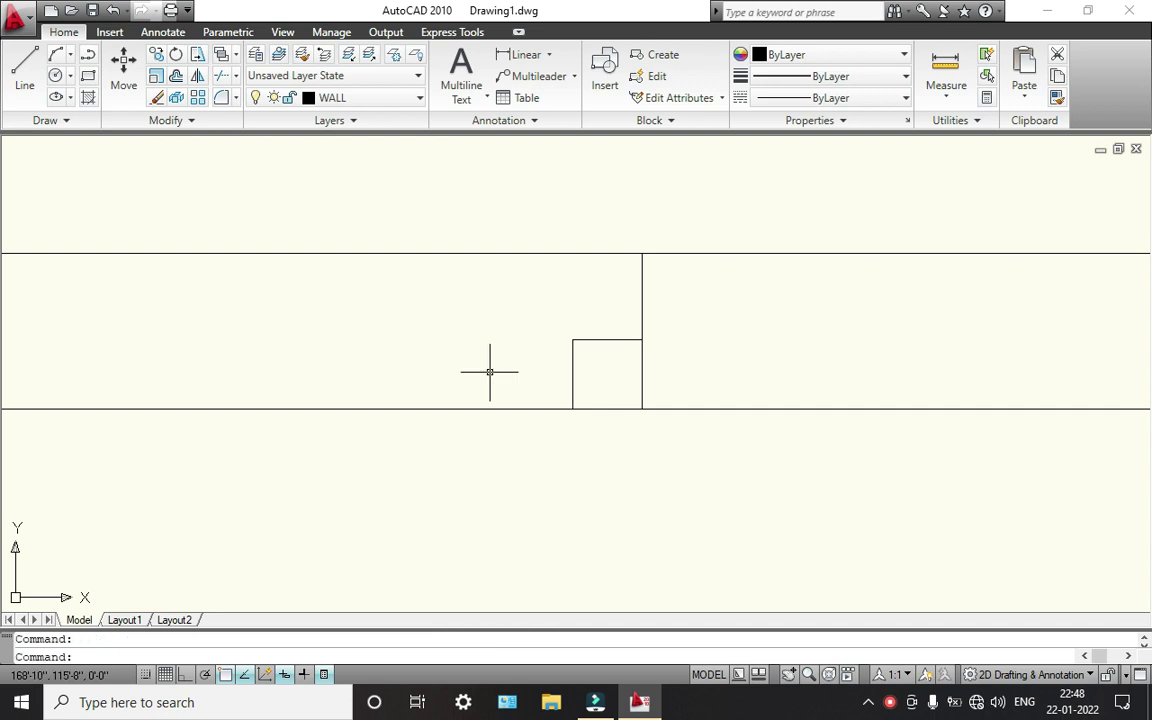
scroll(490, 372, down, 5)
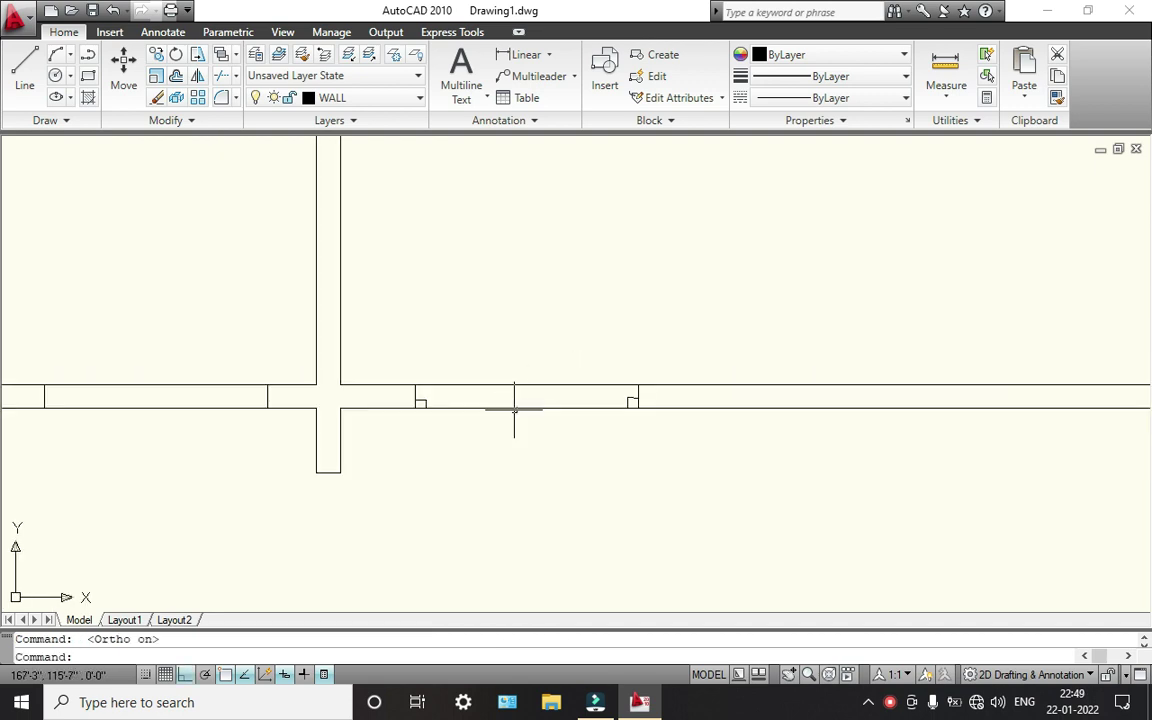
middle_drag(377, 393, 419, 378)
scroll(481, 395, up, 3)
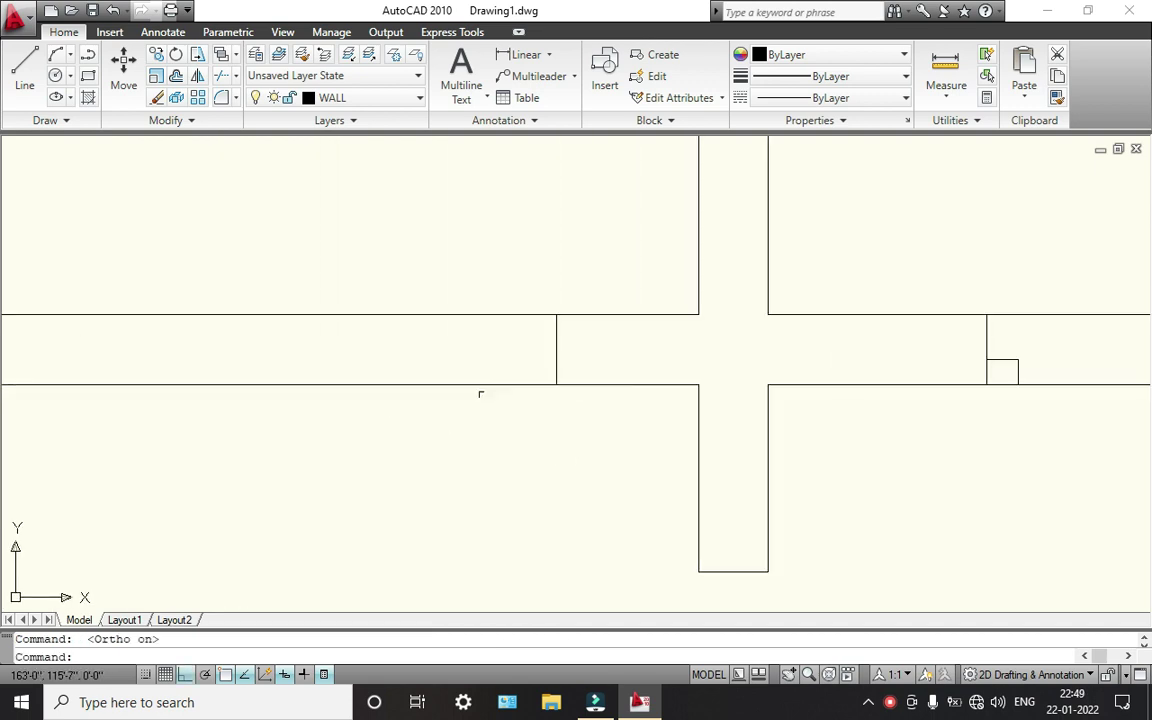
scroll(477, 376, down, 3)
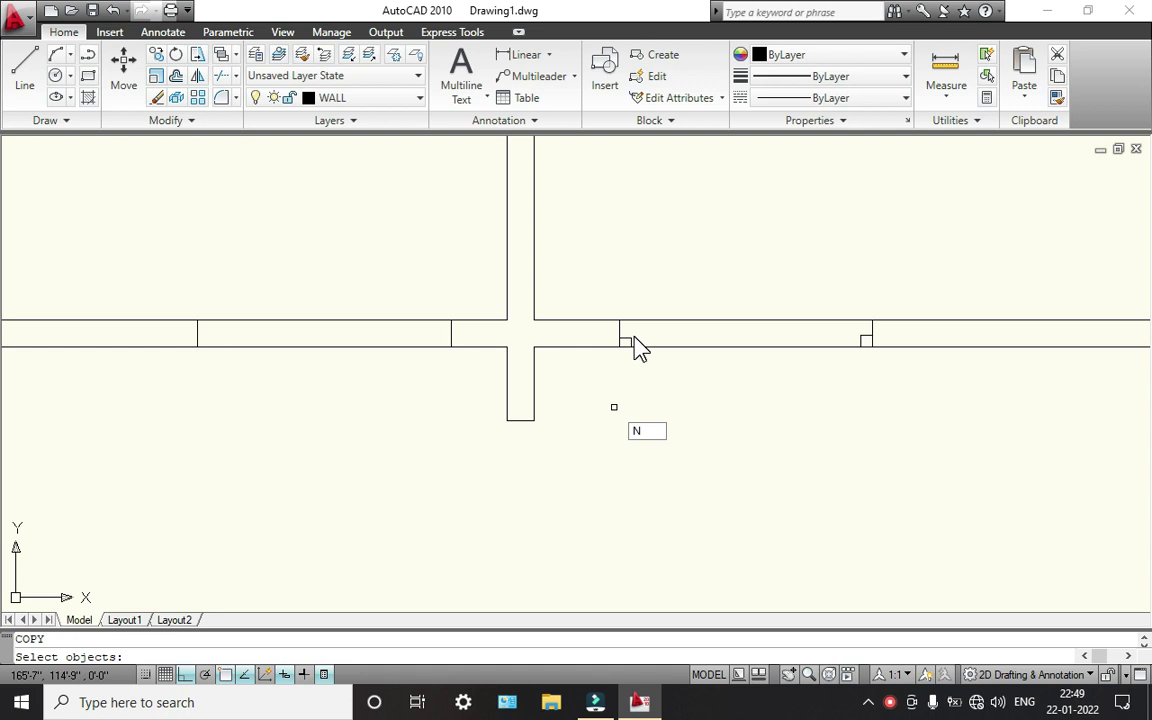
key(Escape)
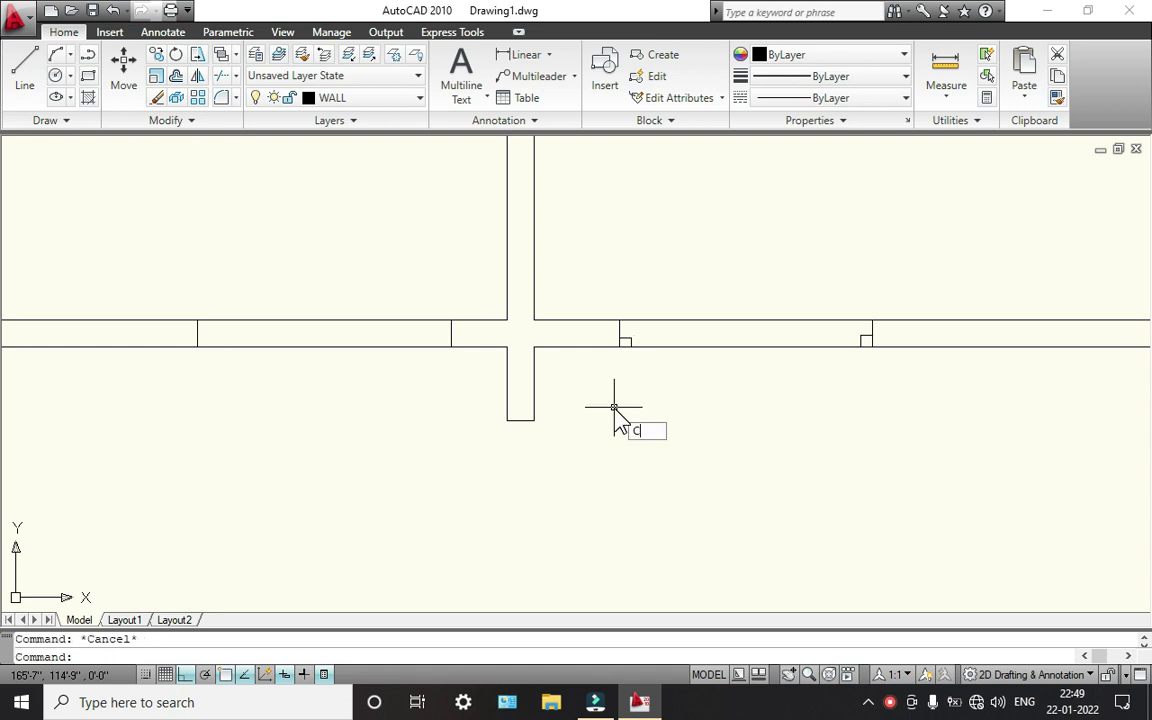
- Copy both frame profiles to the opening left of the partition, from the left jamb's lower end to the matching jamb's lower end
key(Return)
scroll(630, 378, up, 2)
click(623, 322)
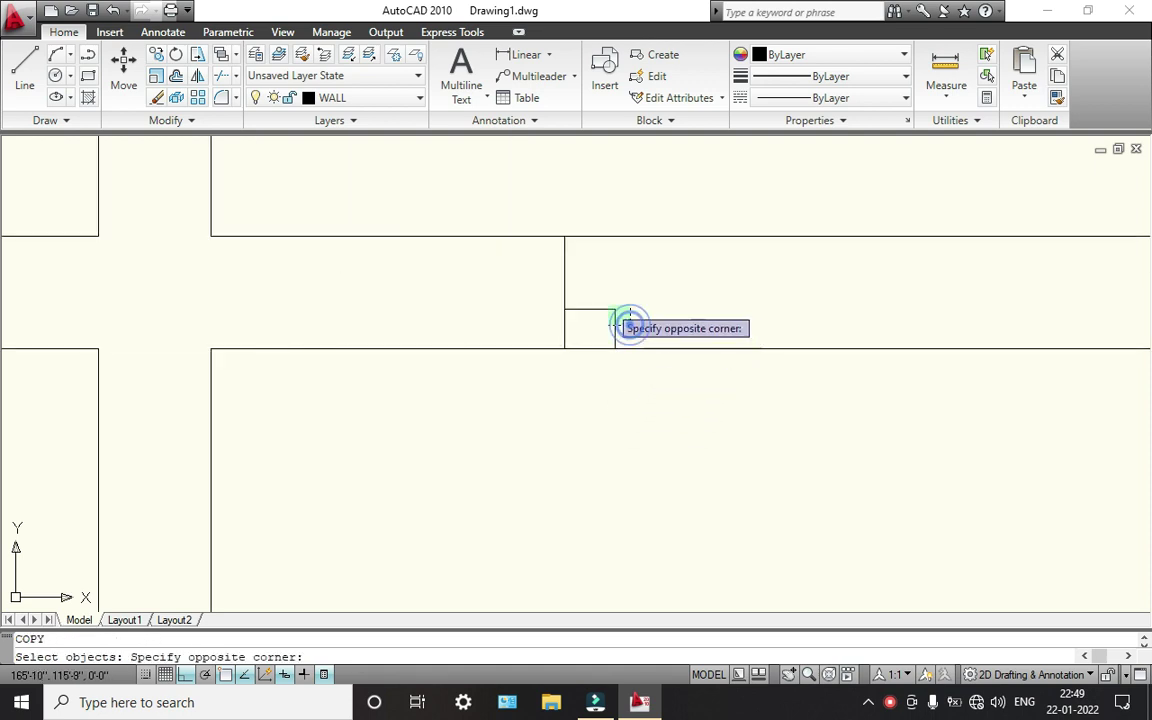
click(594, 291)
scroll(723, 332, down, 2)
scroll(902, 319, up, 3)
click(958, 347)
click(983, 322)
click(964, 301)
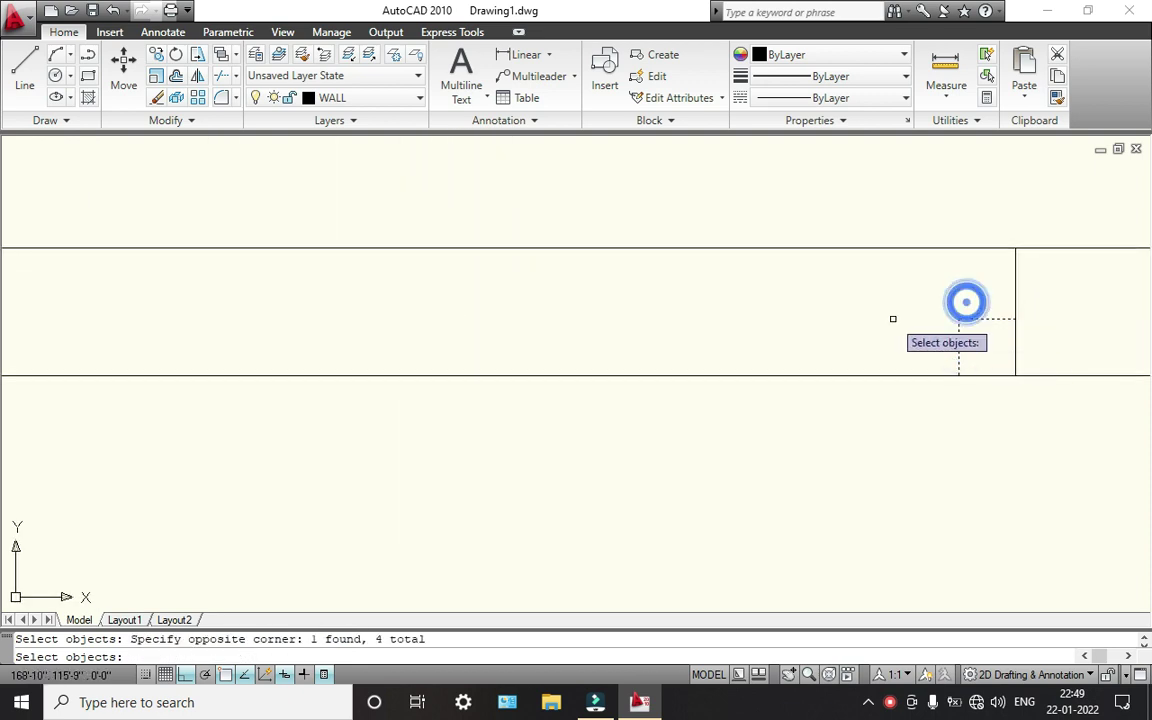
key(Return)
scroll(735, 362, down, 1)
scroll(257, 352, up, 1)
scroll(170, 385, down, 2)
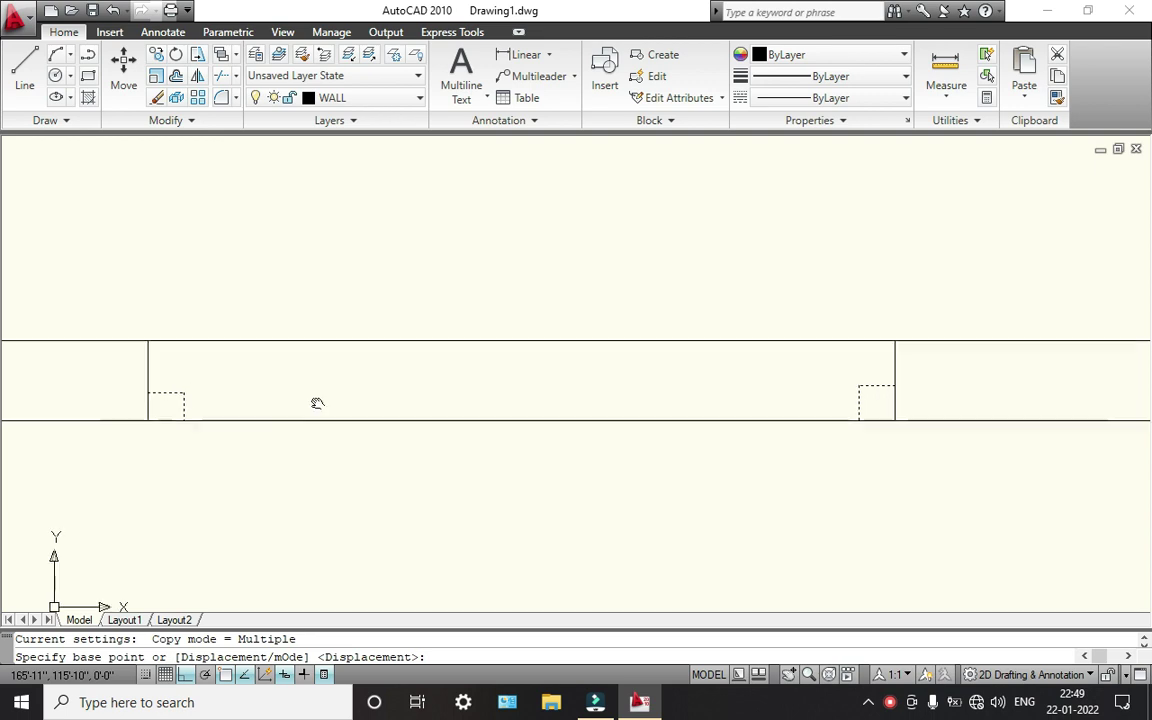
scroll(320, 436, up, 3)
scroll(410, 400, down, 3)
scroll(395, 450, down, 2)
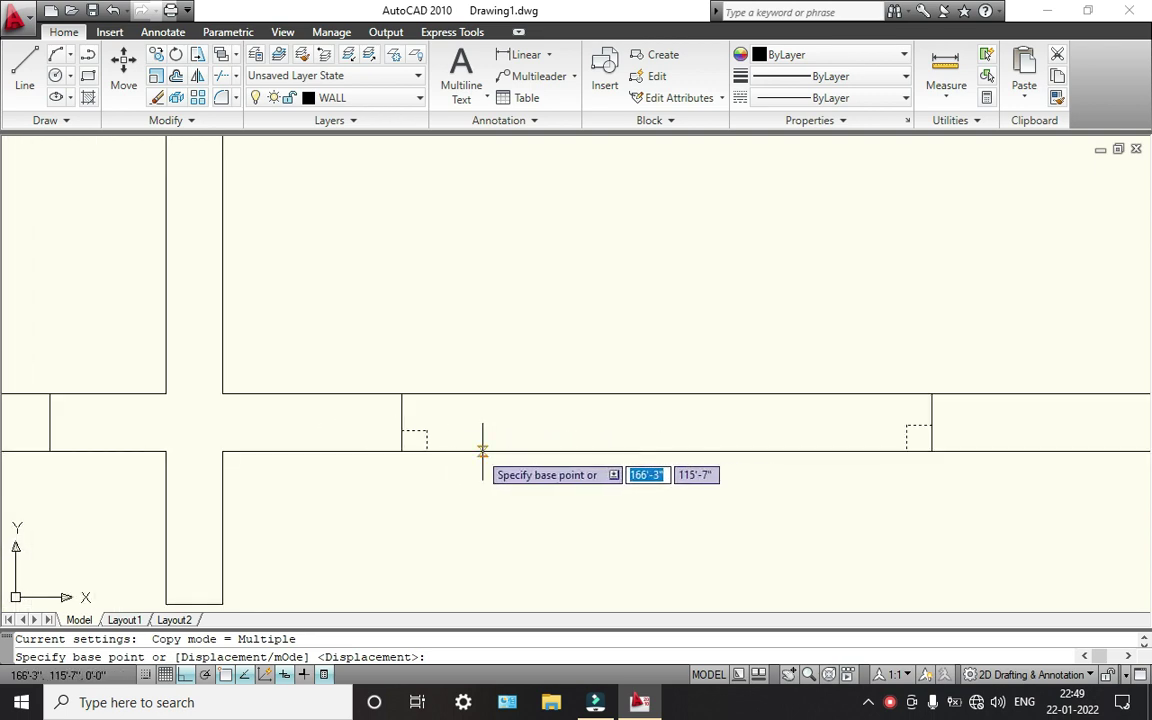
scroll(392, 451, up, 3)
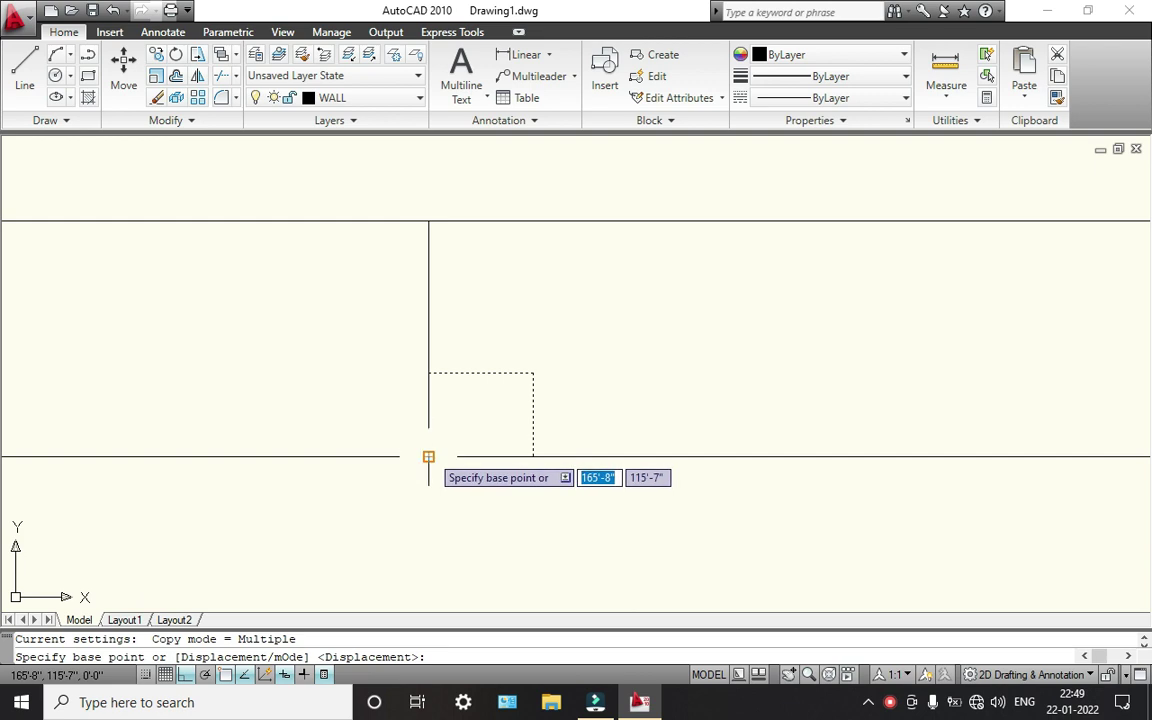
click(428, 457)
scroll(141, 424, down, 3)
scroll(320, 480, up, 4)
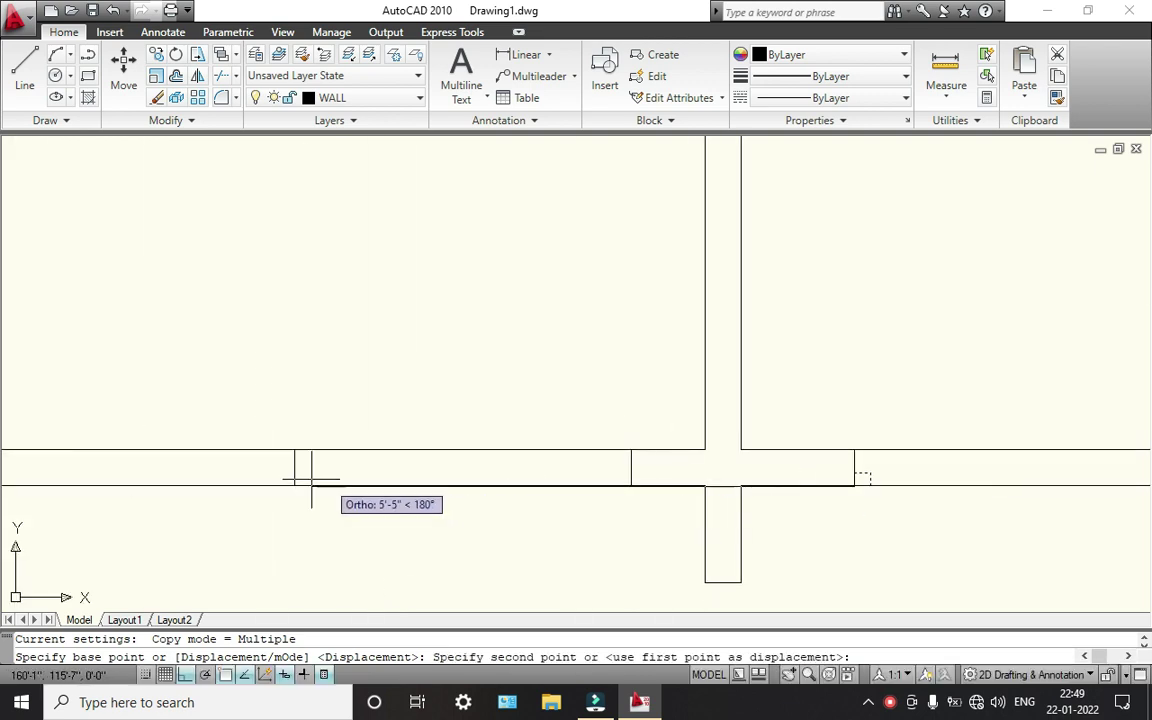
scroll(320, 480, up, 5)
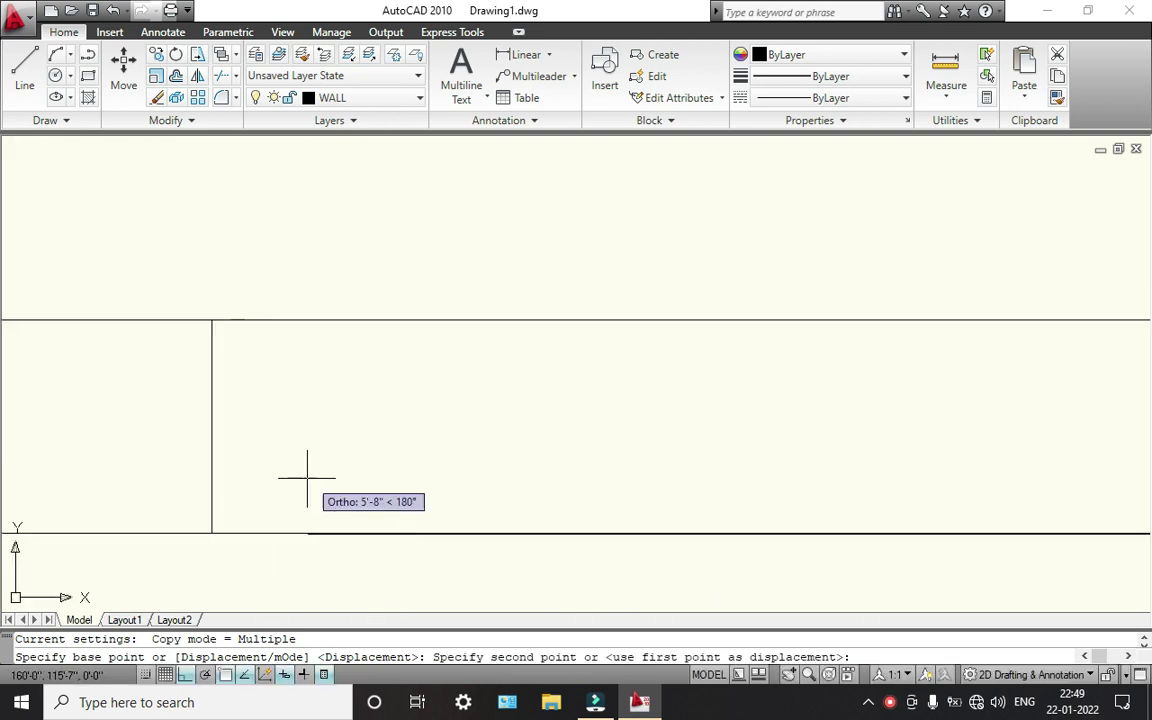
click(210, 532)
key(Escape)
- Trim the upper and lower wall lines between the jambs of the opening left of the partition
scroll(367, 502, down, 3)
middle_drag(367, 502, 372, 452)
scroll(273, 467, up, 3)
text(T)
key(Return)
key(Return)
click(324, 319)
click(339, 418)
click(386, 423)
click(429, 523)
scroll(370, 411, down, 2)
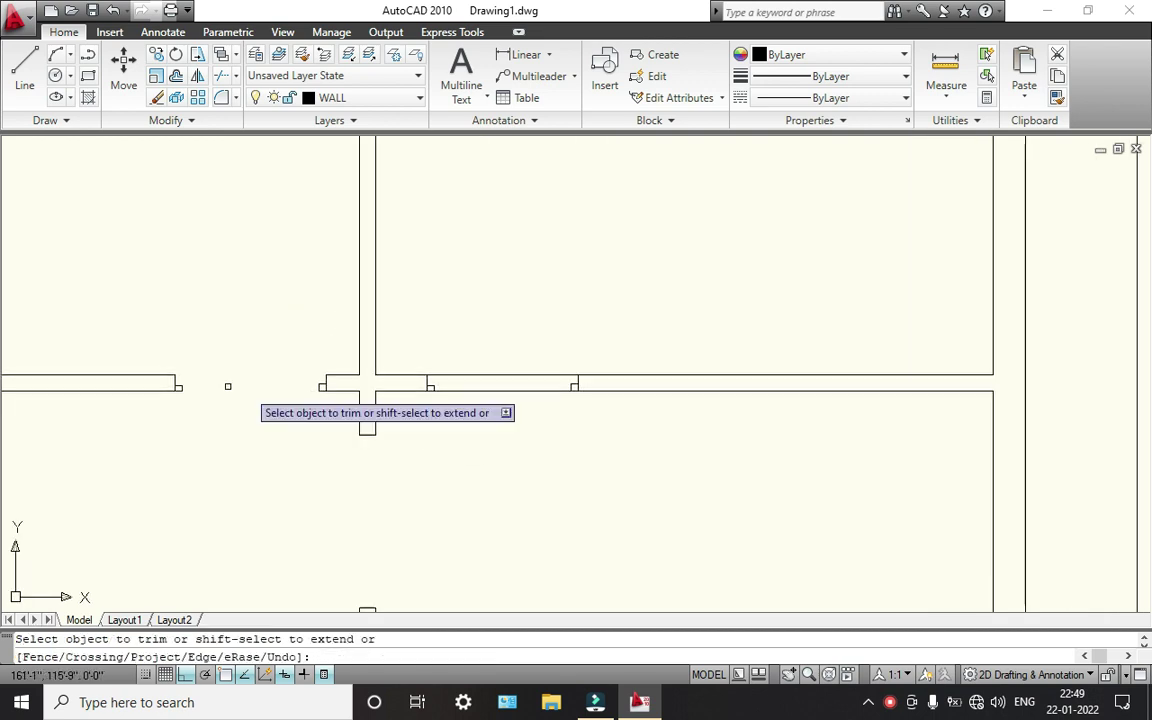
- Trim the remaining wall lines across the opening right of the partition
click(514, 357)
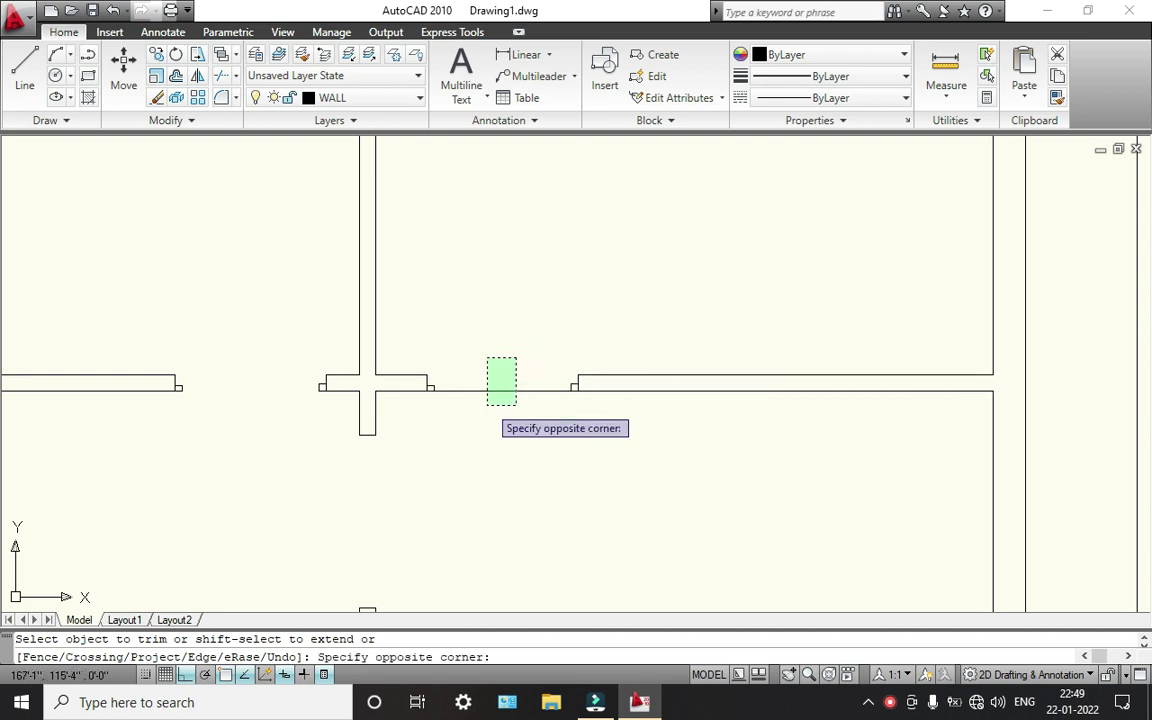
click(488, 398)
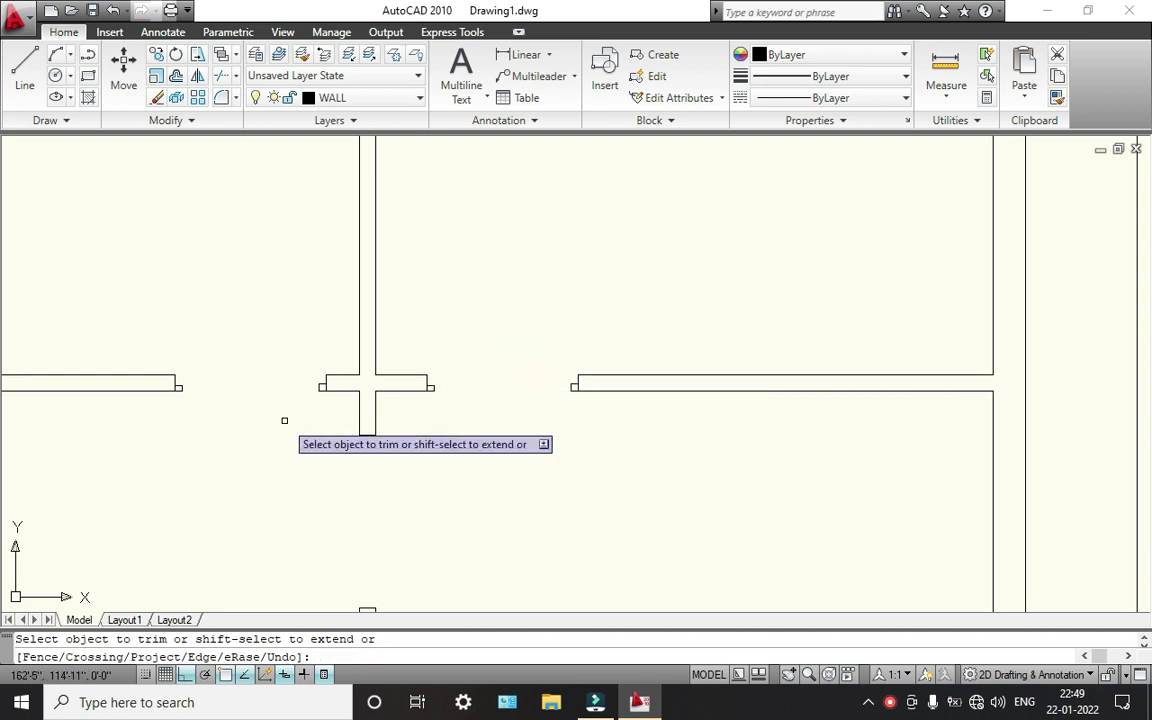
scroll(283, 419, down, 3)
scroll(576, 314, up, 3)
click(589, 198)
click(543, 265)
scroll(463, 316, down, 3)
key(Escape)
- Draw a 3'6" door leaf line straight up from the top left corner of the left opening's right frame profile
scroll(360, 332, up, 7)
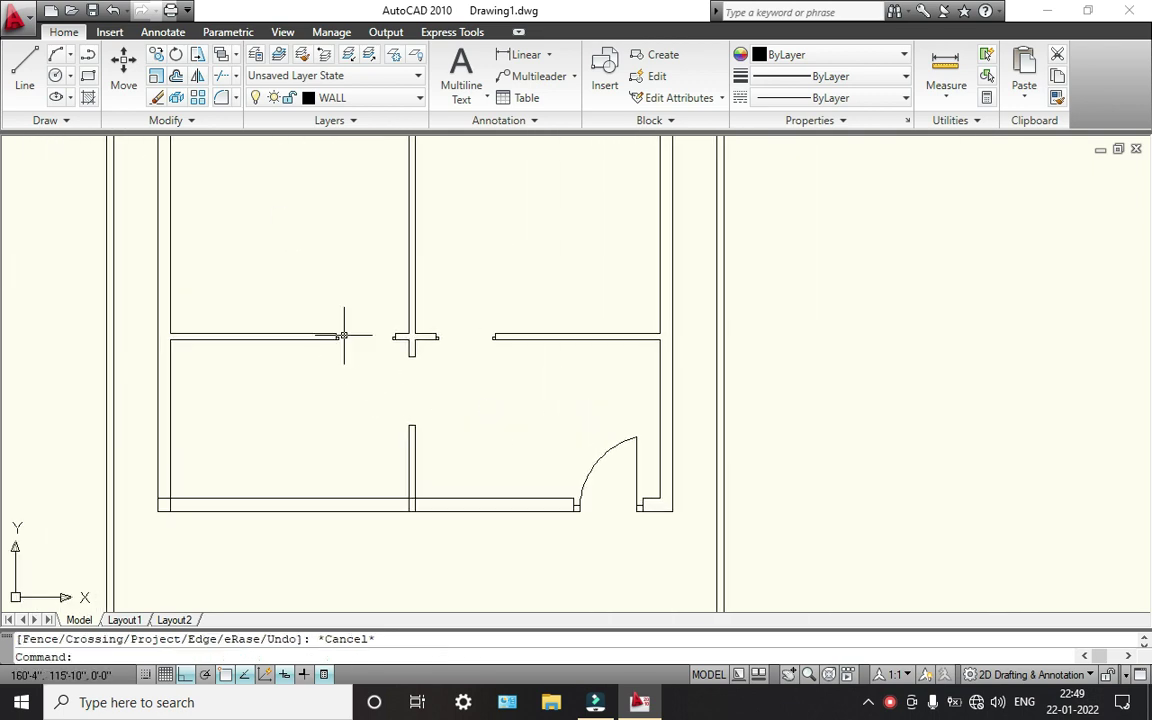
middle_drag(333, 352, 300, 382)
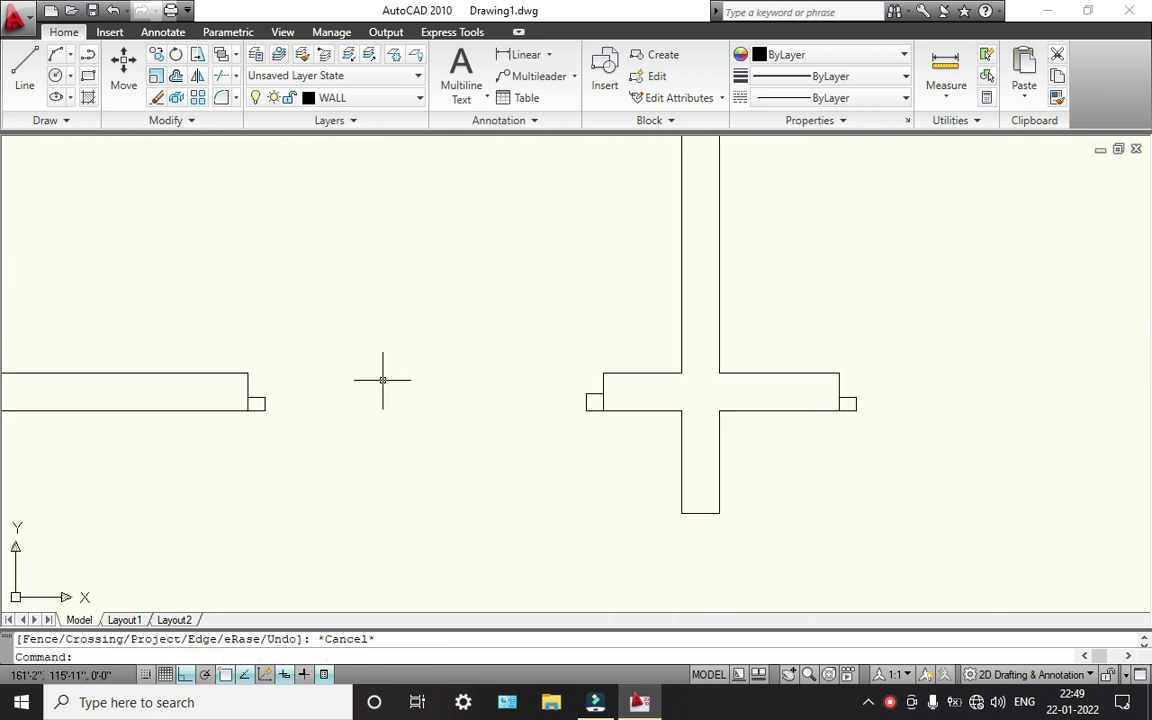
key(Return)
scroll(518, 388, up, 4)
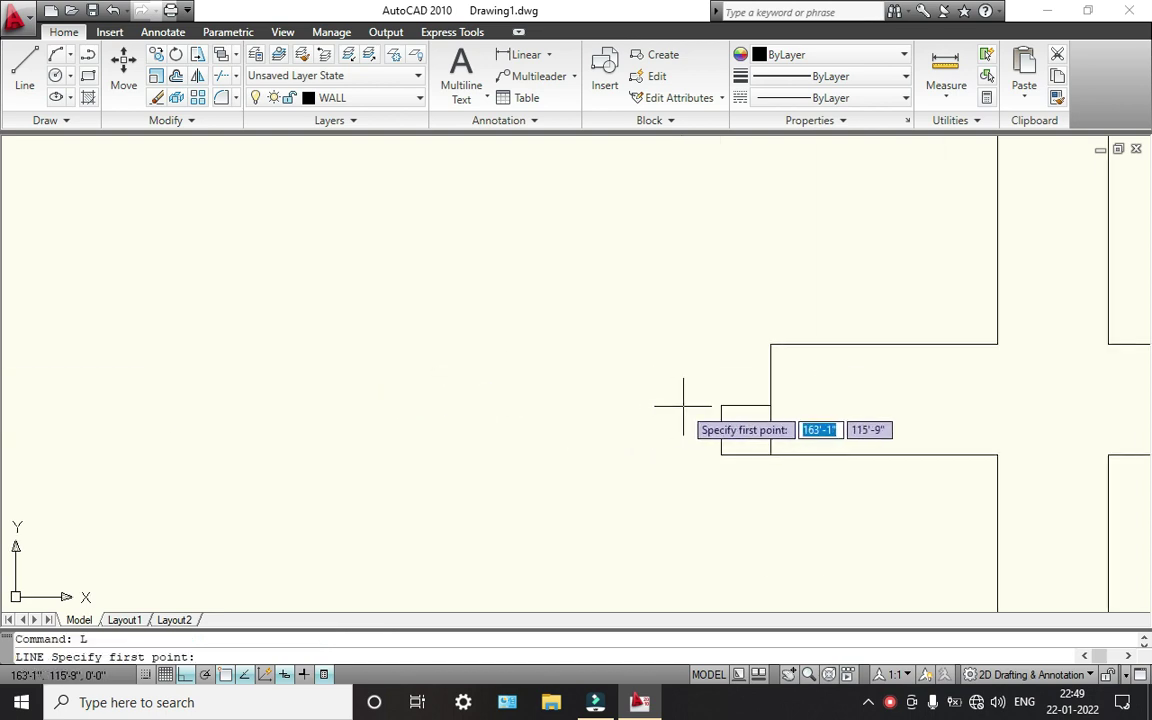
click(720, 404)
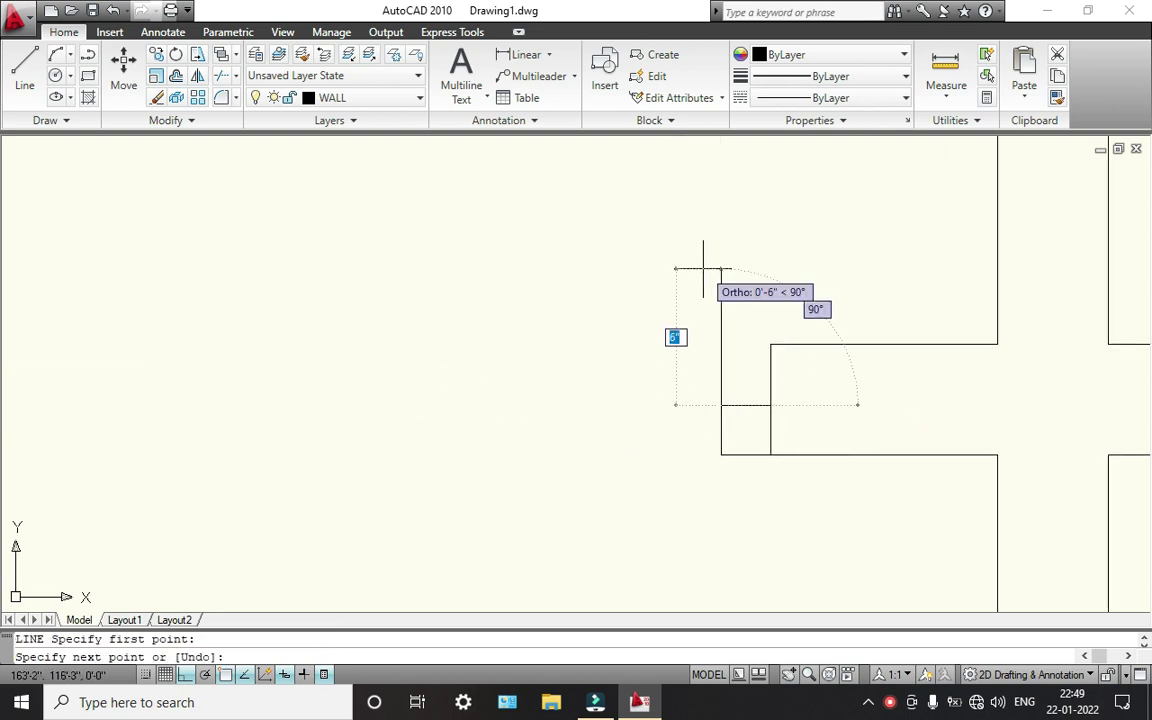
text(3)
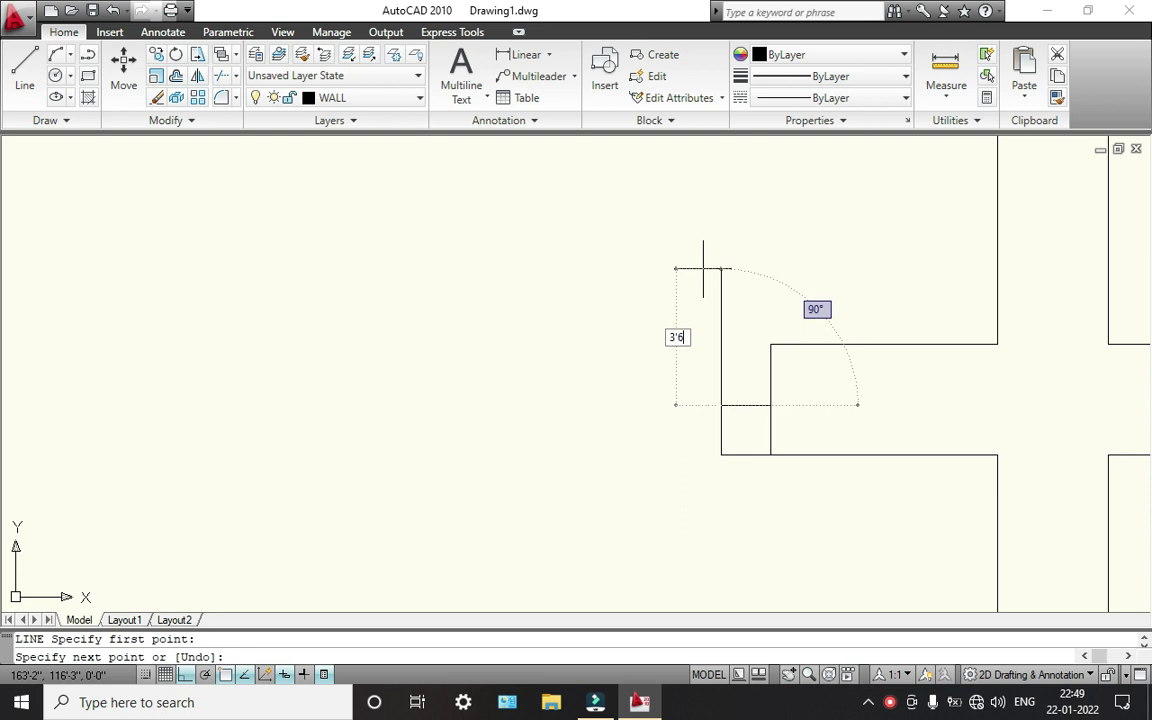
text('6")
key(Return)
scroll(704, 267, down, 5)
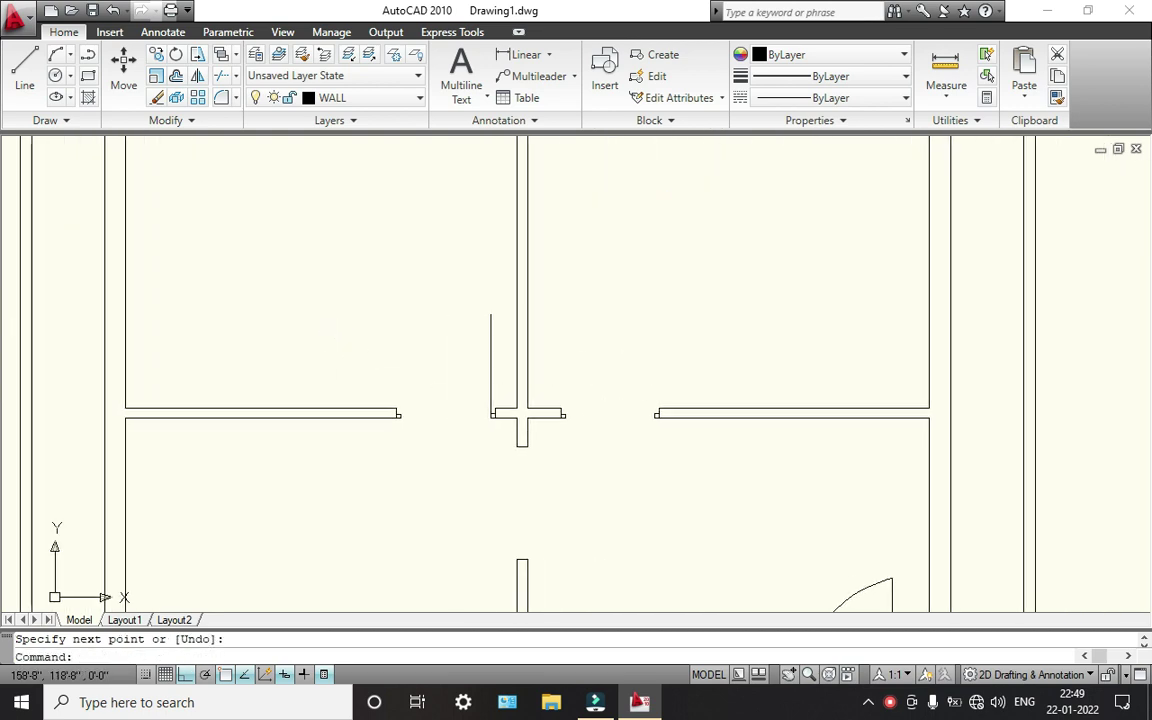
- Draw the left door's swing arc with Start, End, Direction, from the leaf's upper end to the left frame profile, starting horizontally
click(71, 55)
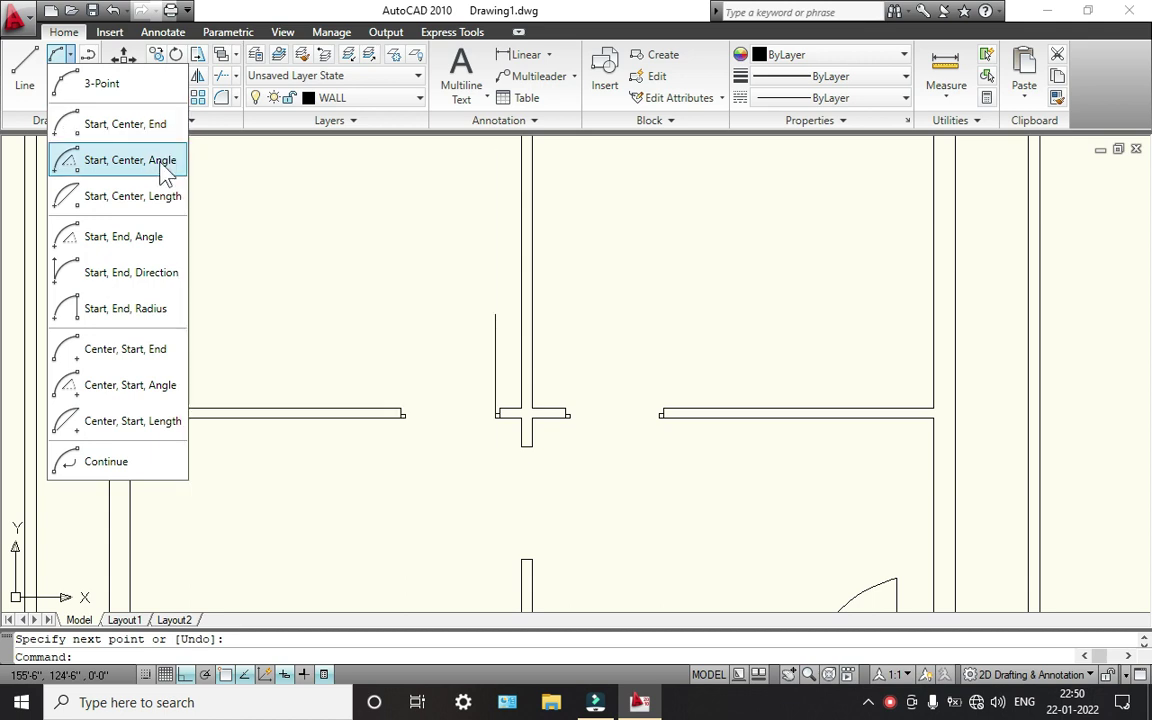
click(148, 270)
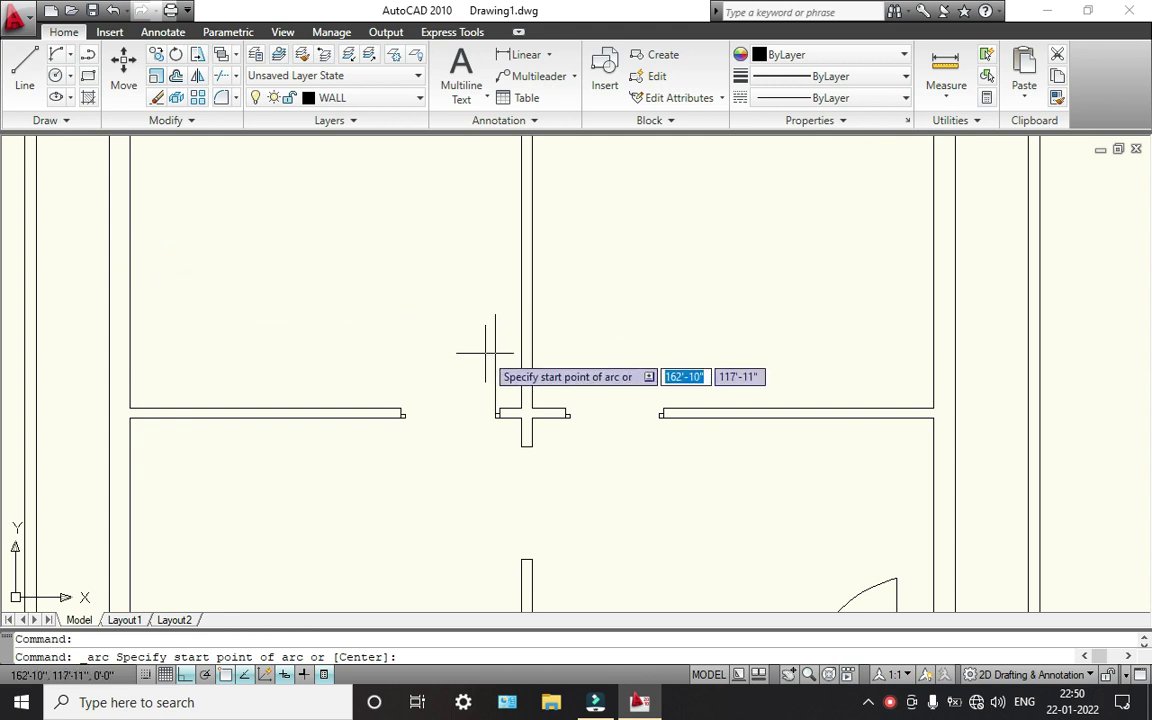
scroll(487, 350, up, 5)
click(522, 204)
scroll(424, 321, down, 3)
scroll(373, 296, up, 6)
scroll(381, 310, up, 2)
click(429, 304)
scroll(429, 304, down, 3)
middle_drag(360, 365, 300, 455)
scroll(373, 355, up, 4)
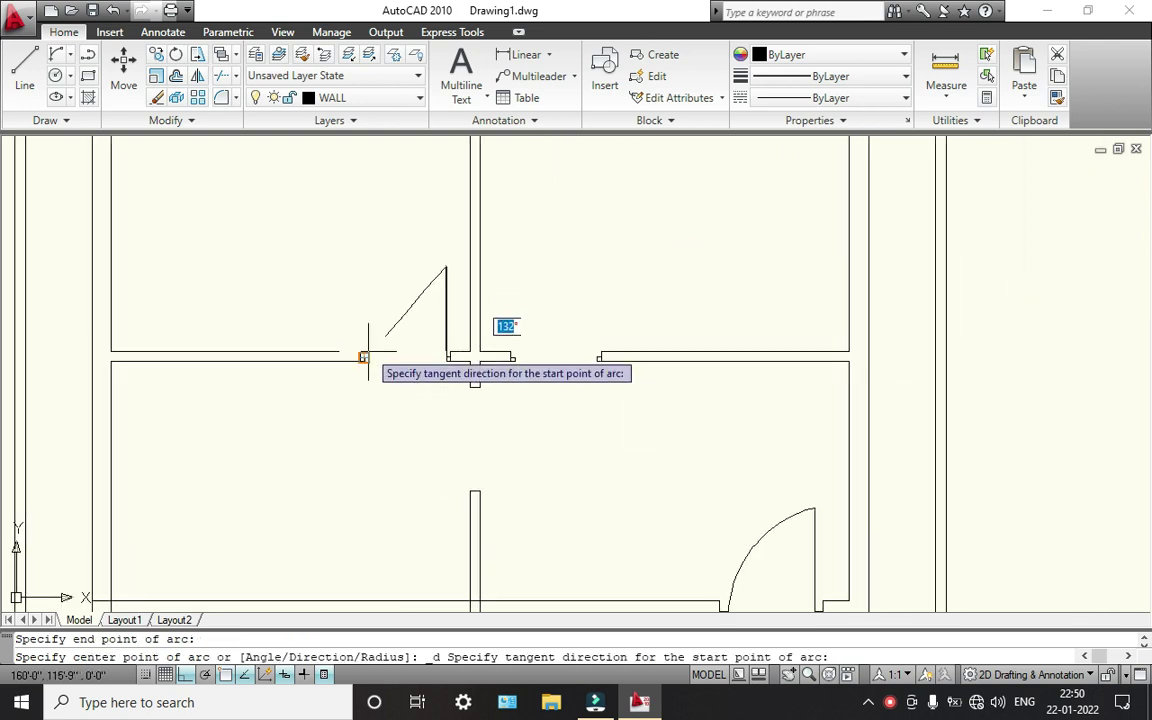
click(366, 266)
scroll(463, 305, up, 3)
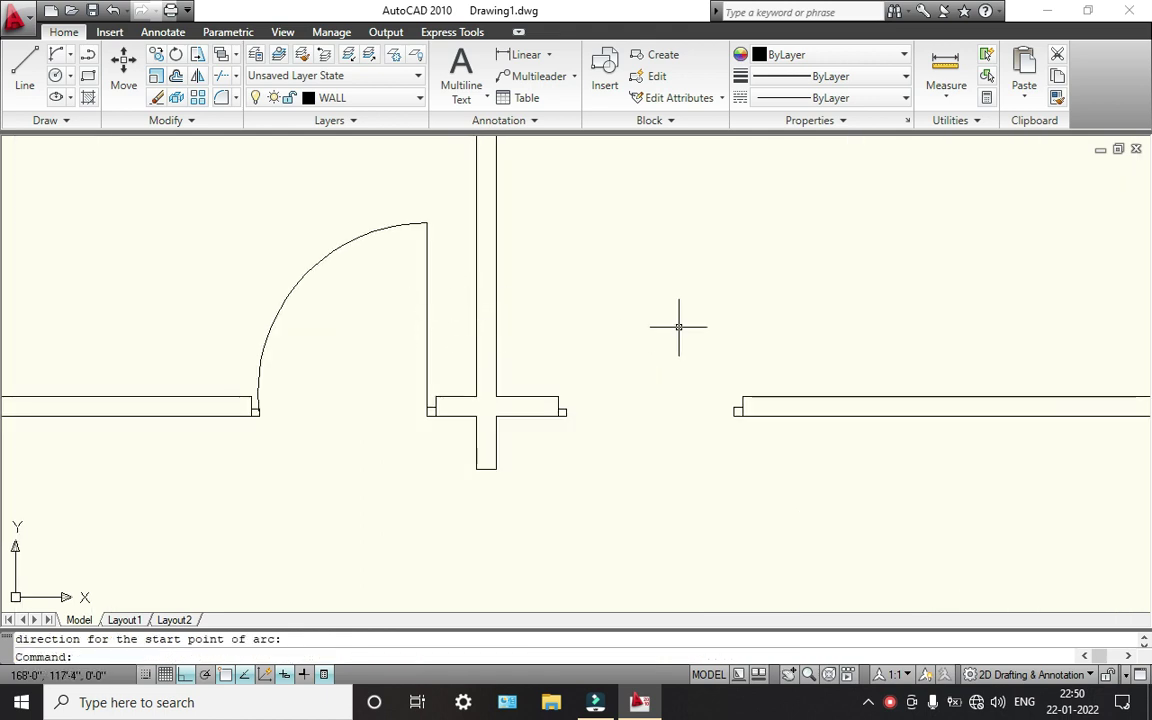
- Copy the left door's leaf and swing arc to the right opening, placing the leaf's lower end on the right frame profile's top left corner
scroll(714, 367, down, 3)
scroll(496, 342, up, 3)
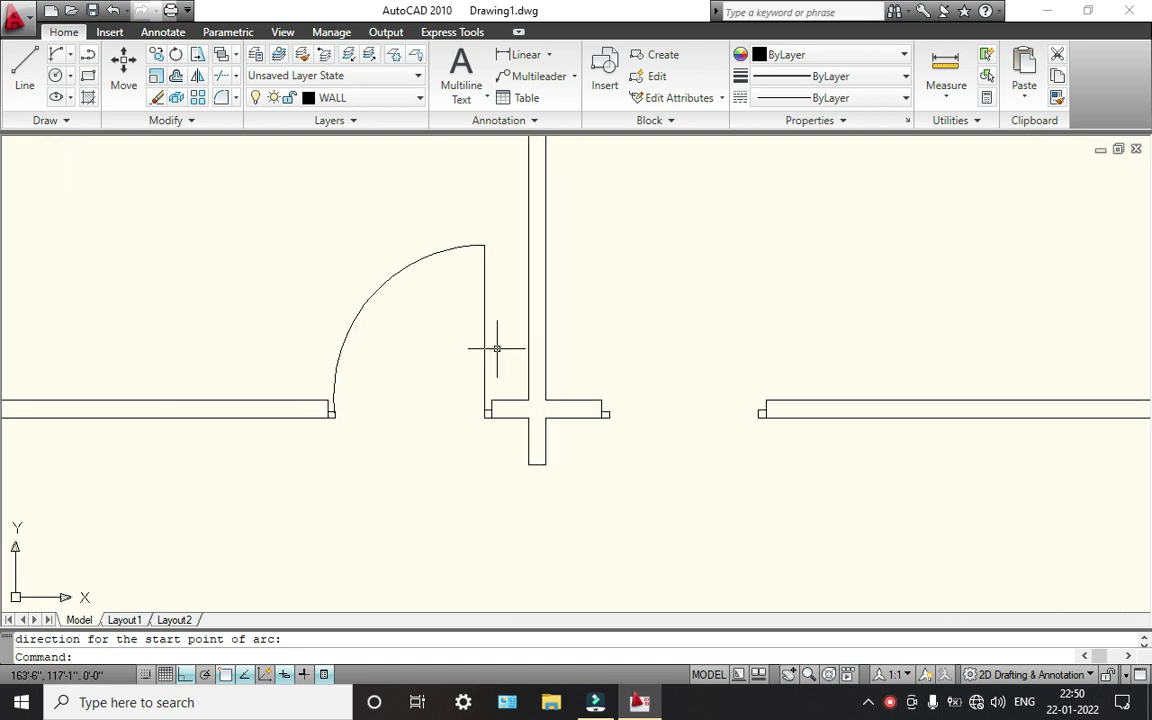
text(co)
key(Return)
click(494, 327)
click(385, 218)
key(Return)
scroll(505, 442, up, 4)
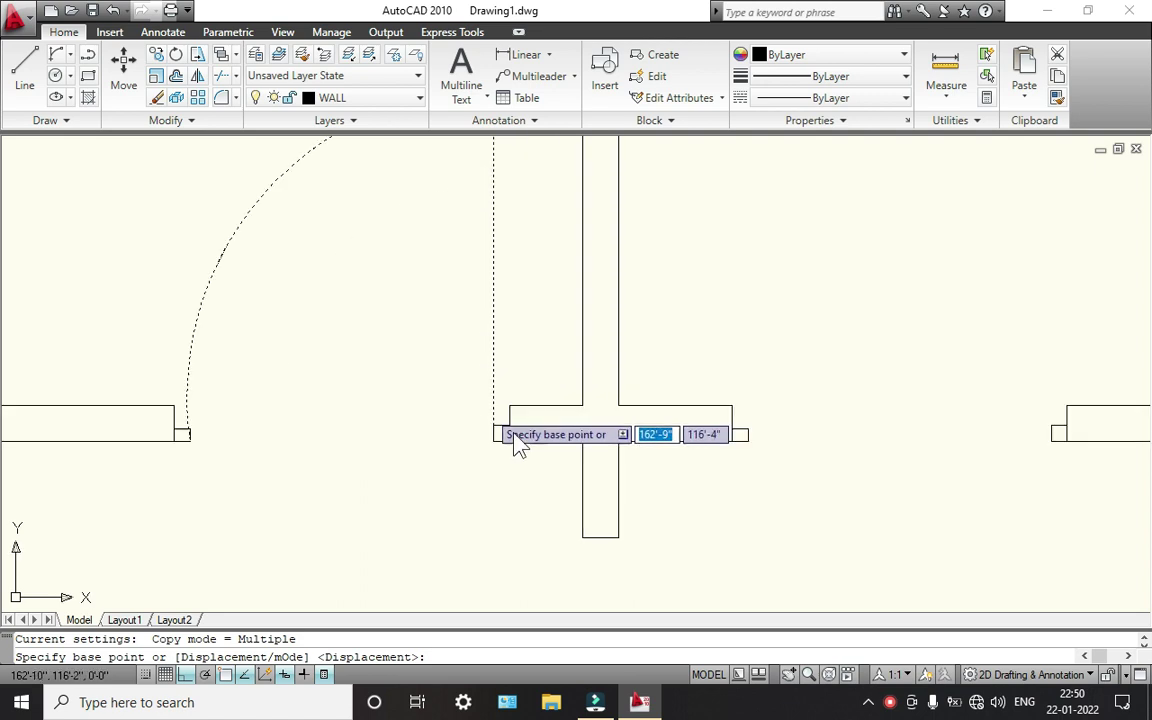
click(449, 402)
scroll(449, 402, down, 3)
scroll(700, 410, down, 2)
scroll(663, 411, up, 6)
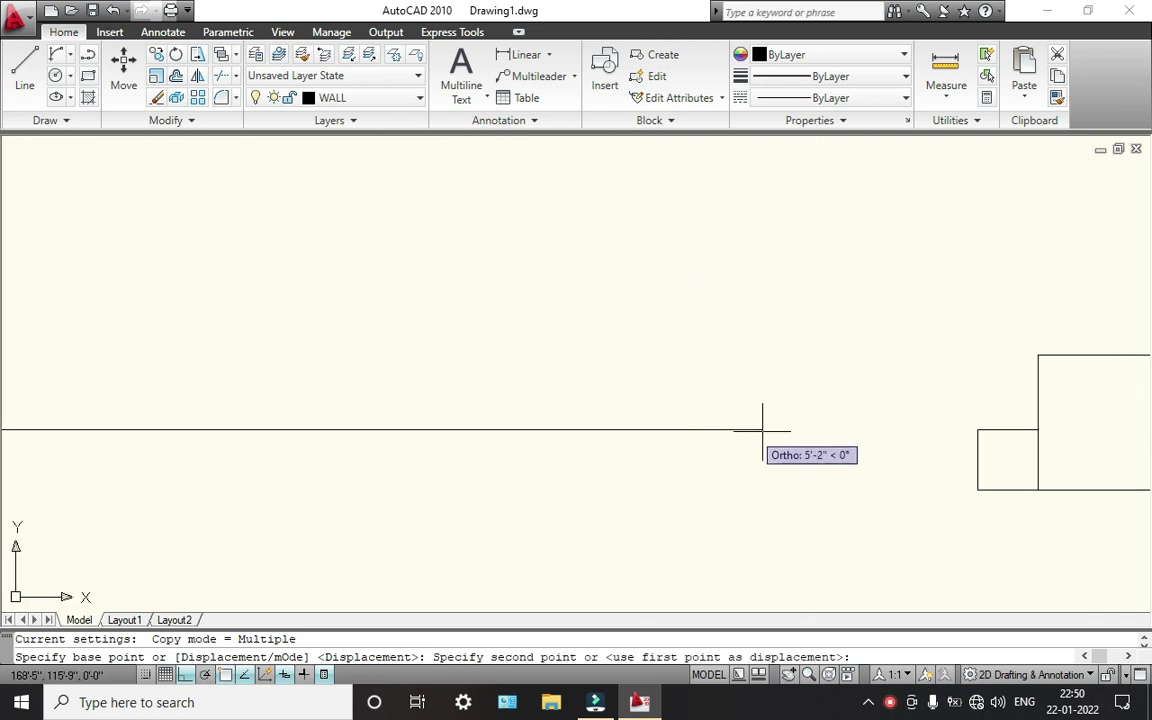
click(972, 429)
scroll(972, 429, down, 6)
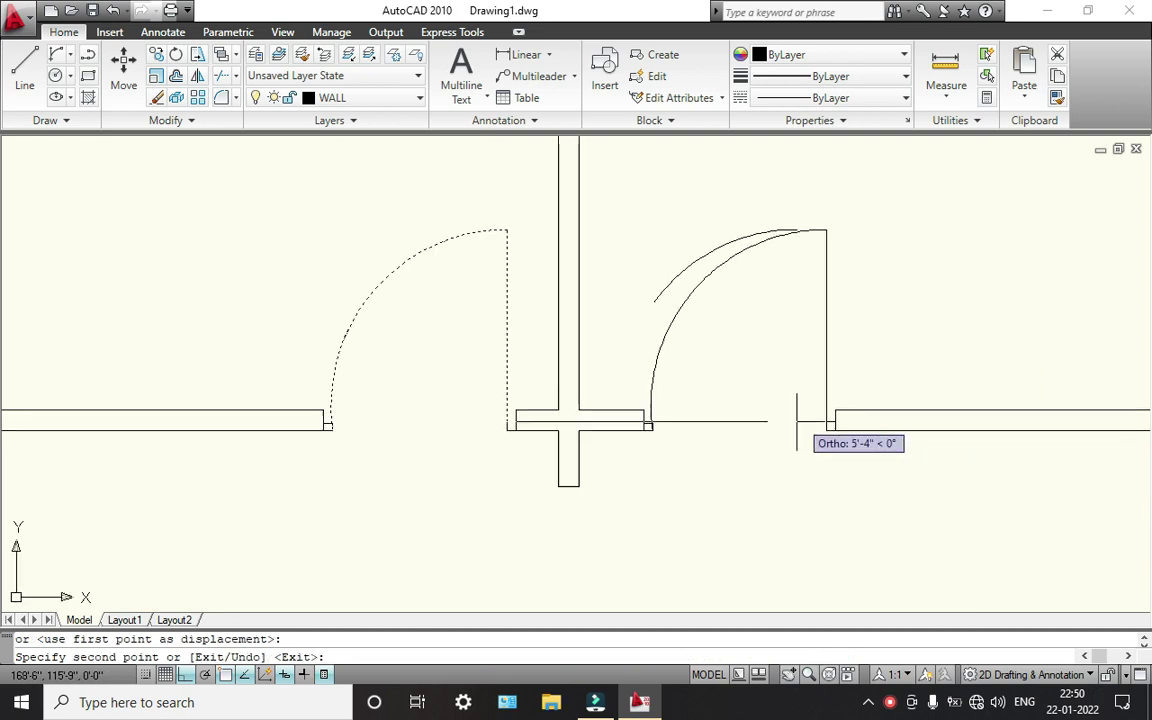
key(Escape)
scroll(645, 418, down, 4)
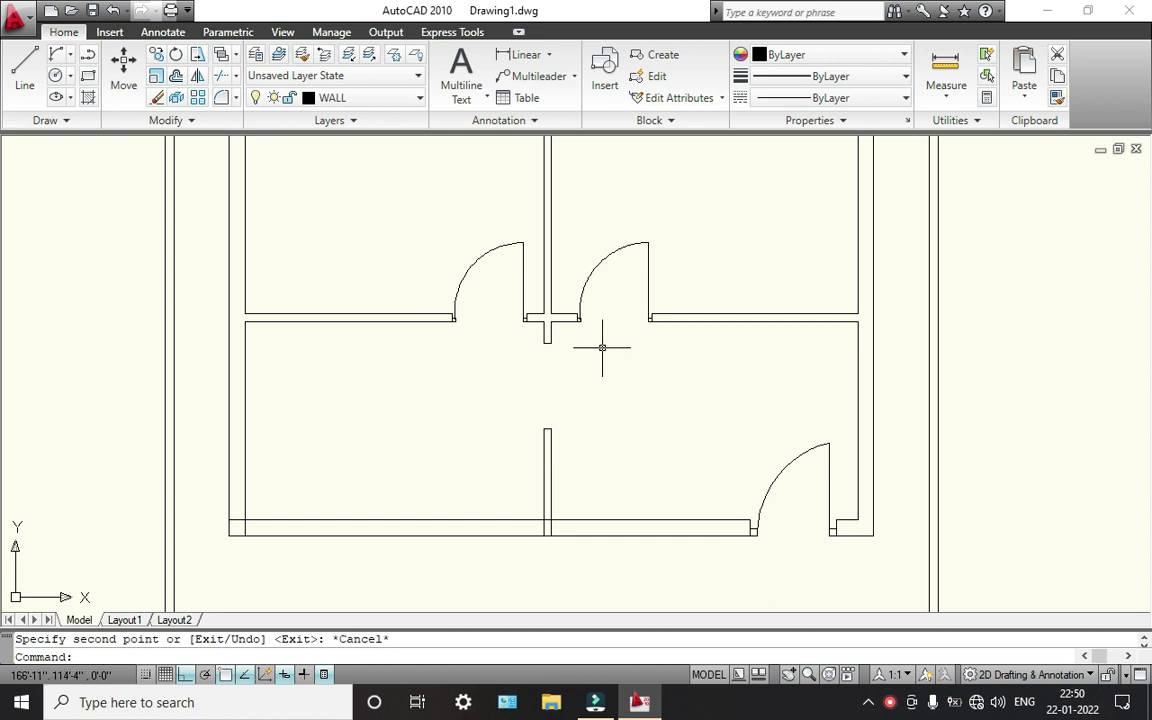
- Mirror the copied door leaf and arc about the leaf's vertical line, erasing the source objects
scroll(603, 326, up, 3)
middle_drag(581, 326, 528, 349)
scroll(553, 340, up, 3)
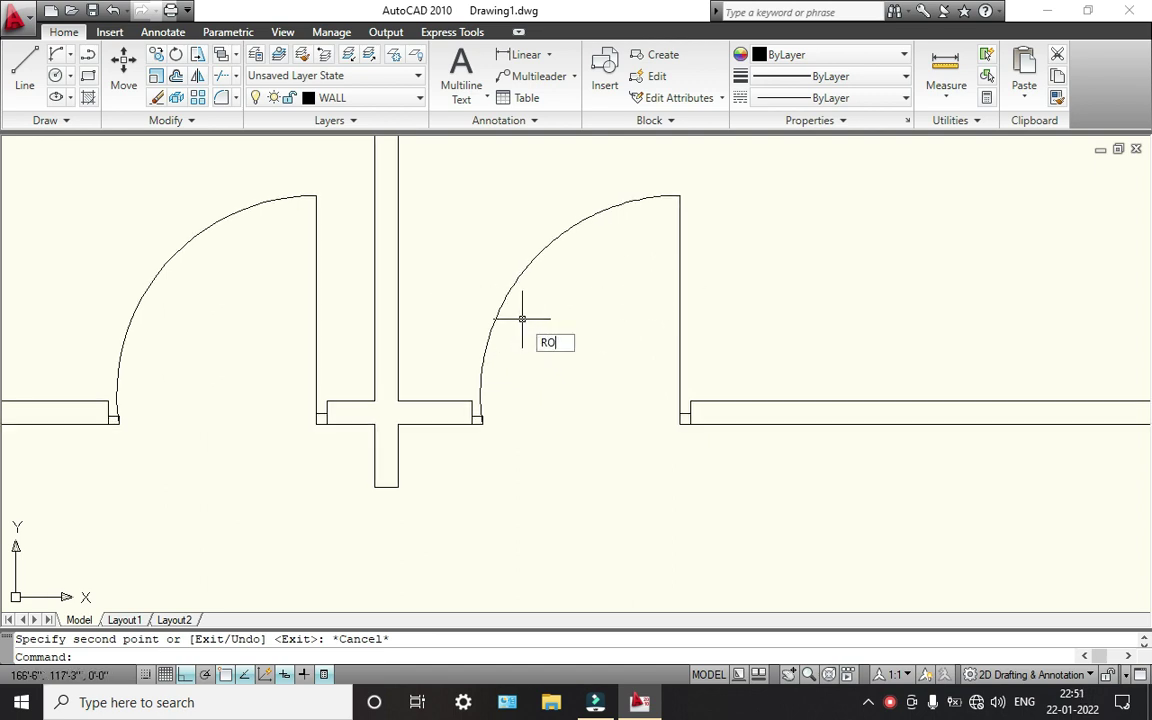
key(Escape)
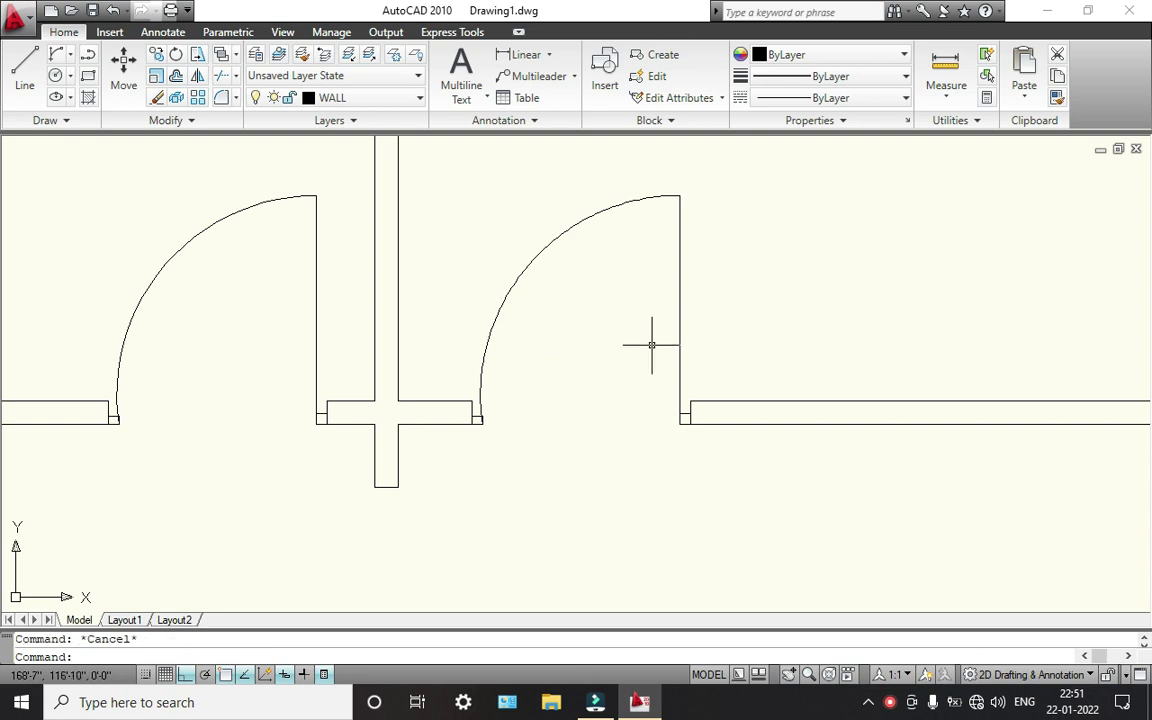
key(Return)
click(733, 327)
click(486, 185)
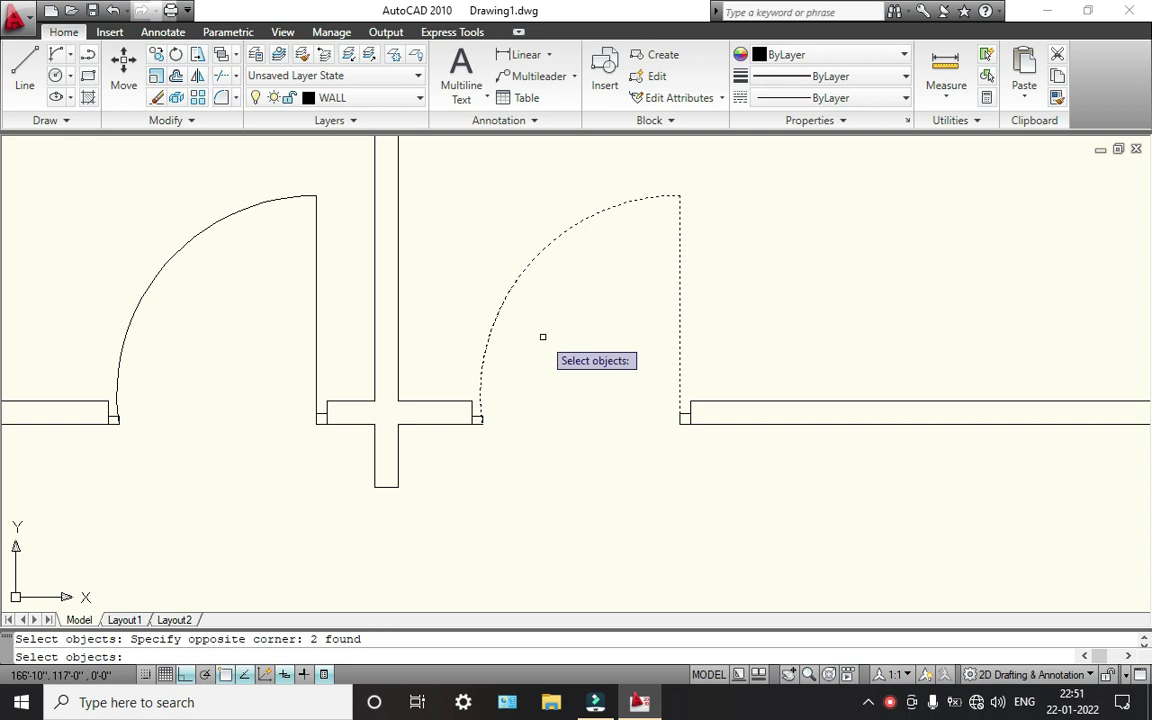
key(Return)
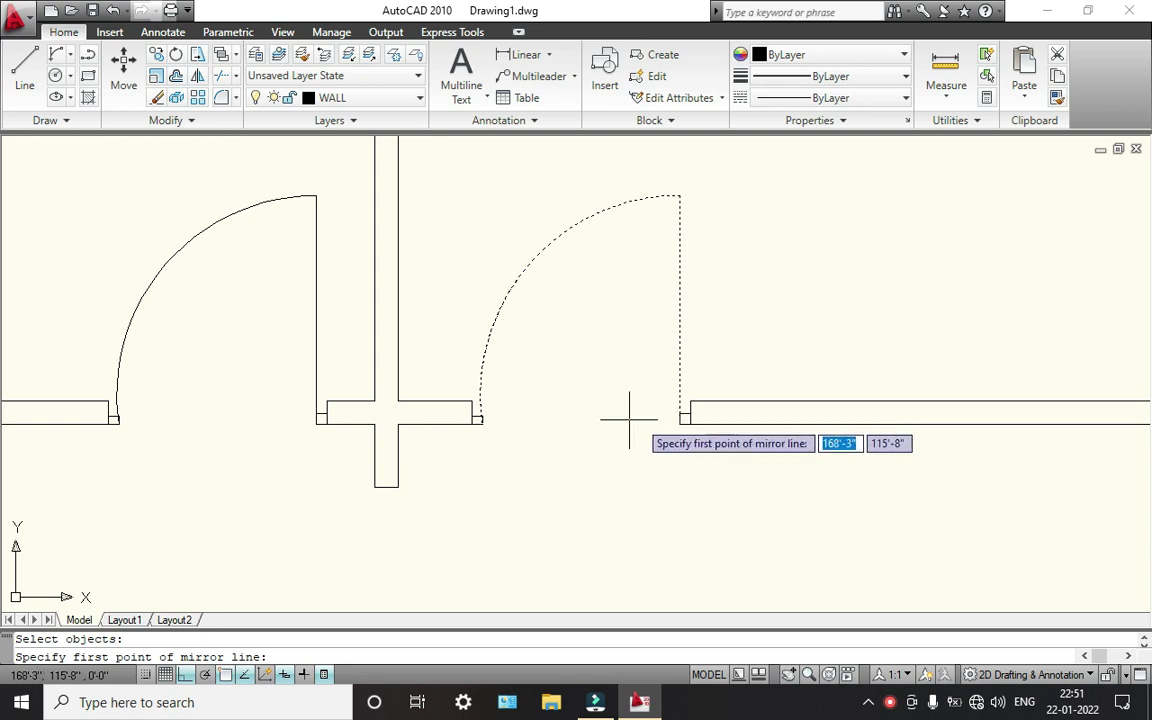
click(679, 413)
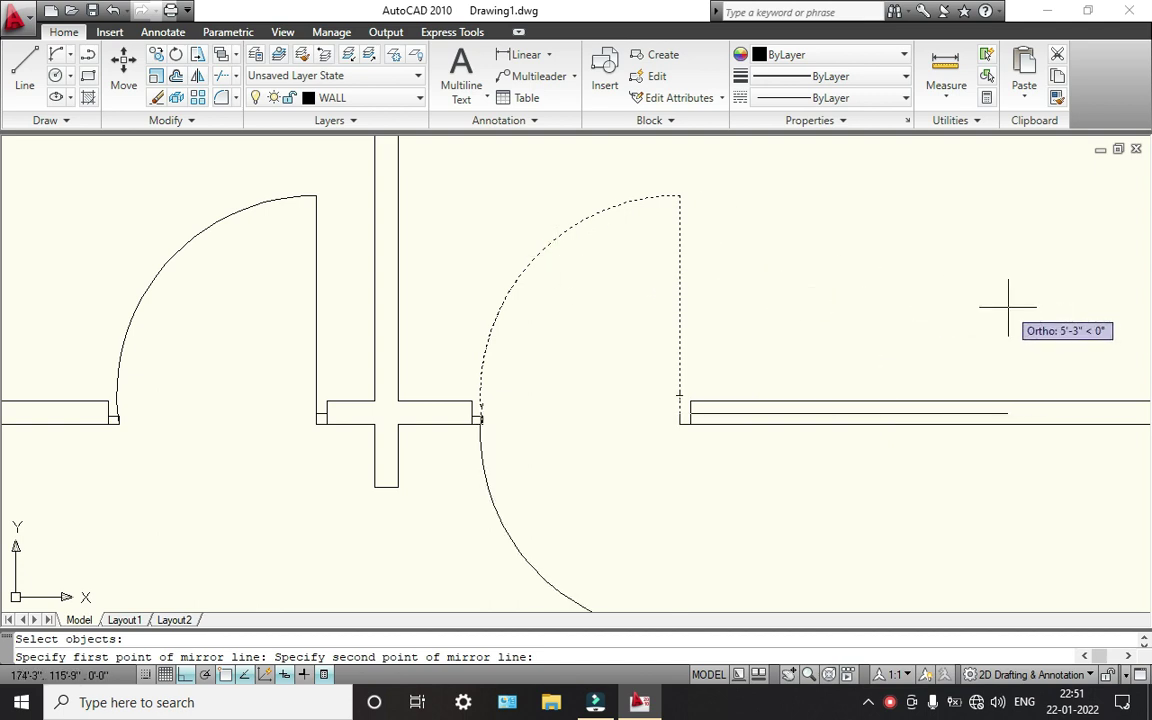
key(F8)
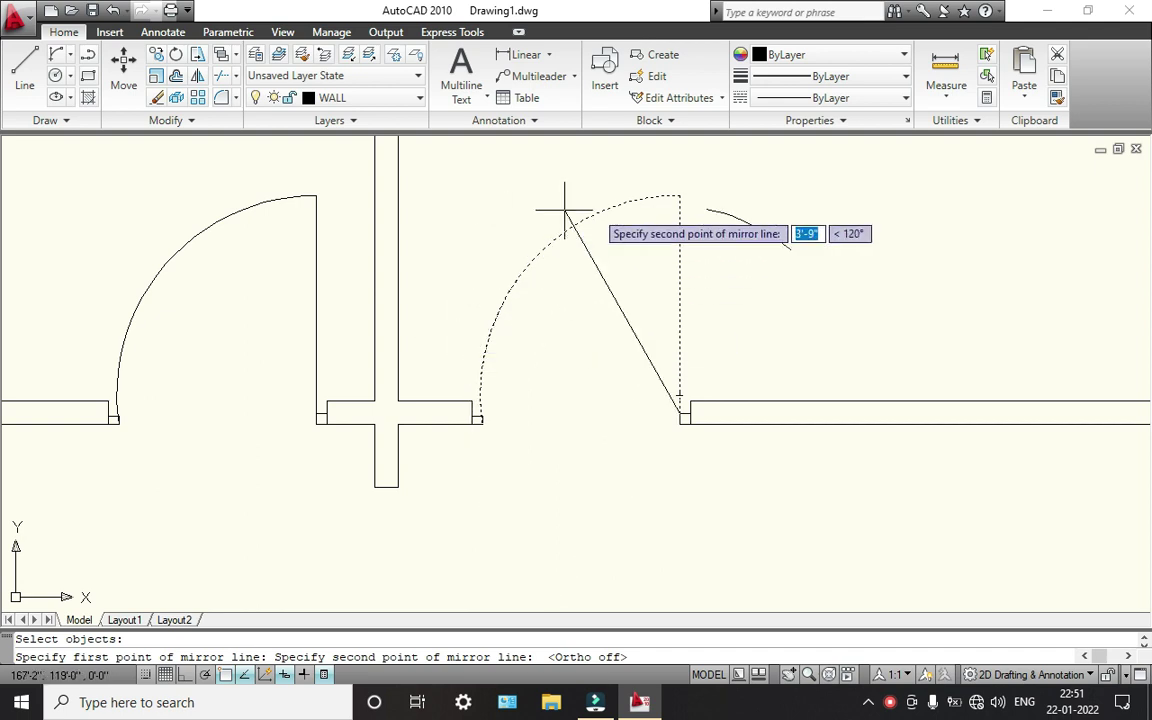
click(680, 213)
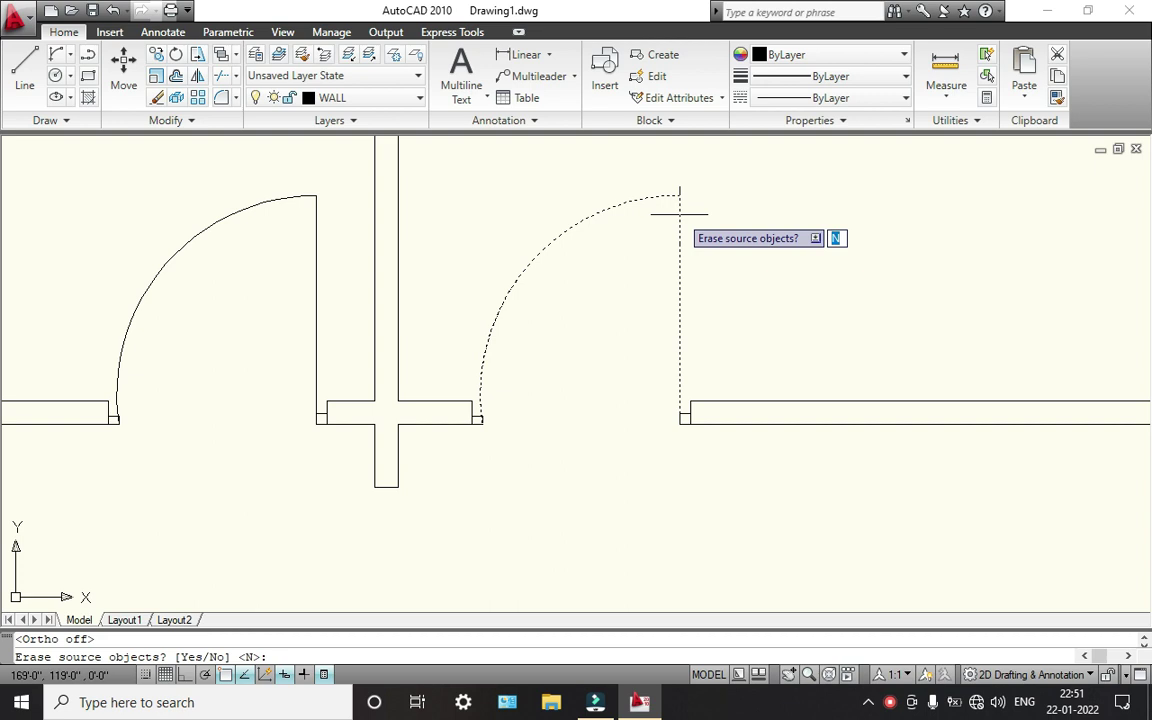
text(Y)
key(Return)
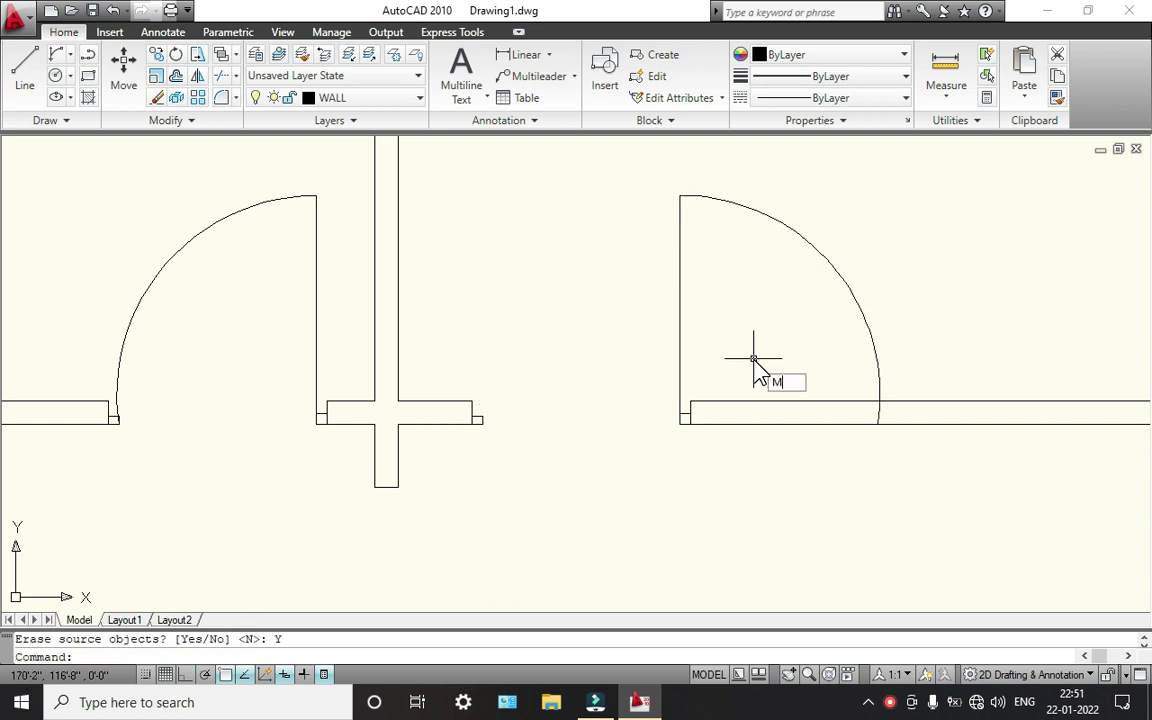
- Move the mirrored door so the leaf's lower end sits on the top right corner of the right opening's left frame profile
text(M)
key(Return)
click(771, 329)
click(645, 185)
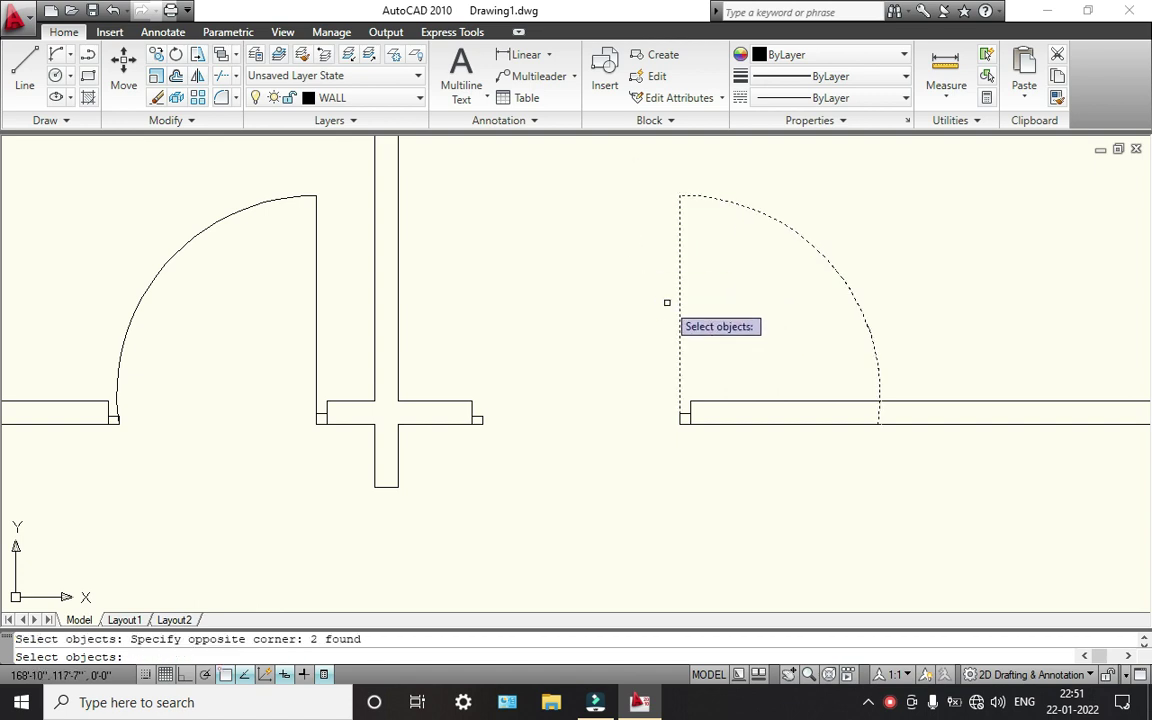
key(Return)
scroll(676, 360, up, 4)
click(706, 397)
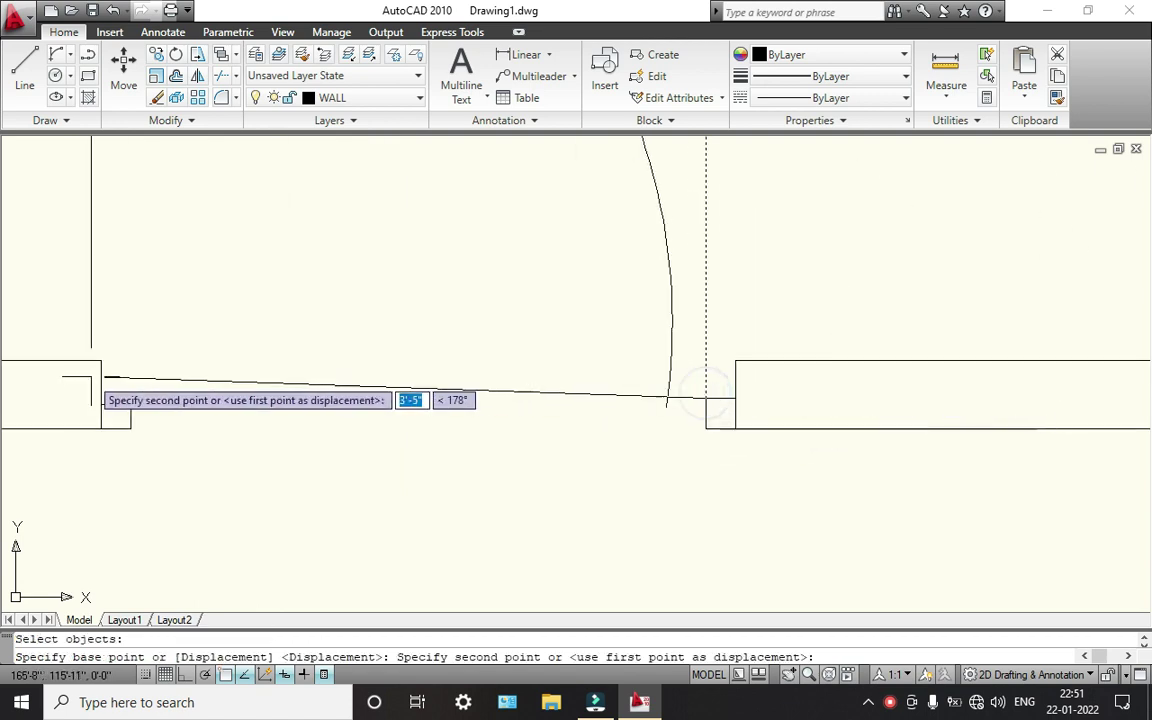
scroll(105, 382, down, 3)
click(117, 392)
scroll(117, 392, down, 3)
middle_drag(193, 386, 439, 357)
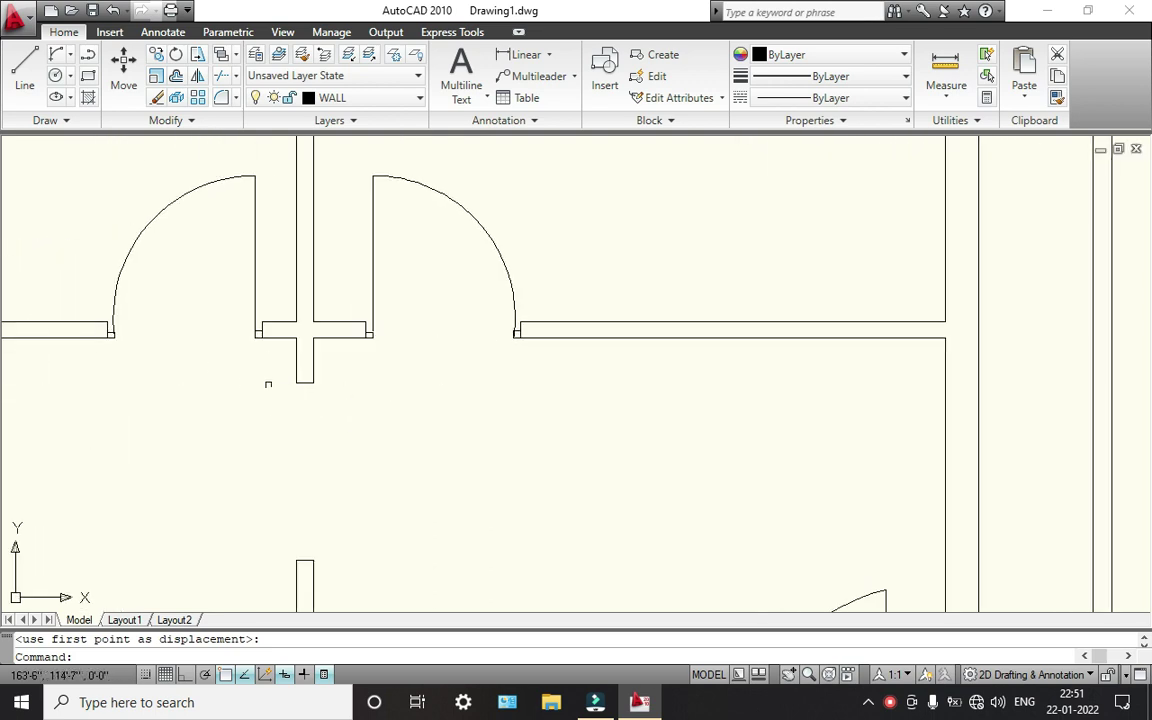
scroll(273, 300, down, 5)
scroll(321, 364, down, 3)
scroll(329, 386, up, 2)
mouse_move(325, 352)
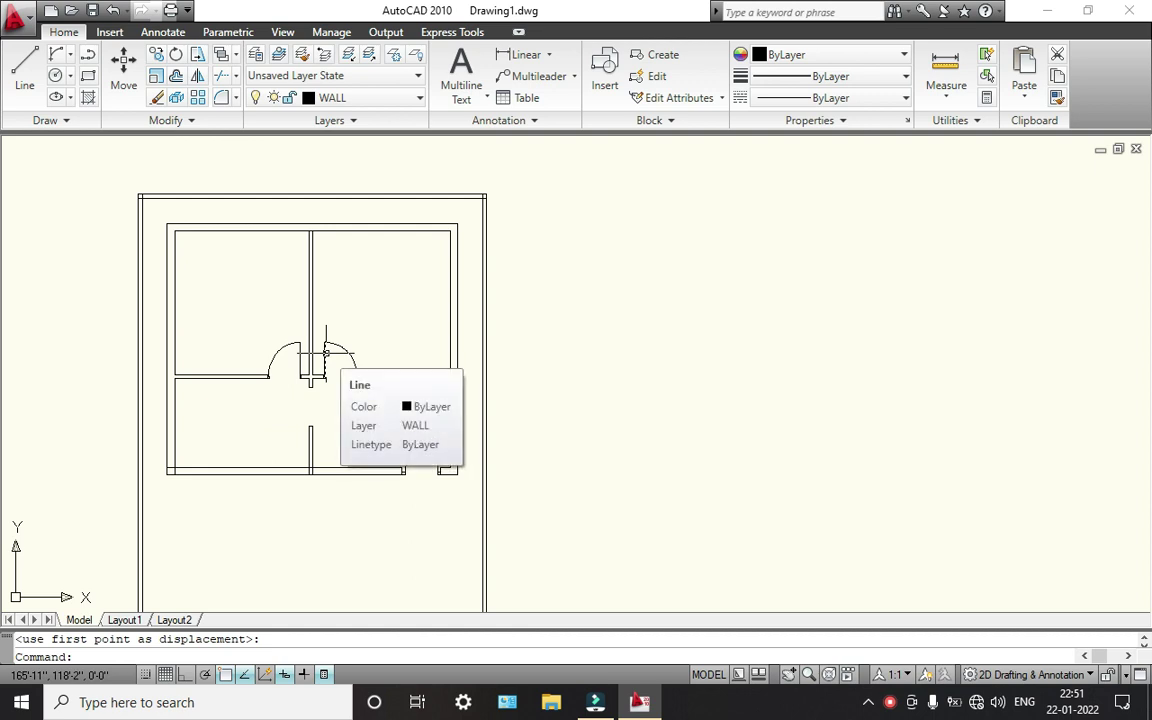
click(890, 702)
click(928, 652)
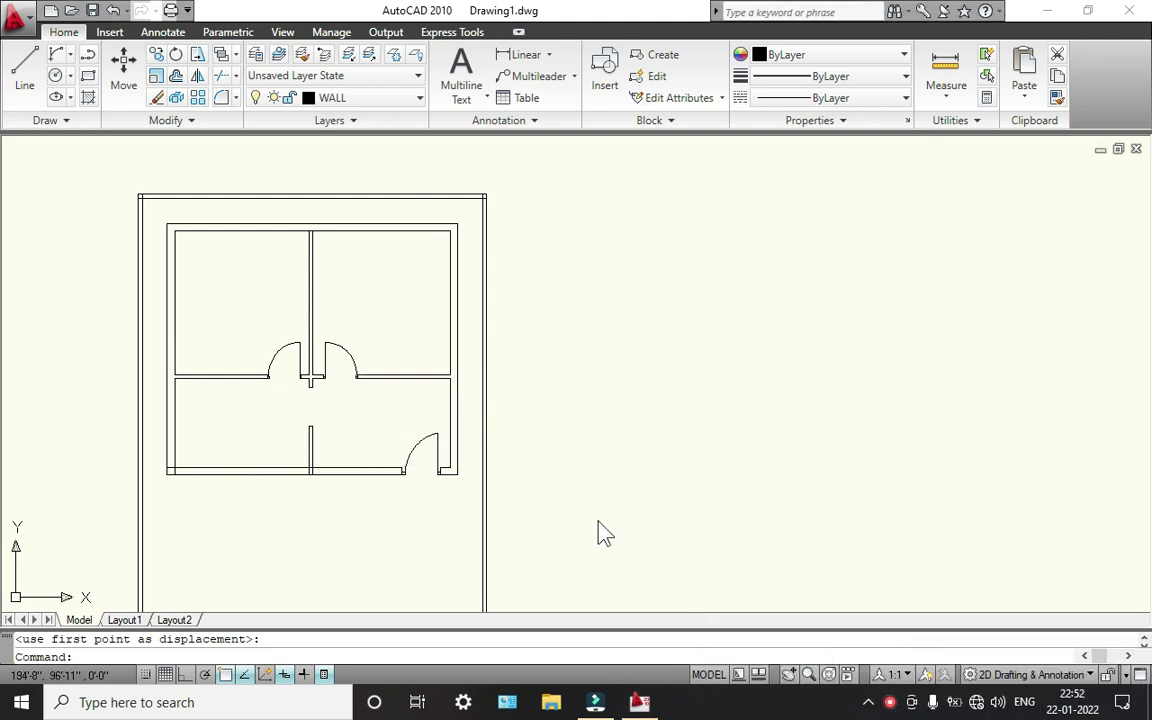
- Draw a short vertical line across the house's upper outer wall, aligned with the left door's leaf line
scroll(340, 420, up, 2)
scroll(378, 463, down, 1)
scroll(318, 383, up, 3)
scroll(318, 383, up, 3)
scroll(391, 465, down, 5)
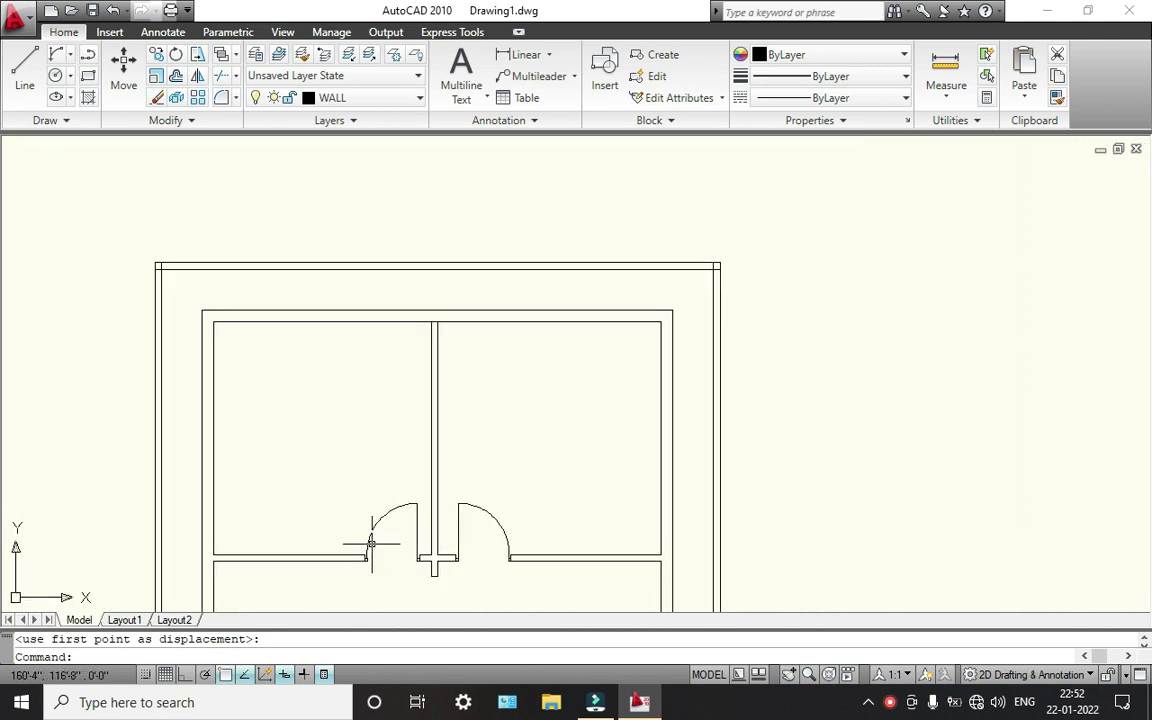
text(l)
key(Return)
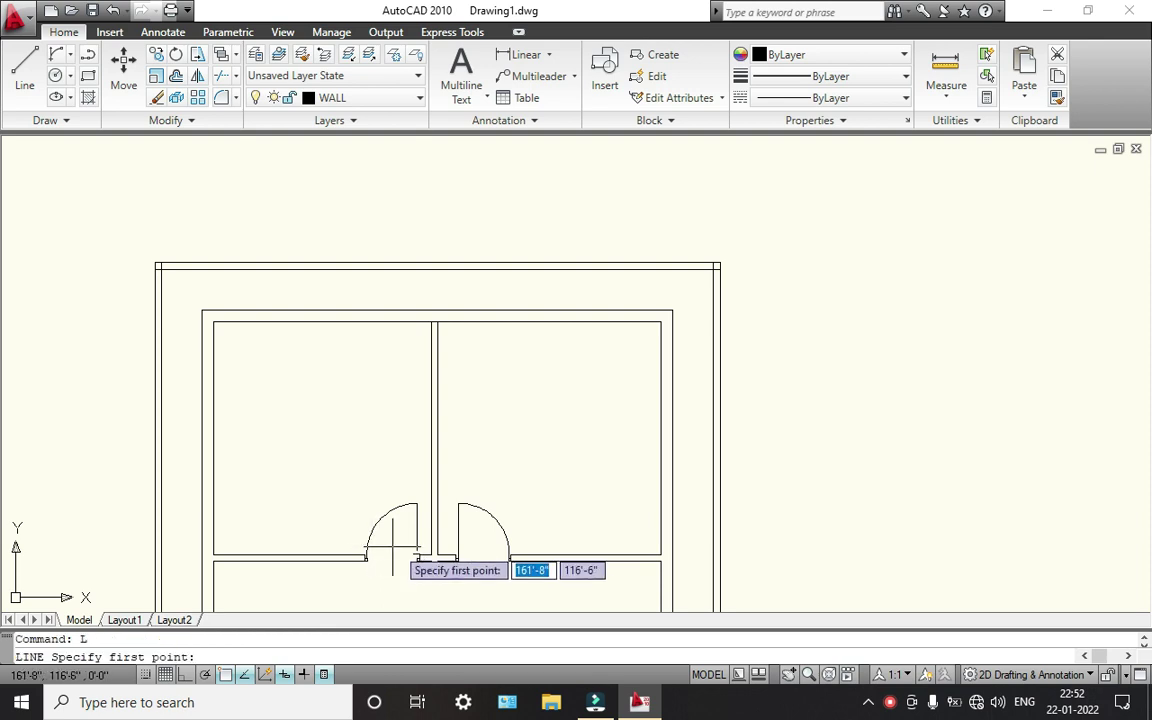
scroll(410, 515, up, 2)
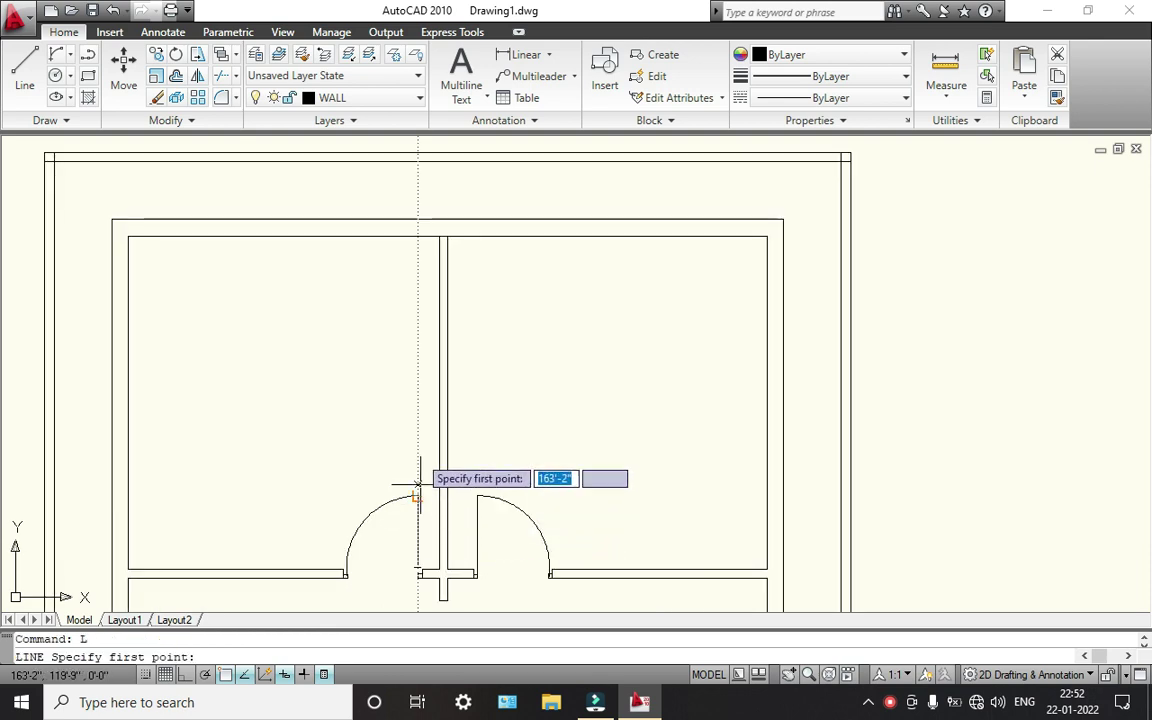
click(417, 233)
click(417, 217)
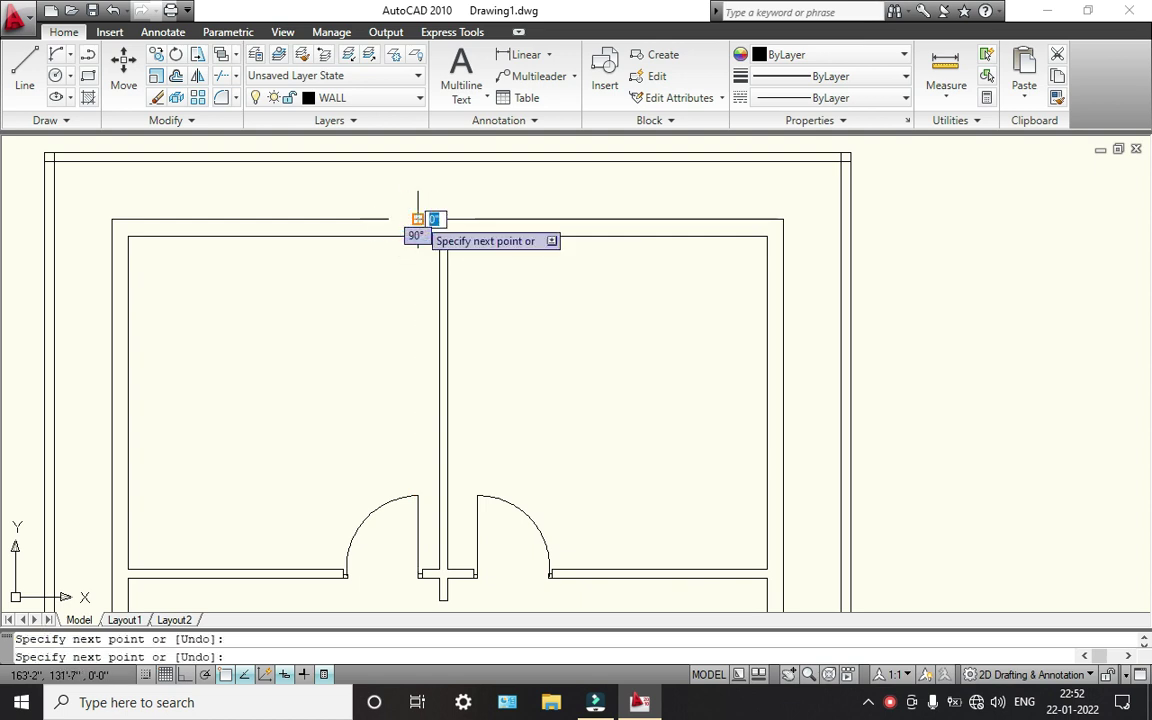
key(Escape)
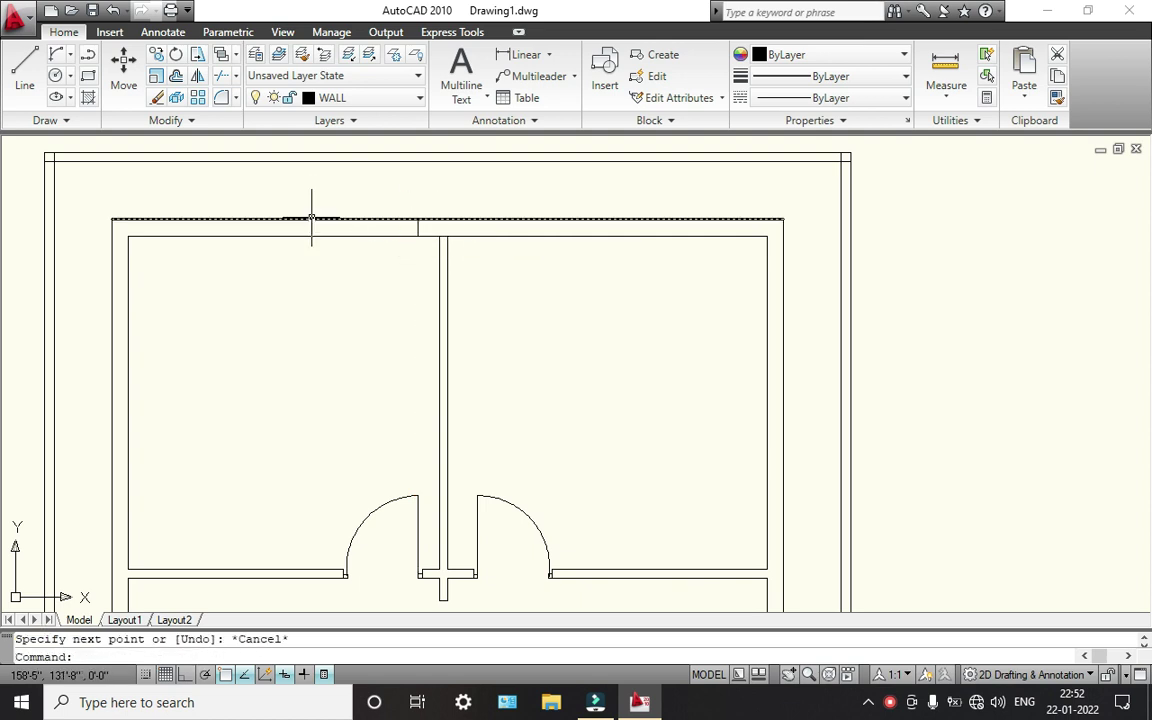
- Offset the short line across the upper outer wall 3' to the left
mouse_move(311, 217)
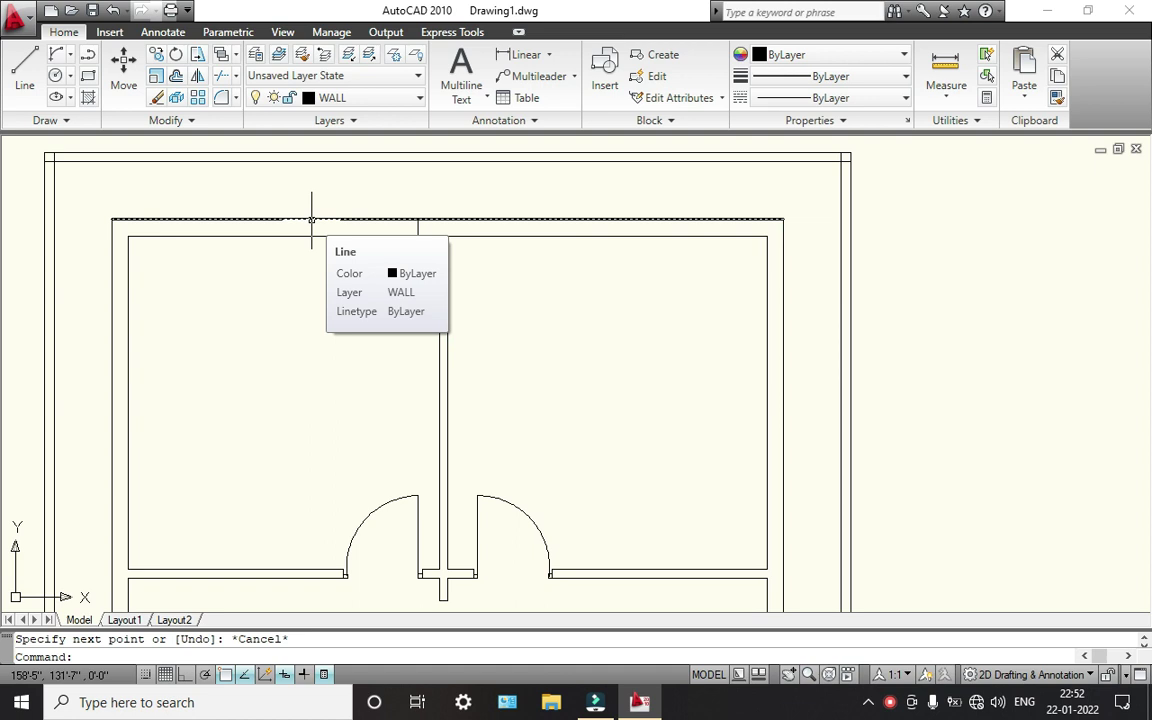
text(o)
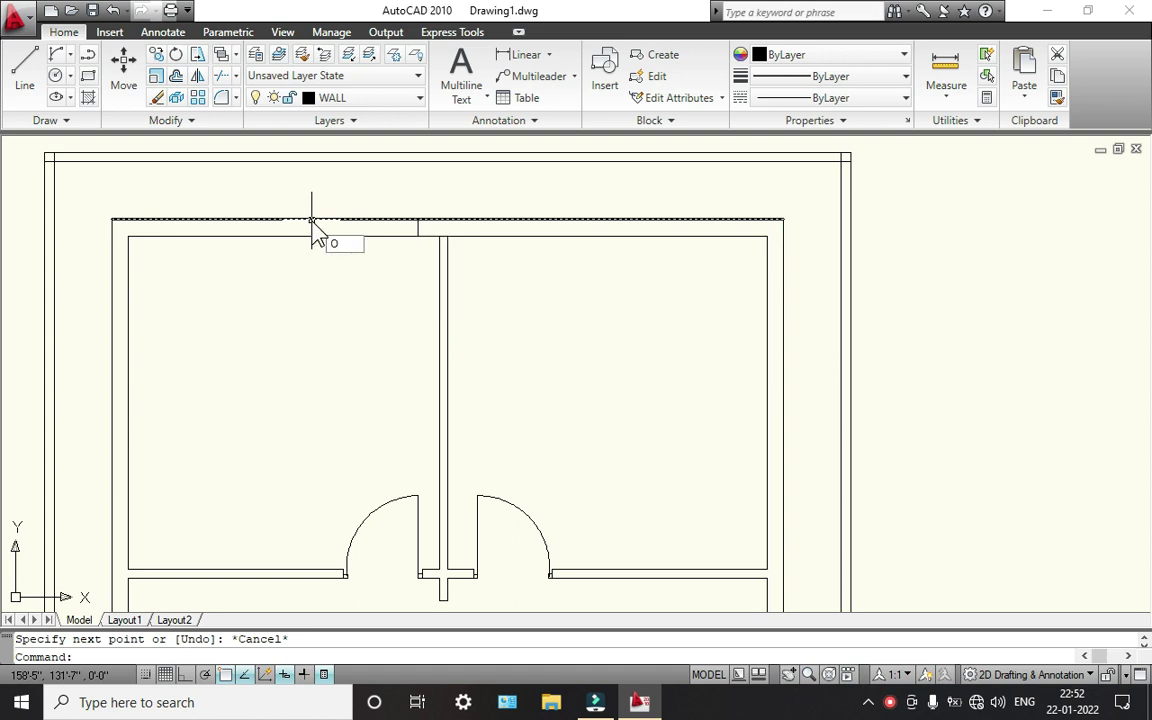
key(Return)
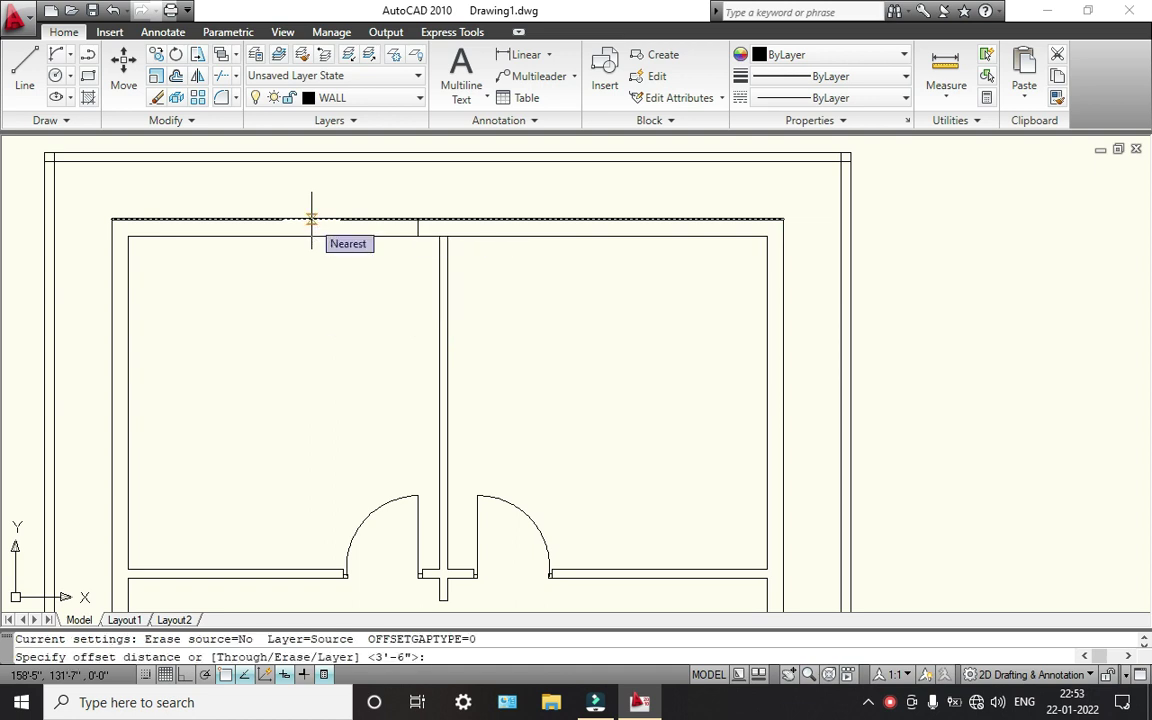
text(3)
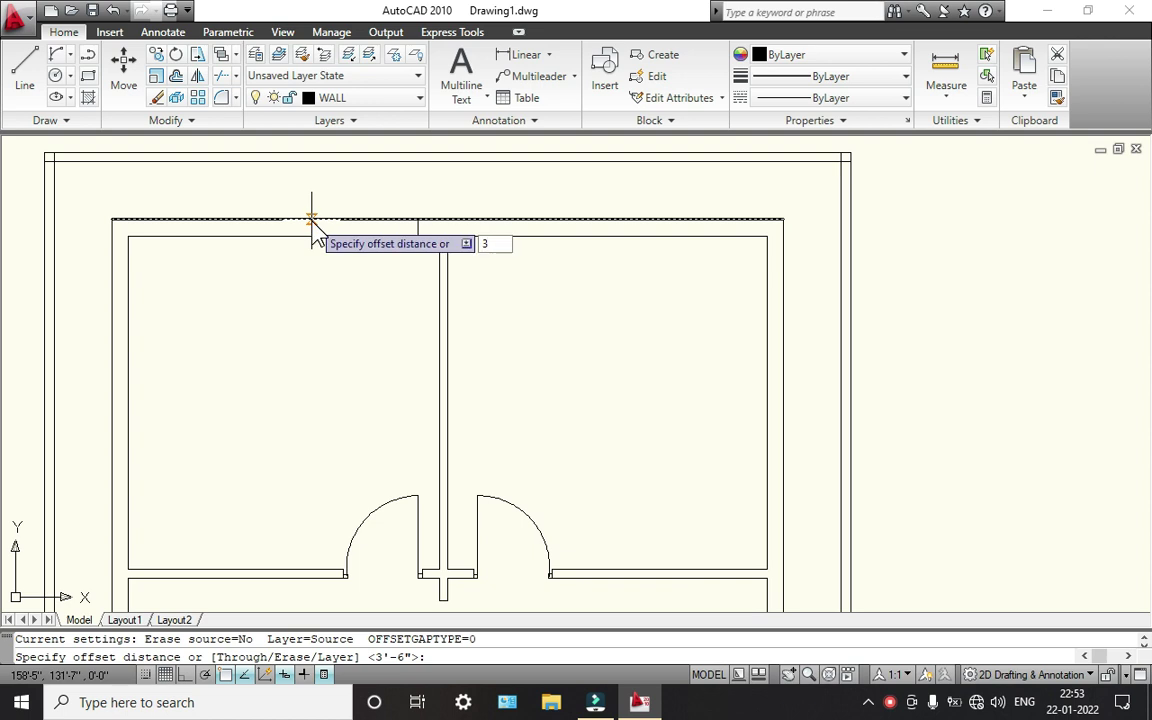
key(Return)
scroll(414, 280, up, 4)
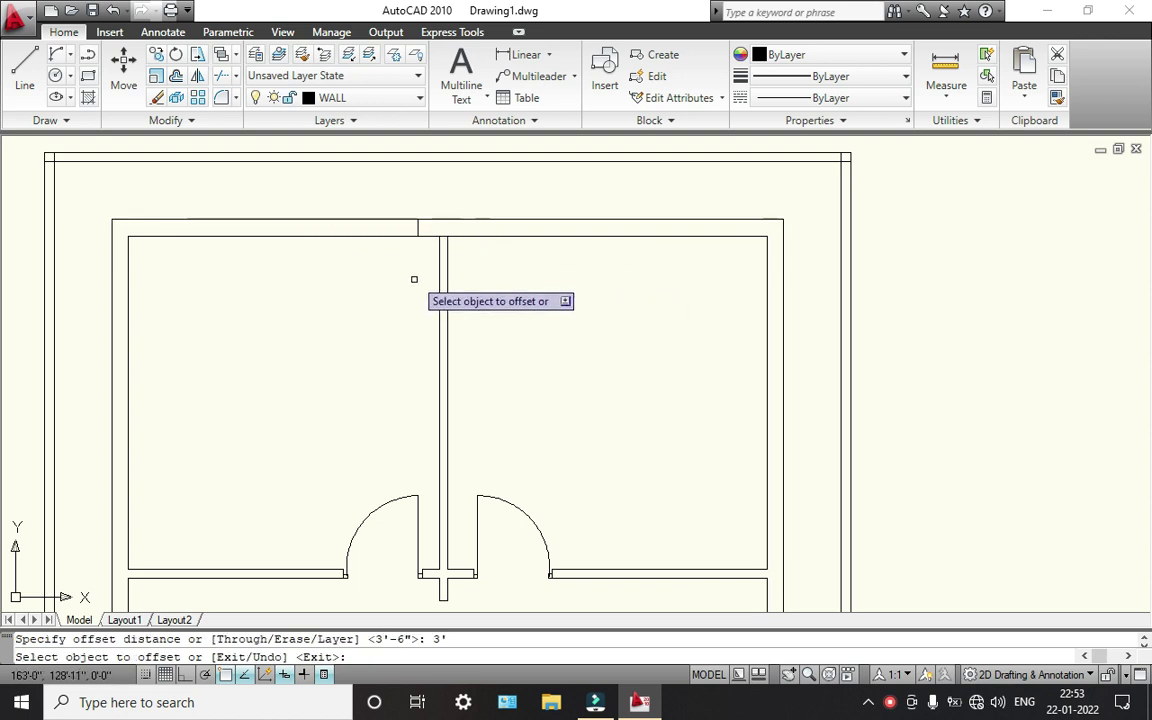
click(435, 215)
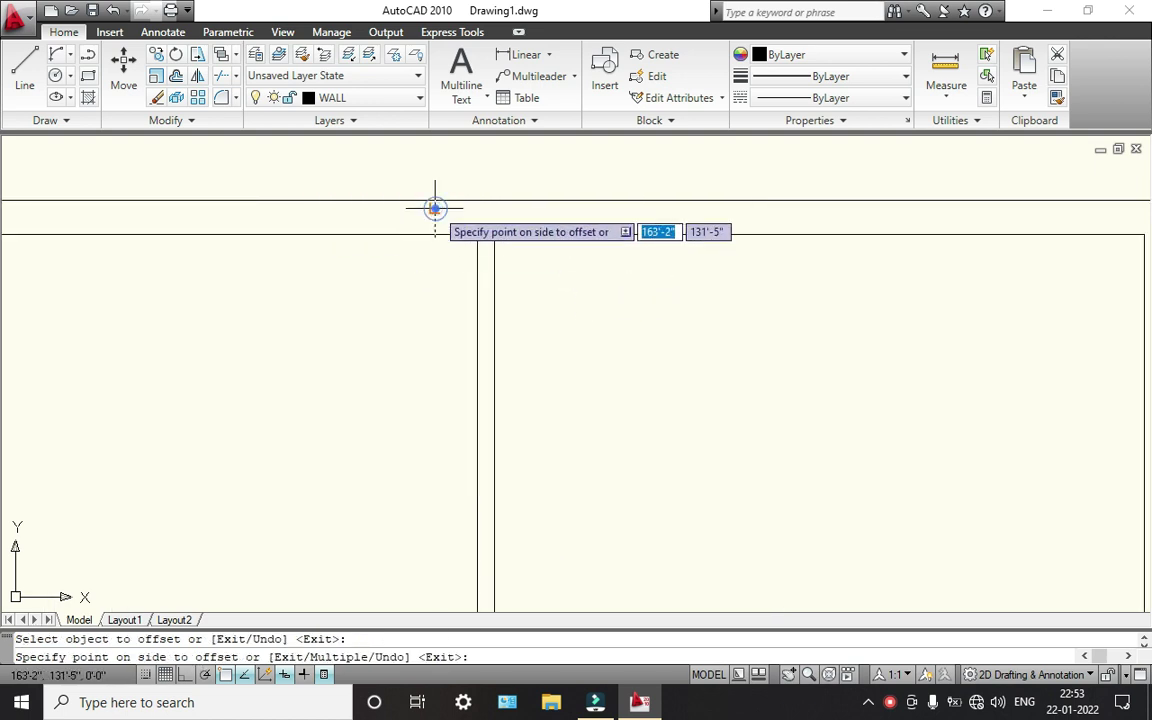
click(260, 208)
scroll(260, 208, down, 2)
scroll(292, 273, down, 3)
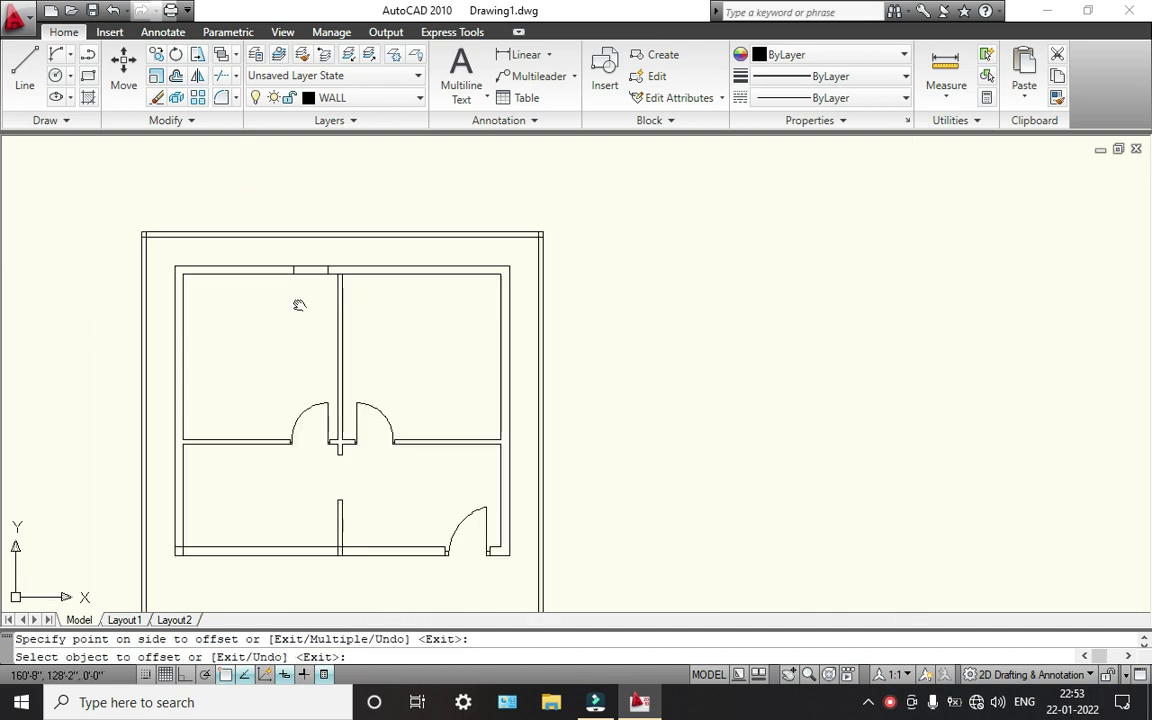
key(Escape)
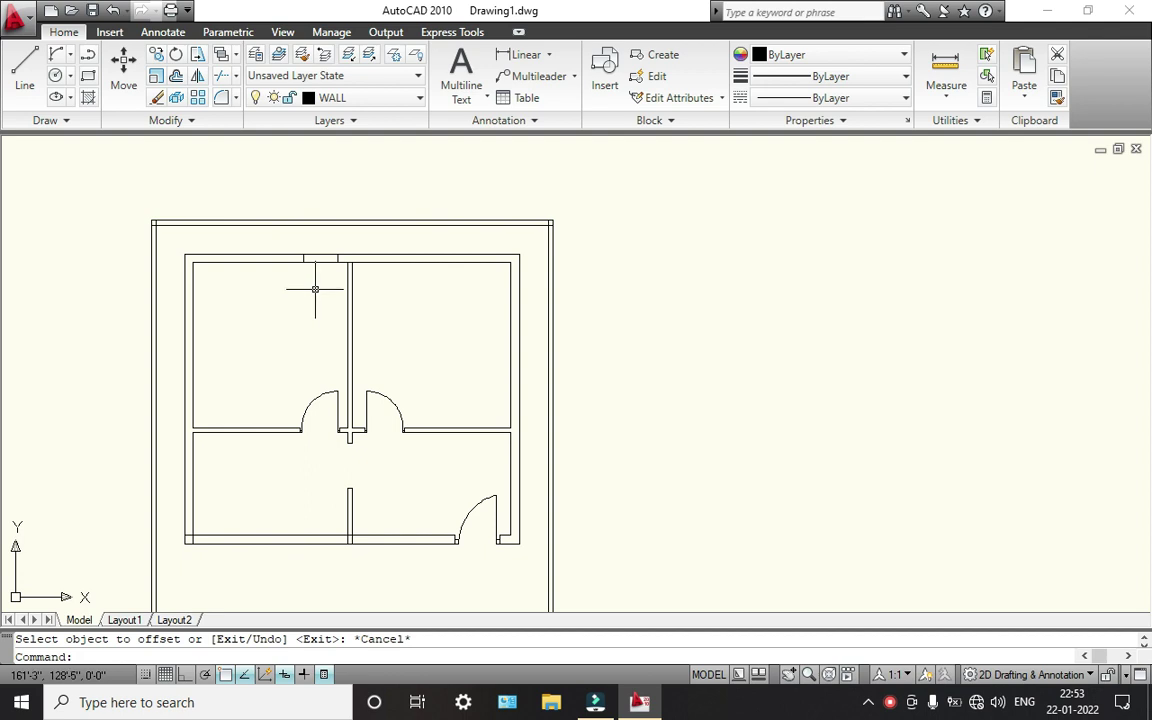
scroll(365, 278, up, 3)
scroll(308, 290, down, 1)
scroll(353, 285, up, 1)
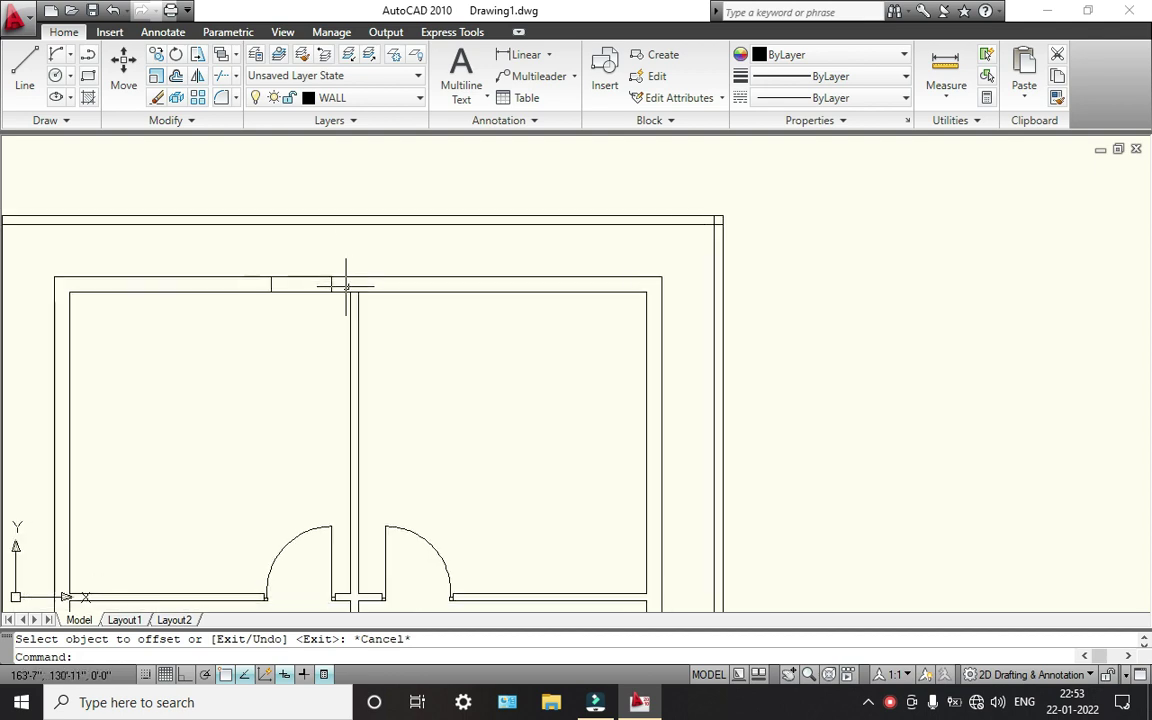
middle_drag(260, 296, 267, 257)
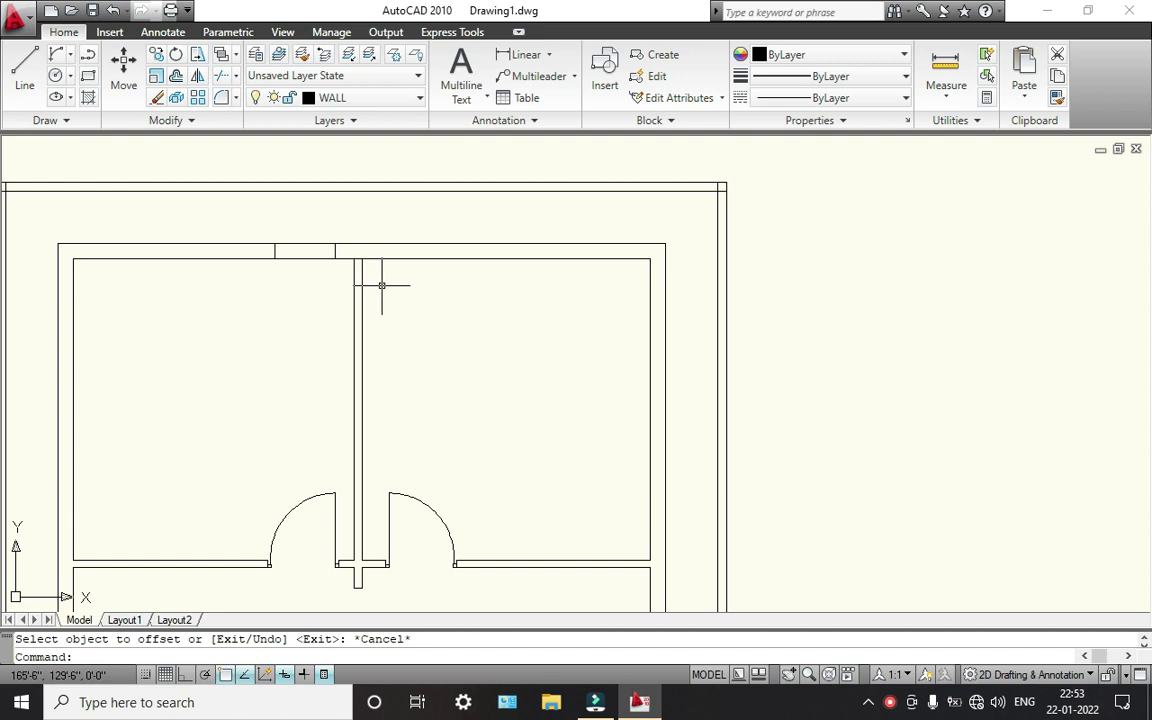
middle_drag(375, 303, 355, 216)
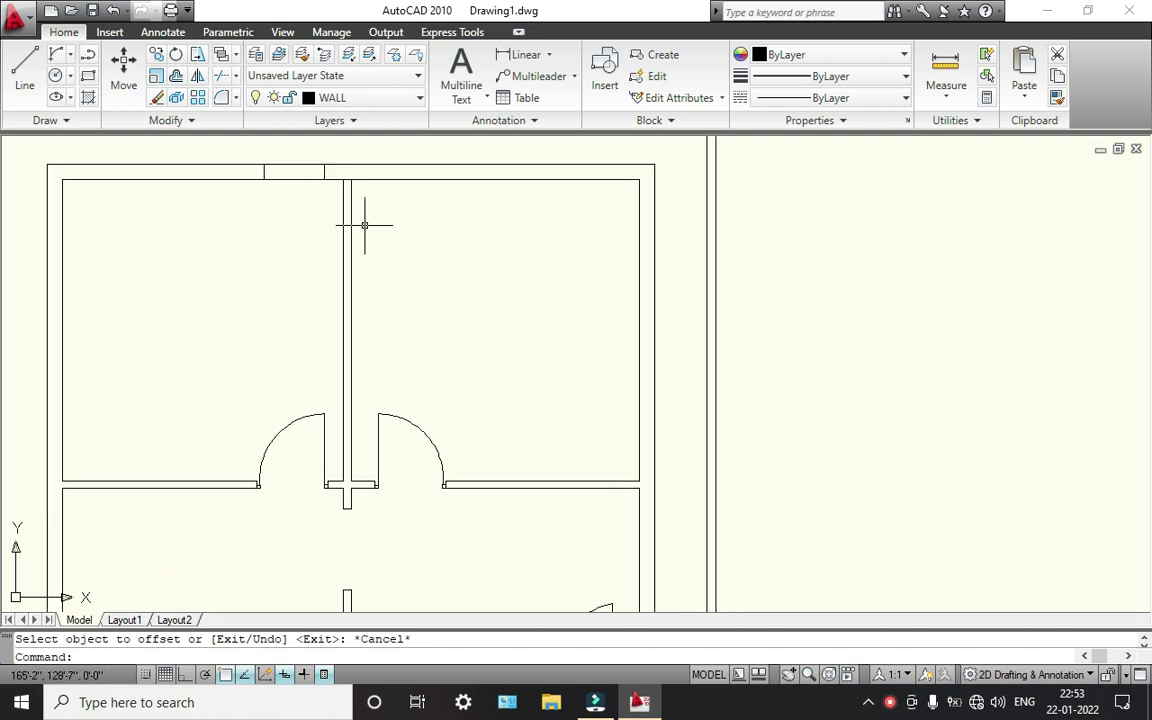
middle_drag(385, 366, 403, 401)
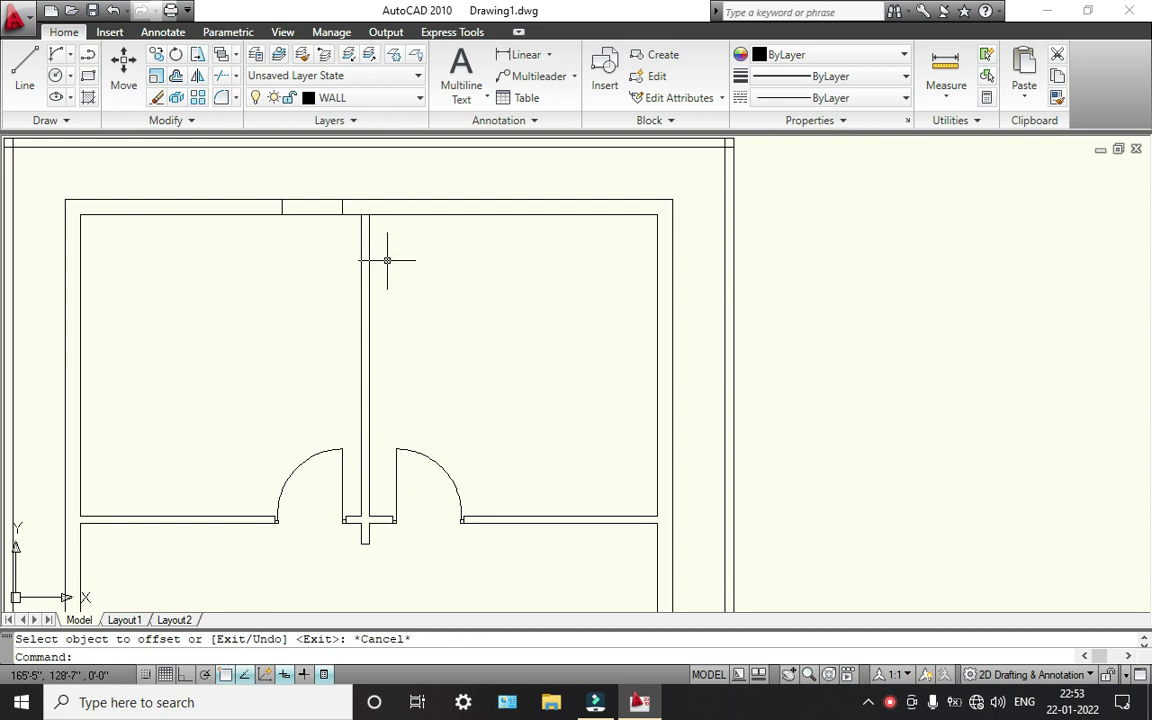
scroll(398, 297, down, 2)
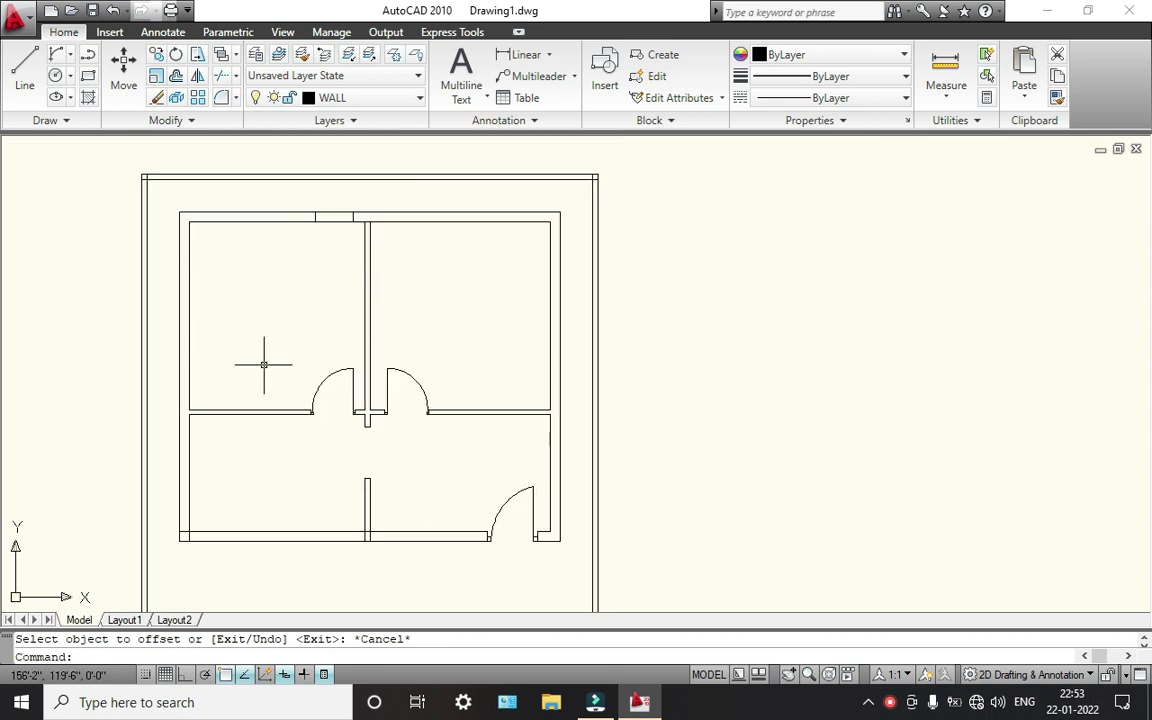
middle_drag(283, 314, 396, 328)
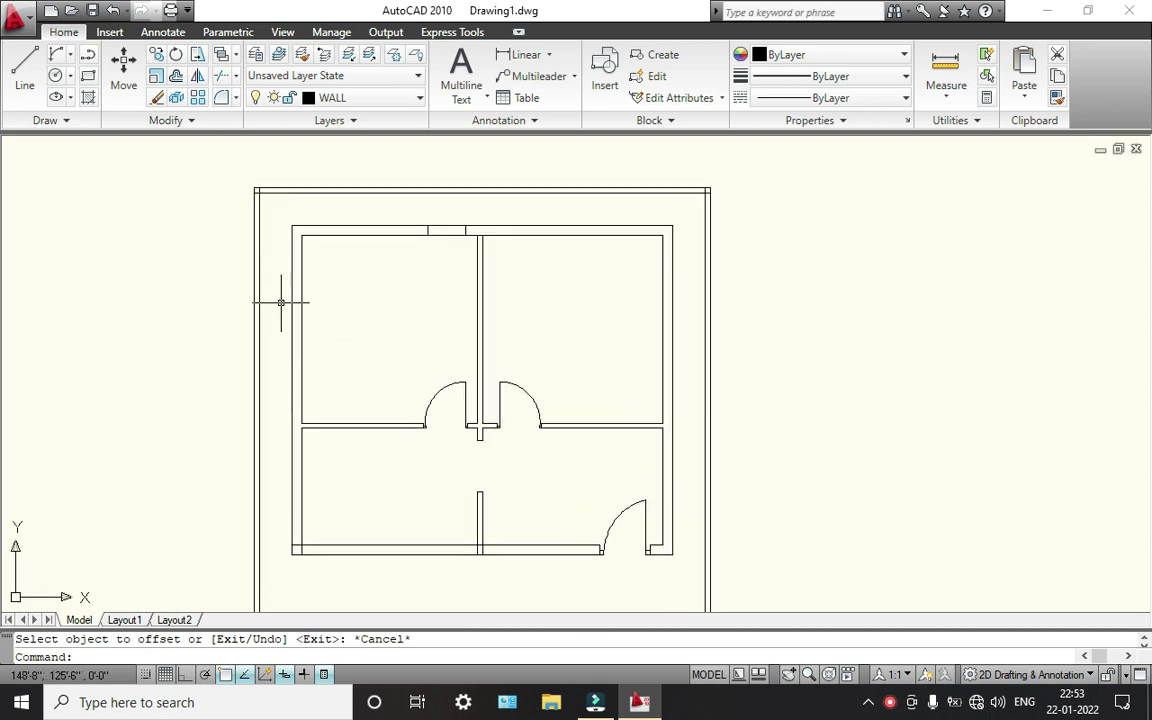
- Draw a short horizontal line across the house's left outer wall, beside the upper part of the upper left room
scroll(296, 287, up, 2)
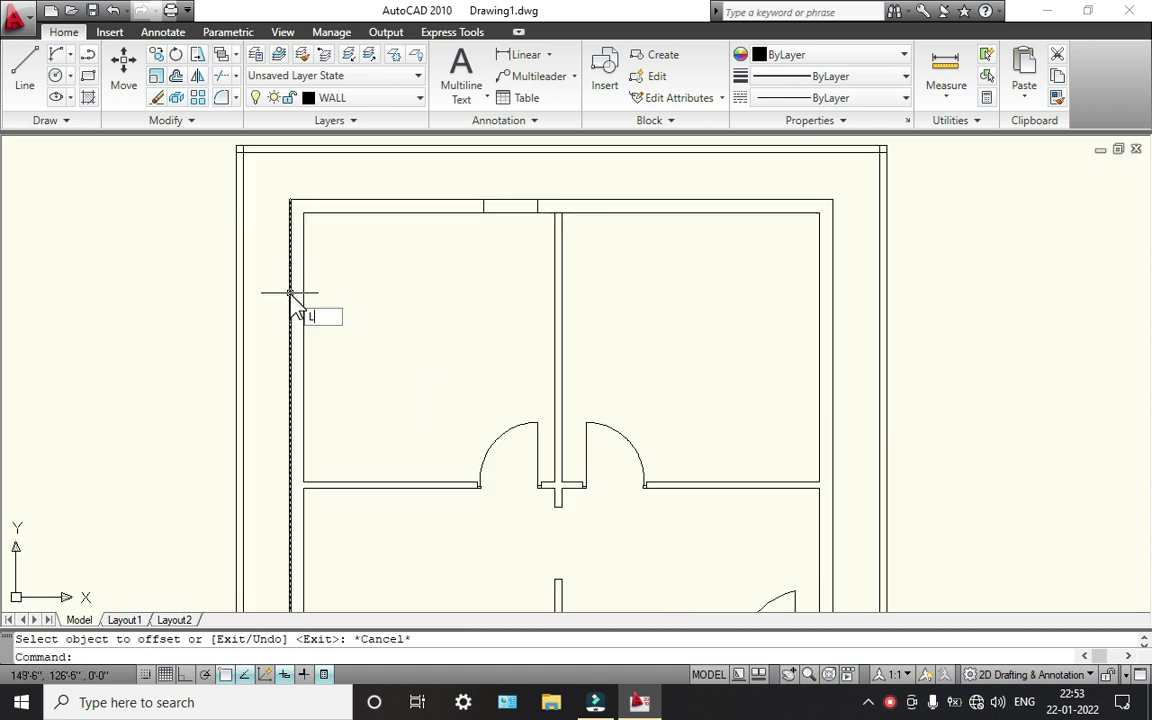
key(Return)
scroll(290, 293, up, 5)
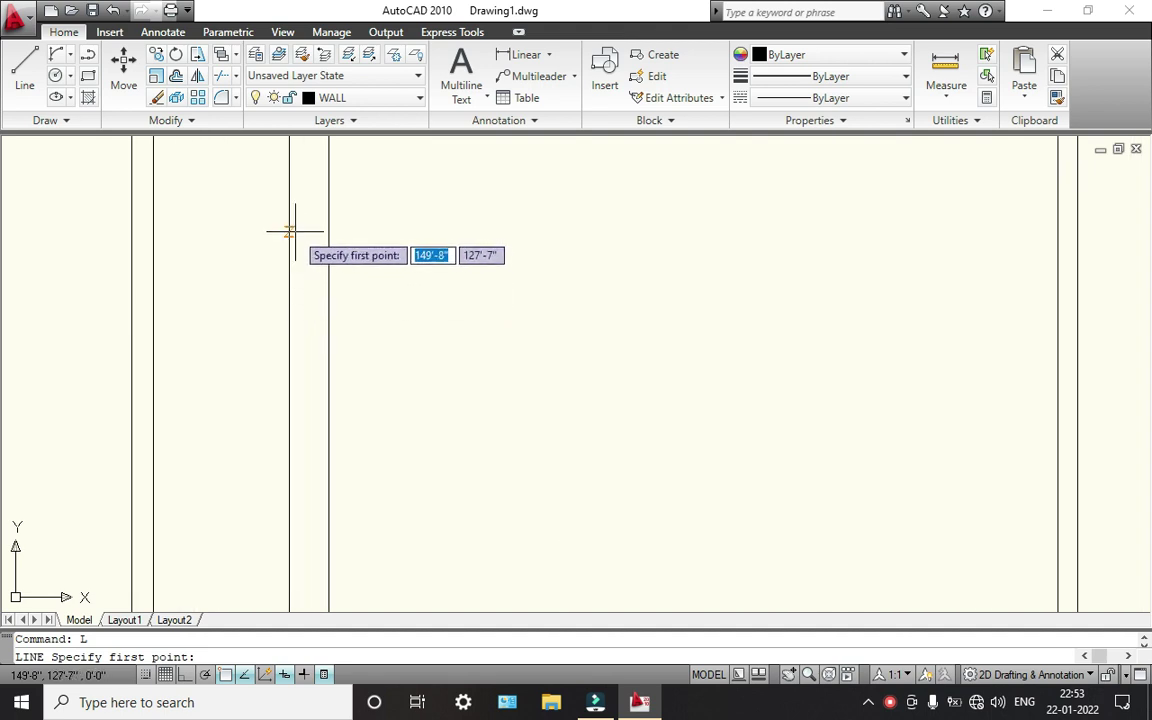
click(287, 224)
click(328, 224)
key(Return)
scroll(307, 279, down, 5)
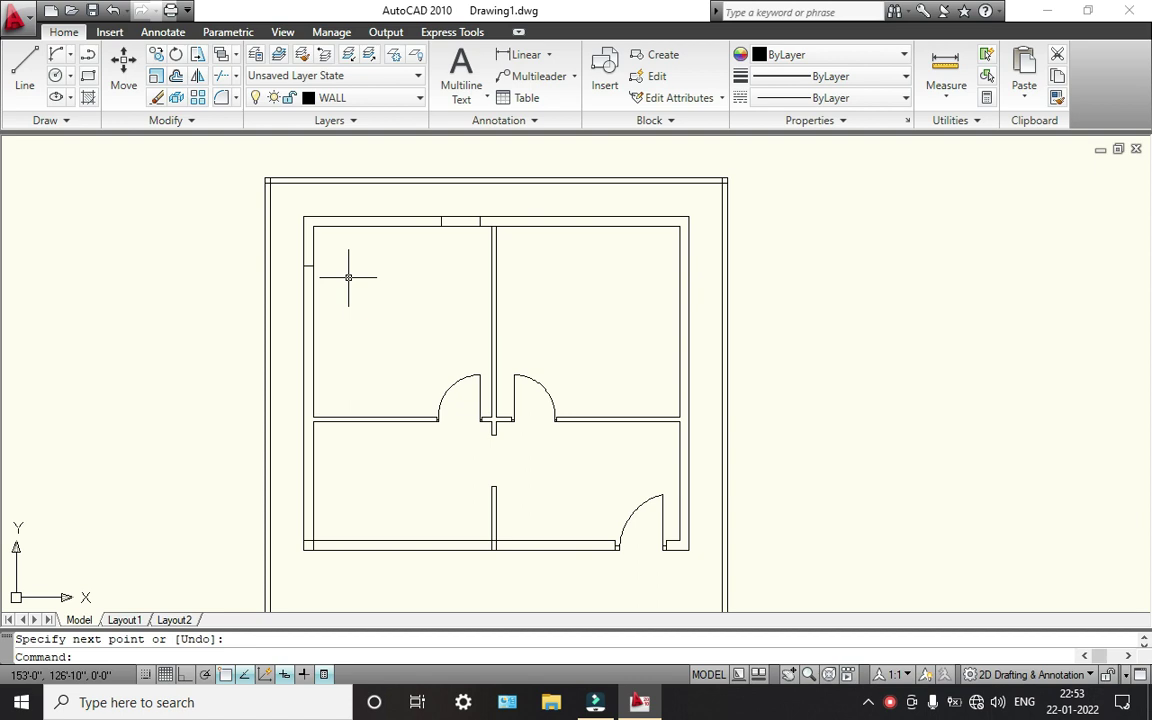
- Offset the short line across the left outer wall 3'6" downward
key(Return)
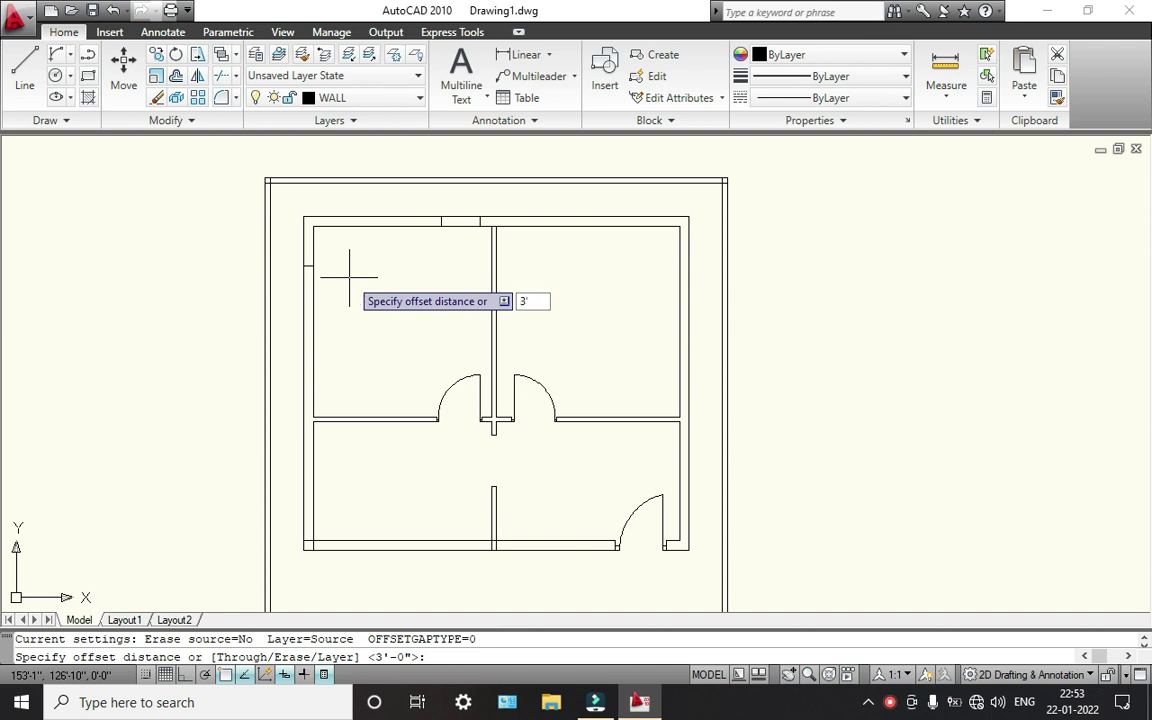
key(Return)
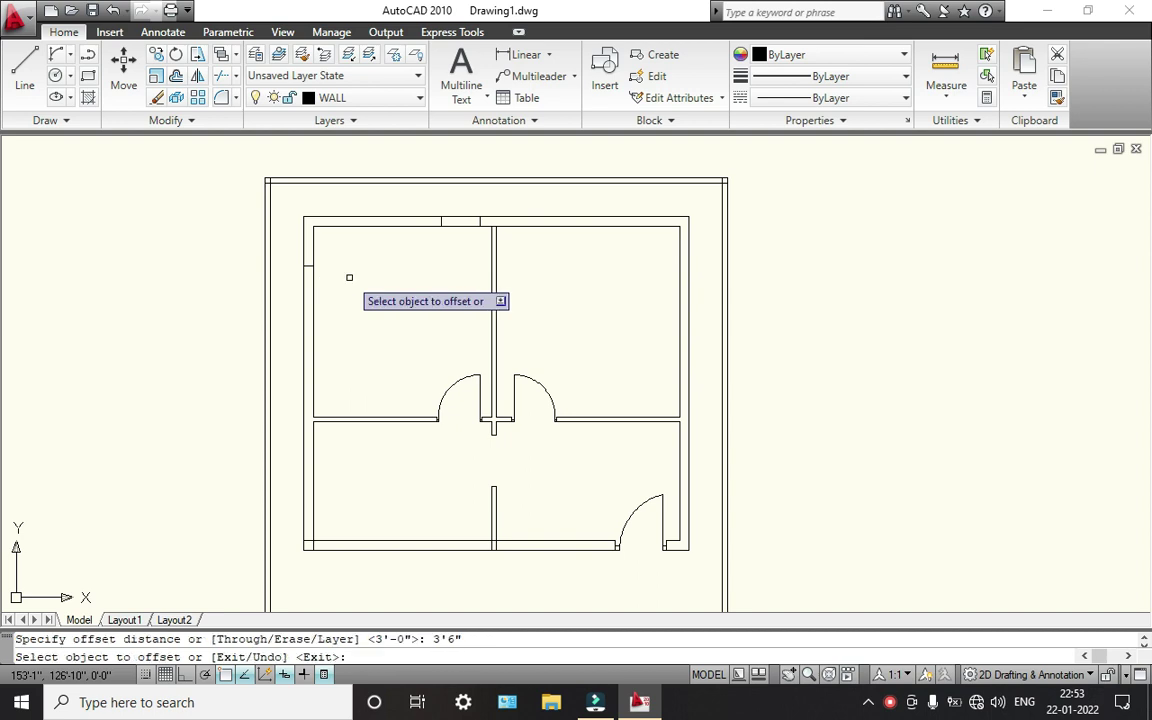
scroll(300, 252, up, 5)
click(285, 228)
click(296, 300)
scroll(296, 300, down, 3)
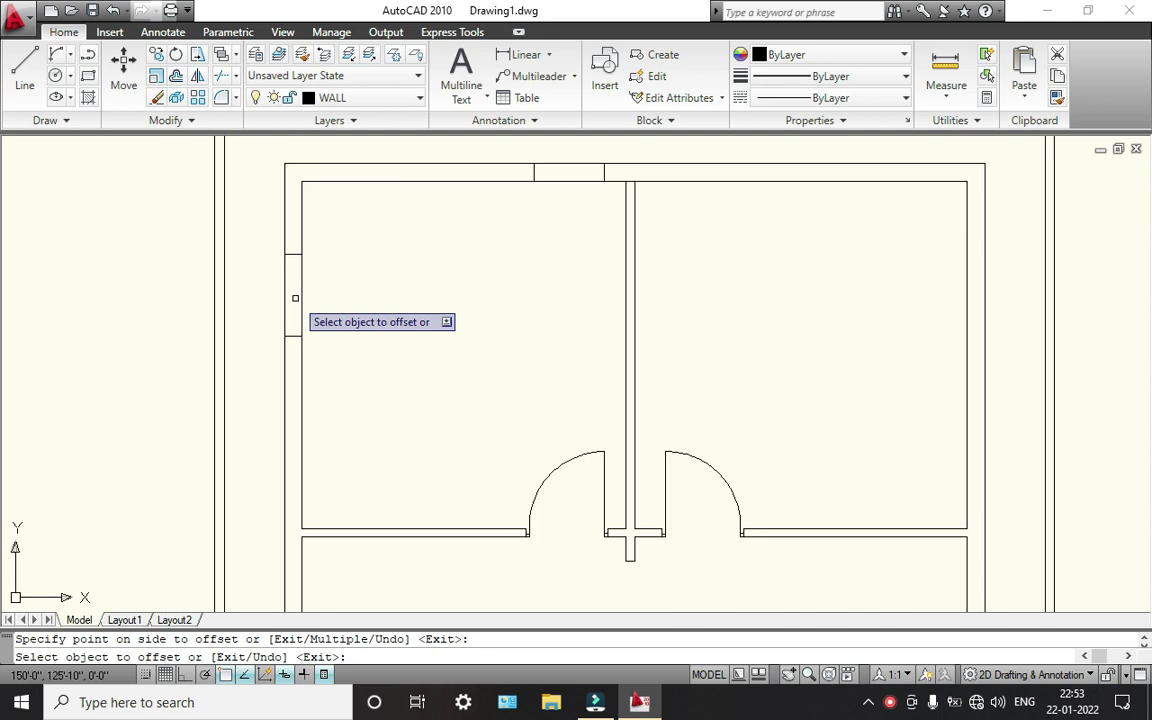
key(Escape)
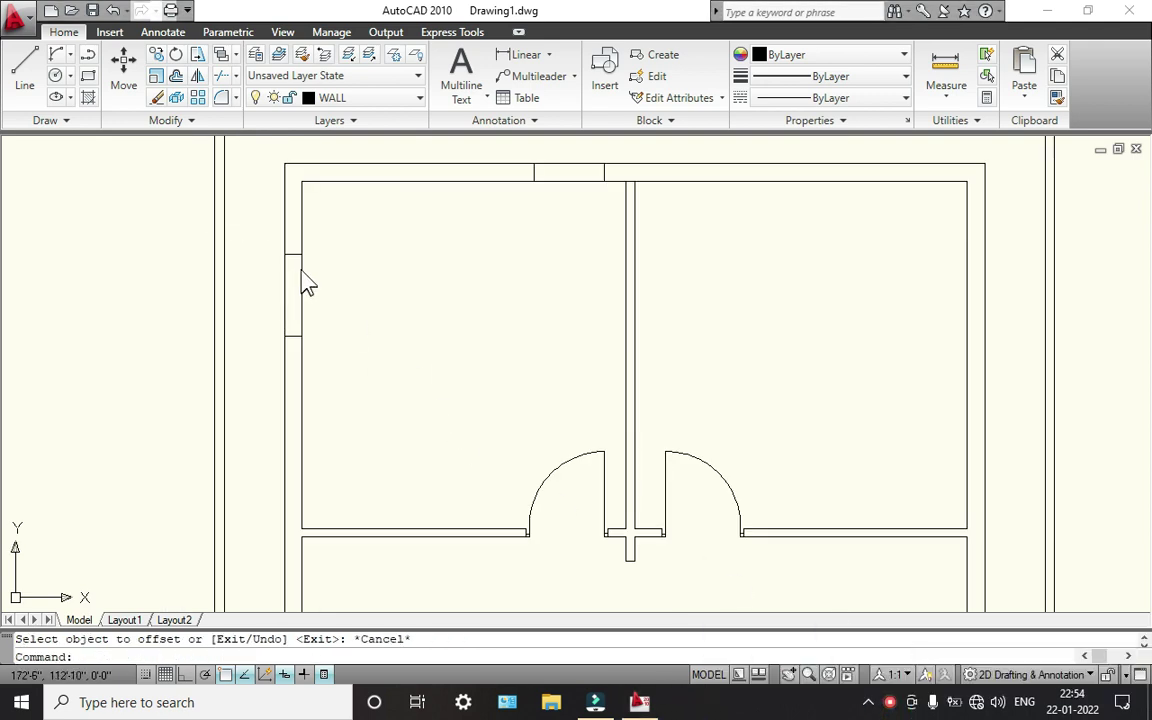
- Draw a vertical centre line in the left wall's opening between the midpoints of its two short end lines, with Ortho on
scroll(396, 340, up, 2)
scroll(361, 414, up, 1)
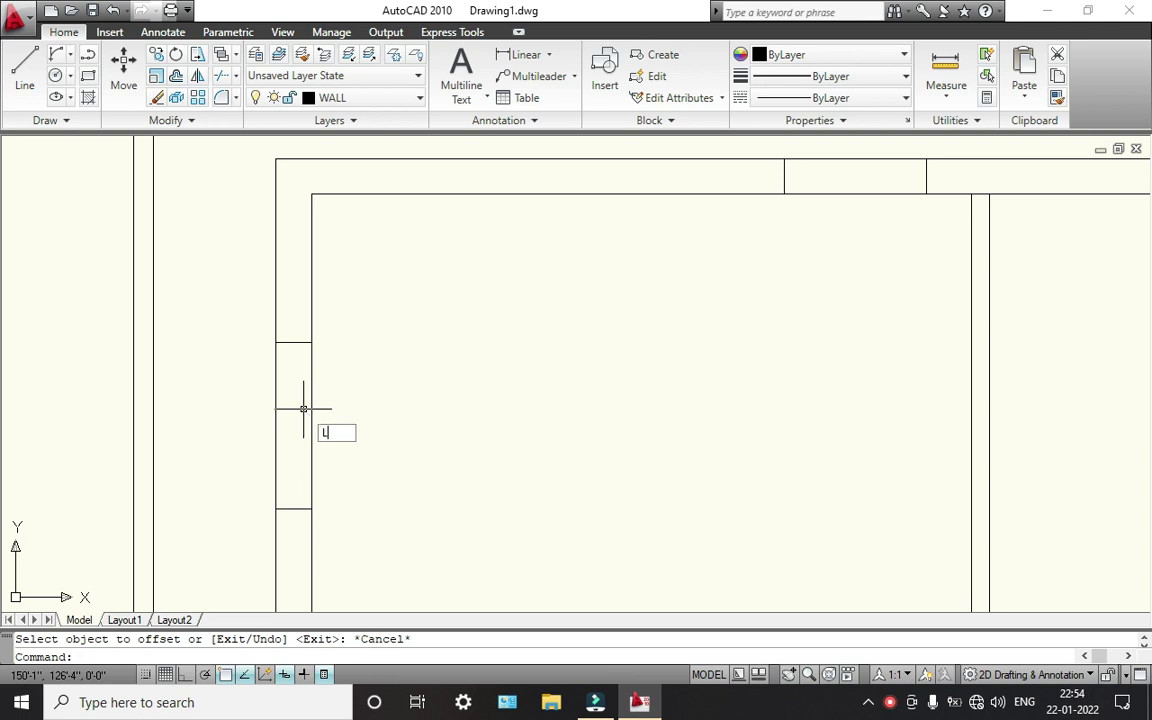
key(Return)
click(293, 343)
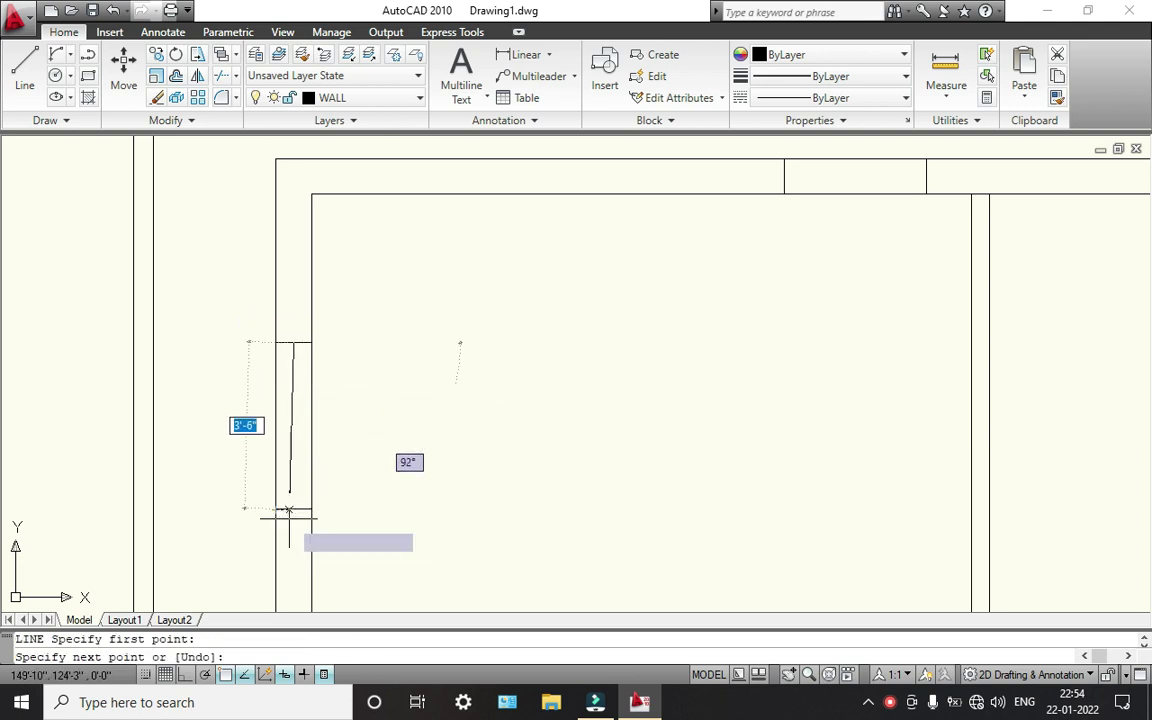
key(F8)
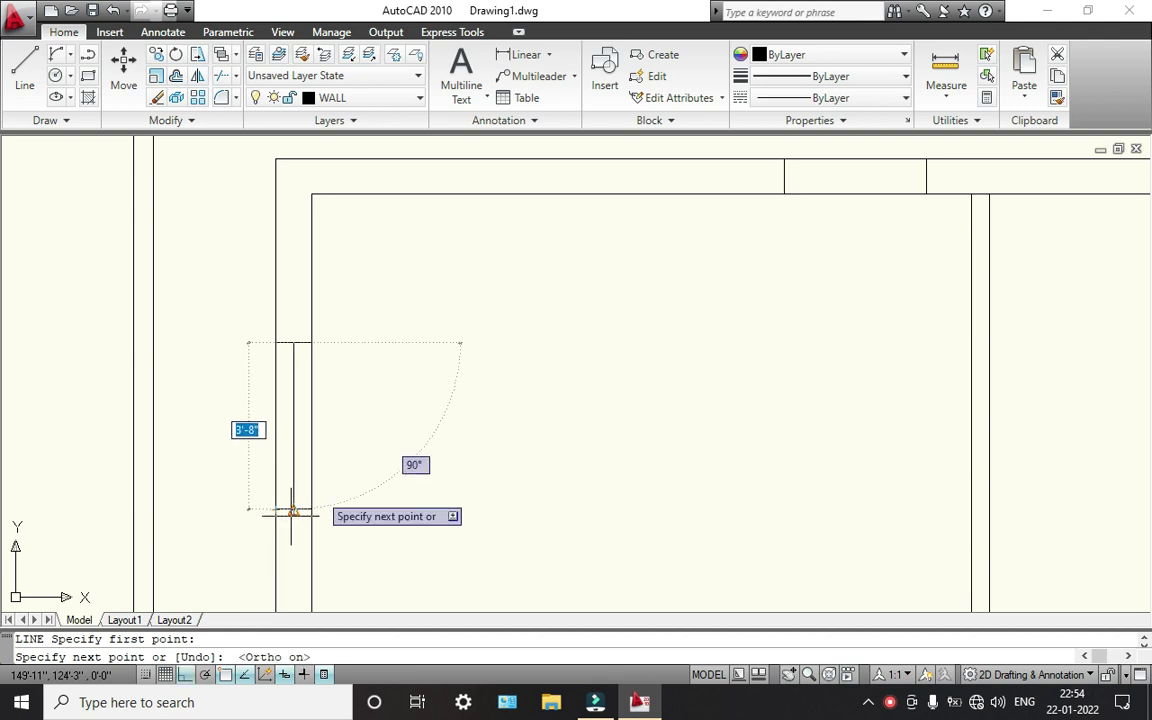
click(311, 490)
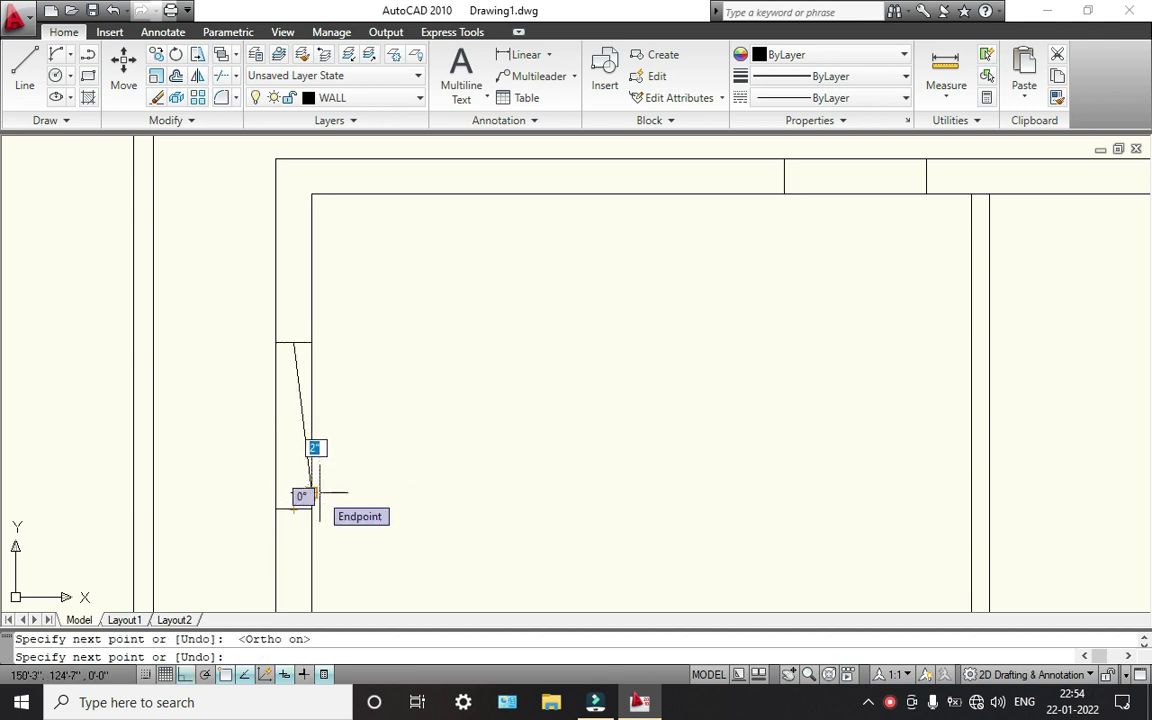
key(ctrl+z)
scroll(301, 480, up, 5)
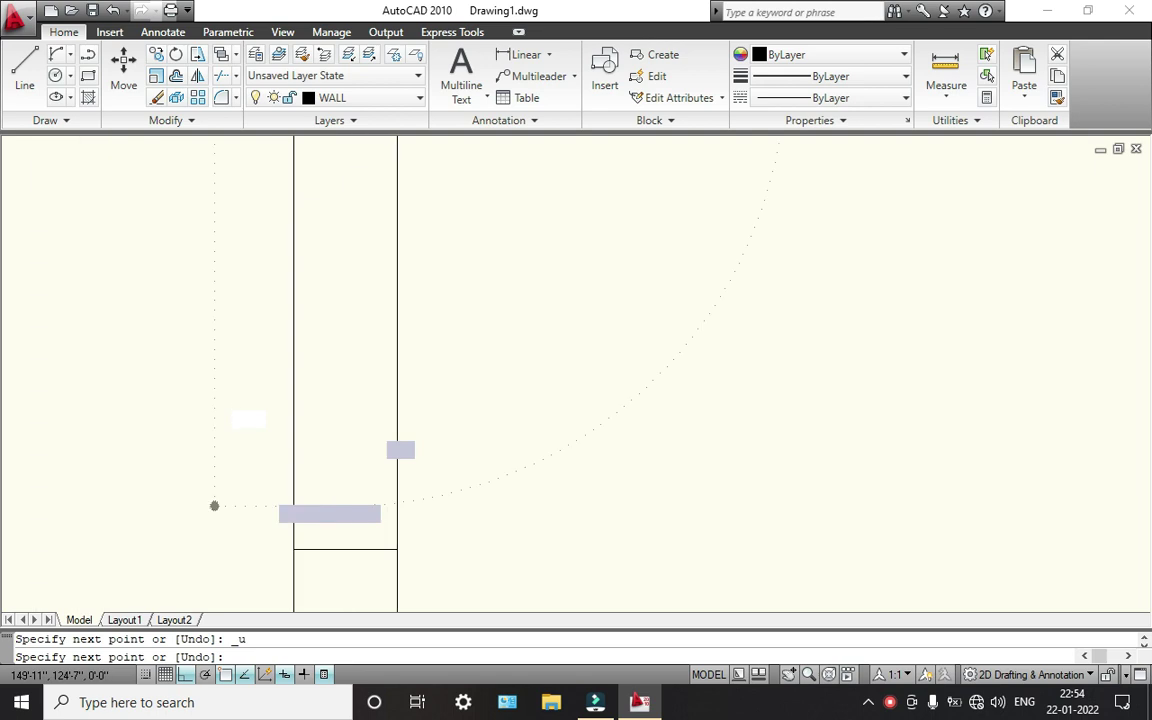
middle_drag(345, 493, 365, 365)
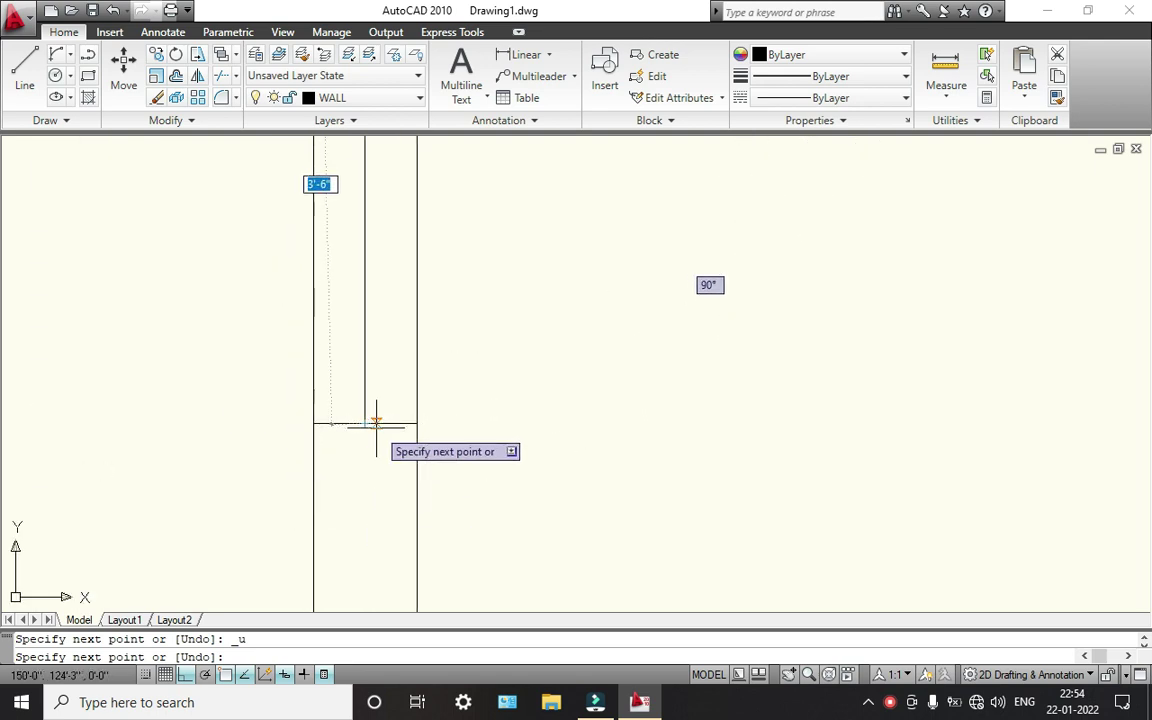
key(Escape)
scroll(362, 432, down, 5)
- Draw a horizontal centre line through the upper wall's opening from the midpoint of its right end line to just past the left one
middle_drag(362, 432, 704, 326)
scroll(802, 297, up, 3)
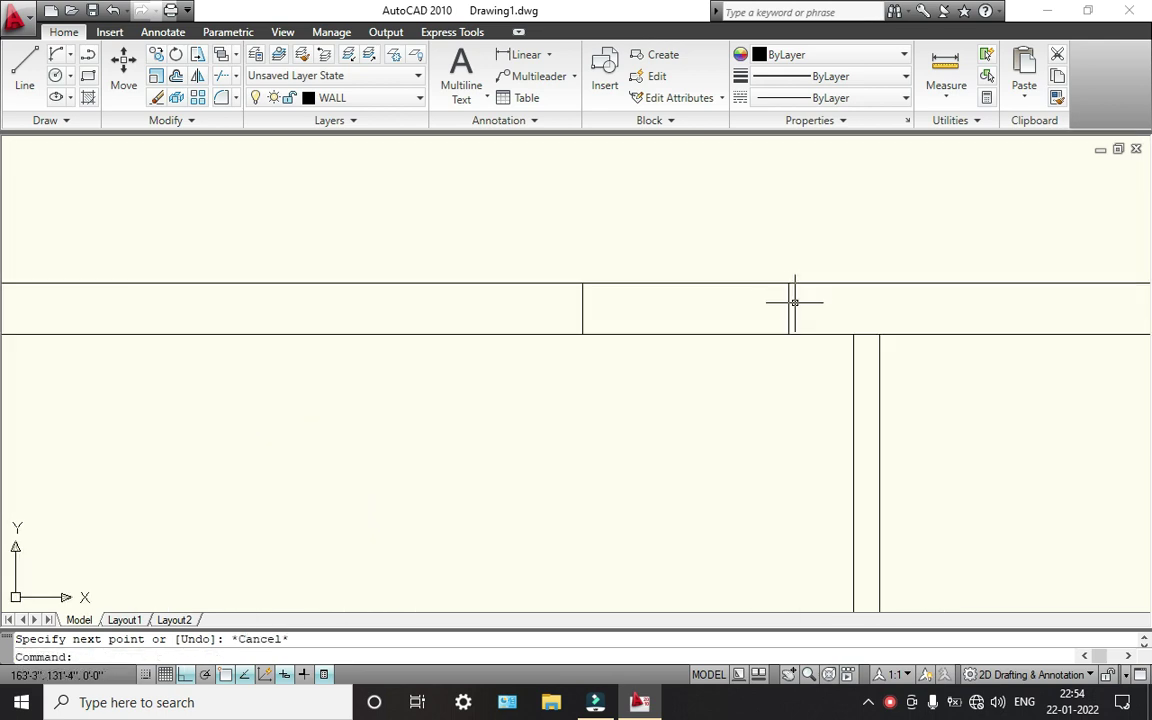
key(space)
scroll(784, 309, up, 3)
click(838, 310)
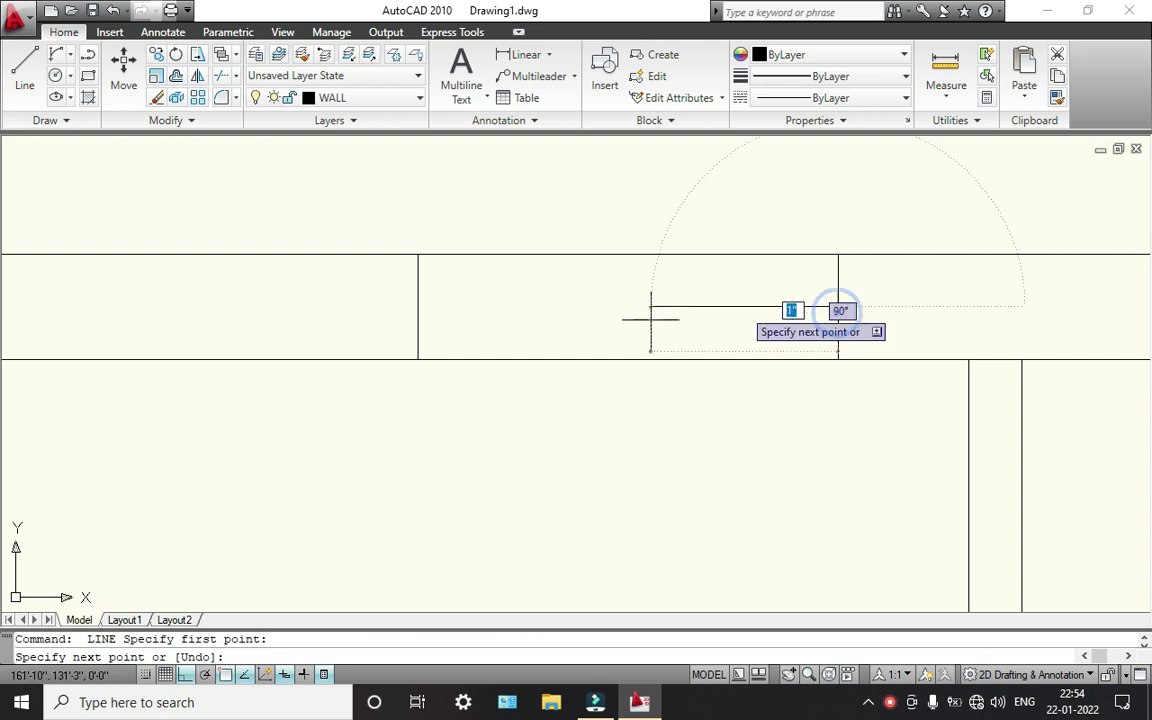
click(405, 306)
key(Escape)
scroll(530, 336, down, 2)
scroll(425, 316, up, 4)
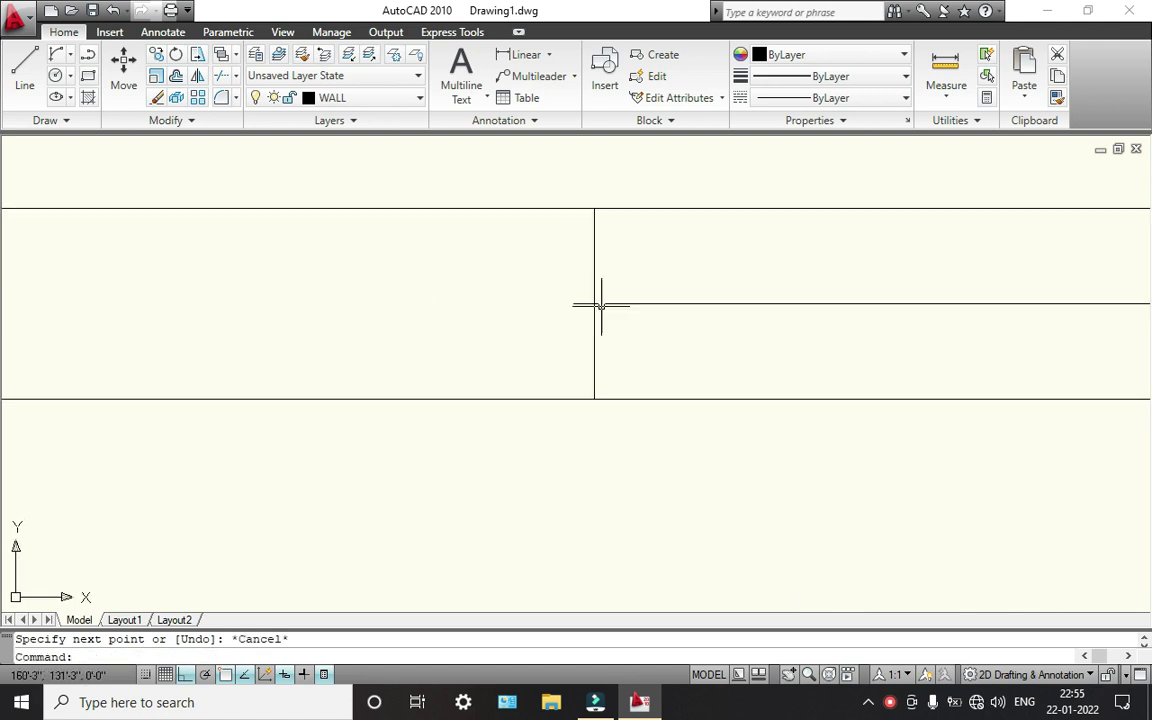
- Shorten the upper opening's centre line so its left end sits on the opening's left end line
click(568, 303)
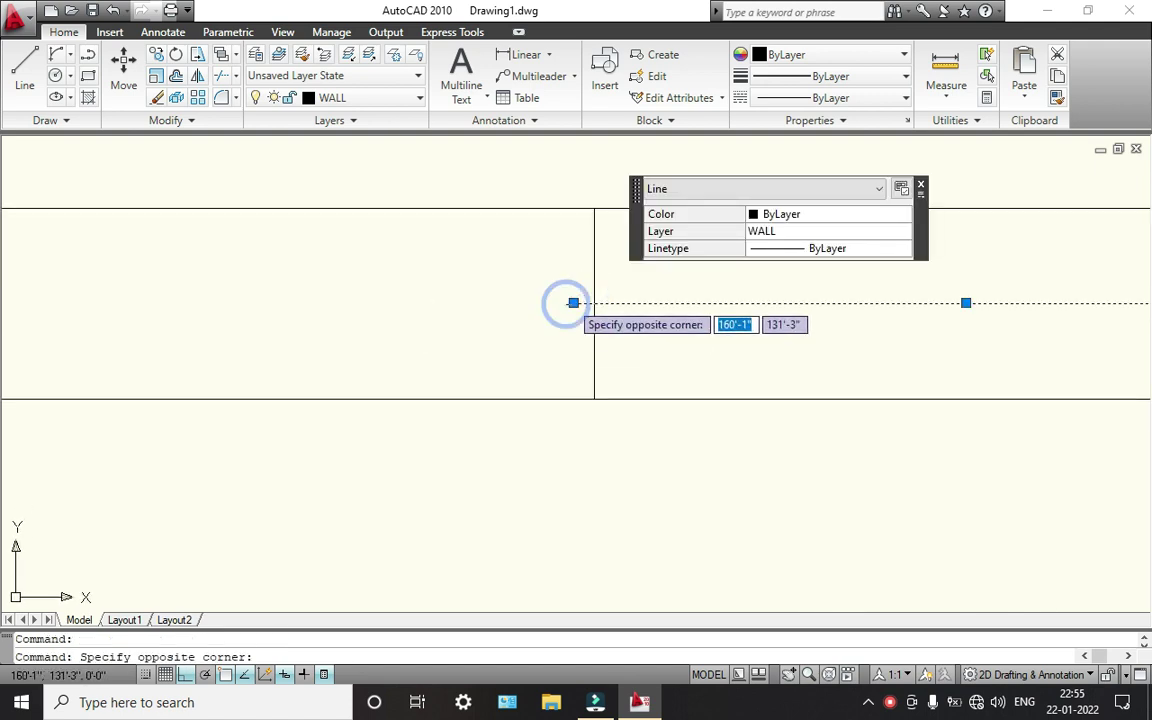
click(573, 303)
click(573, 303)
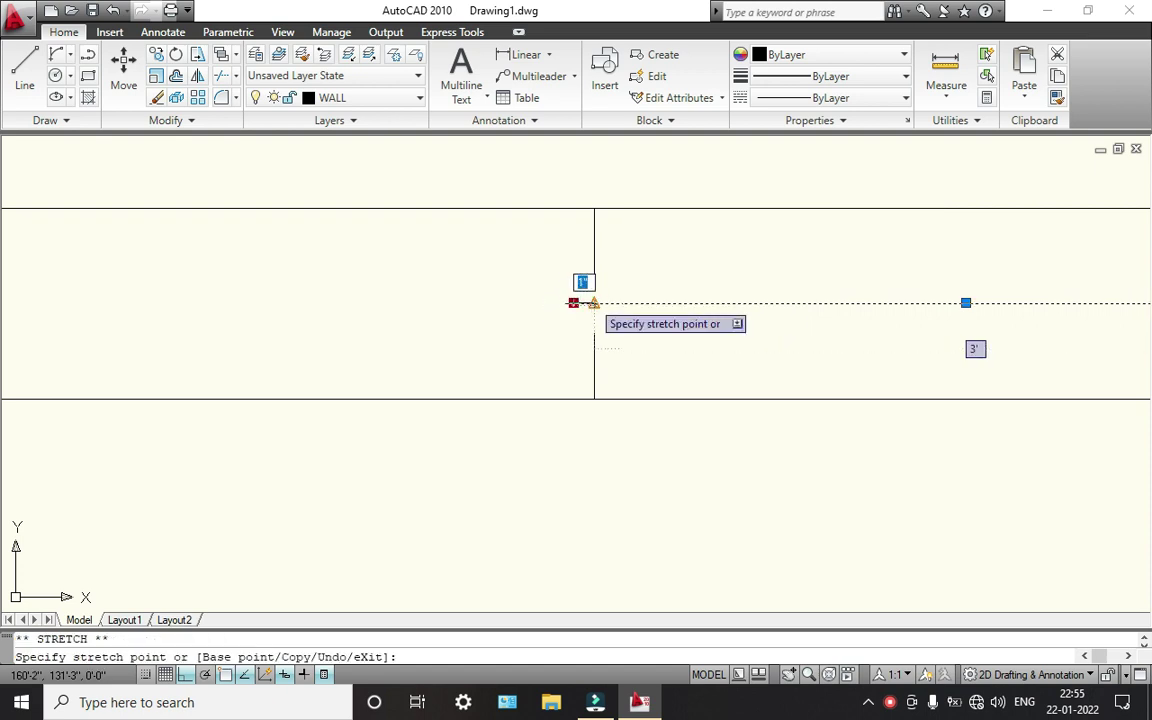
key(Escape)
key(Escape)
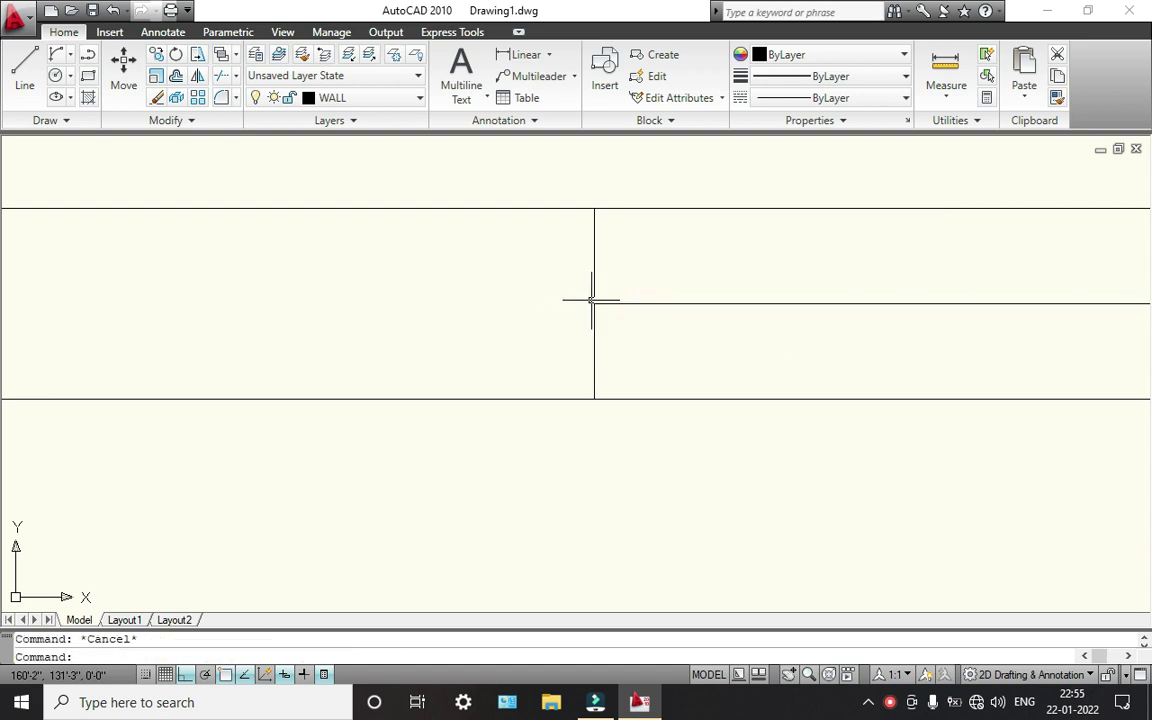
scroll(581, 301, down, 5)
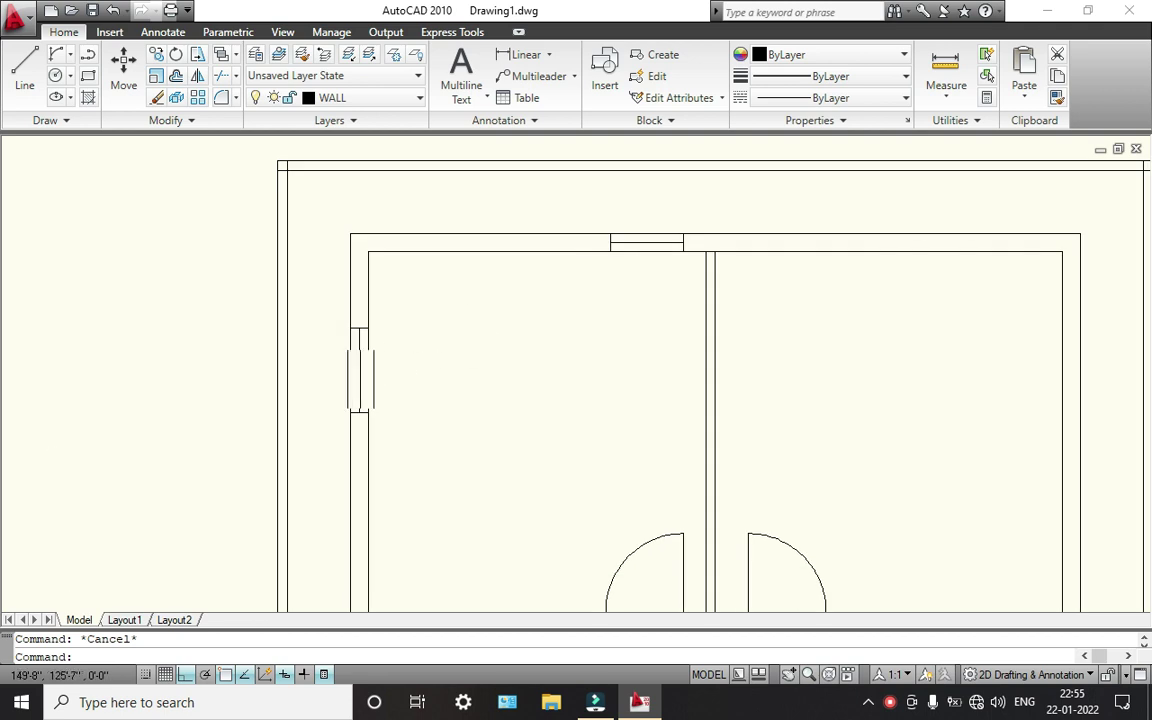
- Offset the centre line of the left wall's window 1" to both sides
scroll(355, 353, up, 2)
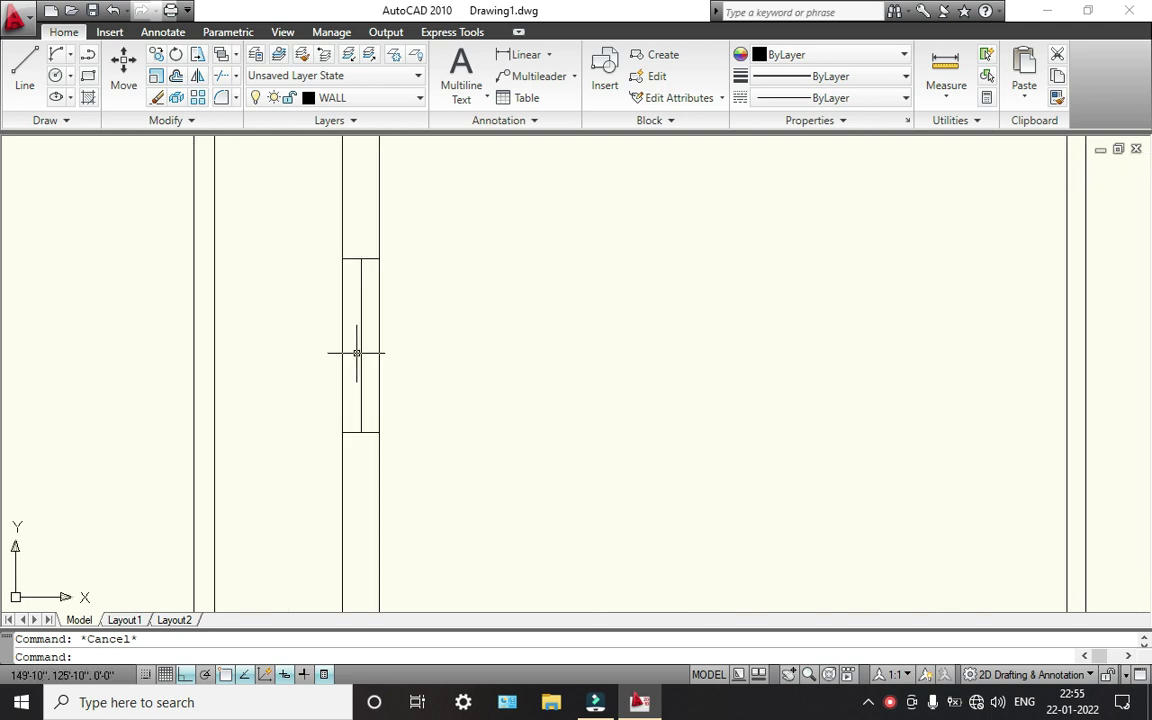
text(o)
key(Return)
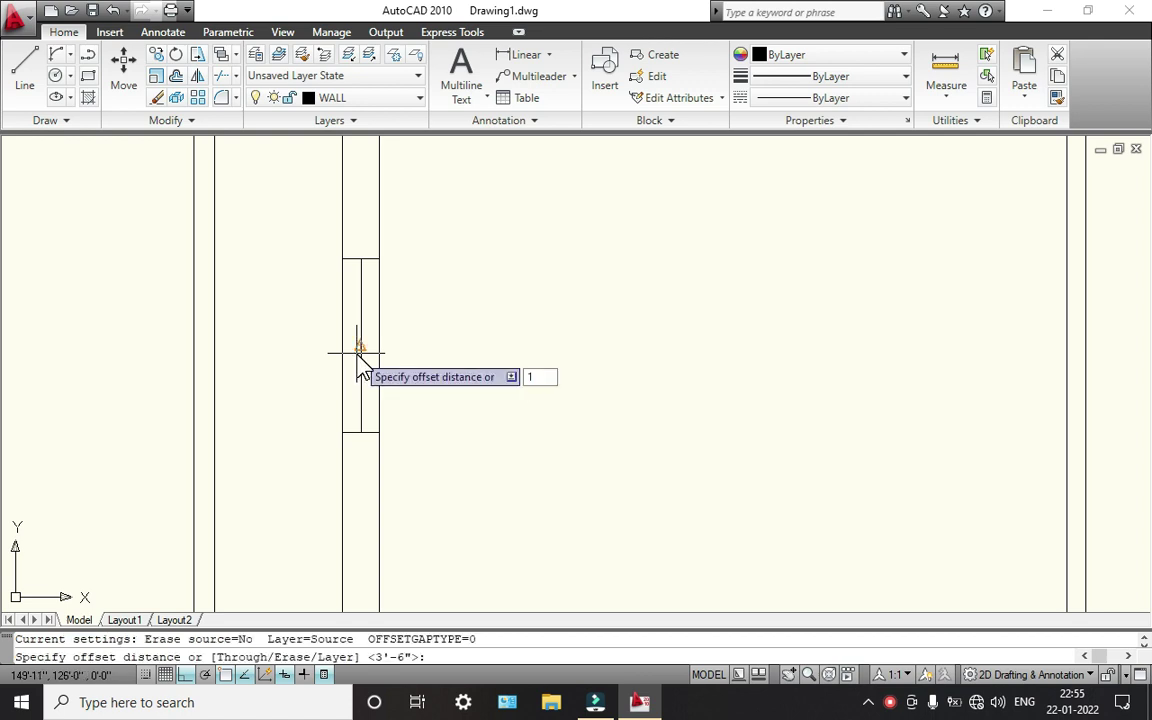
key(Return)
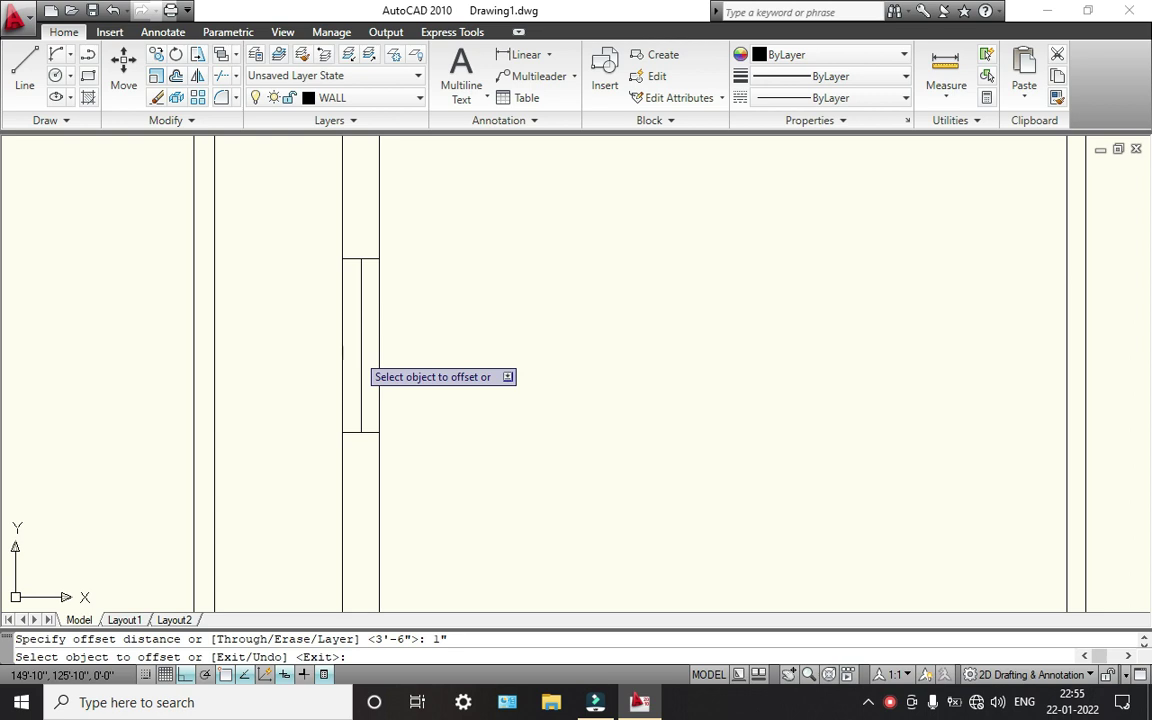
scroll(356, 353, up, 4)
click(361, 327)
click(390, 324)
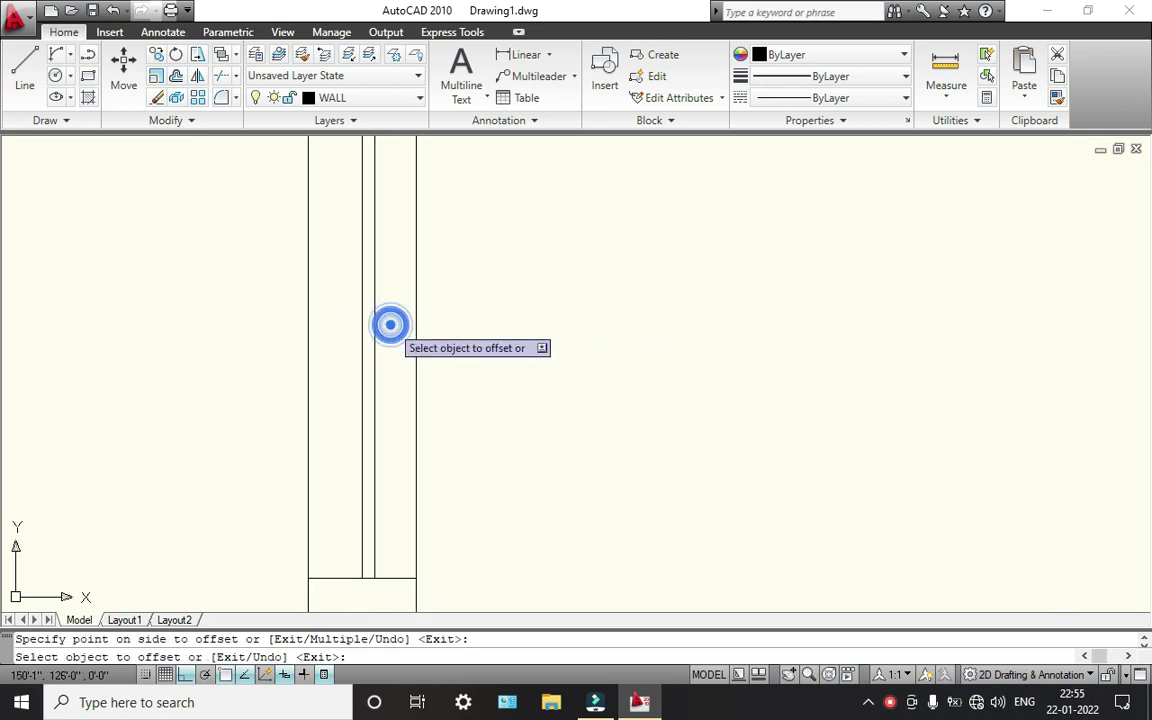
click(361, 315)
click(385, 320)
scroll(414, 342, down, 4)
- Offset the centre line of the upper wall's window 1" above and below
scroll(482, 316, up, 4)
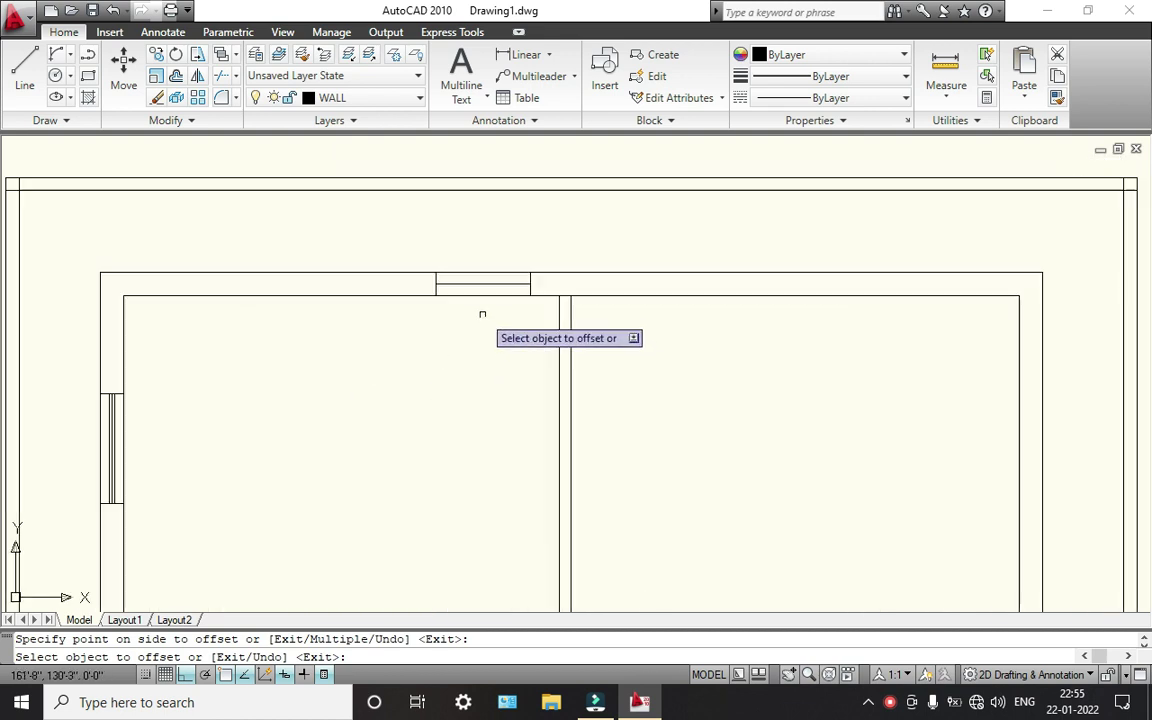
click(470, 216)
click(472, 201)
click(474, 219)
click(478, 252)
key(Escape)
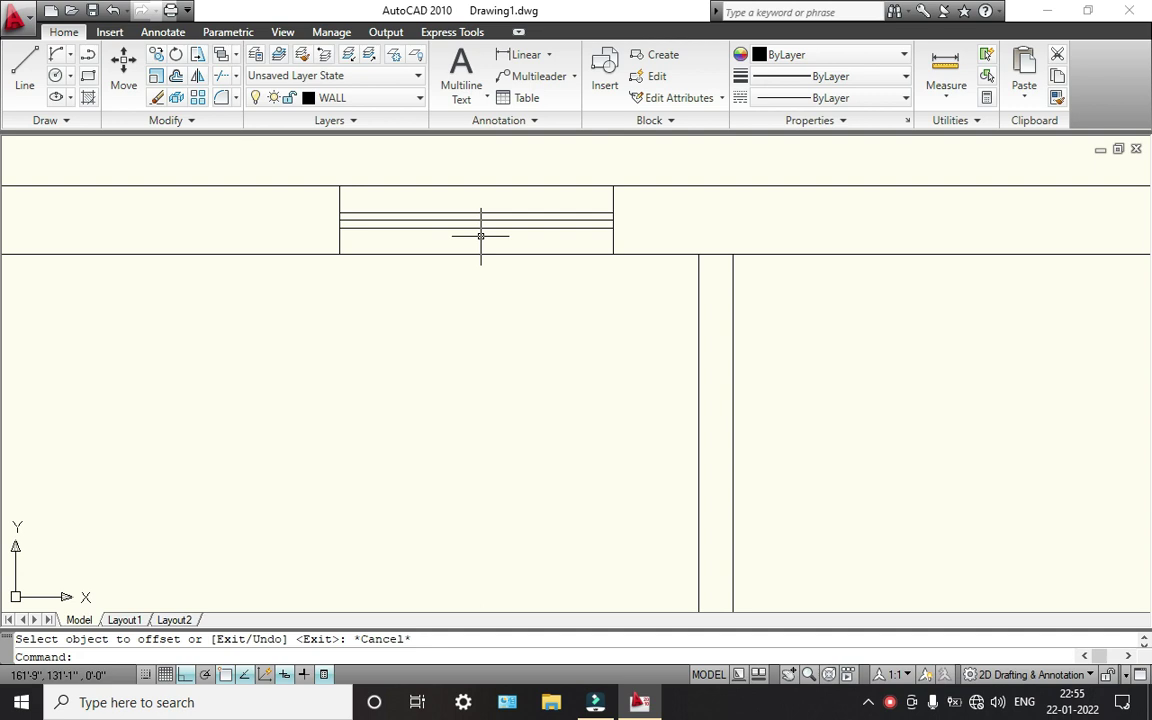
scroll(492, 235, down, 5)
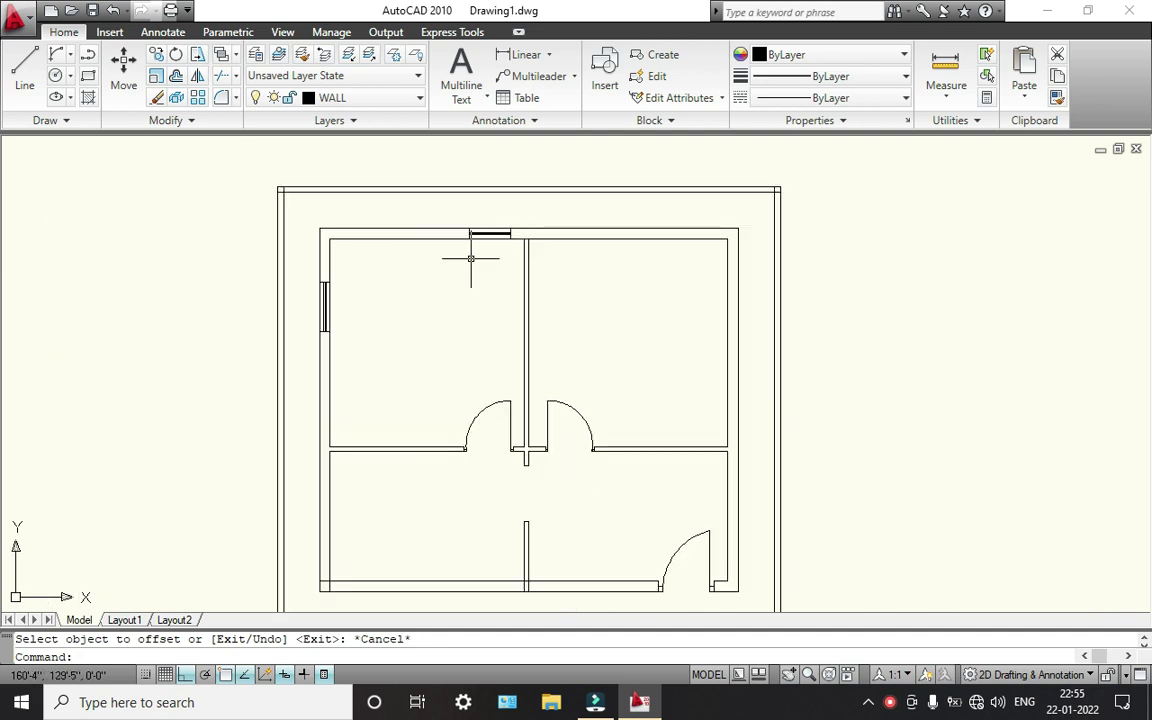
- Copy the upper wall's window with its end lines by its upper-left corner into the lower wall, left of the interior partition
scroll(349, 331, up, 2)
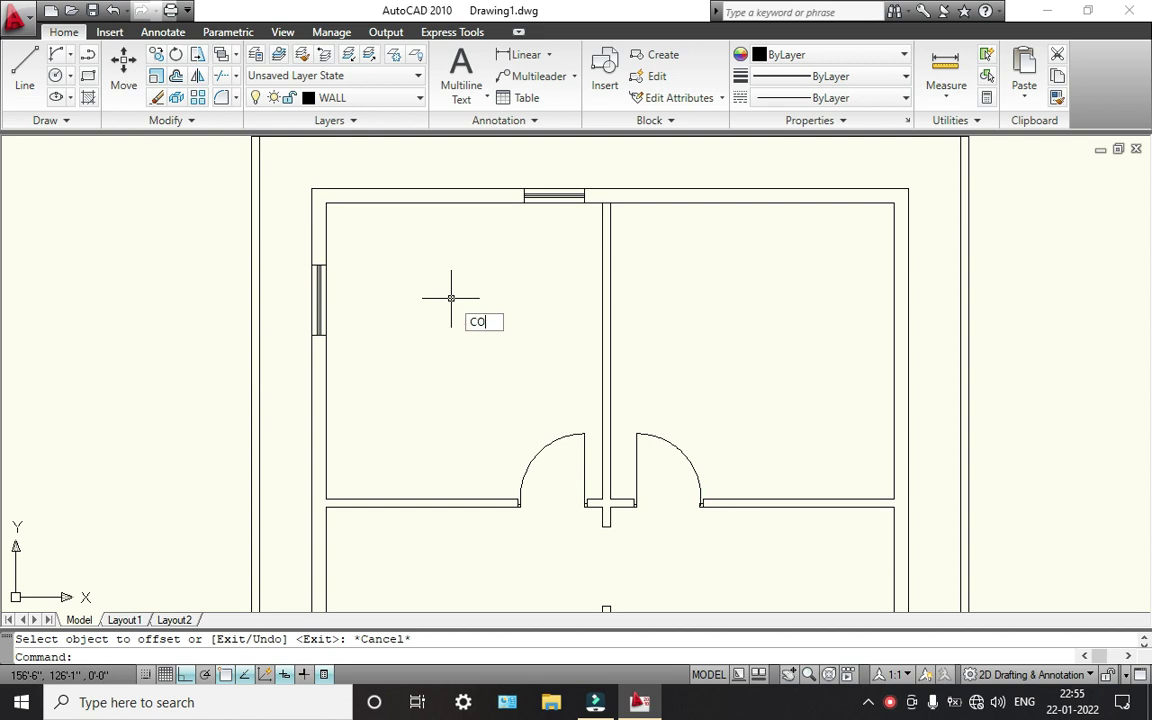
text(CO)
key(Return)
scroll(558, 178, up, 2)
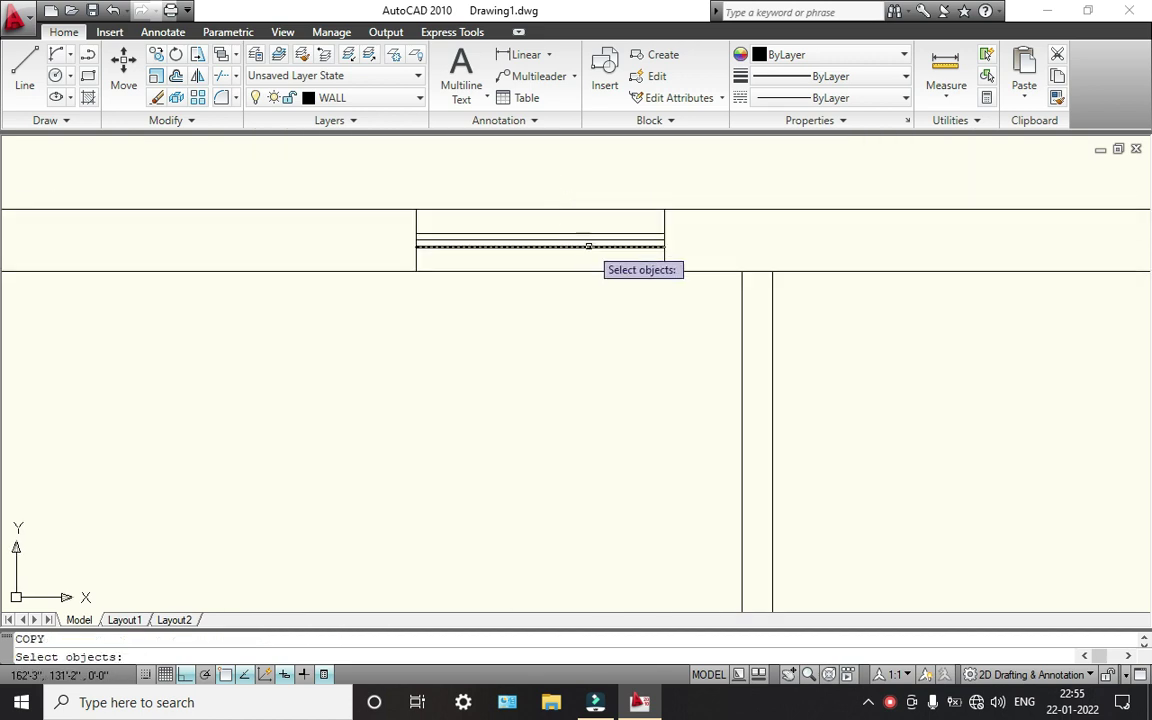
scroll(610, 250, up, 2)
click(638, 257)
click(740, 234)
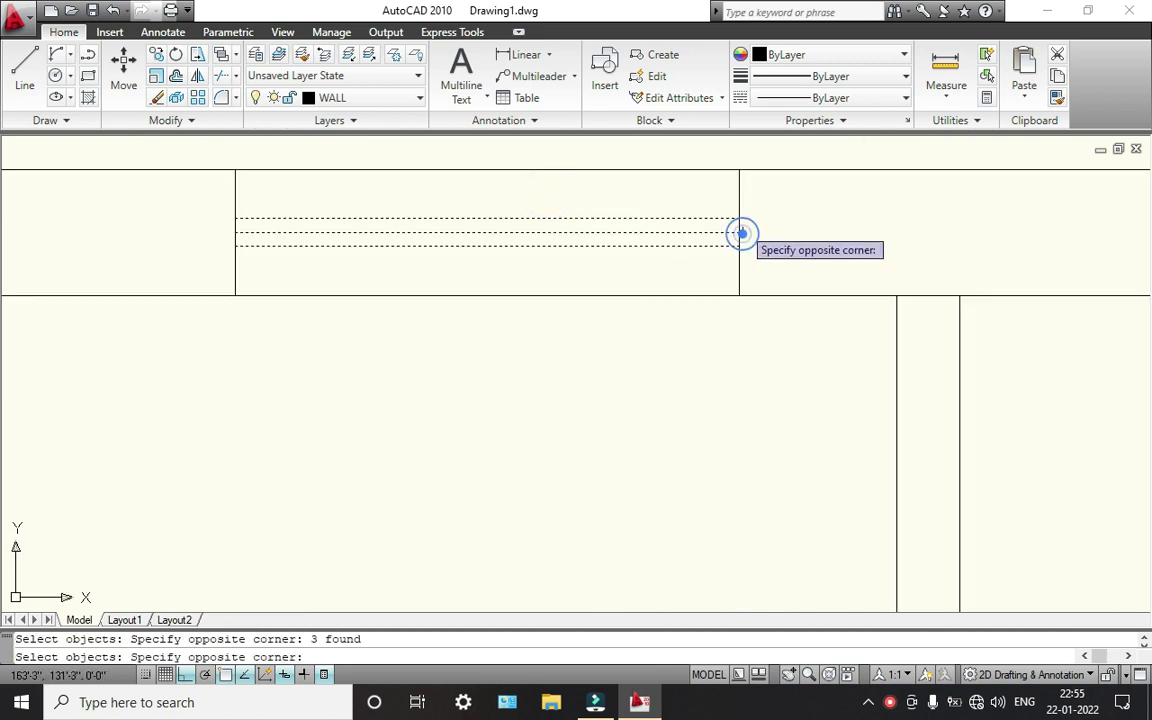
click(735, 187)
click(244, 270)
click(224, 201)
scroll(224, 201, down, 5)
key(Return)
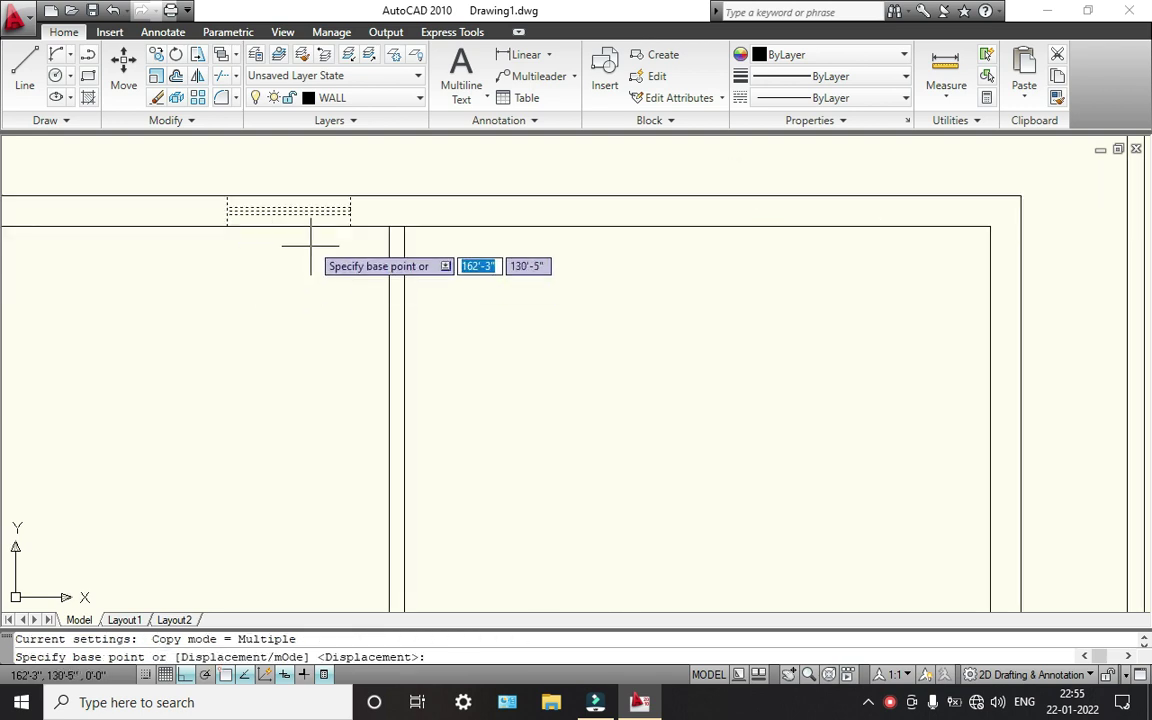
click(228, 201)
scroll(390, 248, down, 3)
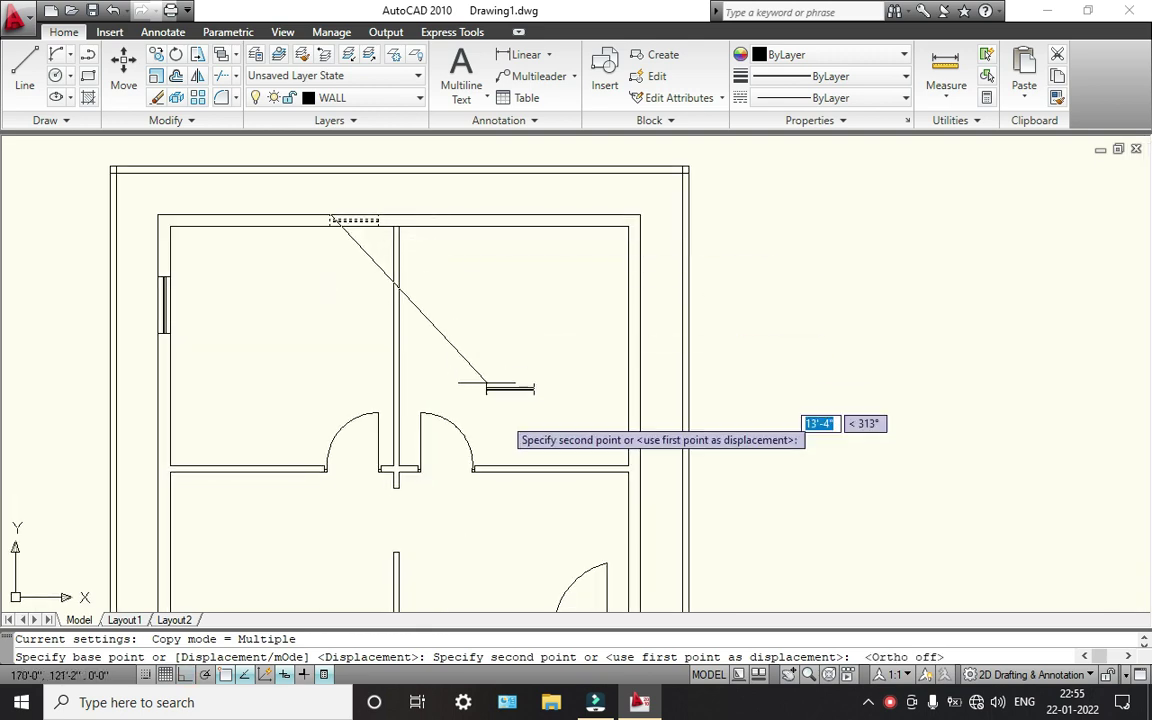
middle_drag(485, 492, 452, 399)
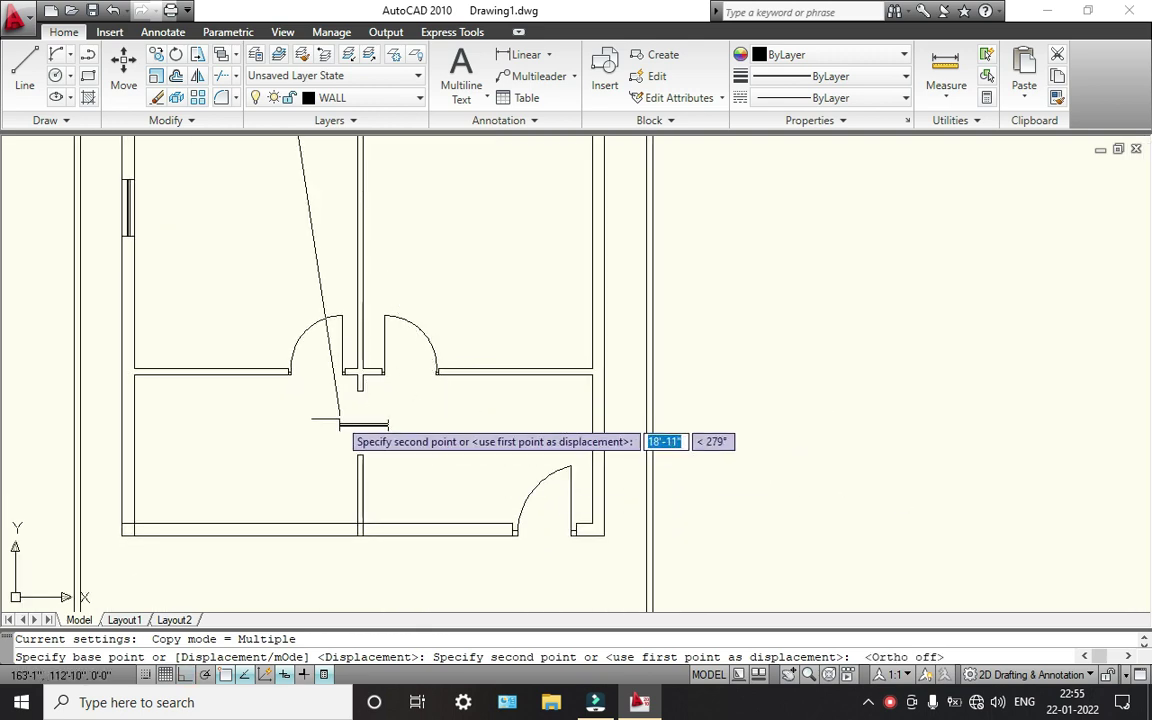
middle_drag(321, 424, 290, 525)
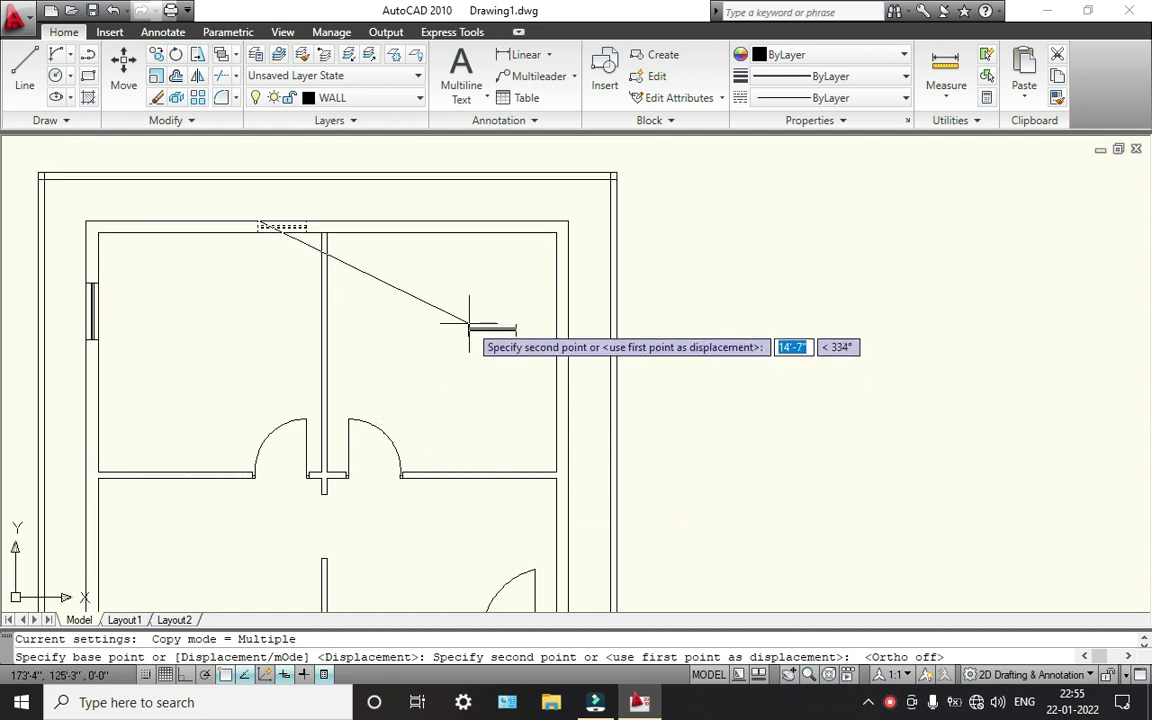
scroll(476, 198, down, 3)
scroll(370, 341, up, 1)
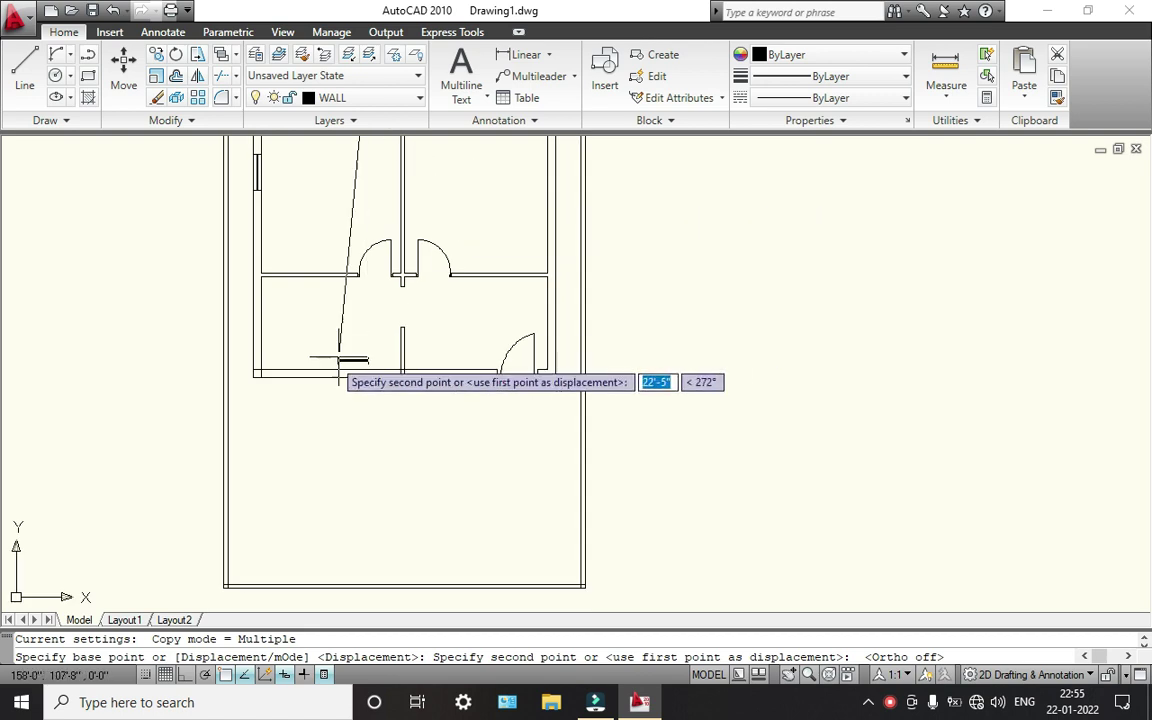
scroll(318, 372, up, 2)
scroll(310, 372, up, 4)
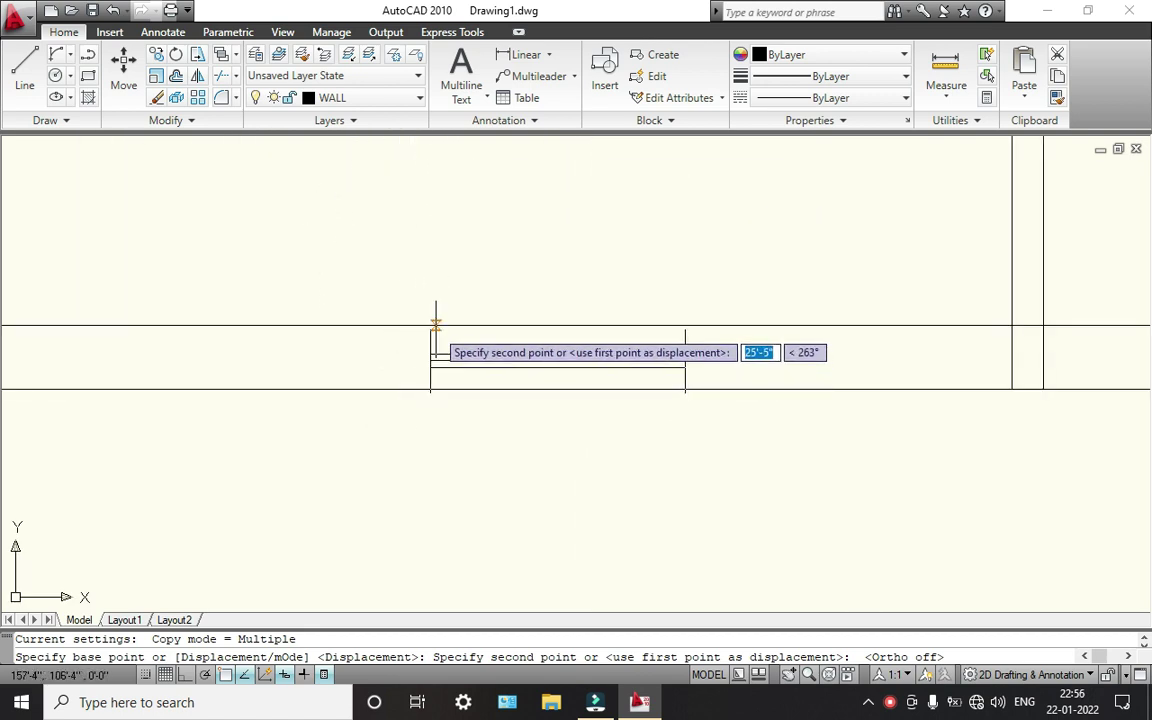
click(433, 326)
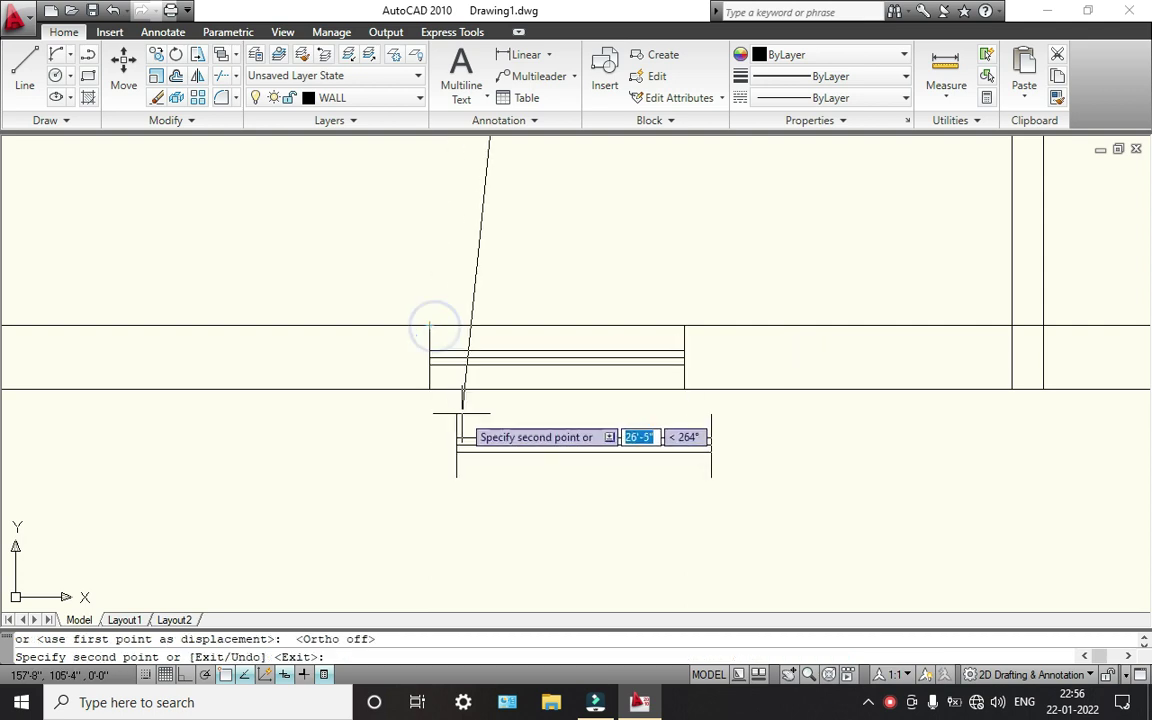
- Place a second copy of the horizontal window in the lower wall between the interior partition and the entrance door
scroll(461, 410, down, 5)
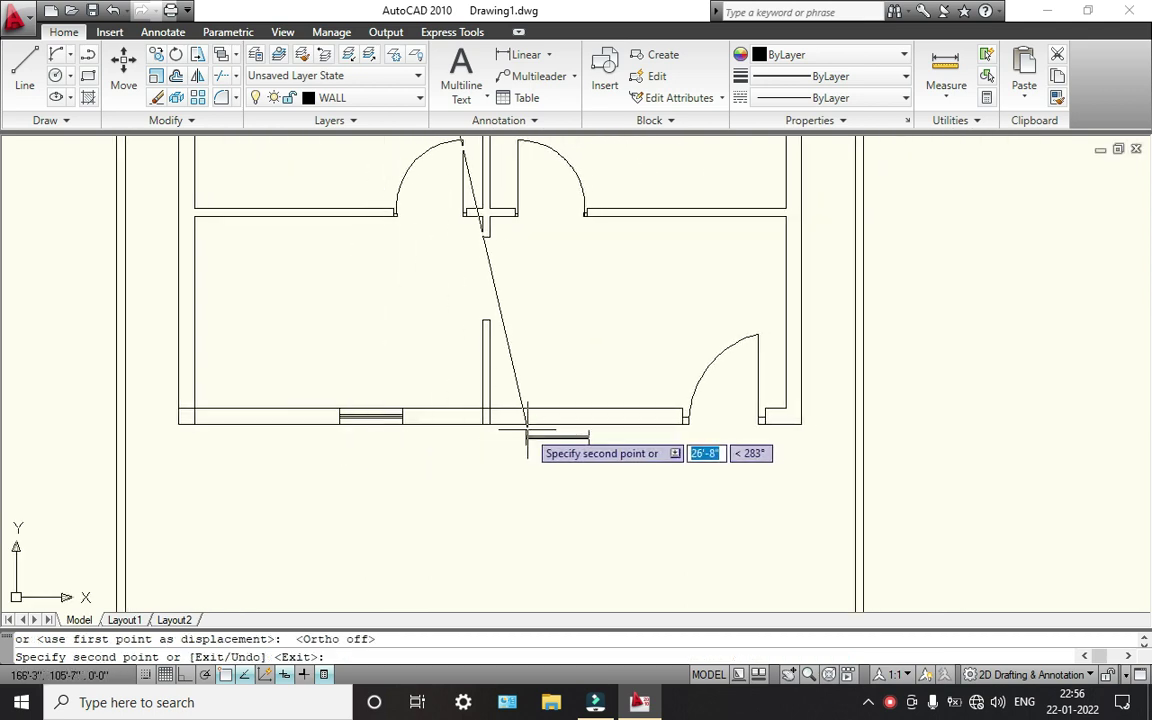
scroll(558, 419, up, 4)
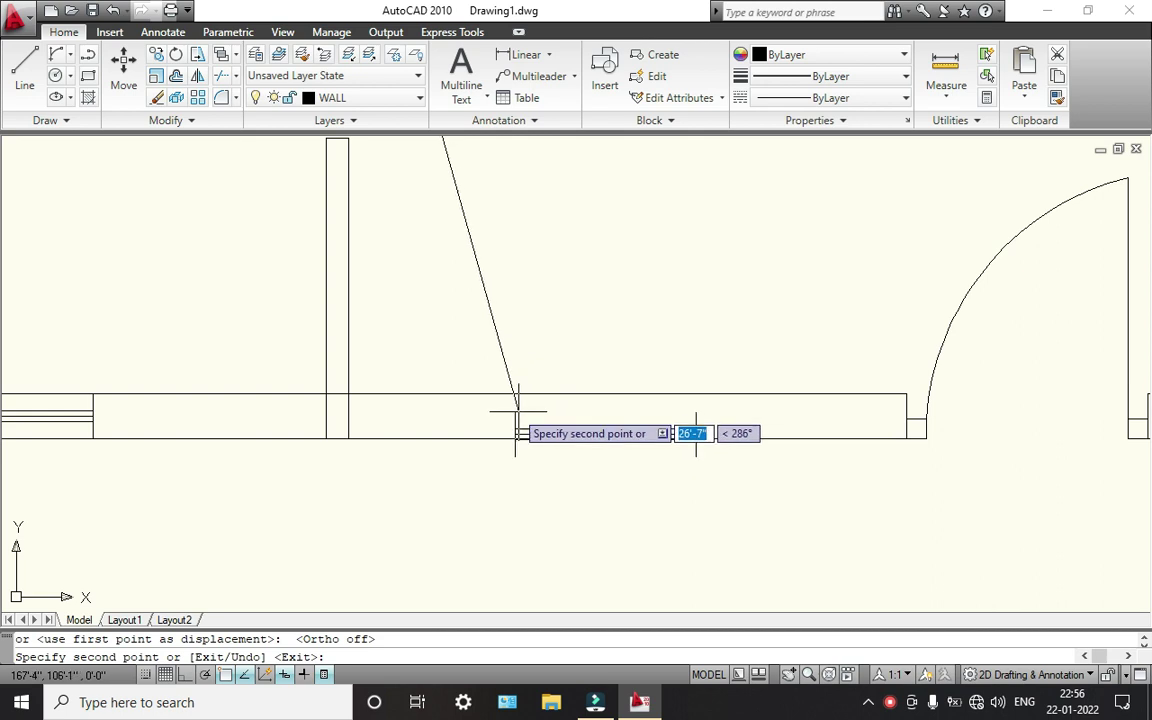
click(488, 394)
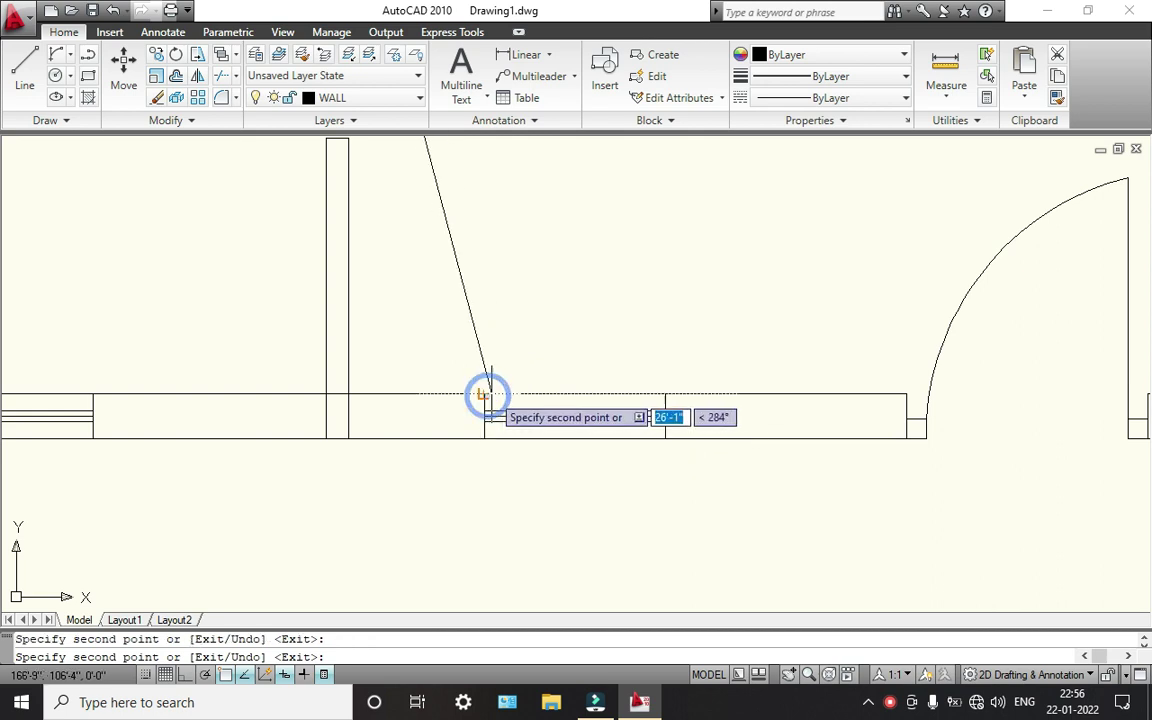
key(Escape)
- Copy the left wall's window with its end lines by its upper-left corner into the right wall of the upper-right room
scroll(501, 392, down, 5)
scroll(476, 360, up, 5)
scroll(464, 312, up, 2)
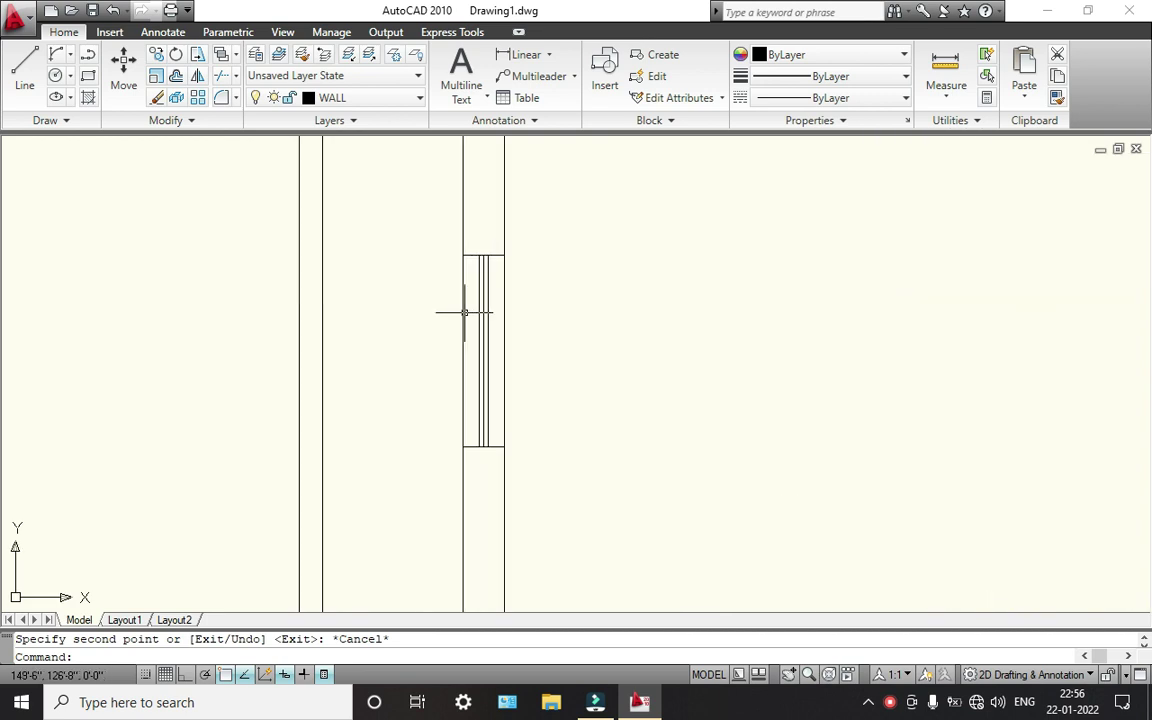
text(co)
key(Return)
scroll(483, 307, up, 1)
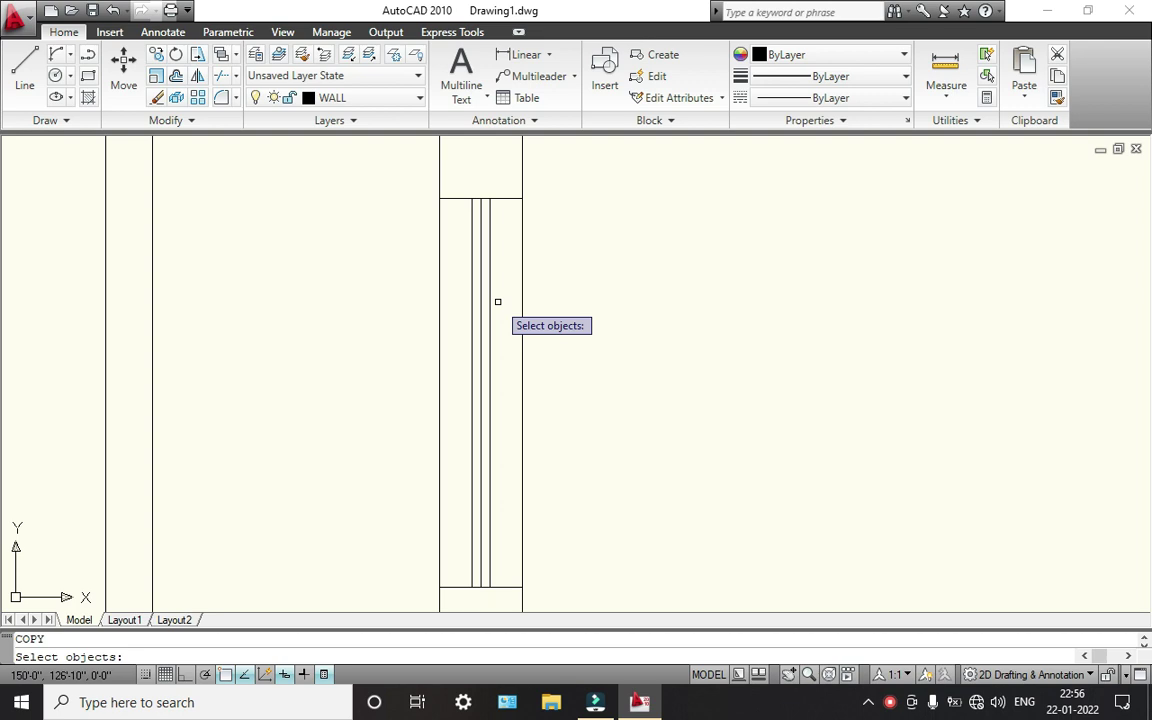
click(496, 301)
click(454, 171)
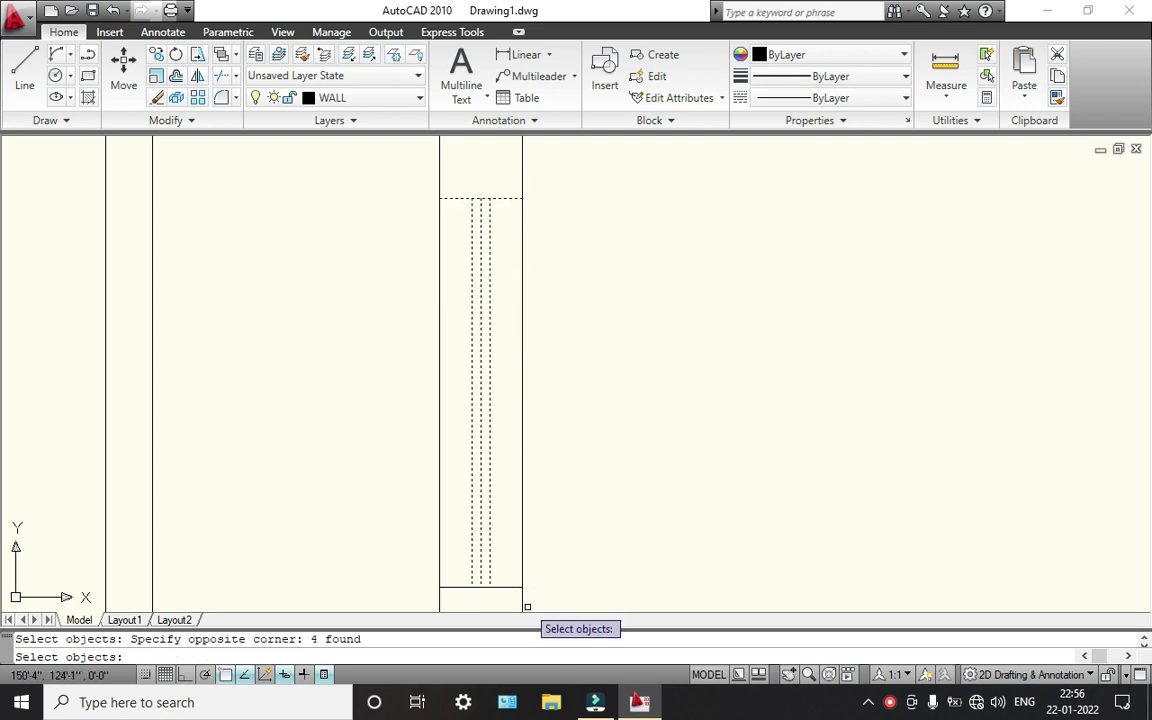
click(472, 548)
key(Return)
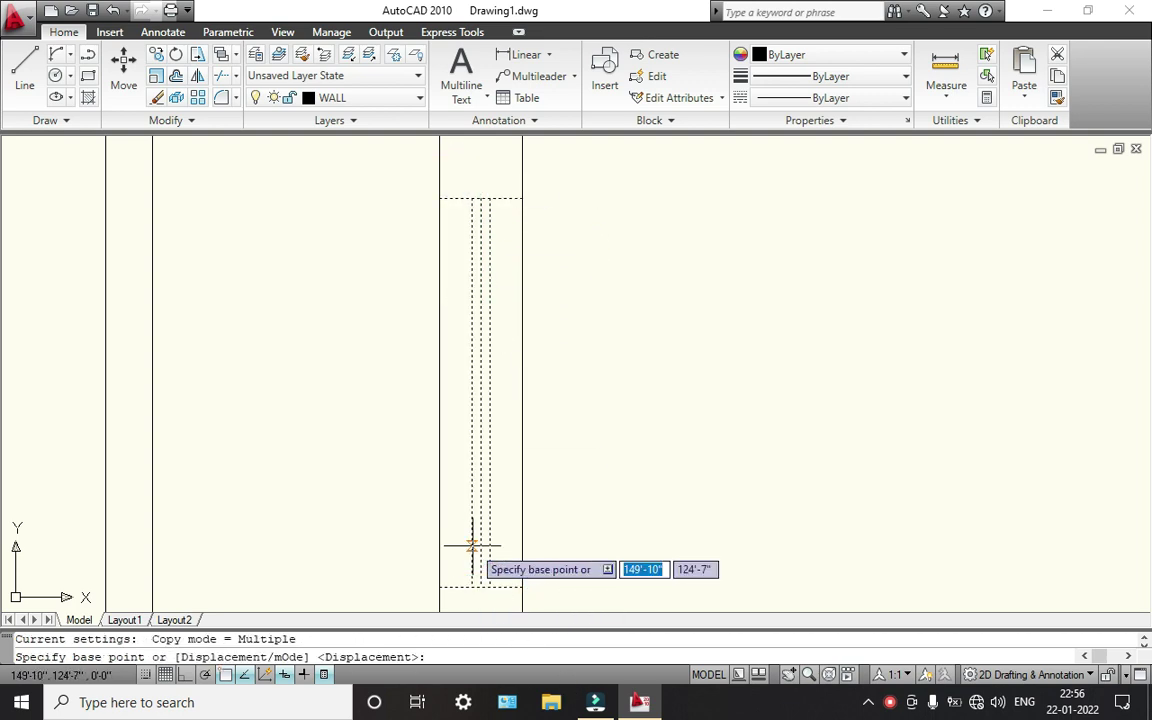
click(440, 200)
scroll(704, 380, down, 6)
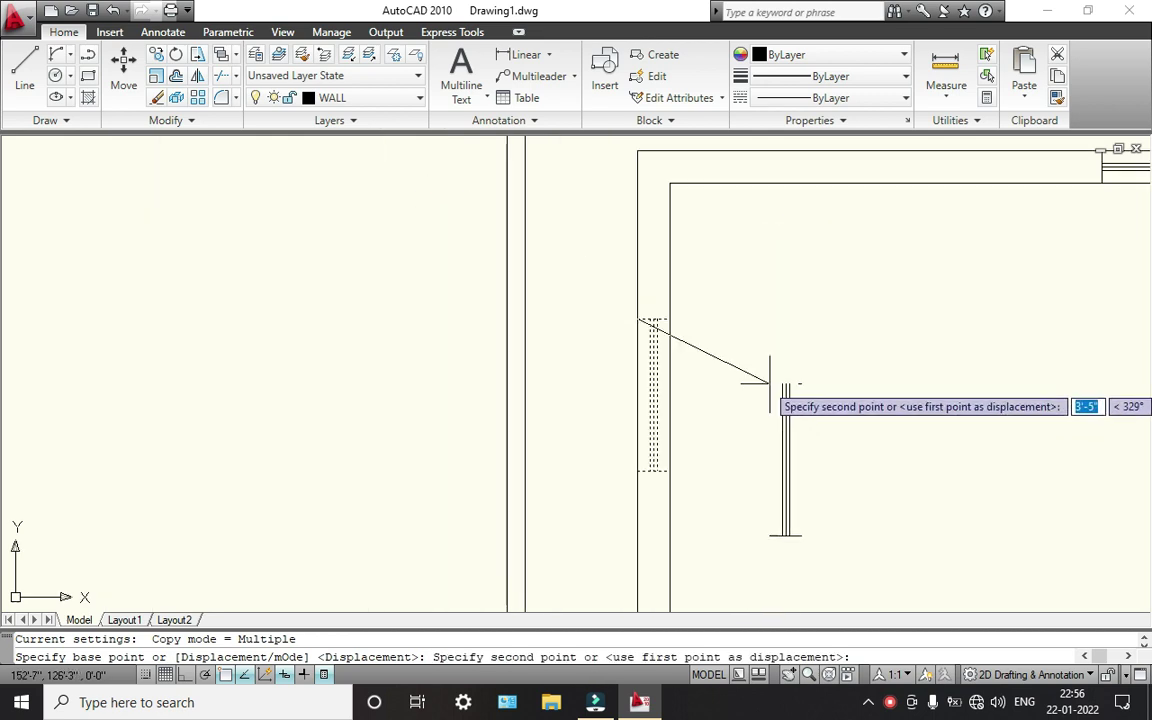
middle_drag(768, 382, 484, 336)
middle_drag(630, 329, 296, 315)
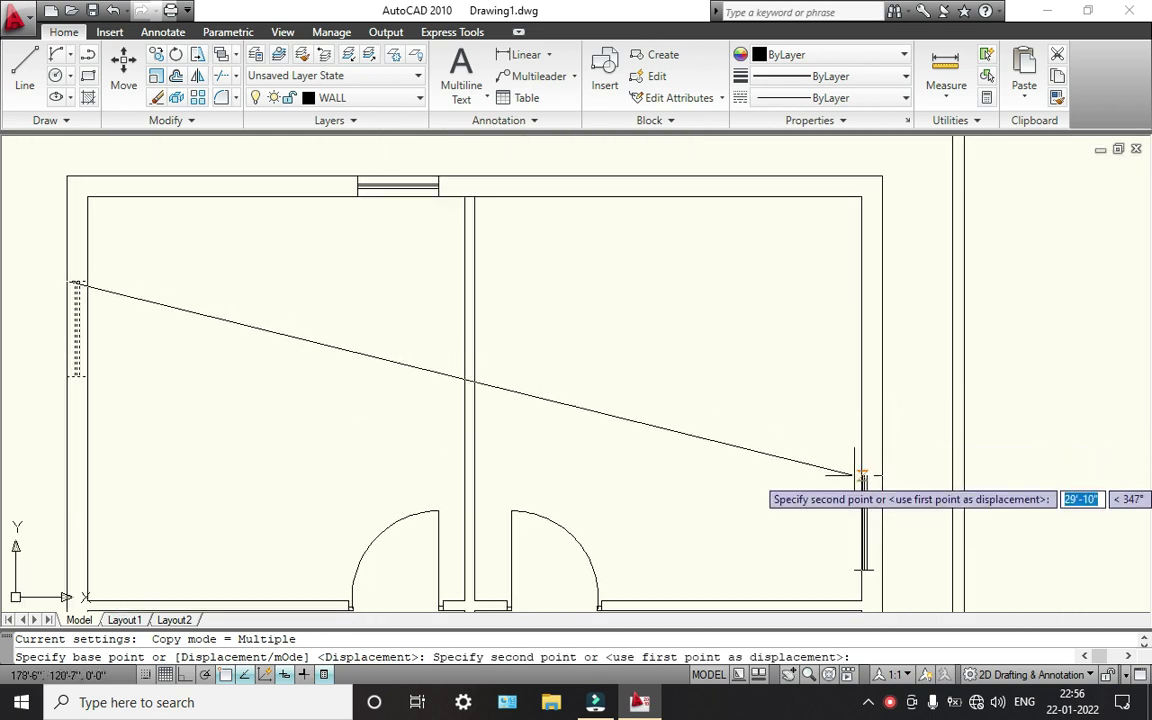
scroll(866, 375, up, 2)
click(868, 262)
- Place a second copy of the vertical window in the right wall just above the entrance door
scroll(755, 440, down, 2)
scroll(748, 434, down, 5)
scroll(705, 380, up, 8)
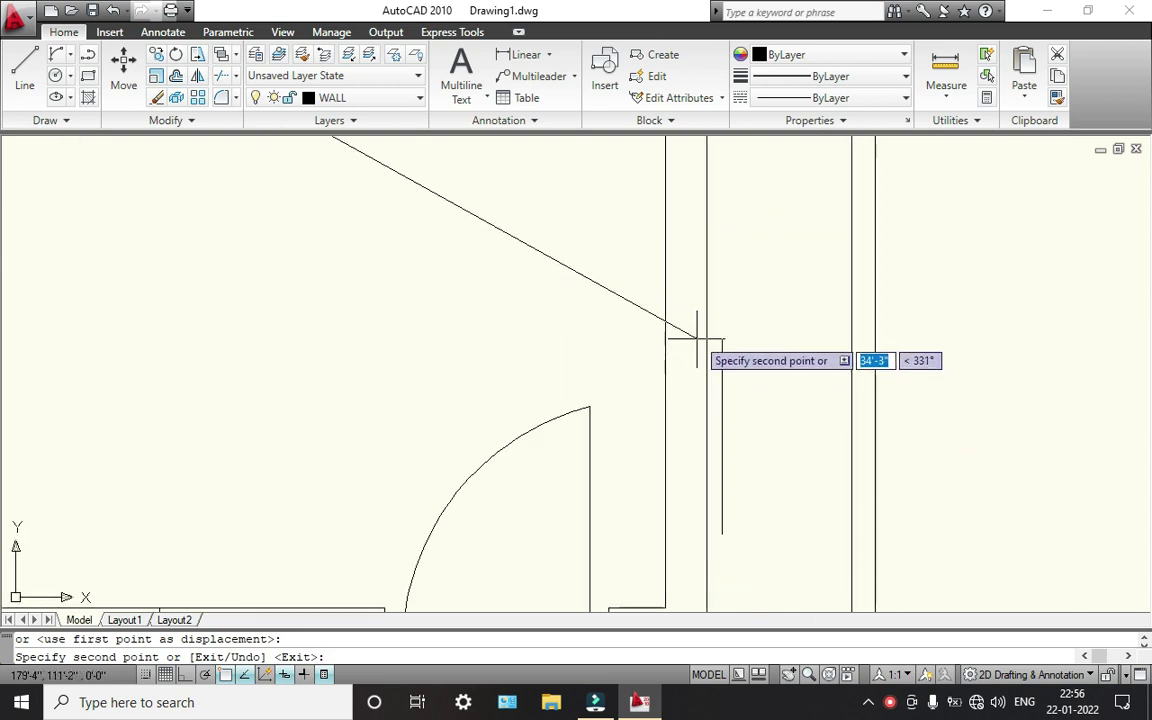
click(662, 248)
scroll(553, 329, down, 4)
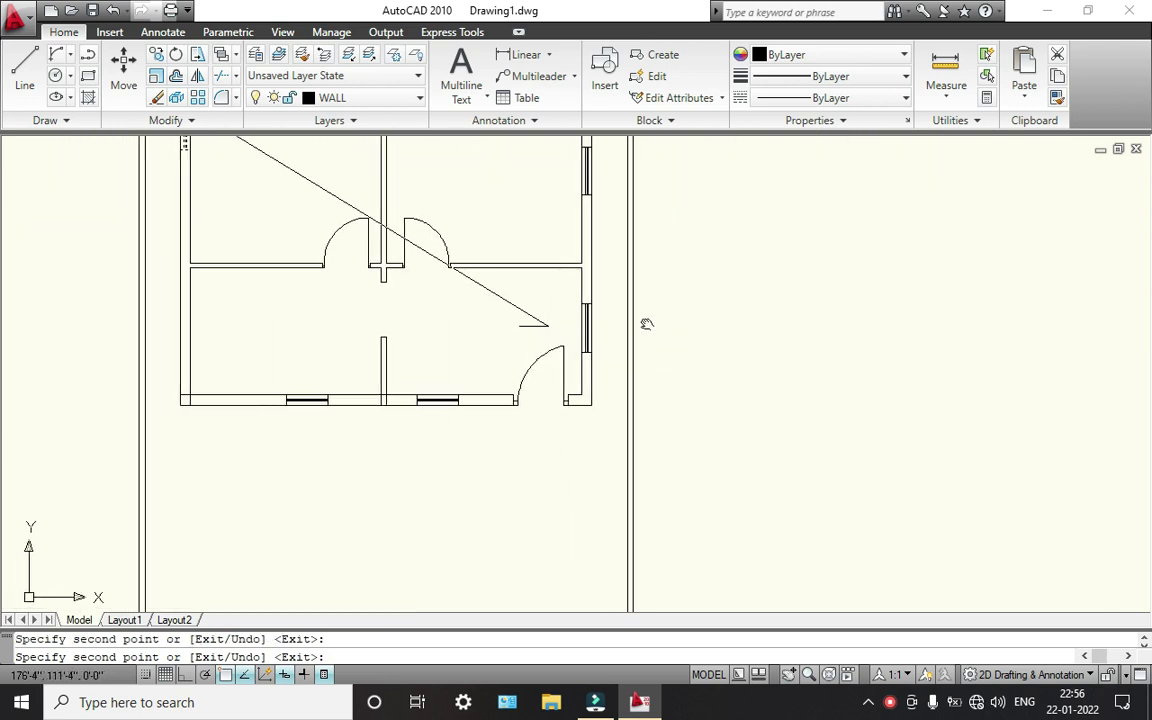
key(Escape)
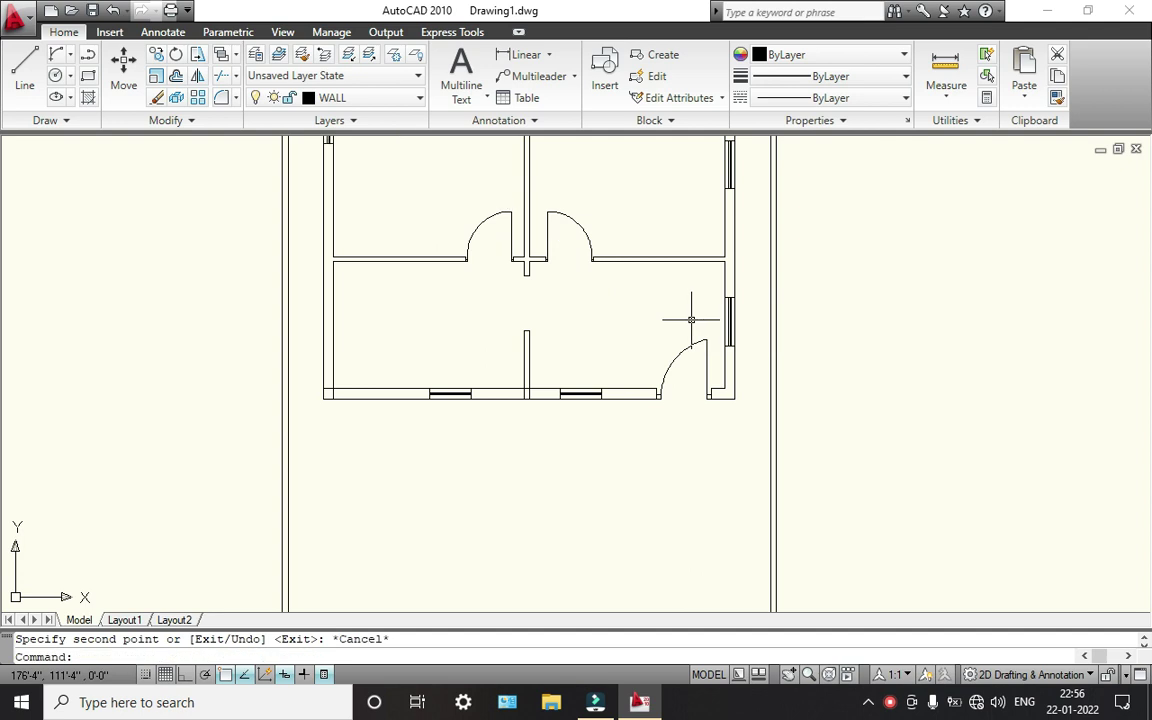
scroll(590, 400, up, 8)
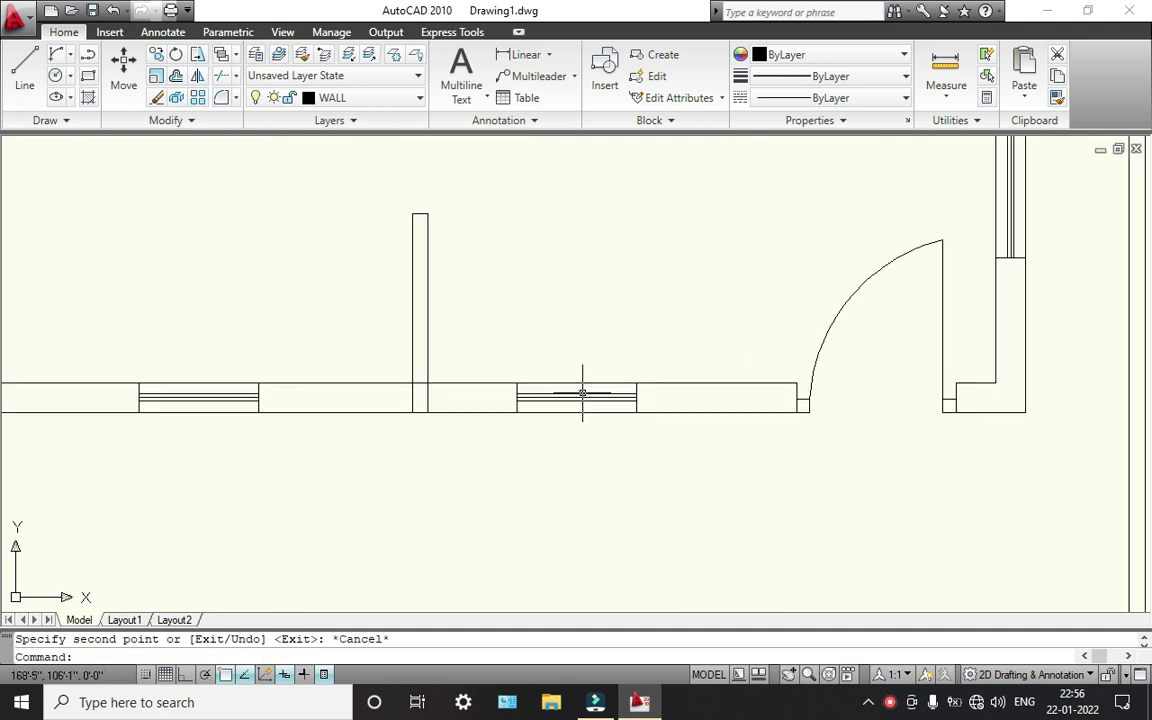
scroll(580, 391, down, 5)
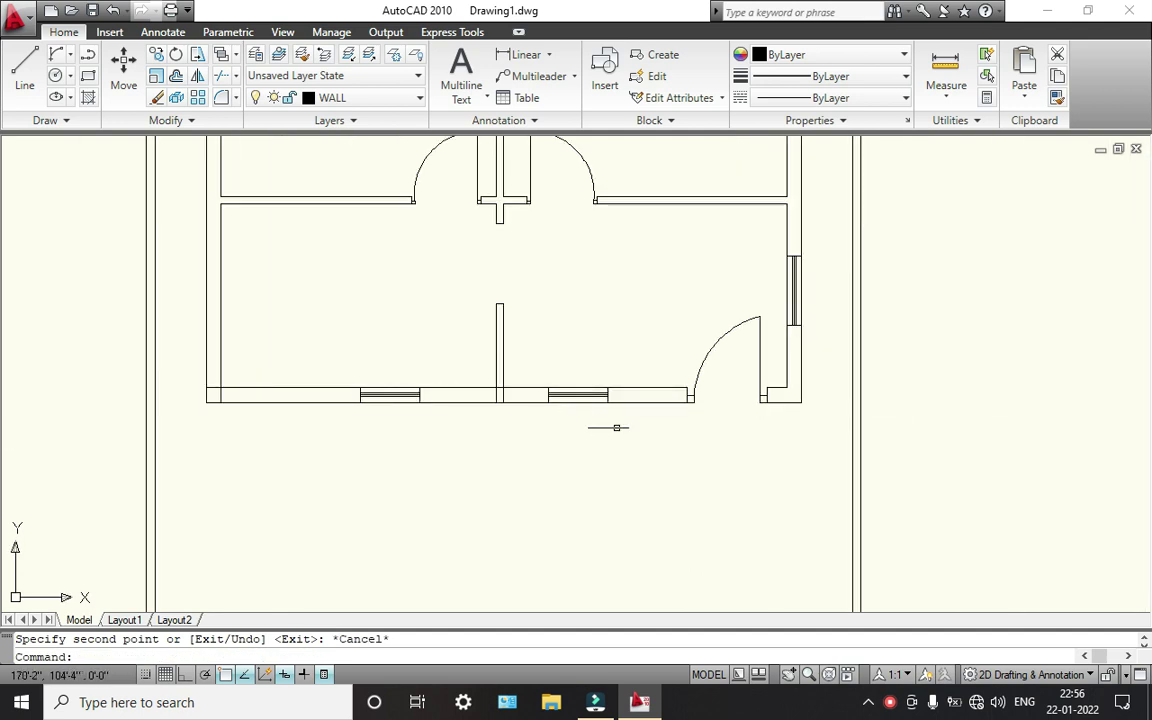
middle_drag(282, 258, 449, 531)
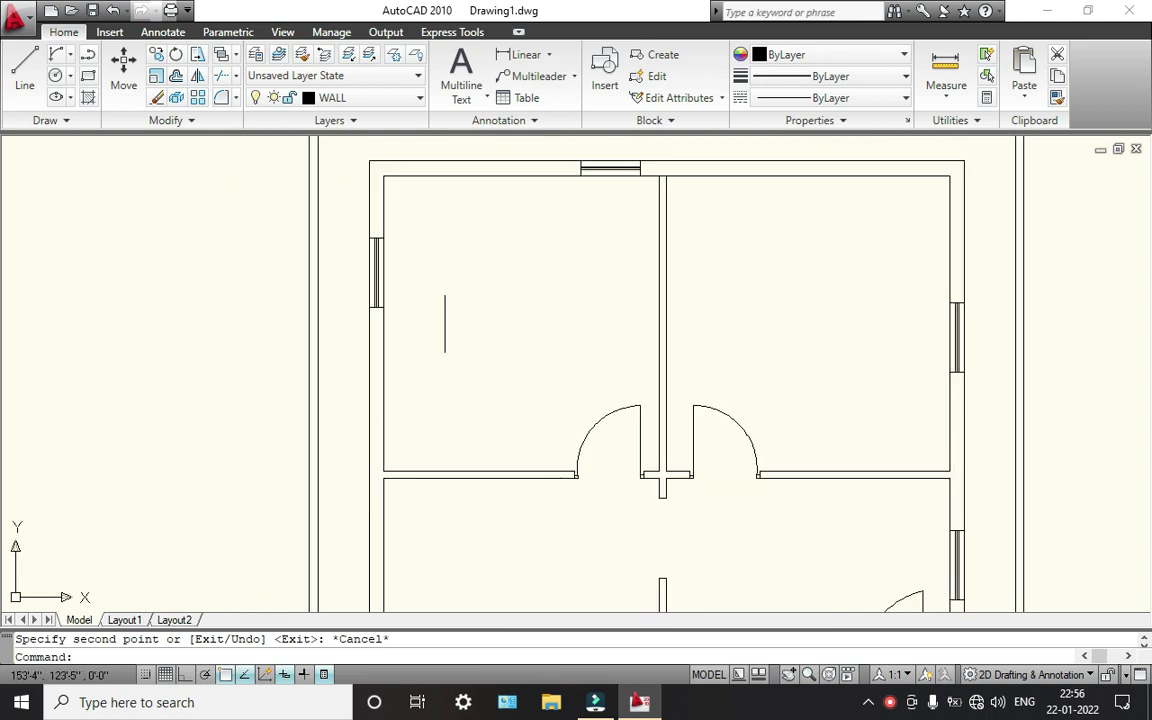
middle_drag(463, 320, 420, 256)
scroll(603, 435, down, 2)
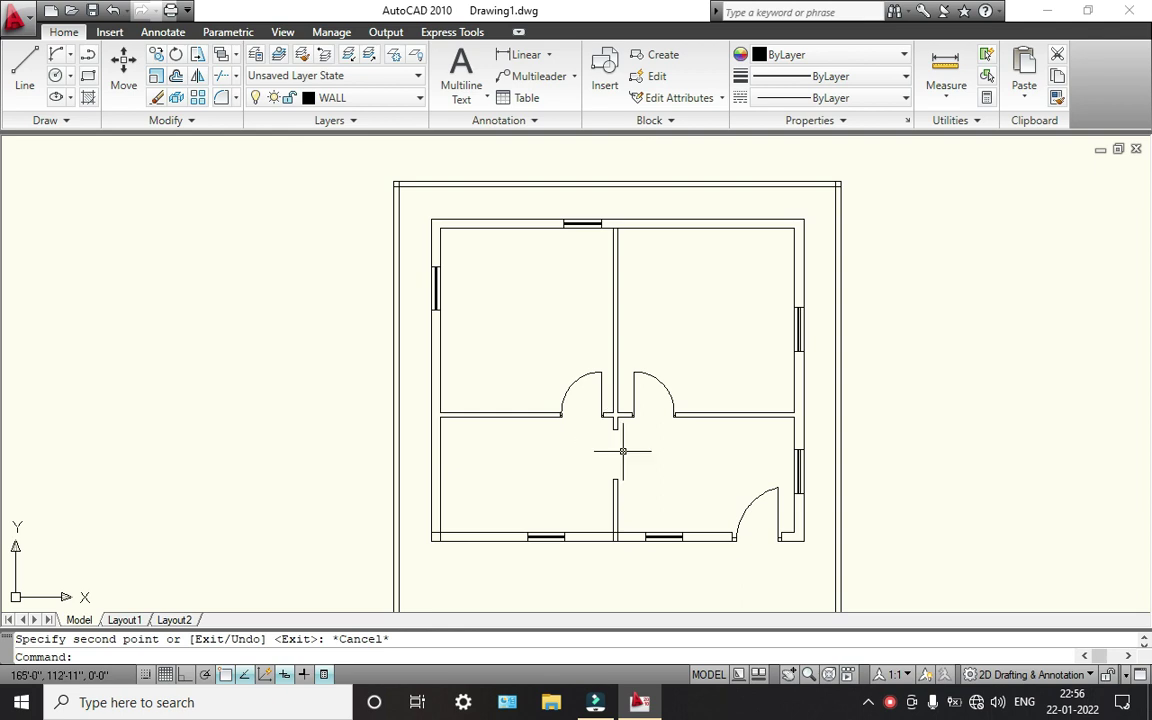
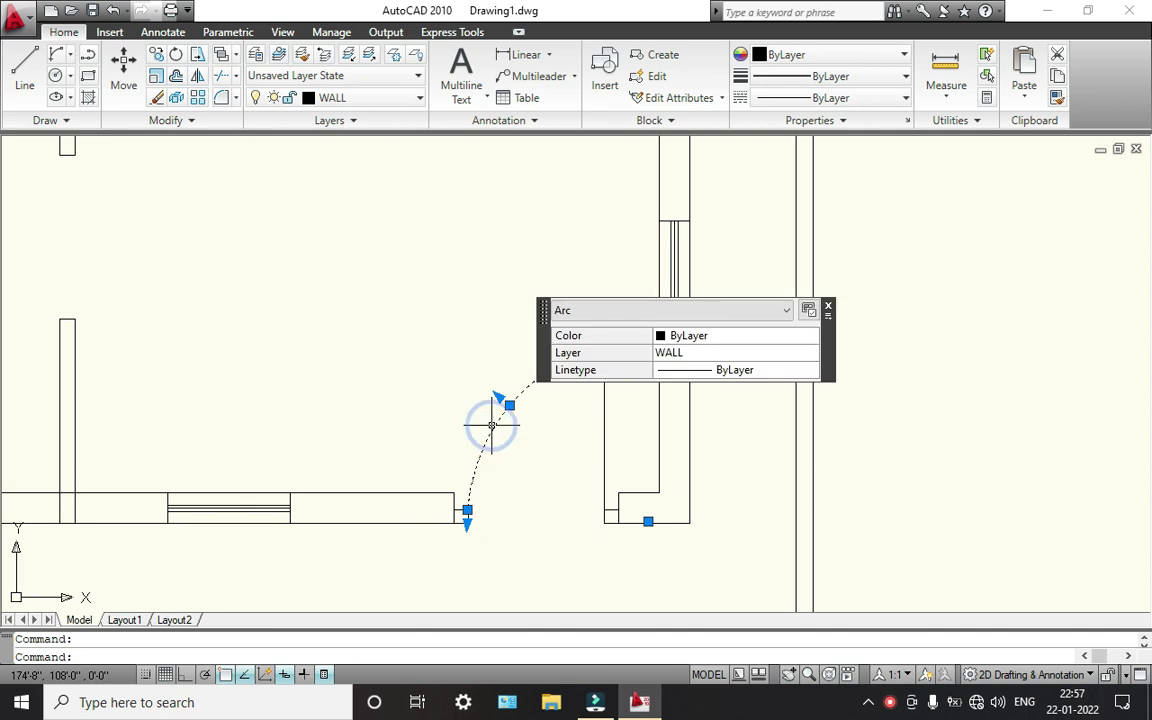
- Clear the door arc selection and select the lines of the window in the upper wall
key(Escape)
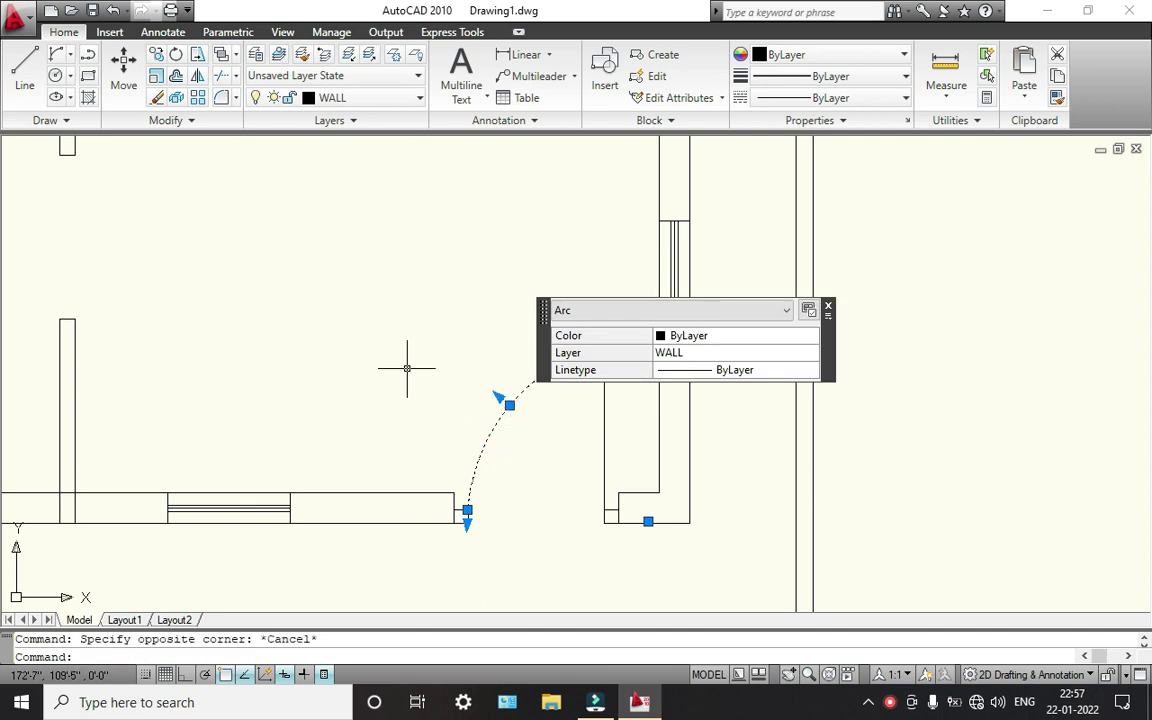
key(Escape)
scroll(400, 367, down, 3)
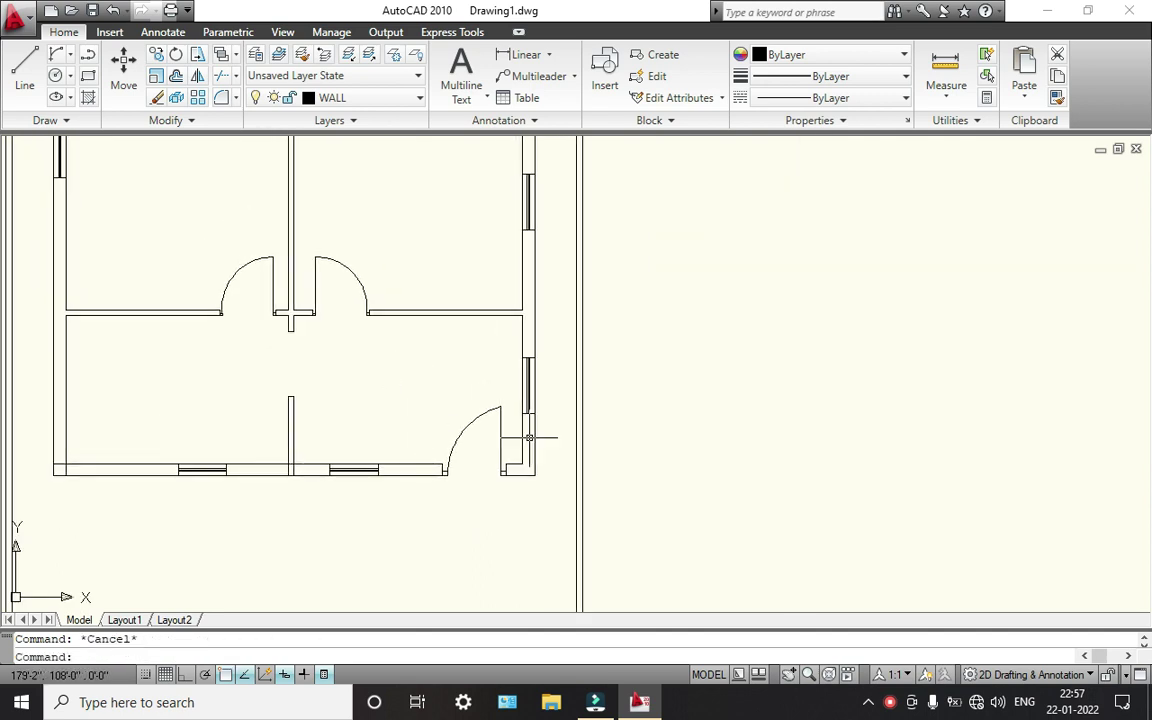
middle_drag(337, 356, 413, 444)
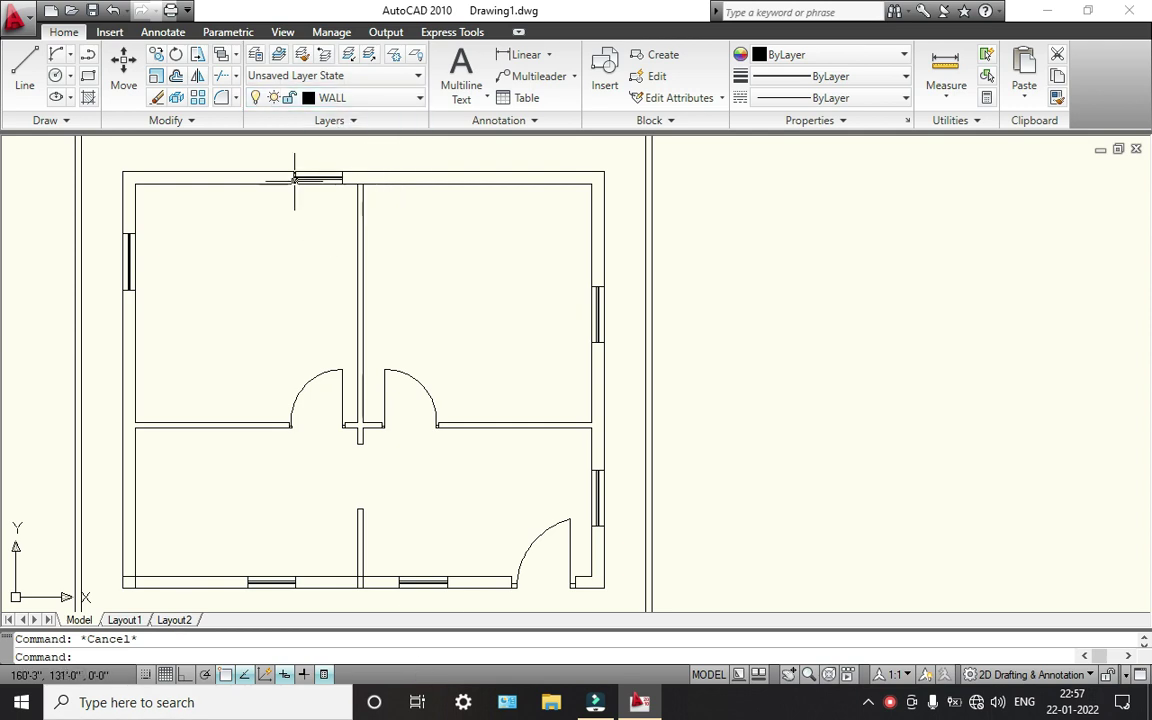
scroll(295, 178, up, 4)
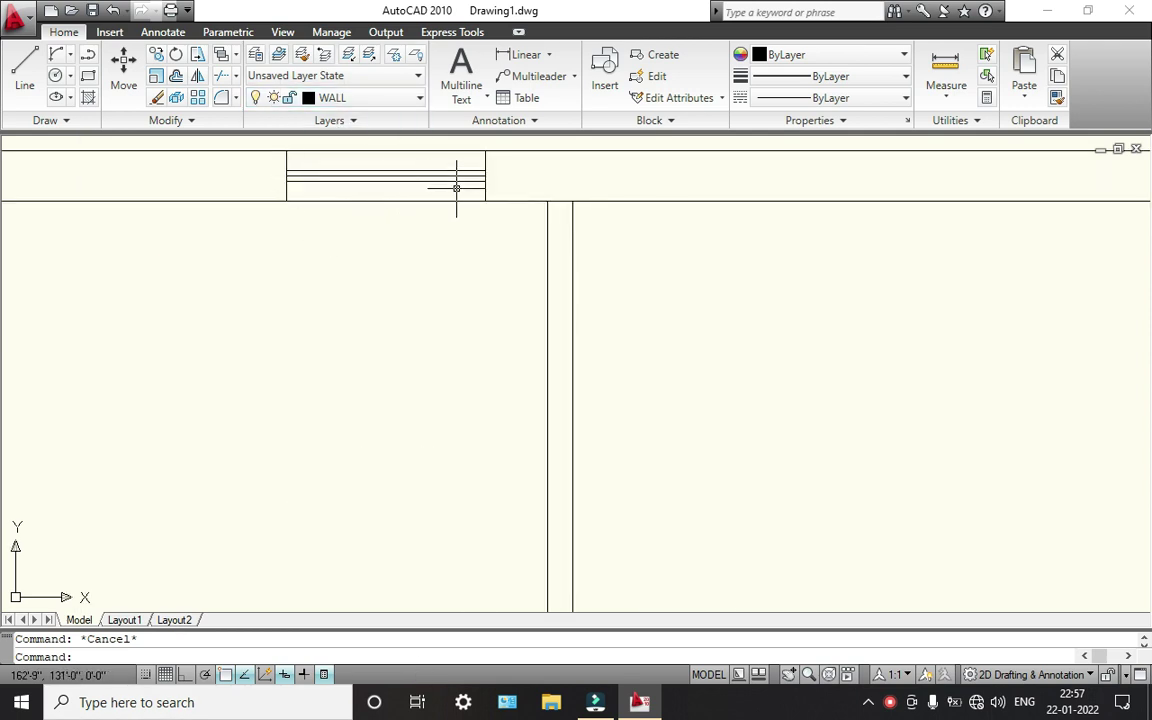
click(513, 180)
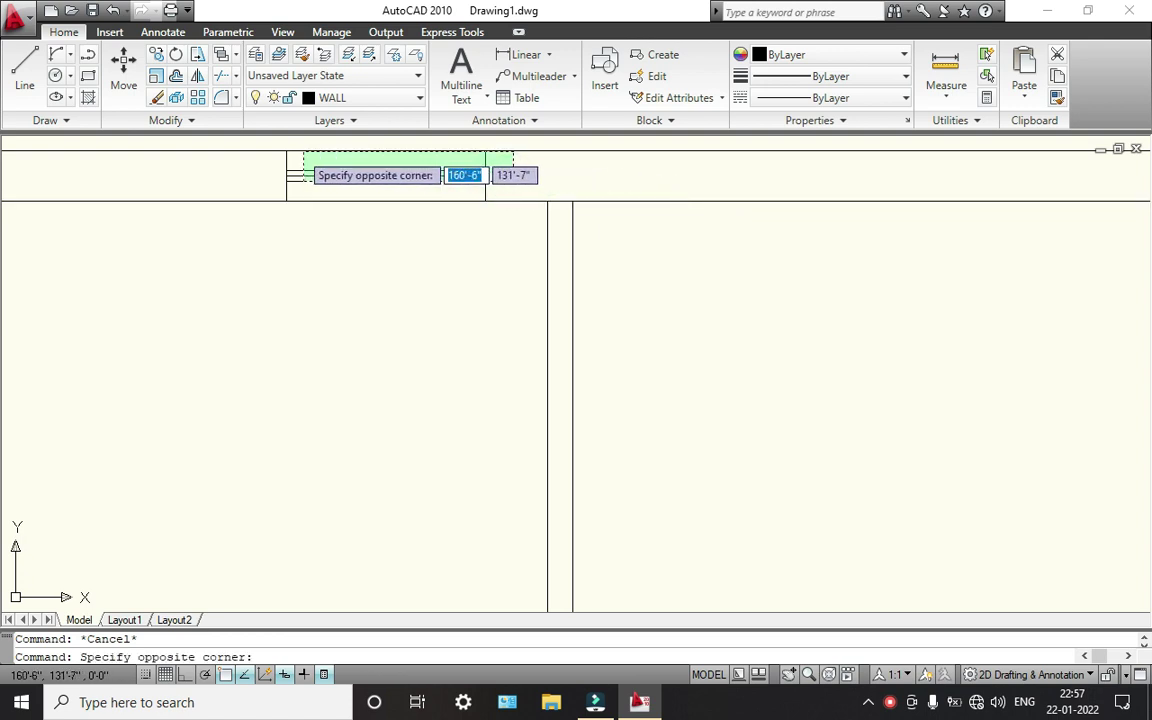
click(254, 163)
scroll(390, 232, down, 3)
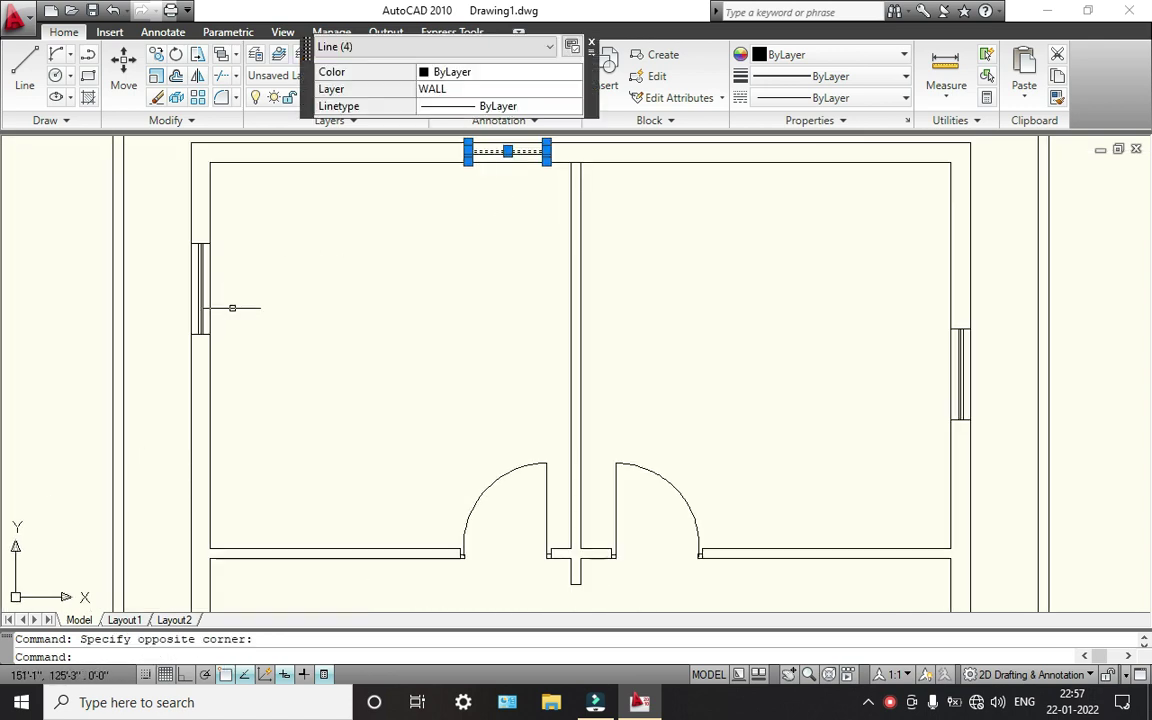
- Add the left wall's window and the upper-right room's right-wall window, including their end lines, to the selection
scroll(197, 330, up, 4)
click(218, 397)
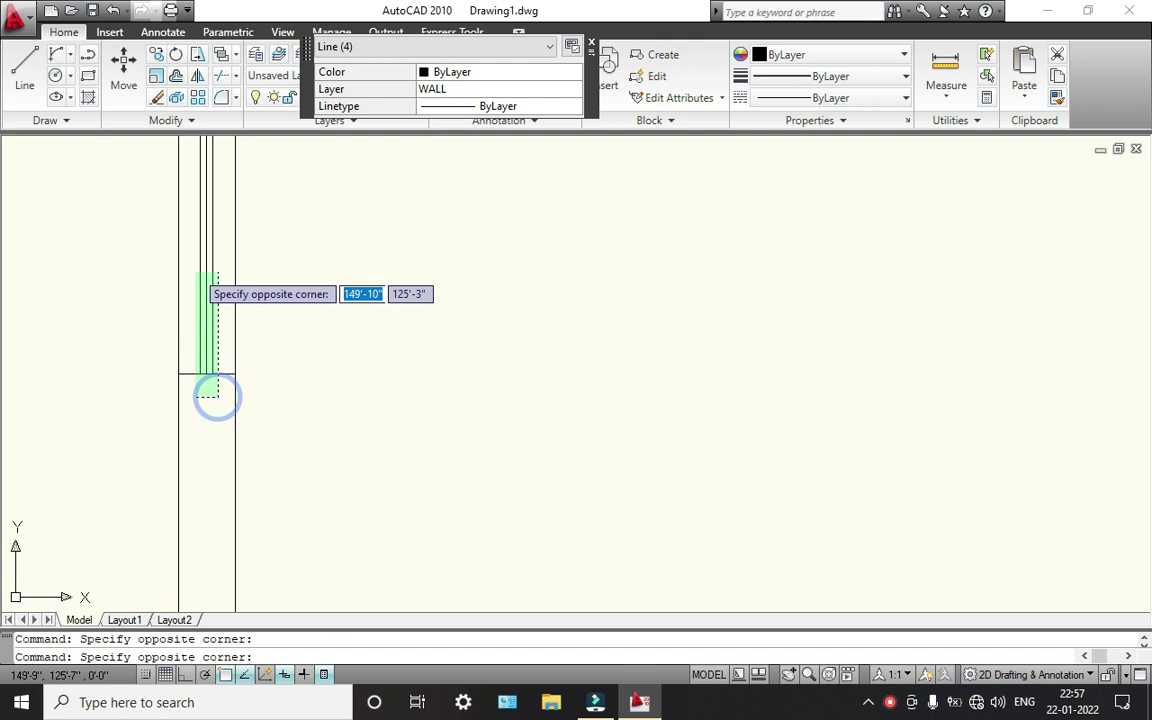
middle_drag(200, 275, 200, 343)
click(190, 153)
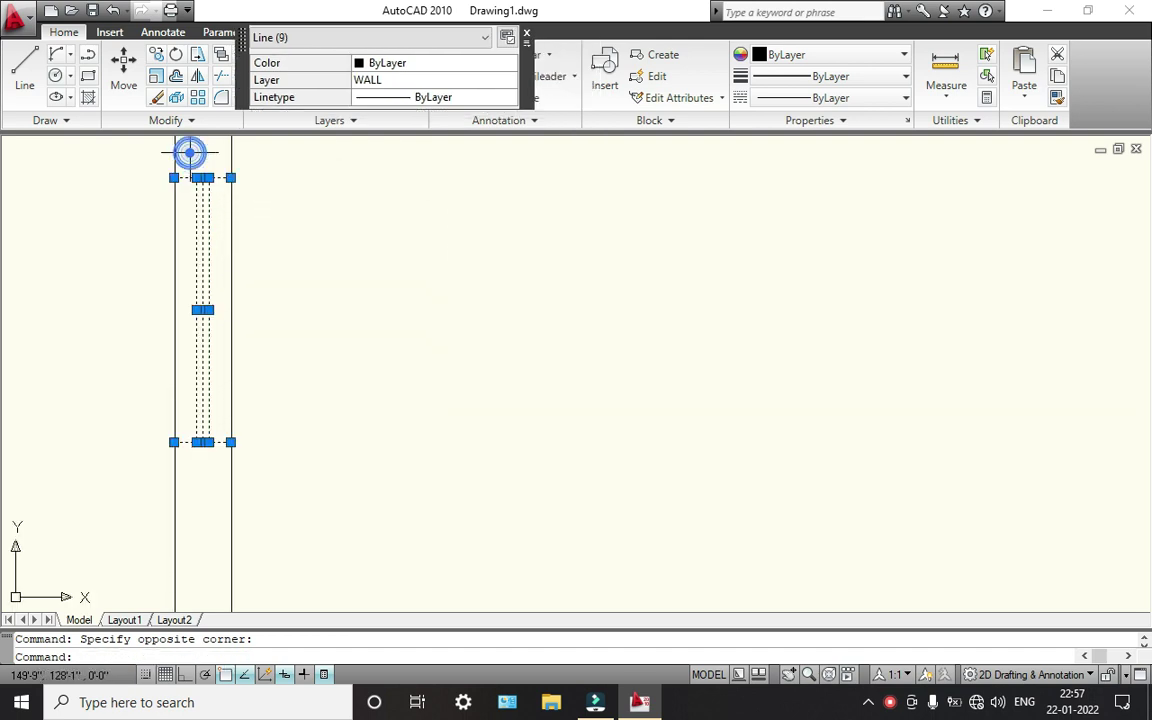
scroll(290, 242, down, 5)
middle_drag(509, 257, 378, 137)
scroll(685, 170, up, 4)
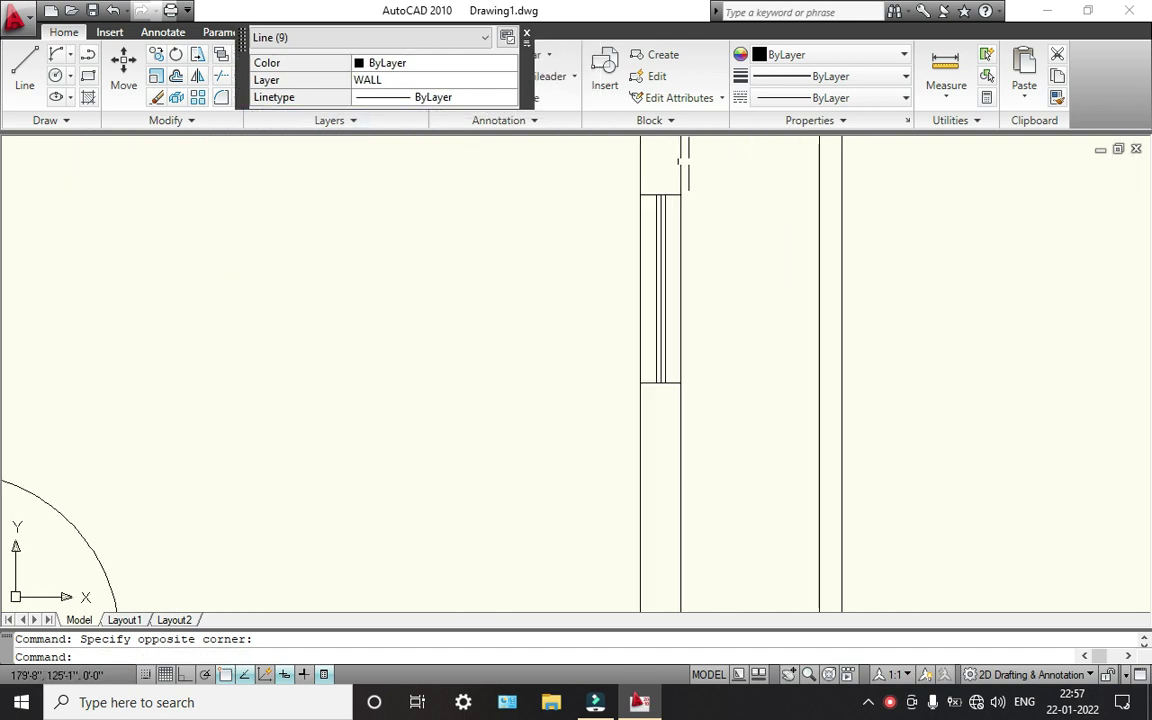
click(672, 562)
click(643, 300)
- Add the lines of the right-wall window just above the entrance door to the selection
scroll(640, 320, down, 4)
scroll(628, 338, down, 3)
scroll(530, 290, up, 7)
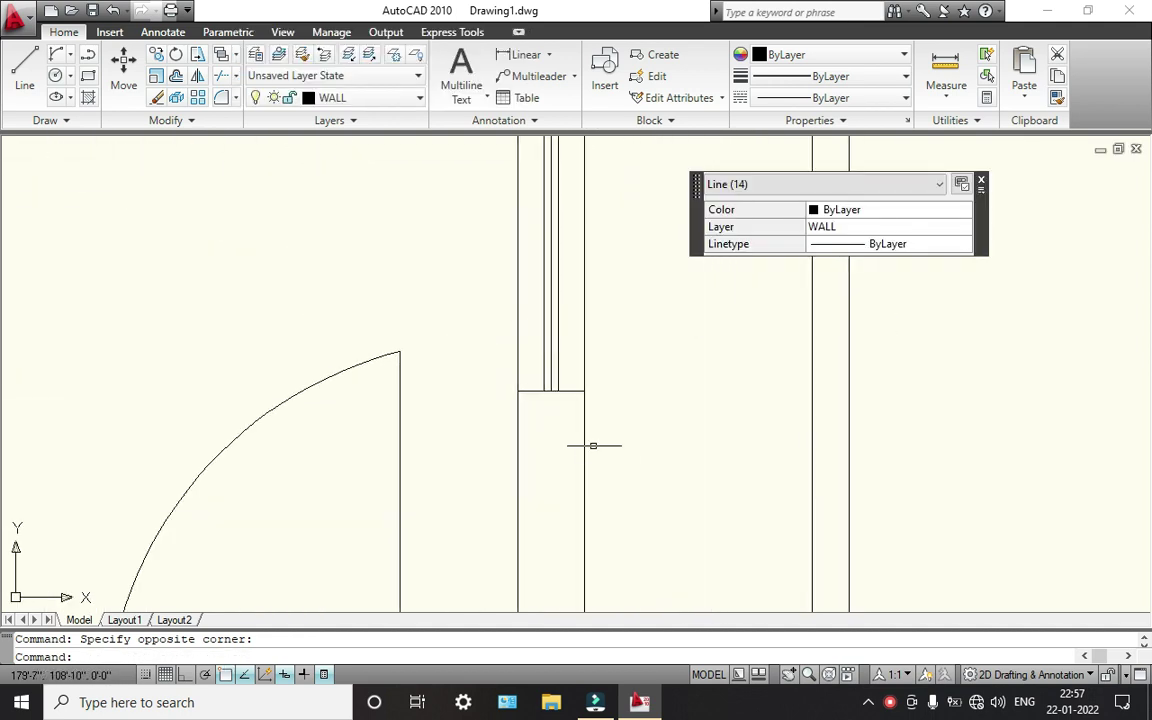
click(566, 416)
middle_drag(527, 206, 535, 383)
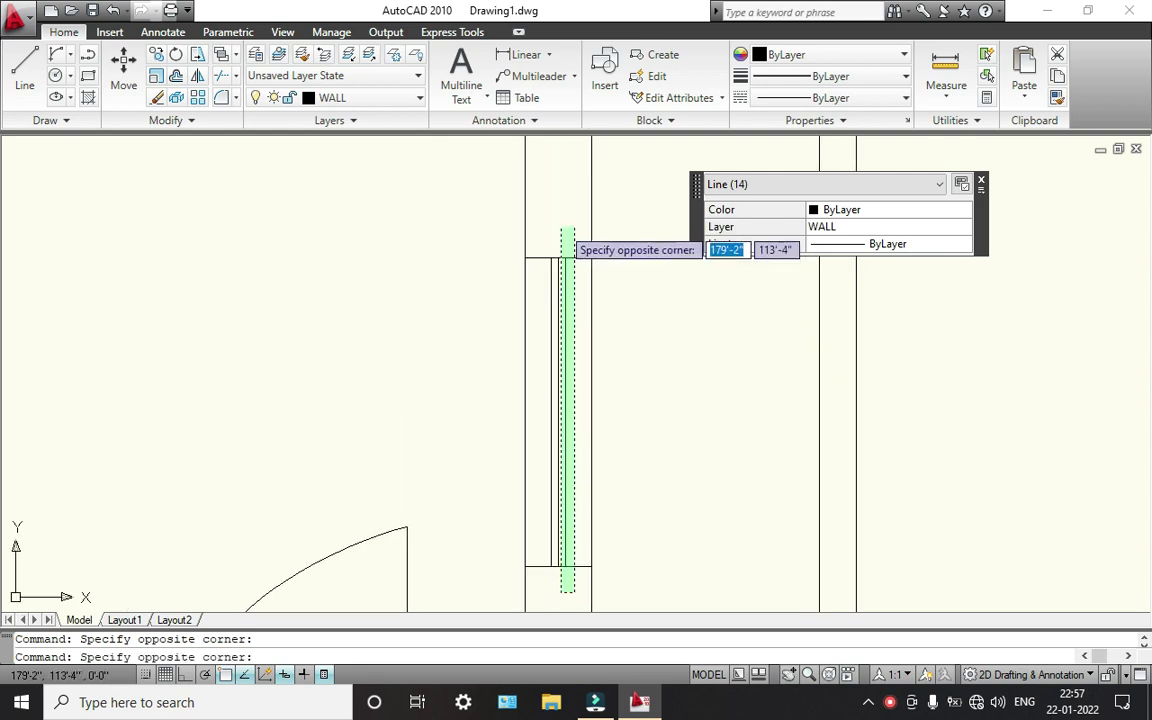
click(546, 216)
- Add all lines of the lower wall's window between the interior partition and the entrance door to the selection
scroll(540, 231, down, 5)
scroll(729, 266, up, 10)
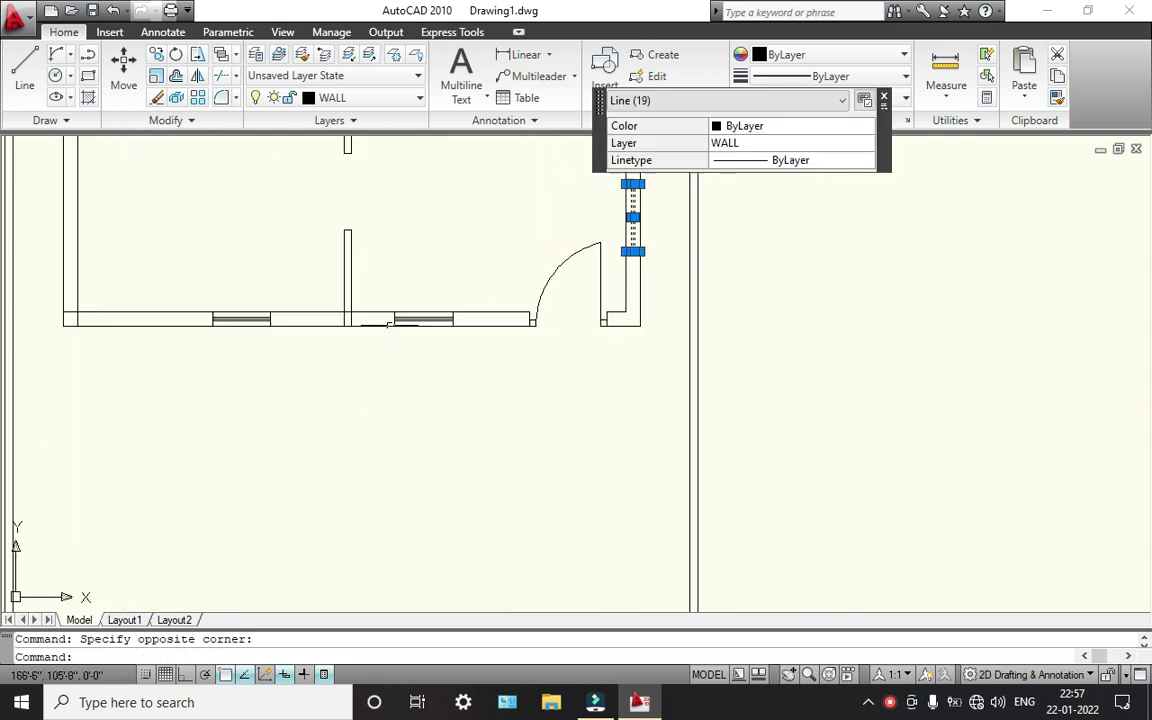
click(777, 282)
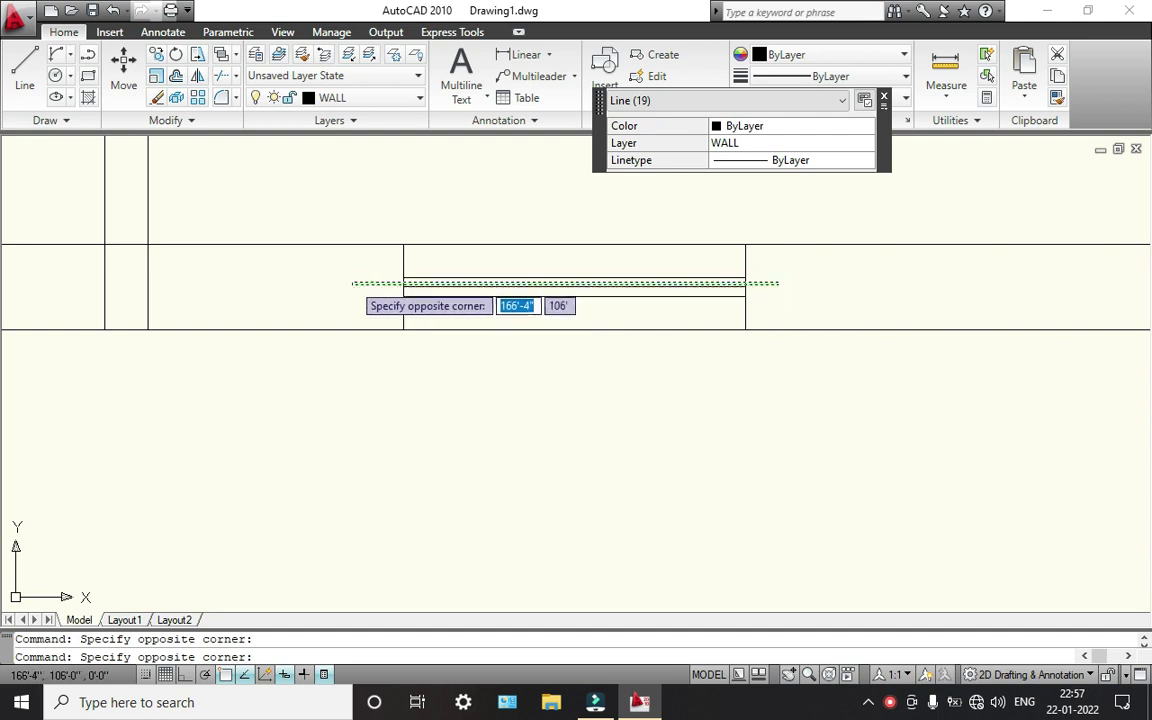
click(352, 308)
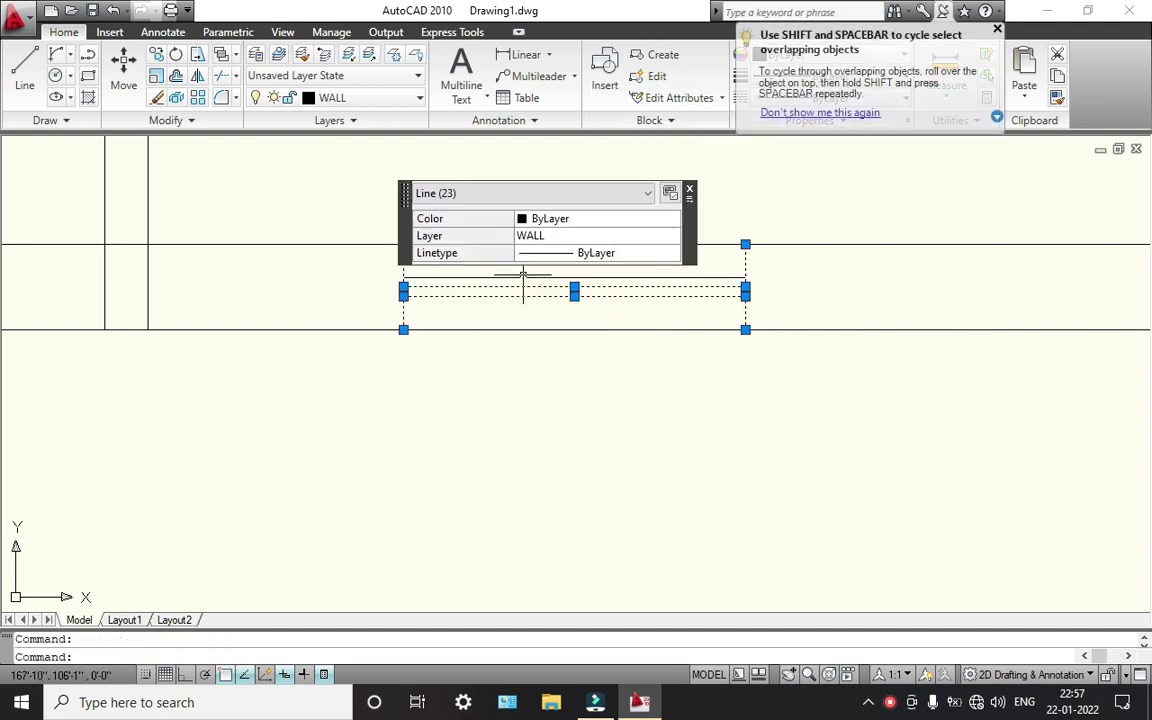
click(521, 281)
- Add the lower wall's window left of the partition to the selection and assign all selected window lines to the WINDOW layer
scroll(347, 404, down, 5)
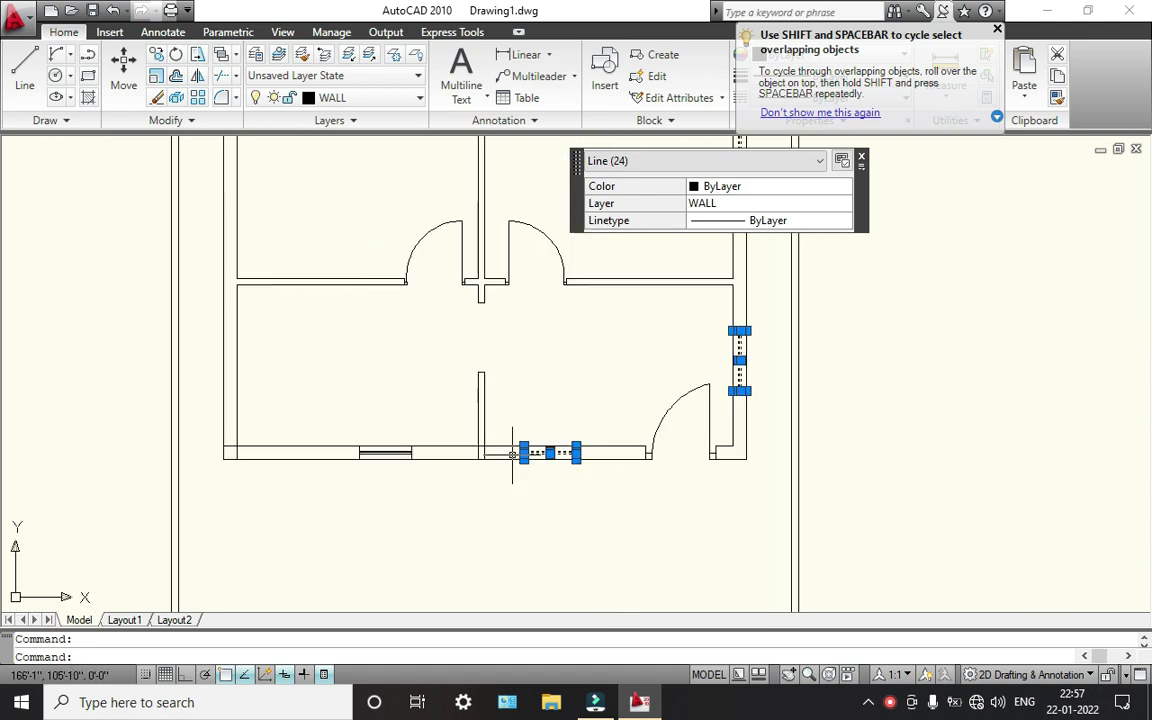
scroll(347, 404, down, 2)
middle_drag(347, 404, 352, 505)
scroll(357, 396, up, 7)
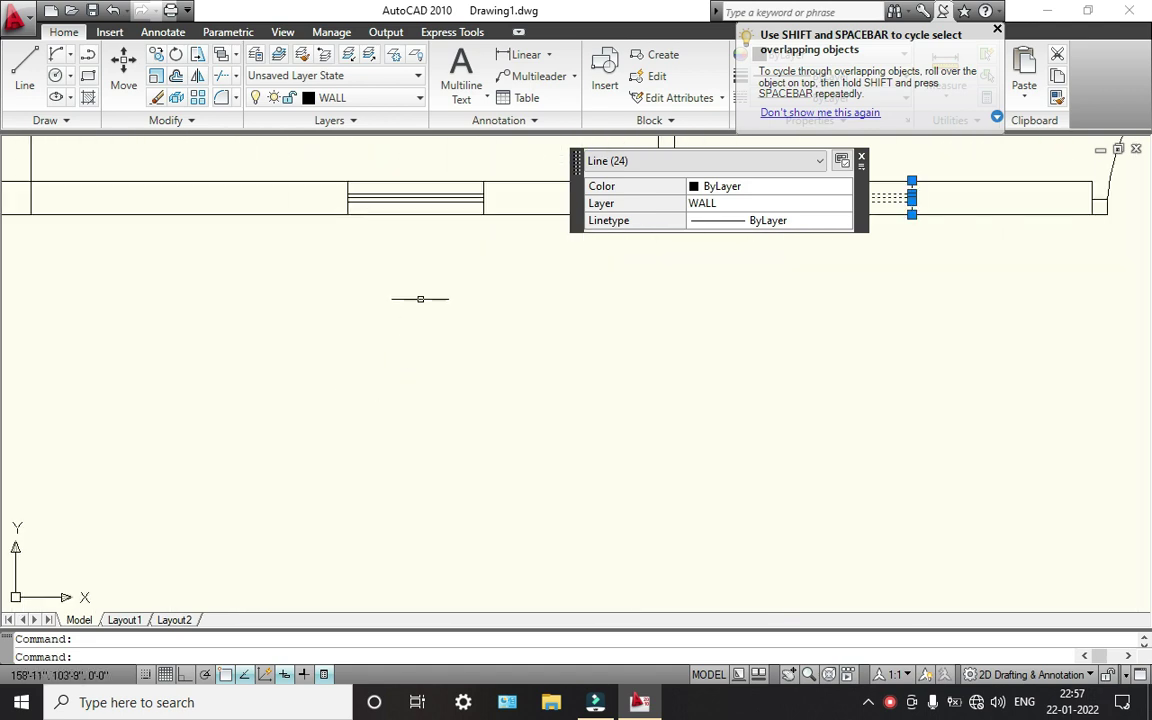
click(478, 290)
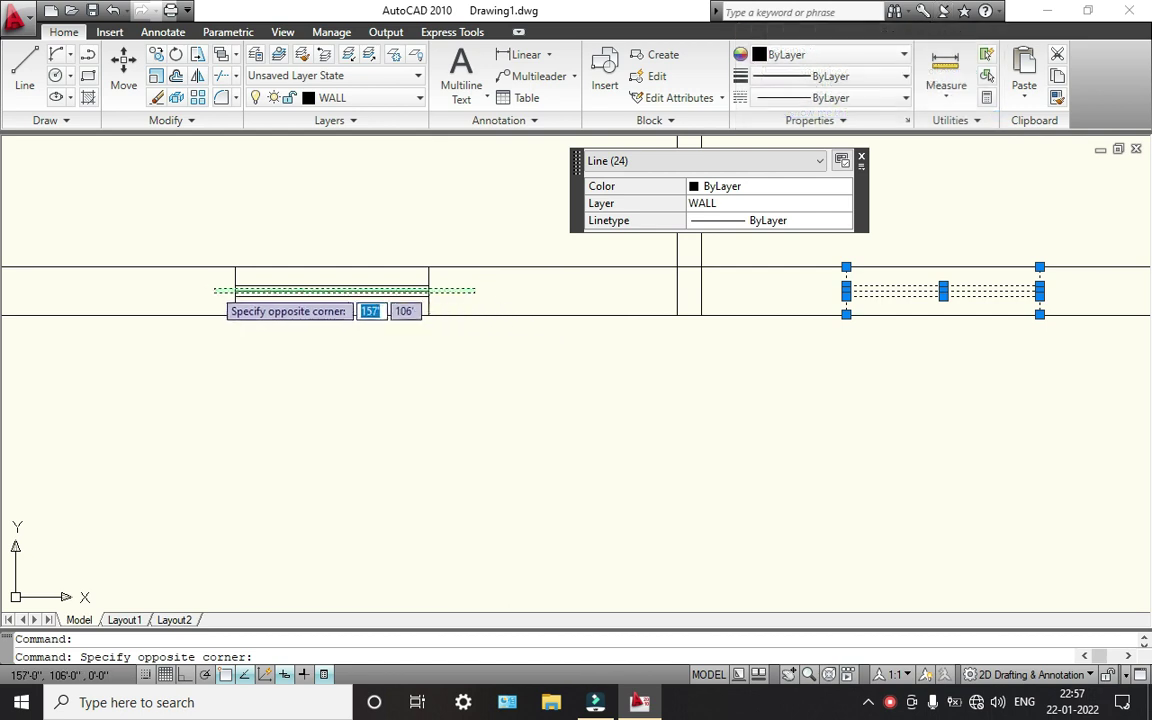
click(193, 281)
scroll(355, 301, up, 6)
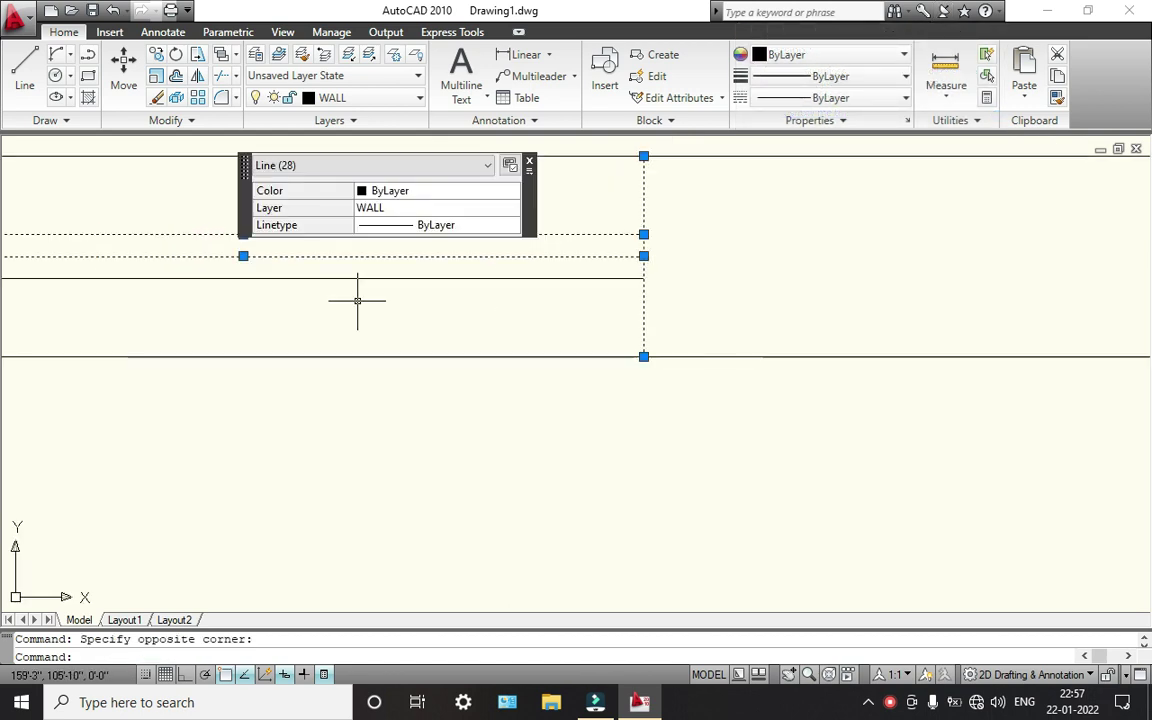
click(370, 278)
scroll(372, 290, down, 9)
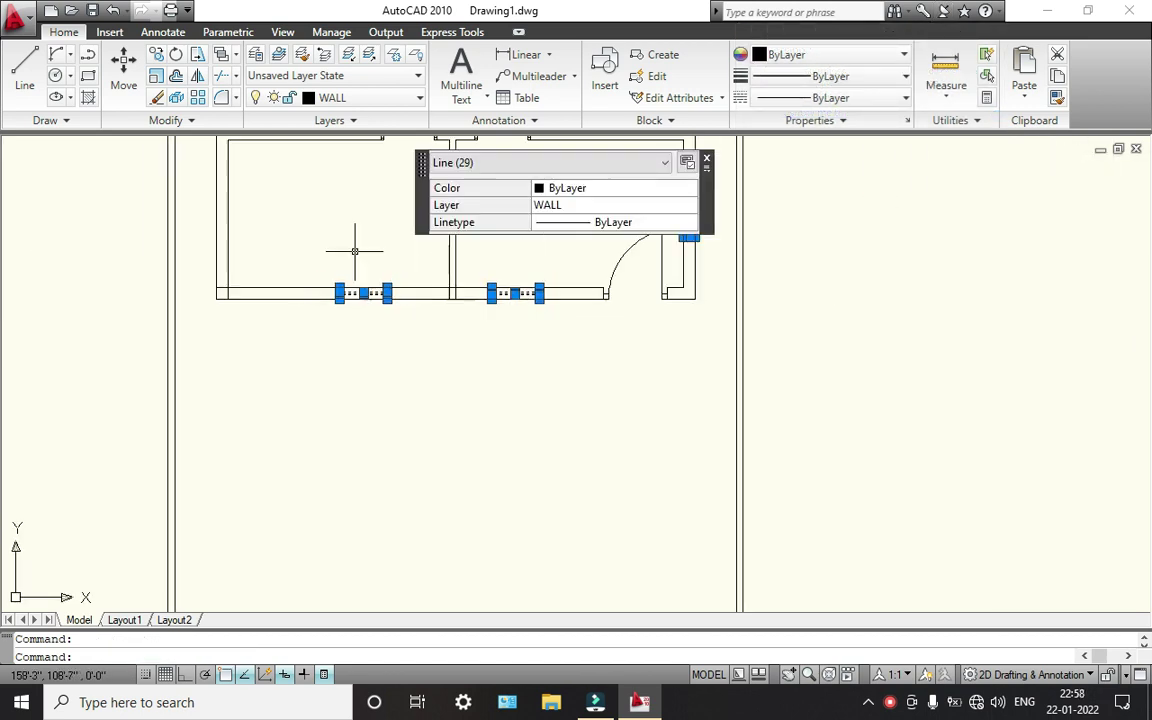
click(362, 101)
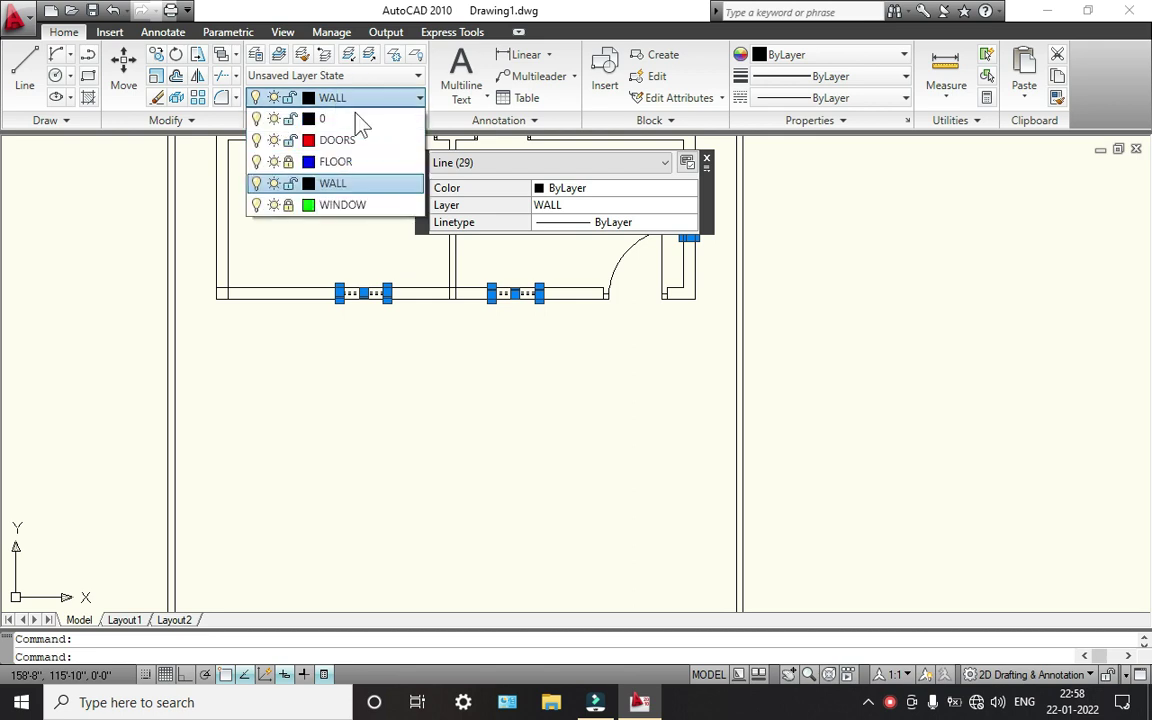
click(352, 206)
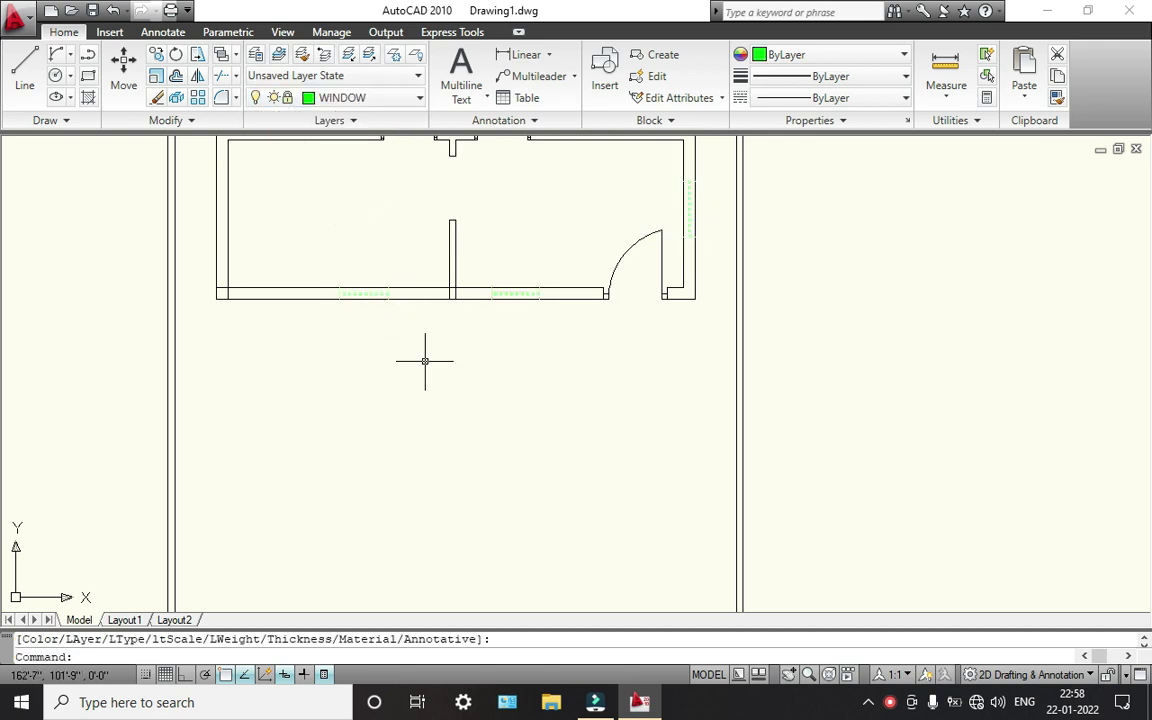
key(Escape)
scroll(332, 268, up, 5)
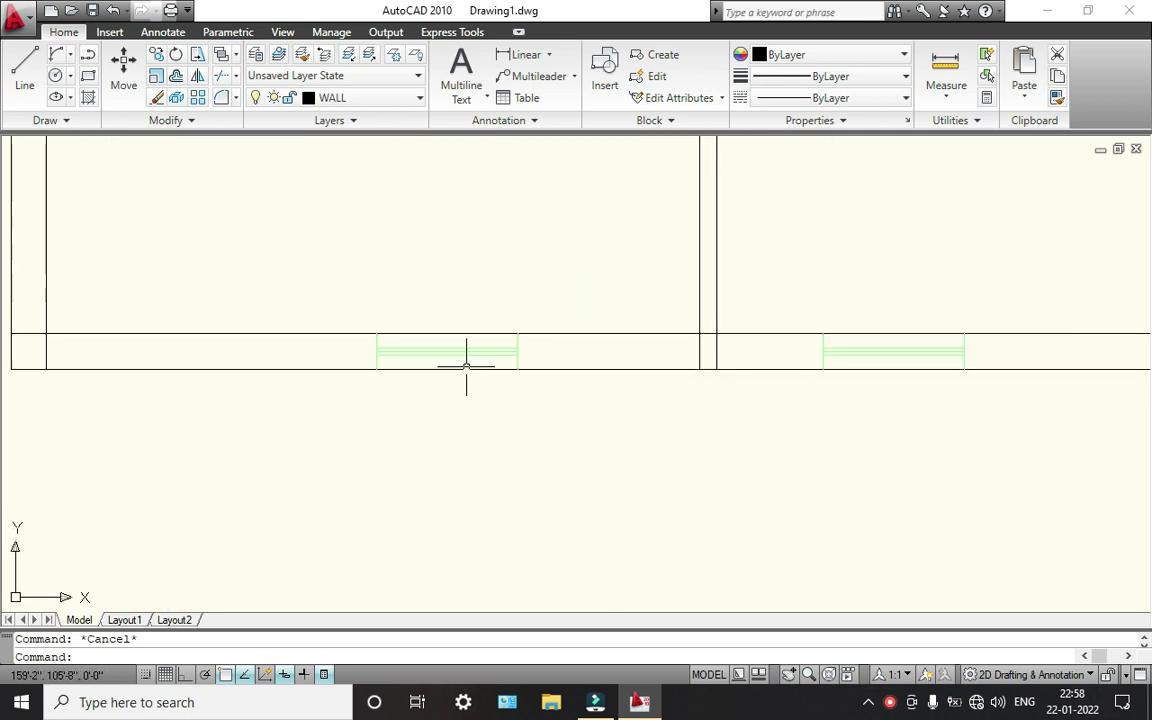
scroll(641, 385, down, 5)
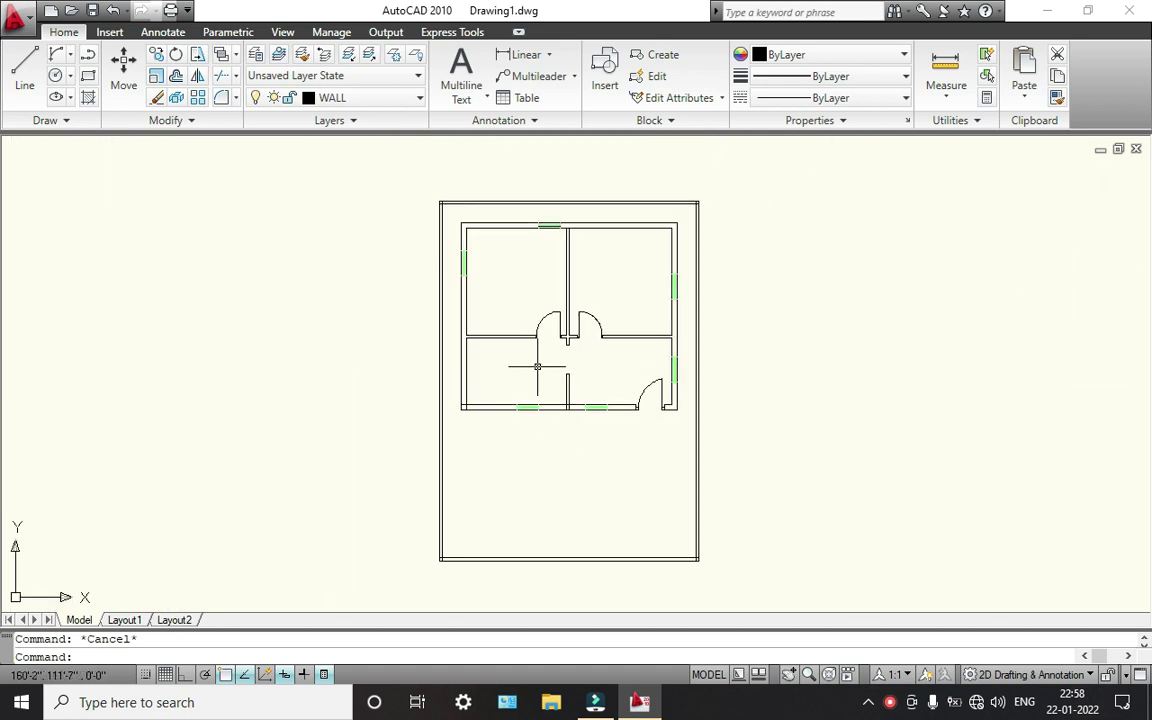
scroll(477, 340, up, 5)
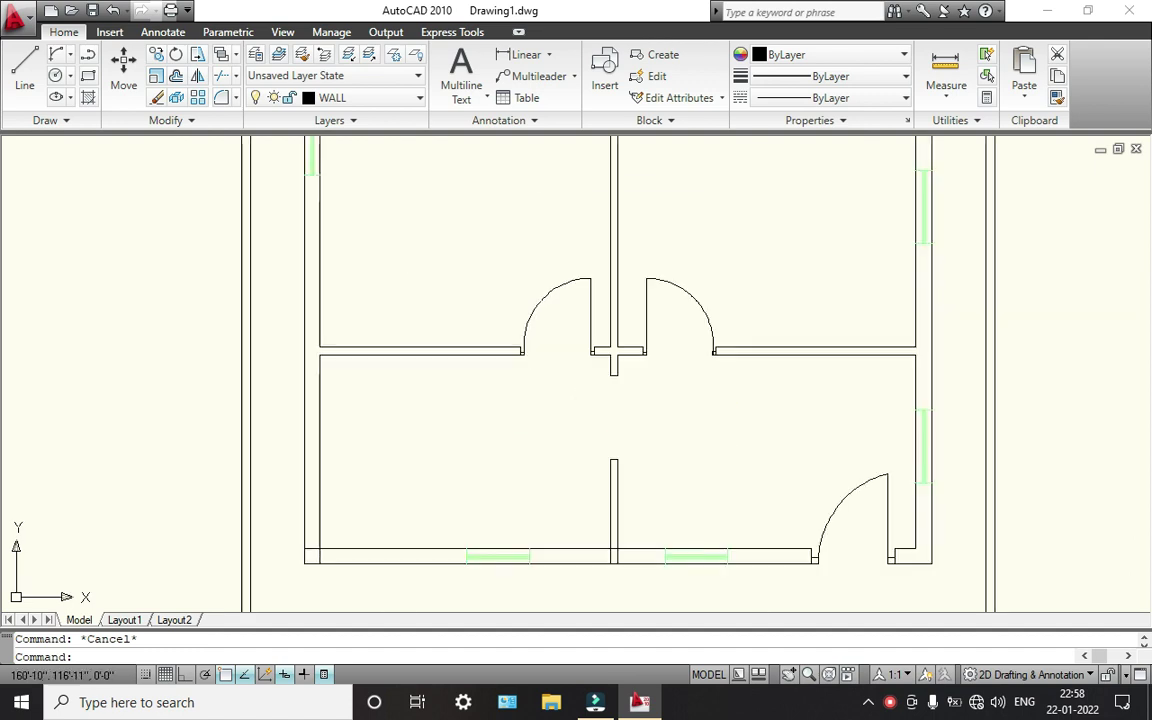
scroll(575, 347, up, 3)
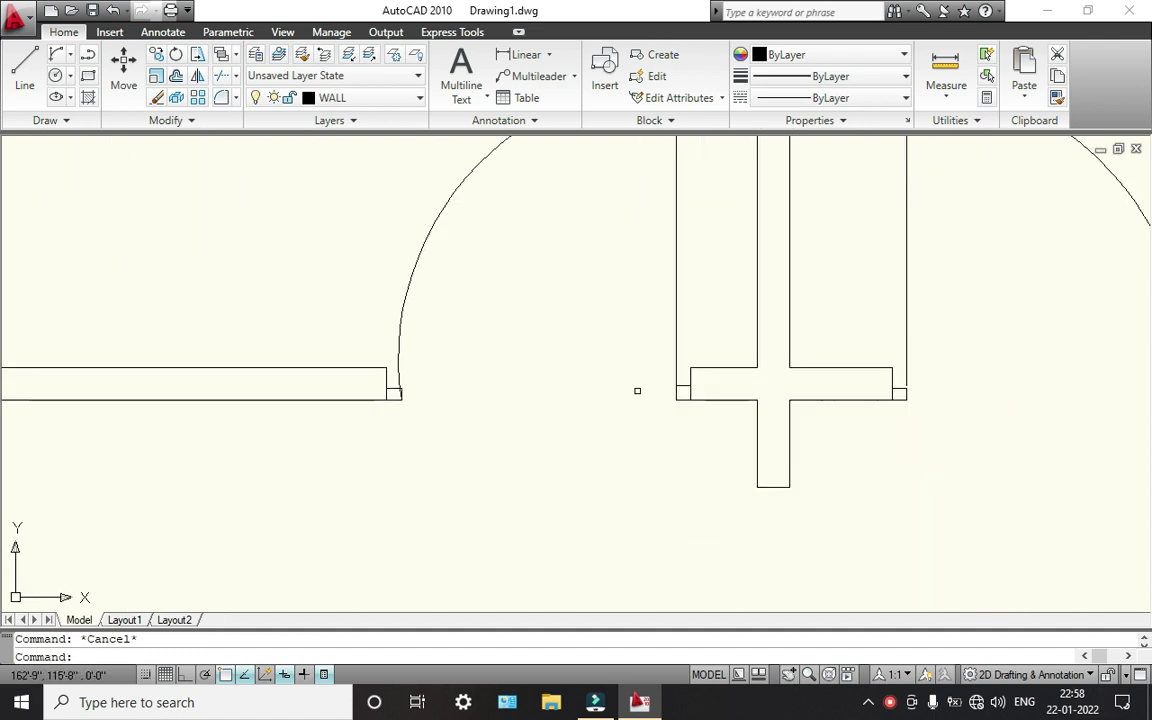
click(674, 443)
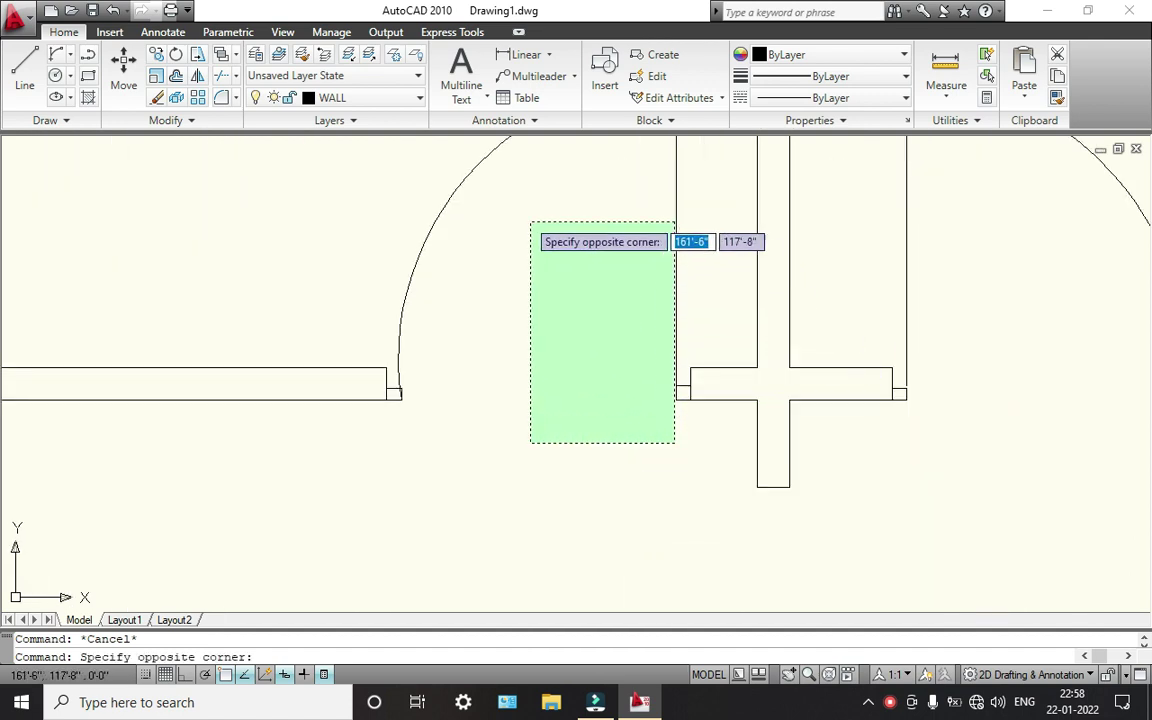
click(405, 175)
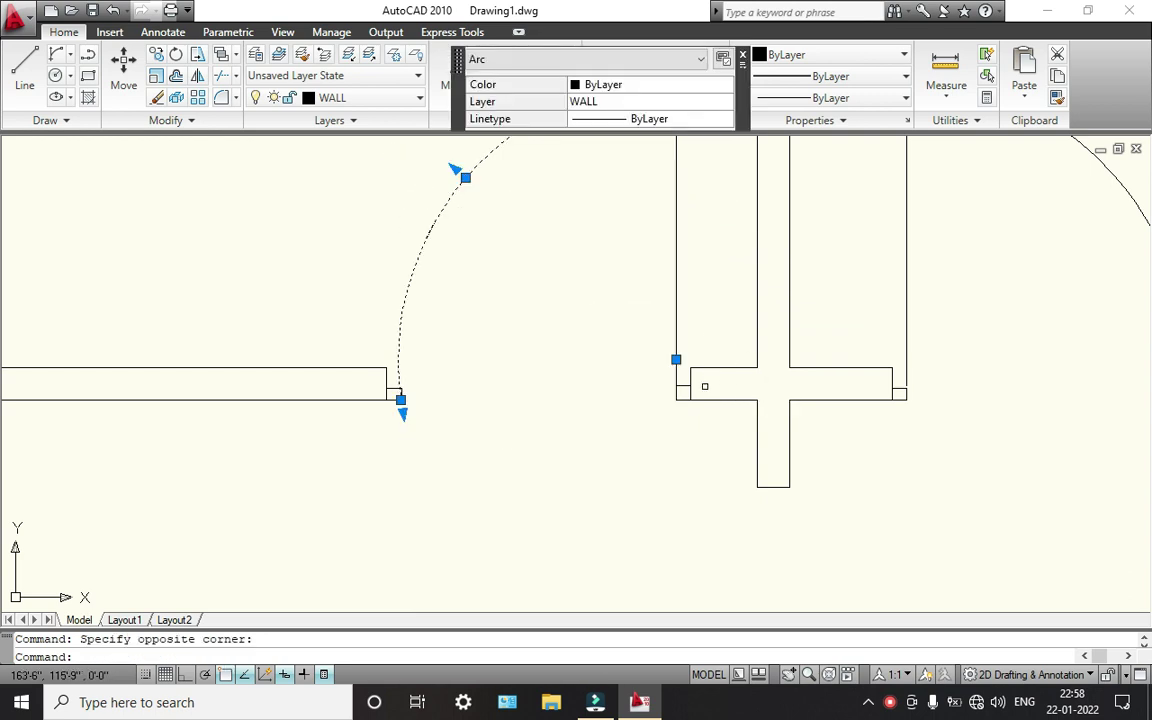
scroll(686, 395, up, 2)
click(676, 424)
click(662, 360)
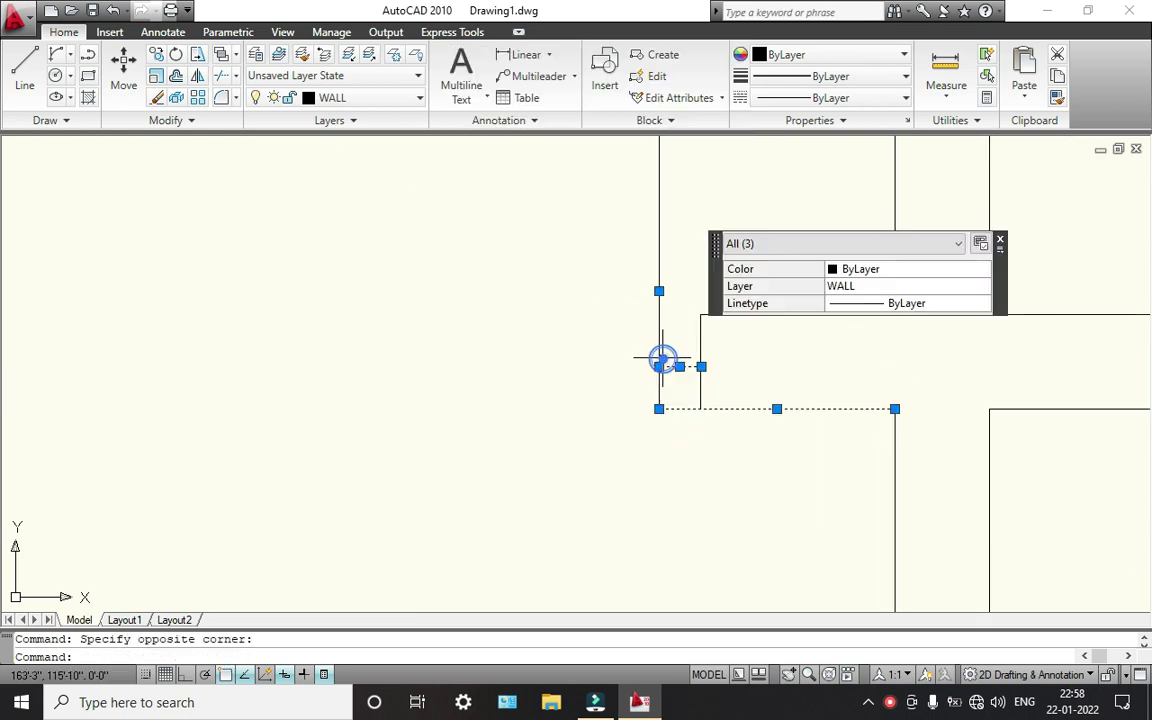
scroll(610, 400, down, 2)
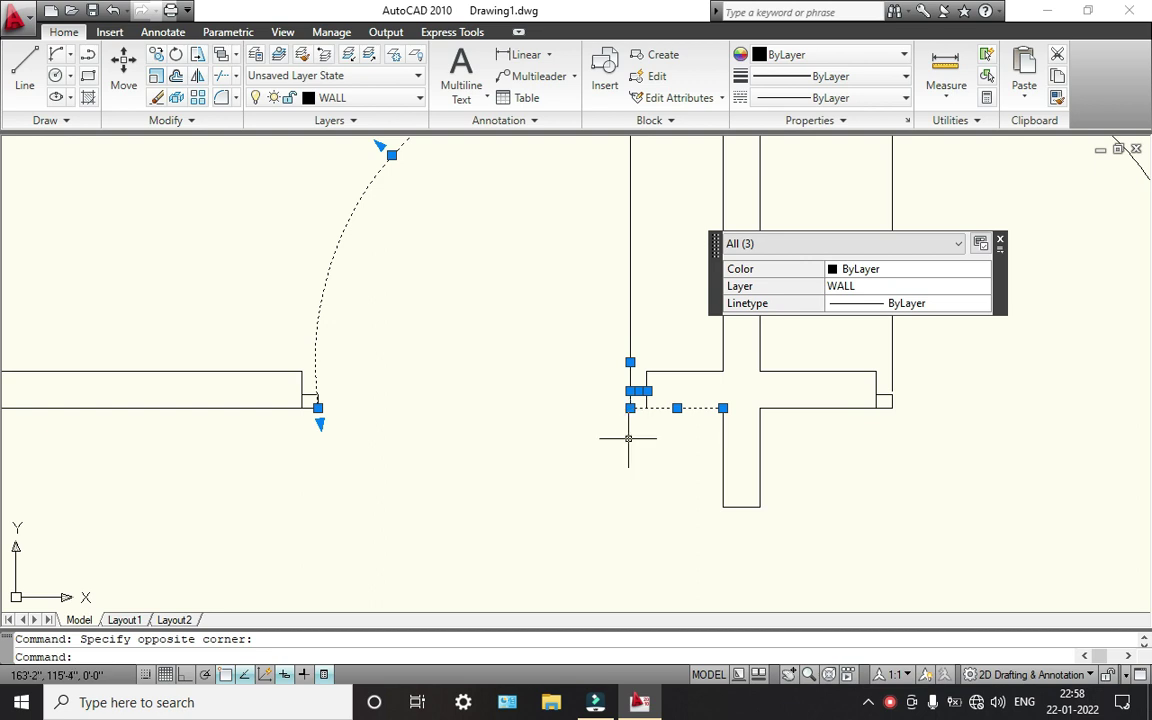
click(665, 438)
click(579, 453)
key(Escape)
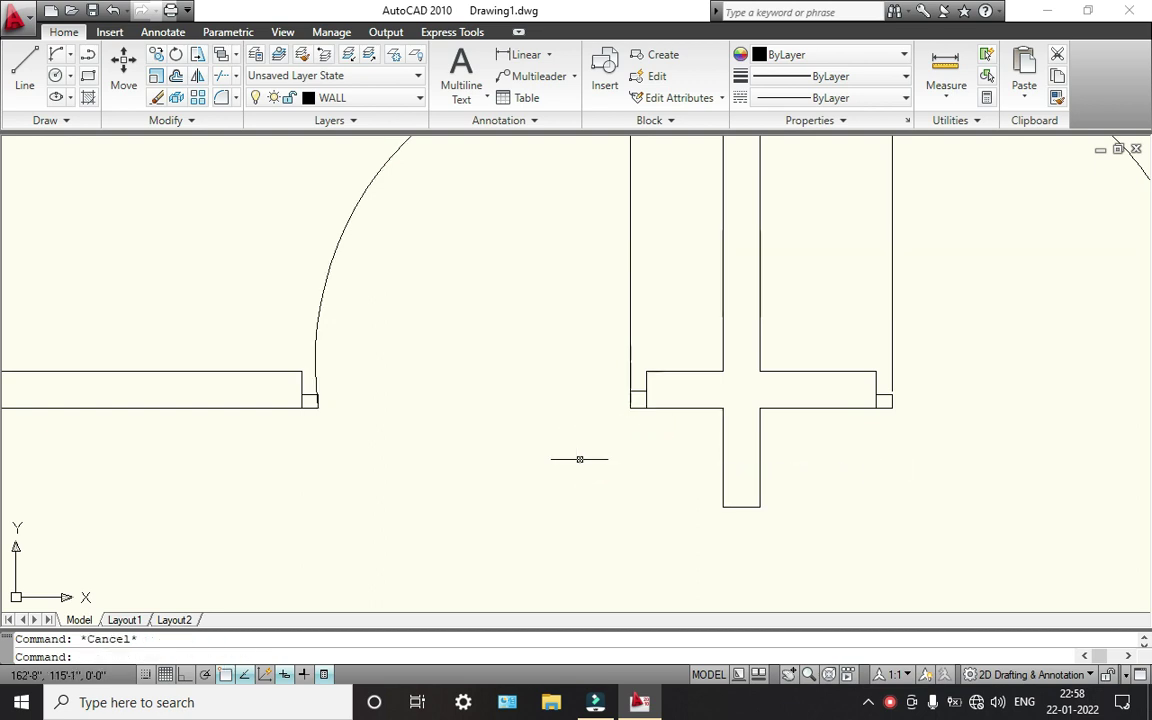
- Select the swing arcs and leaf lines of both interior doors
scroll(506, 427, down, 2)
click(571, 367)
click(428, 270)
click(818, 392)
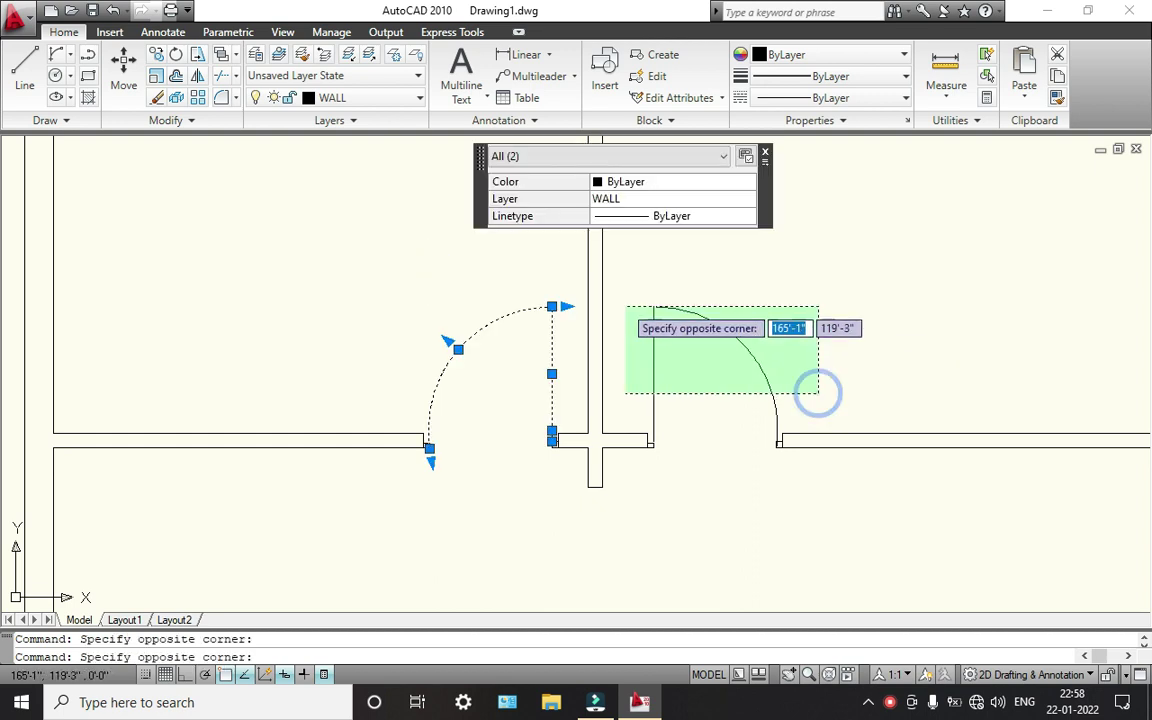
click(625, 305)
scroll(625, 285, down, 4)
- Add the entrance door's arc and leaf to the selection and assign all three doors to the DOORS layer
scroll(655, 337, up, 6)
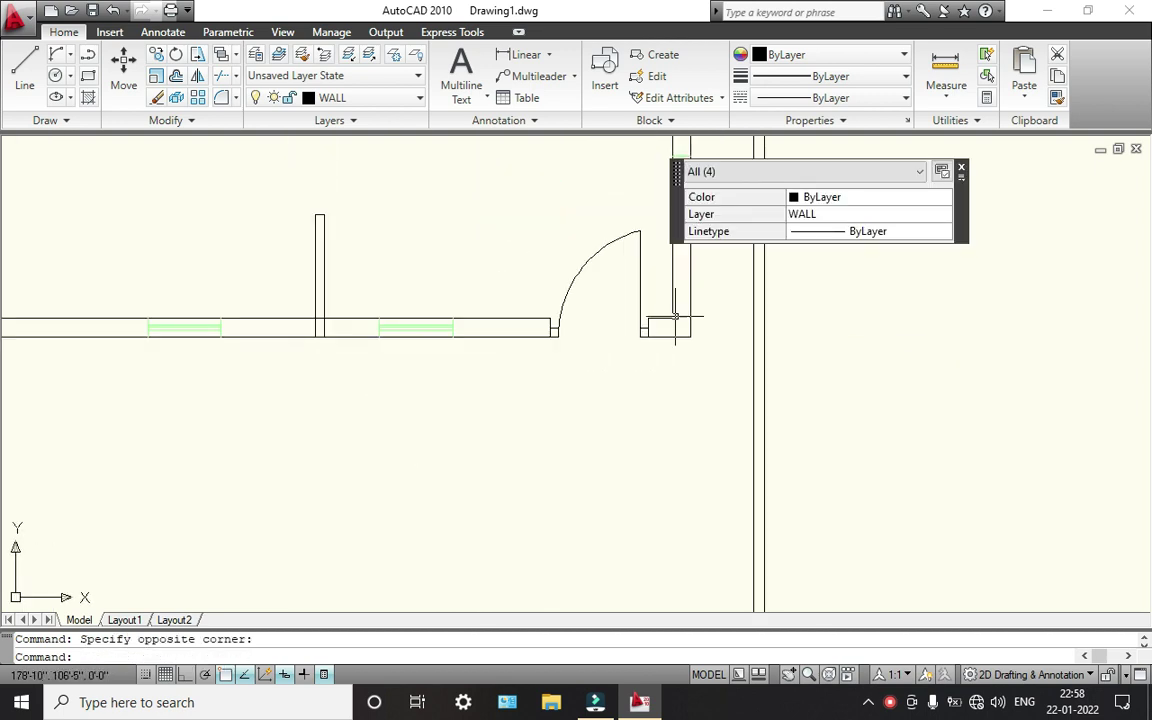
click(651, 262)
click(416, 181)
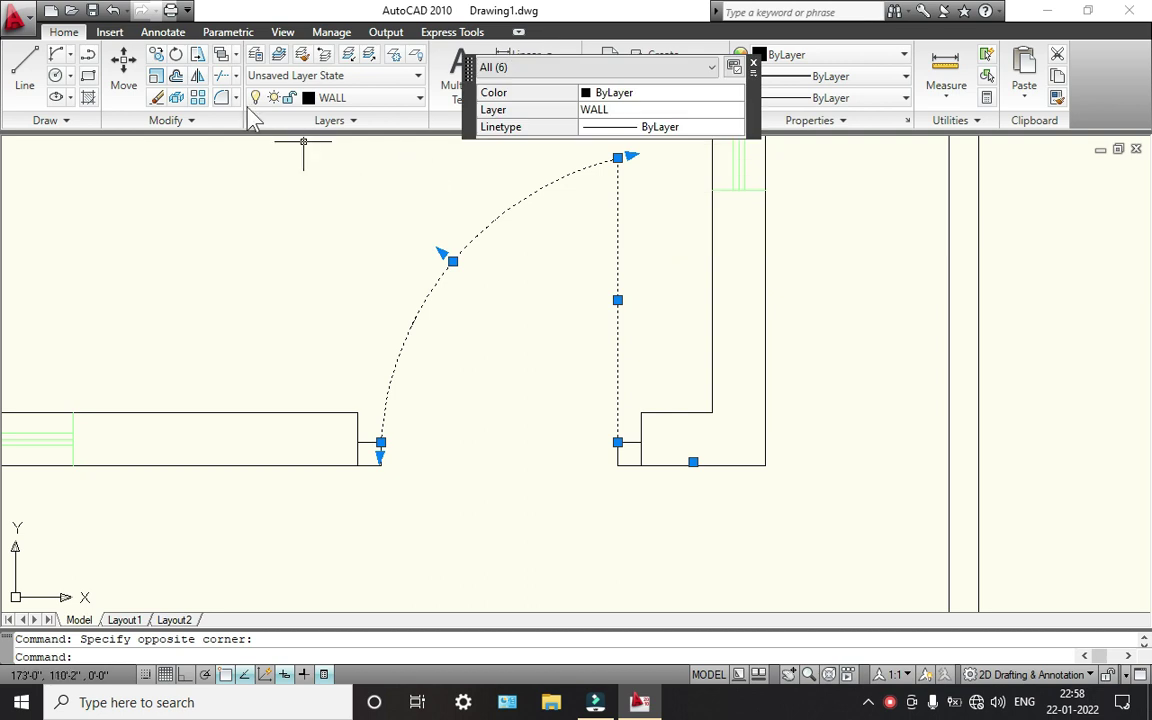
click(293, 97)
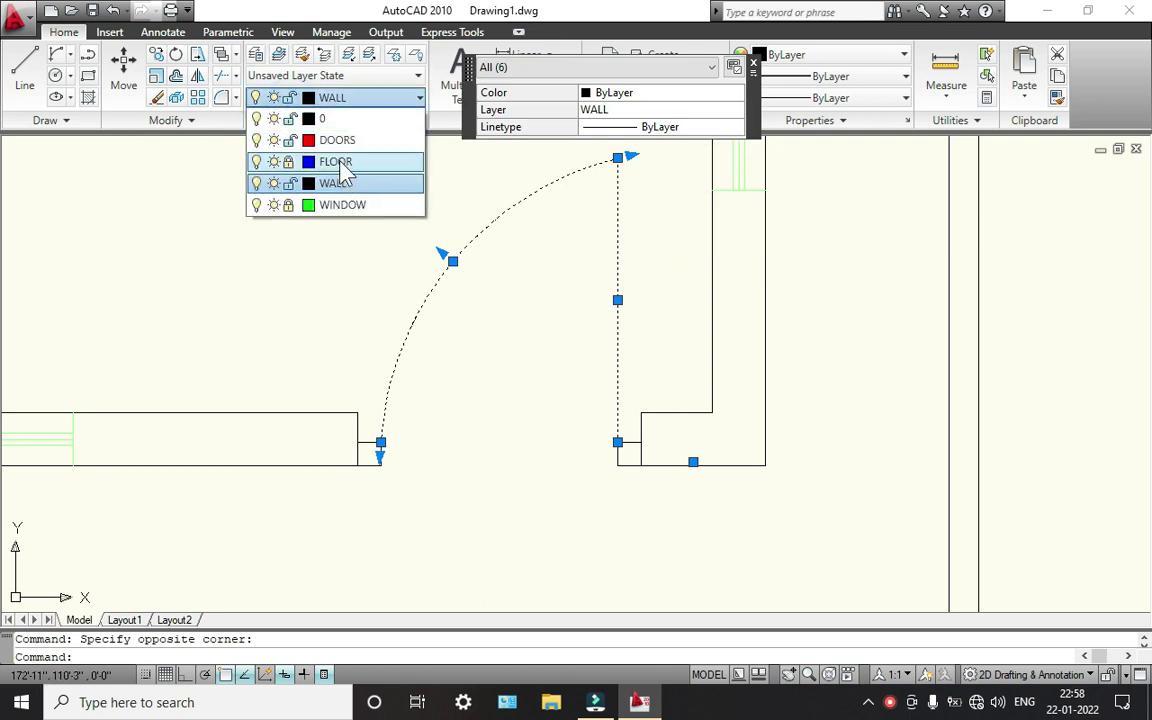
click(337, 140)
click(372, 267)
key(Escape)
key(Escape)
scroll(386, 296, down, 5)
middle_drag(400, 373, 418, 389)
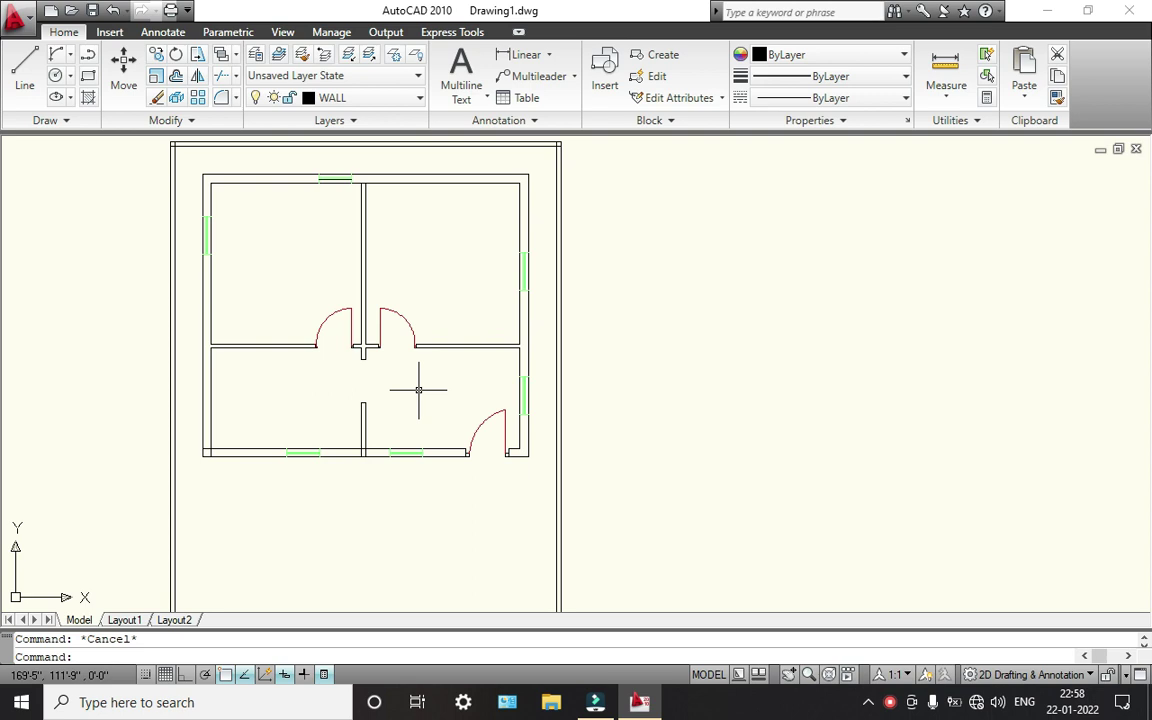
- Examine the top wall's window, the doors and the wall junctions across the floor plan for remaining clean-up
scroll(318, 229, up, 8)
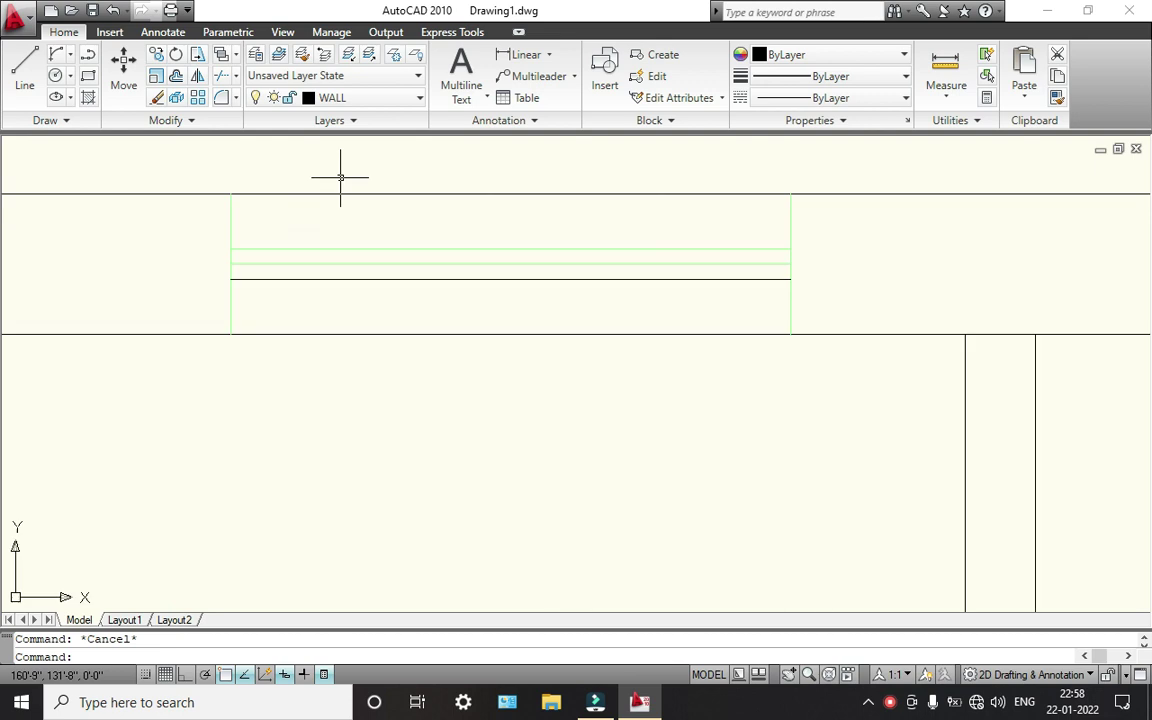
scroll(284, 248, down, 5)
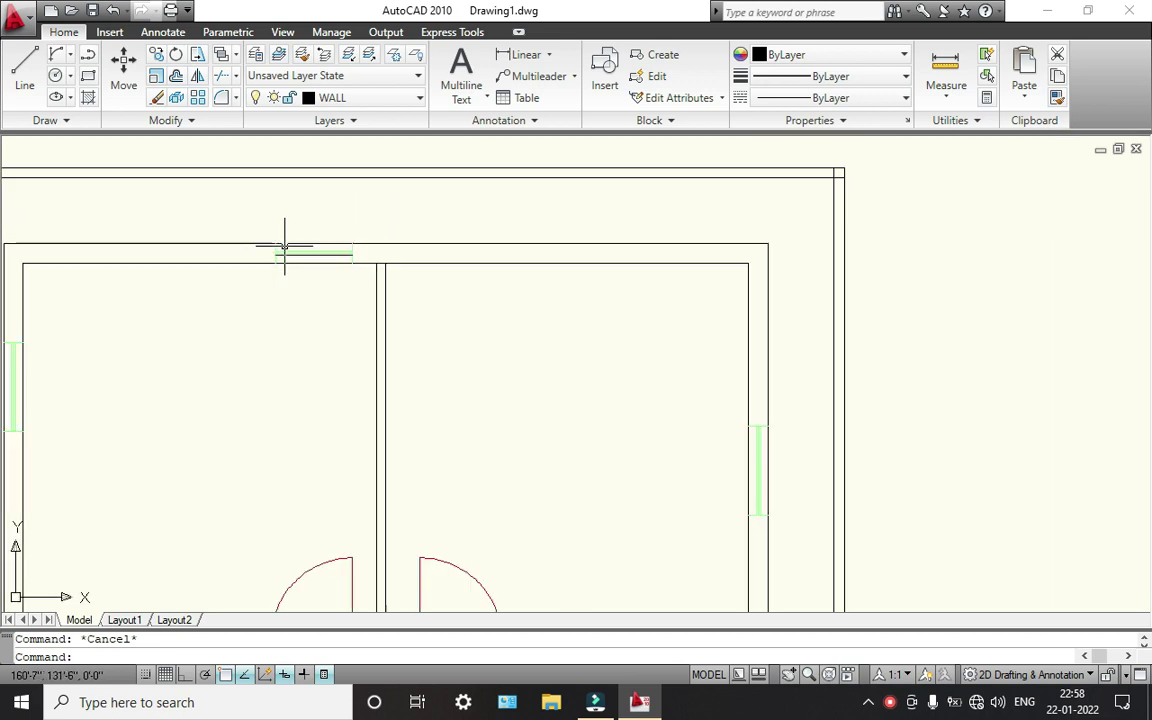
scroll(341, 320, down, 1)
scroll(383, 442, up, 1)
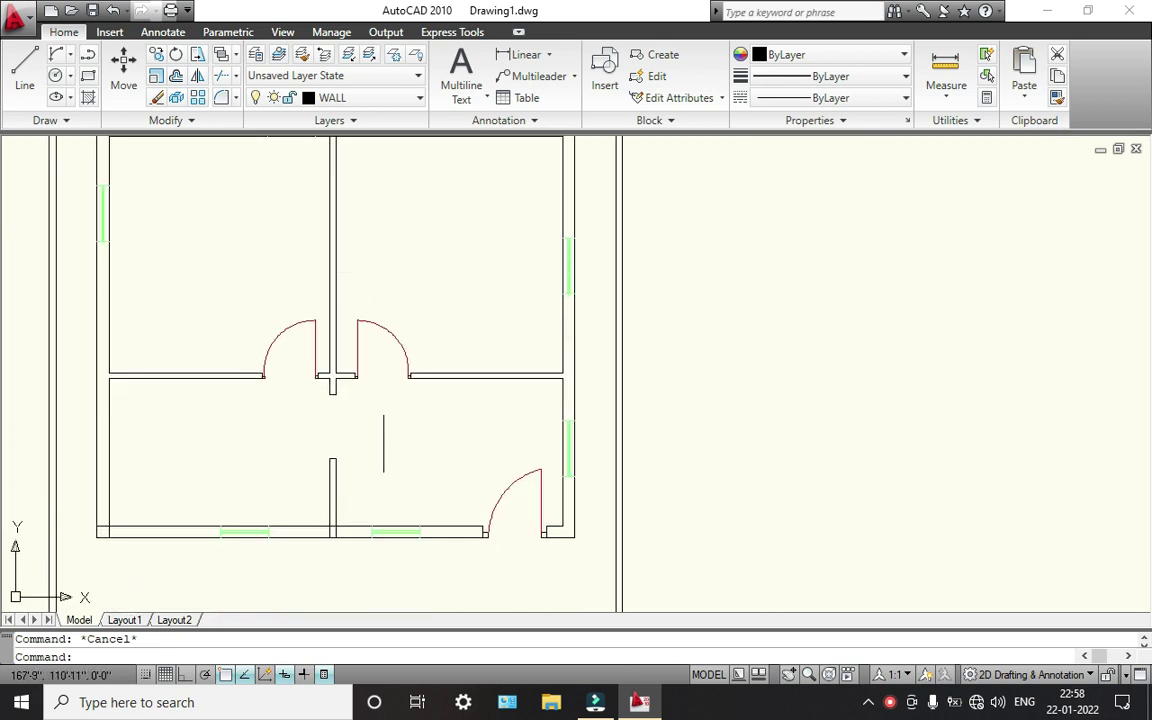
scroll(298, 380, up, 2)
scroll(330, 338, down, 3)
scroll(288, 376, up, 1)
scroll(288, 376, up, 1)
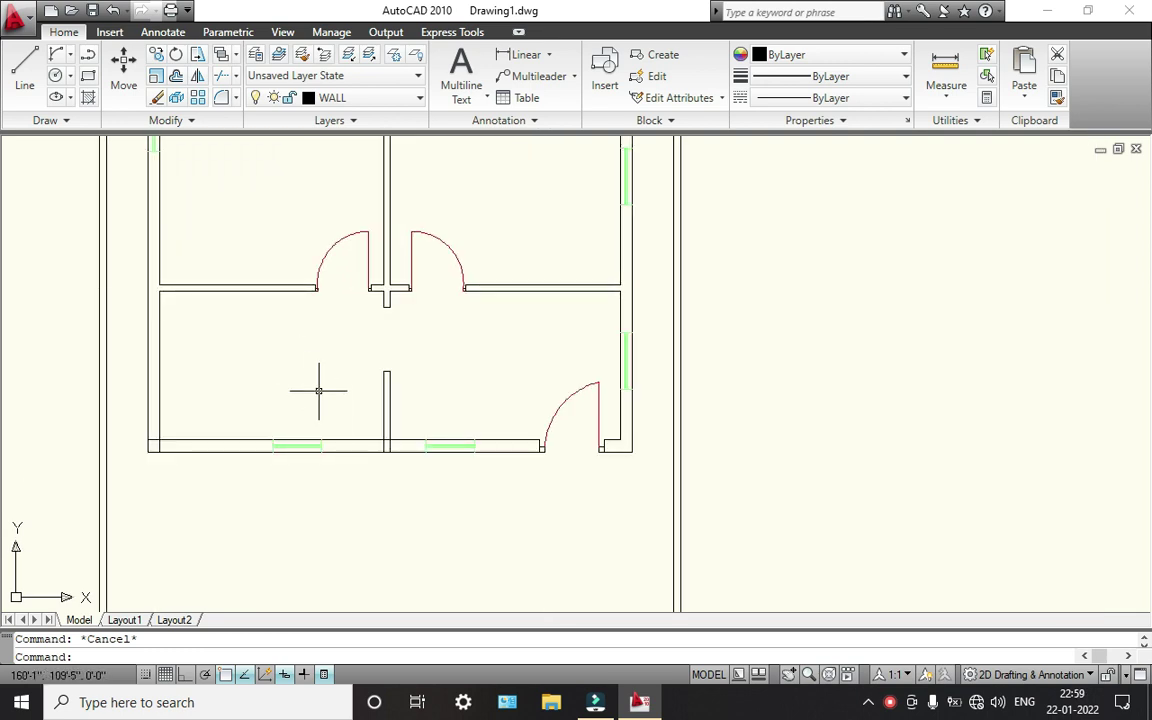
scroll(318, 390, down, 2)
middle_drag(342, 404, 337, 318)
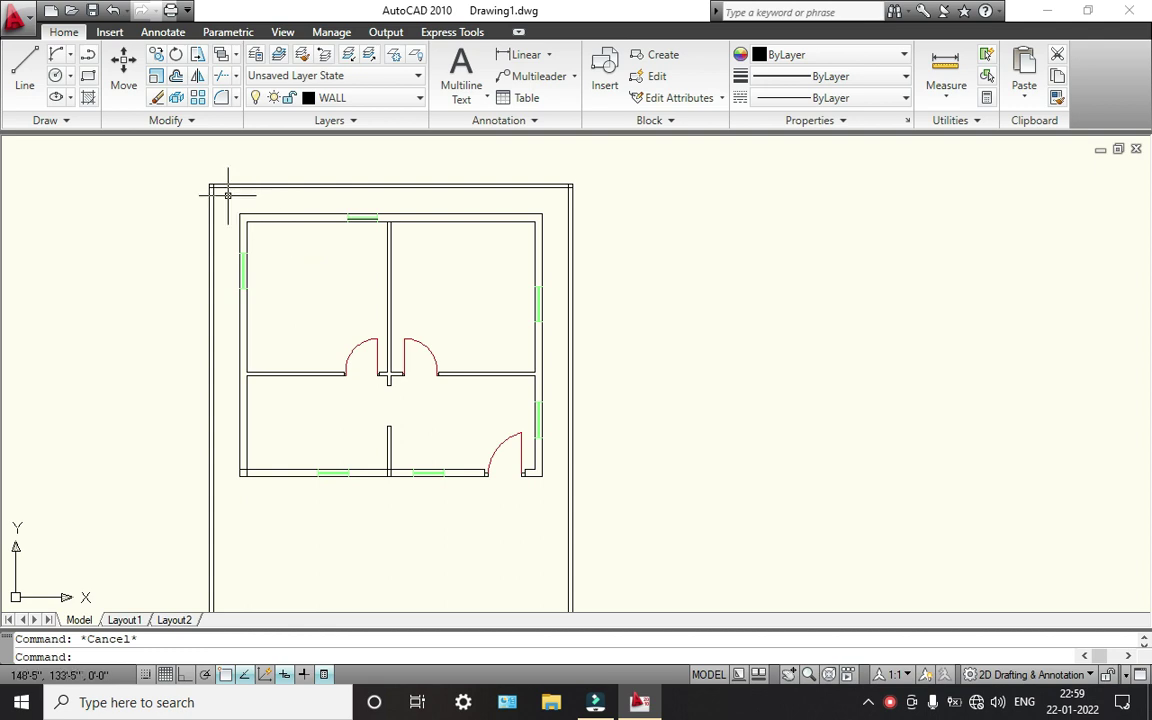
- Trim the overlapping line ends at the upper-left corner of the outer boundary wall
scroll(205, 181, up, 5)
text(tr)
key(Return)
key(Return)
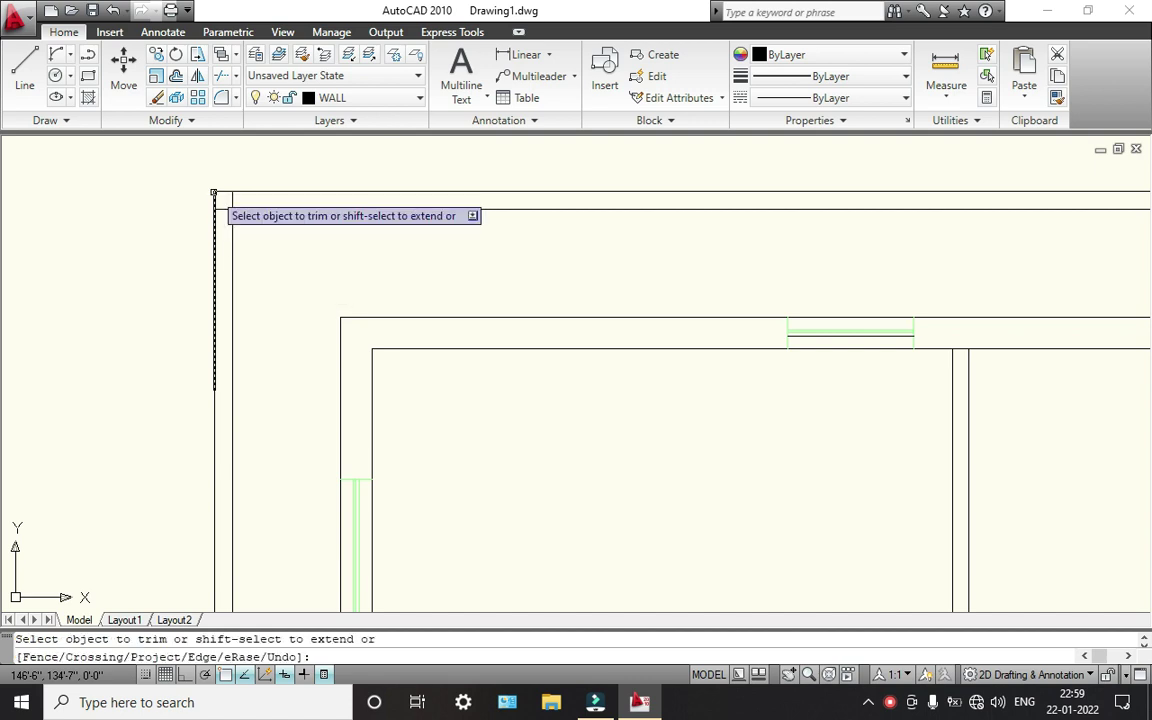
scroll(212, 186, up, 5)
click(147, 149)
click(108, 170)
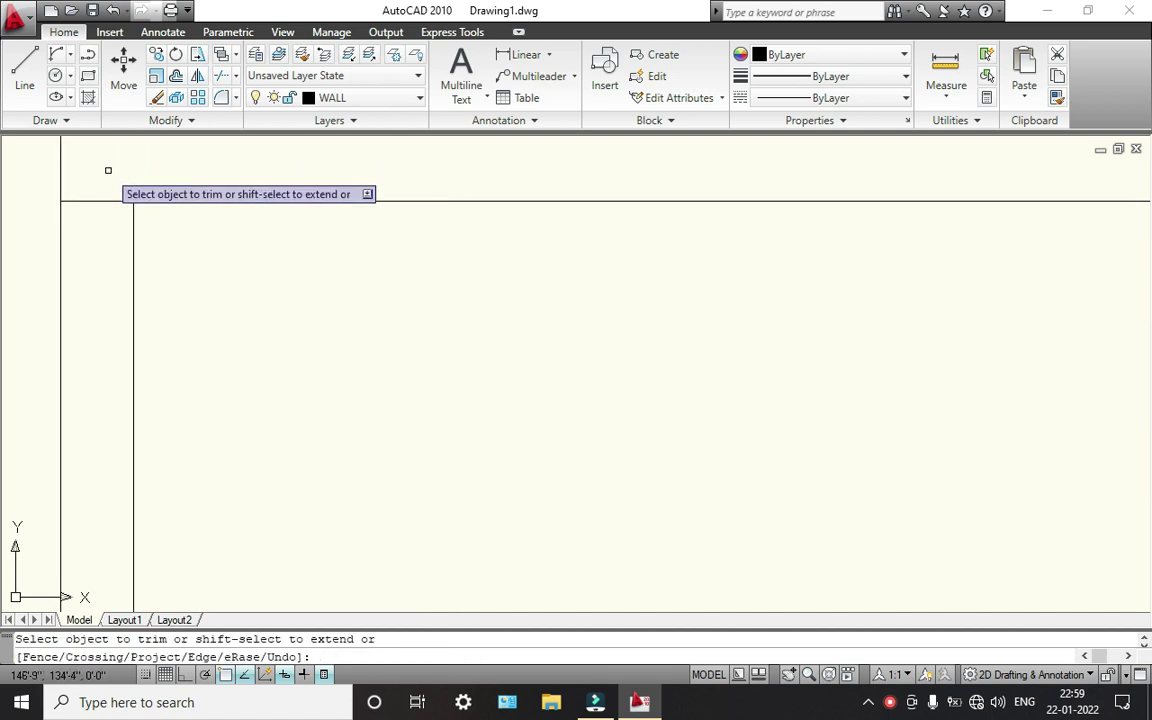
- Trim the overlapping line ends at the upper-right corner of the outer boundary wall
scroll(267, 247, down, 4)
middle_drag(219, 252, 104, 252)
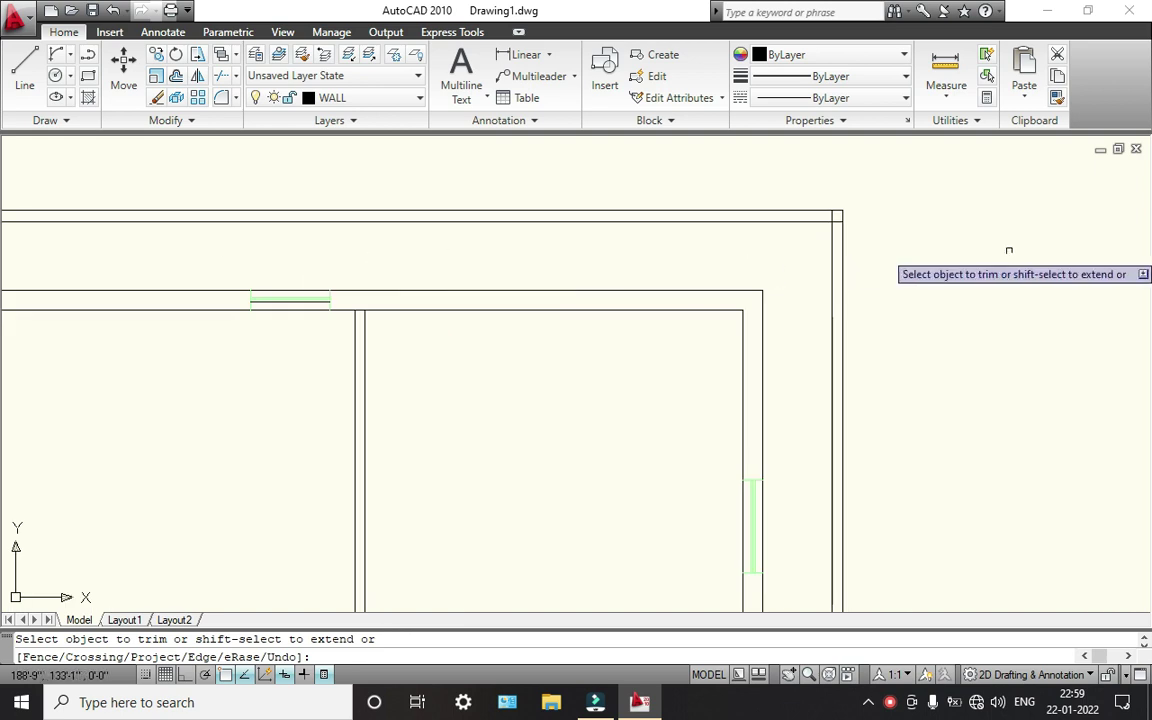
scroll(707, 206, up, 6)
drag(810, 224, 811, 266)
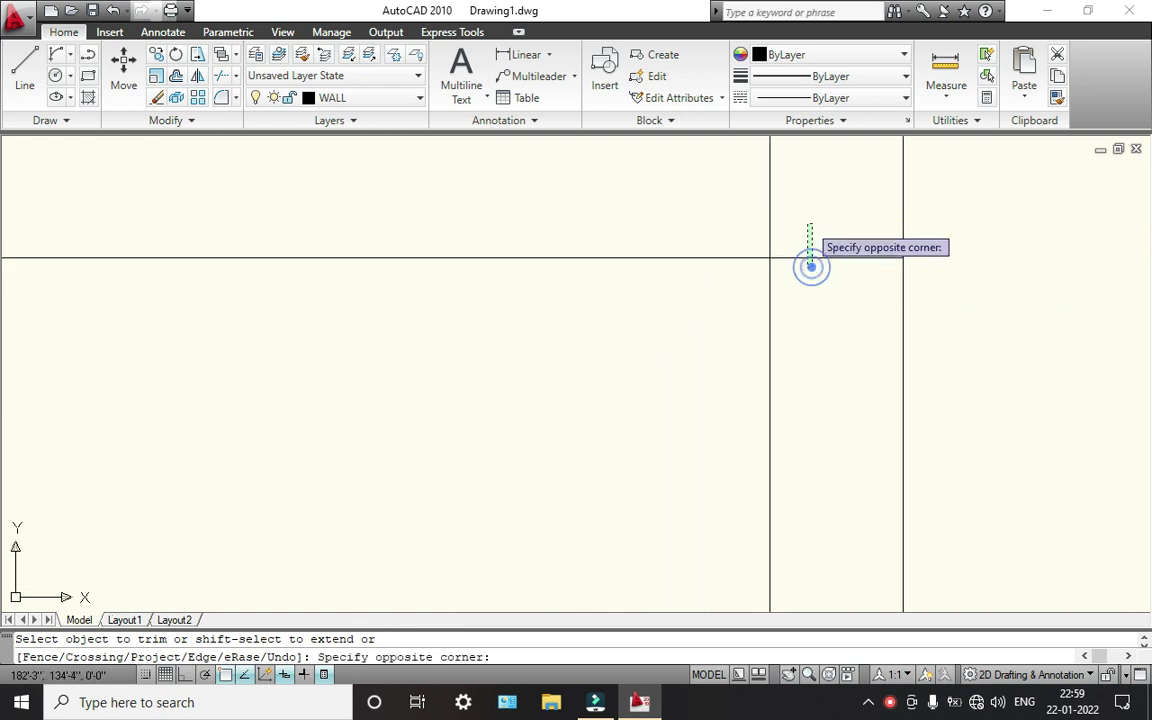
click(770, 185)
scroll(700, 160, down, 8)
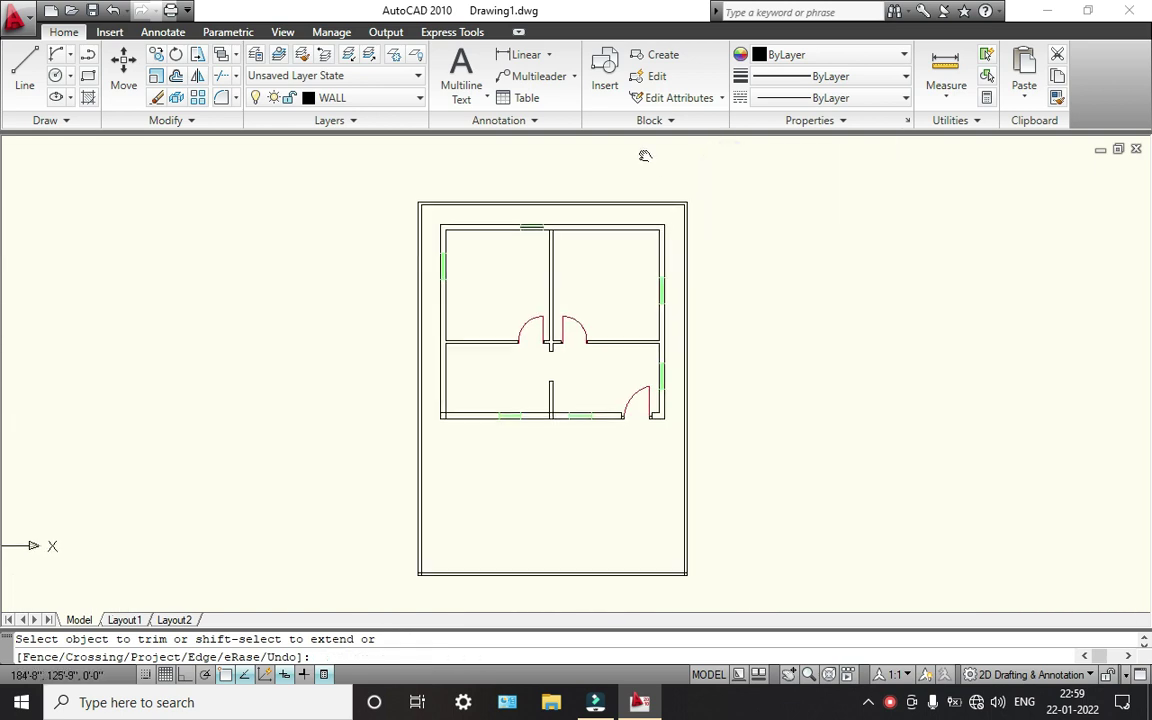
- Trim the overlapping line ends at the lower-right and lower-left corners of the outer boundary wall
scroll(645, 520, up, 6)
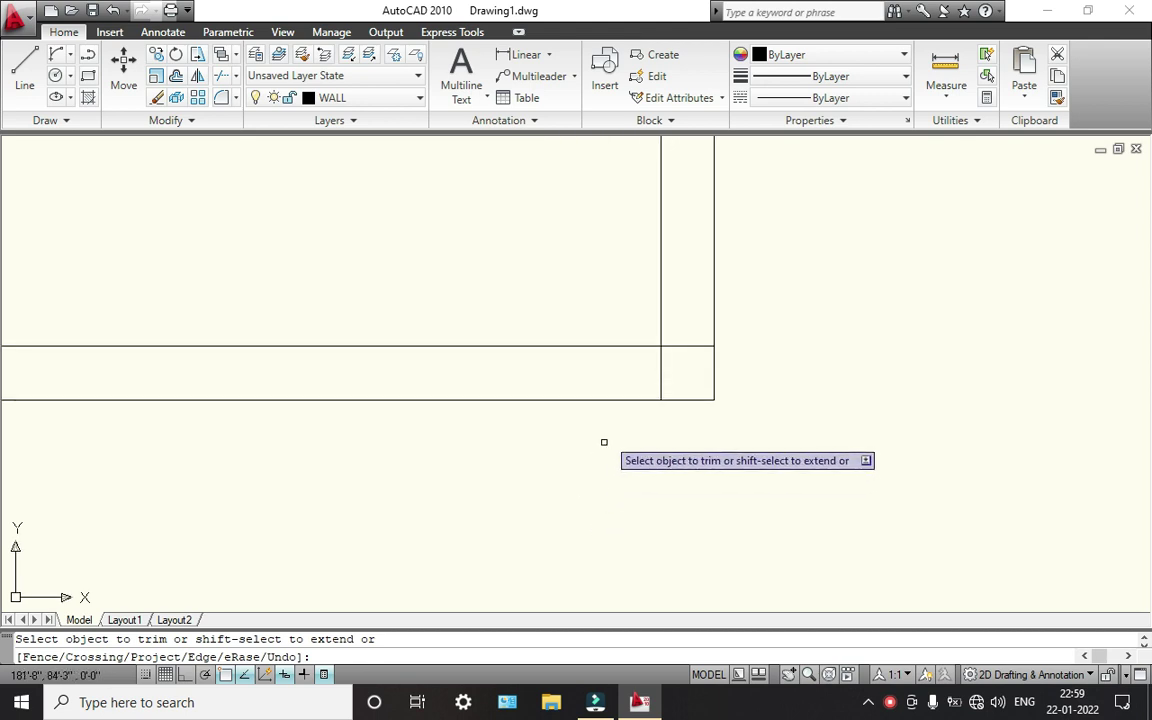
click(686, 346)
click(686, 355)
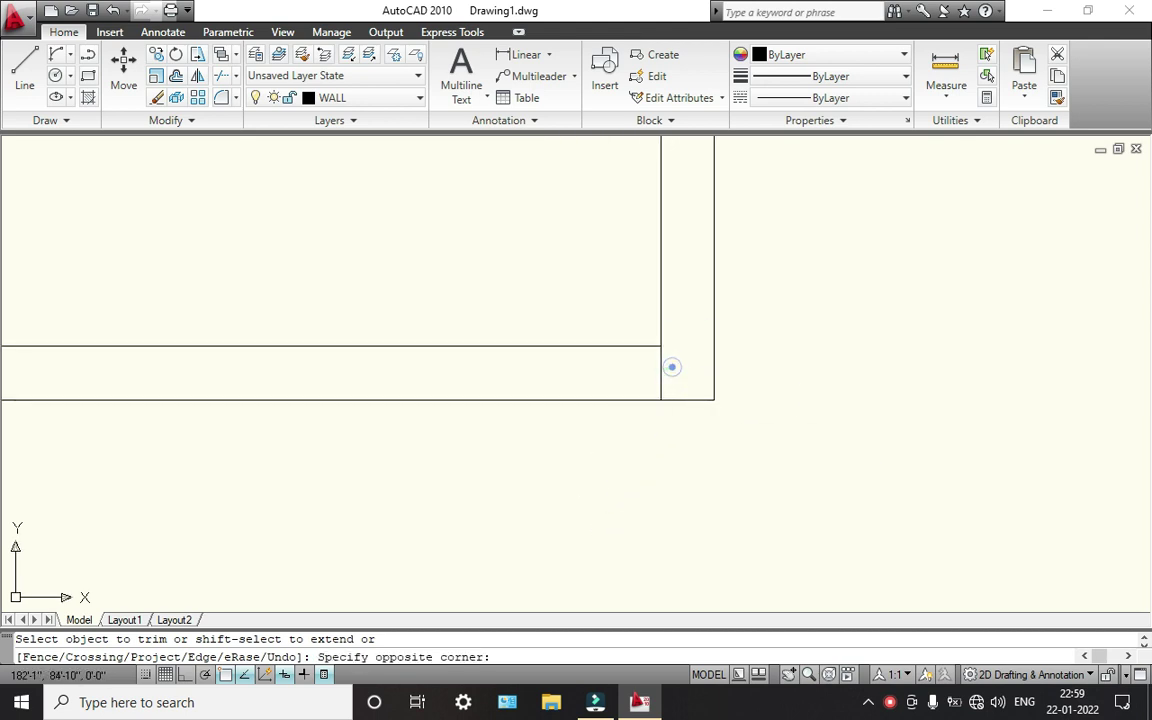
click(640, 368)
scroll(630, 424, down, 5)
scroll(640, 415, up, 8)
click(676, 483)
click(614, 469)
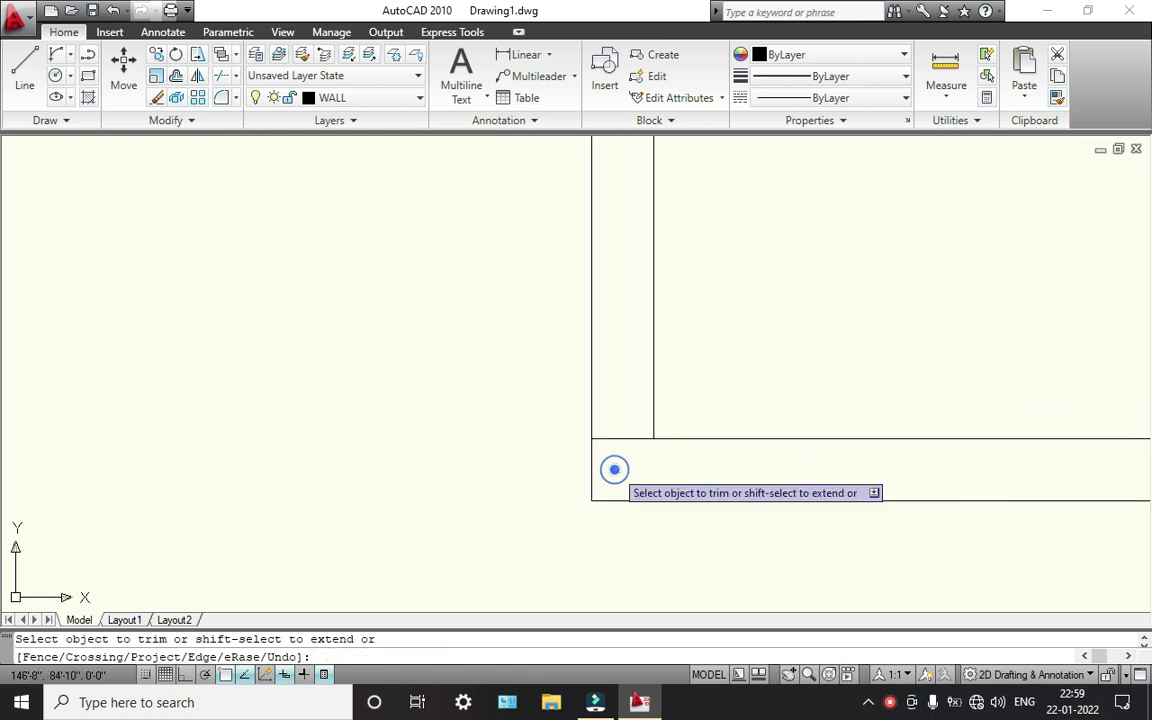
- Trim the overlapping inner wall lines at the house's lower-left corner and finish trimming
scroll(628, 440, down, 6)
scroll(628, 440, down, 5)
scroll(582, 391, up, 8)
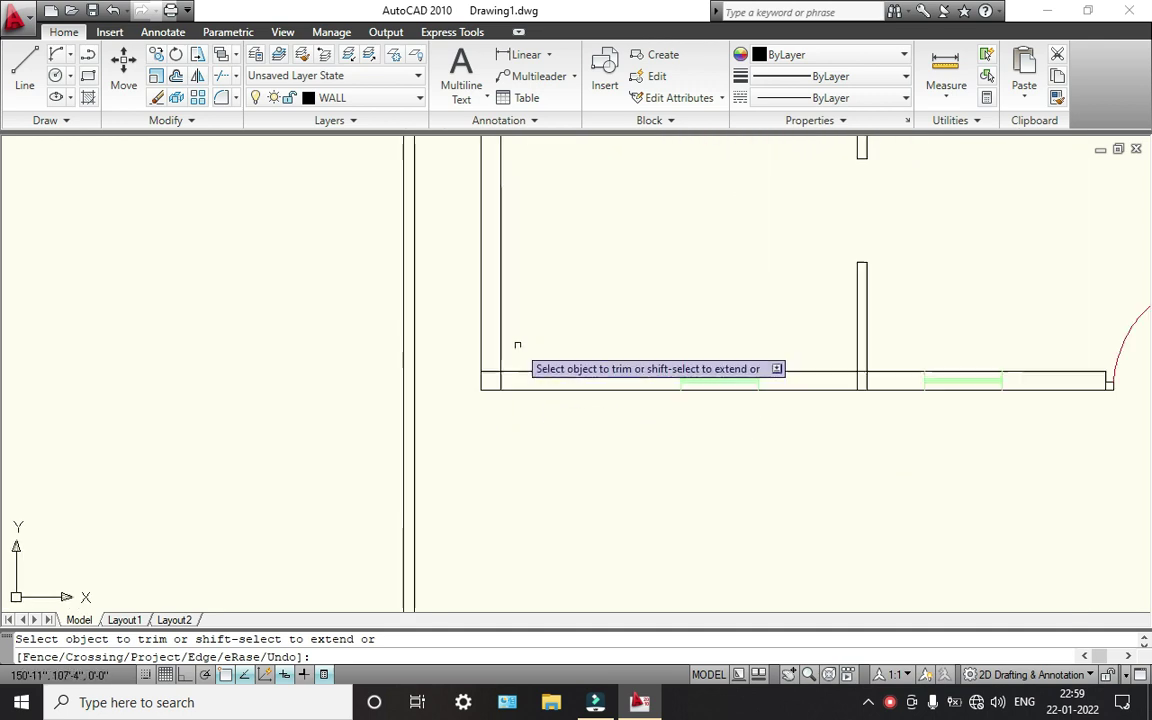
scroll(512, 404, up, 7)
click(432, 295)
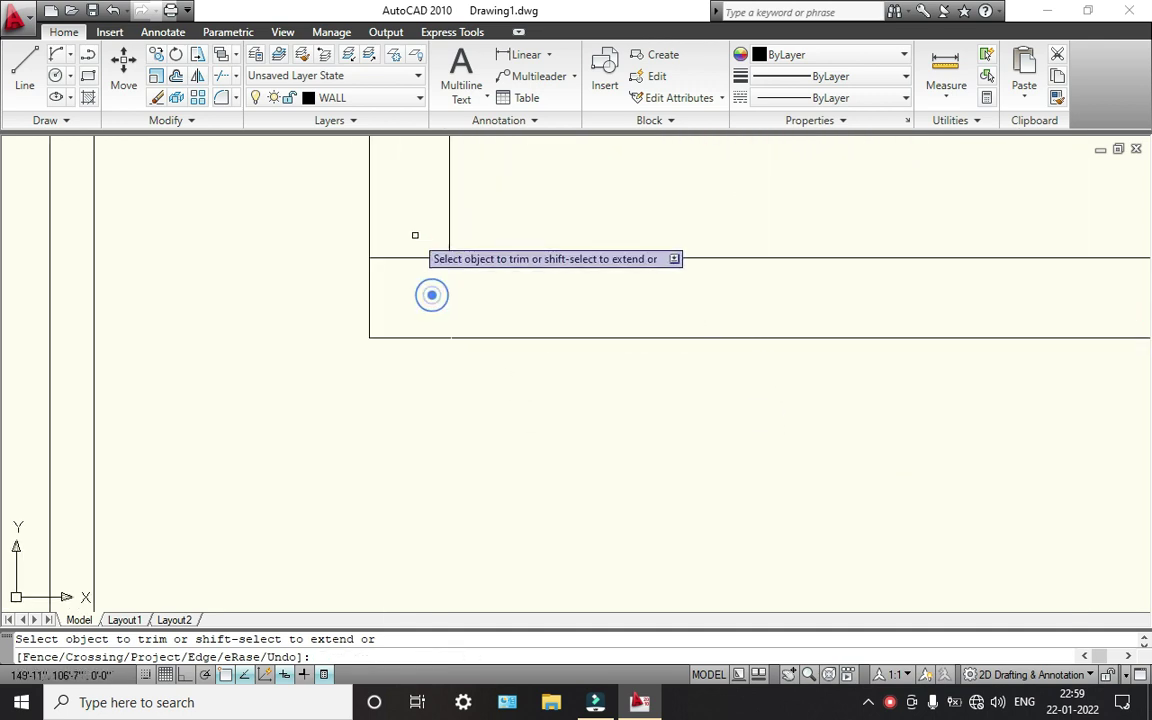
click(424, 276)
scroll(424, 276, down, 6)
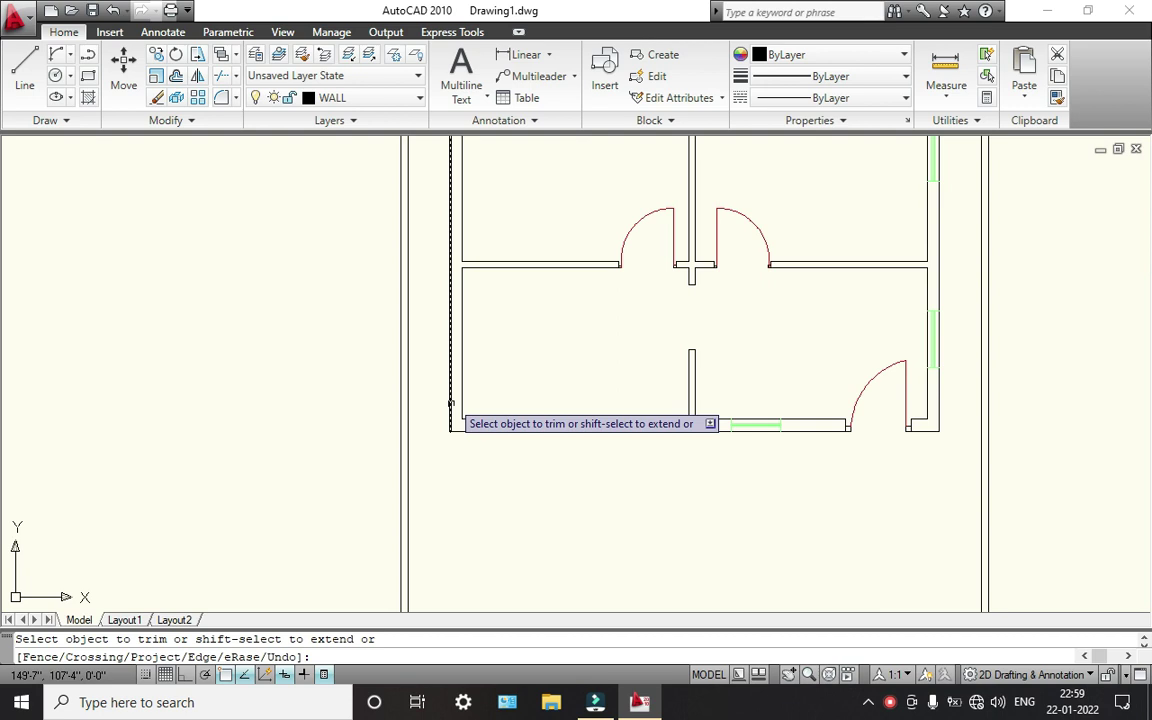
scroll(463, 316, down, 2)
key(Return)
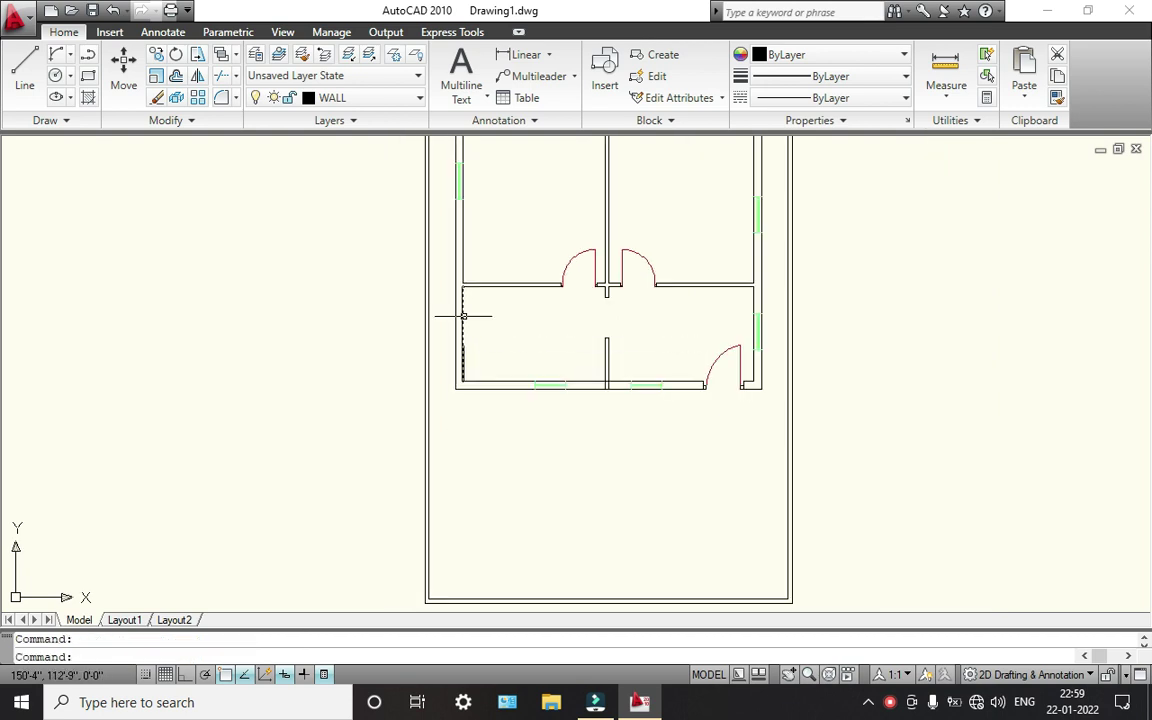
scroll(490, 347, down, 2)
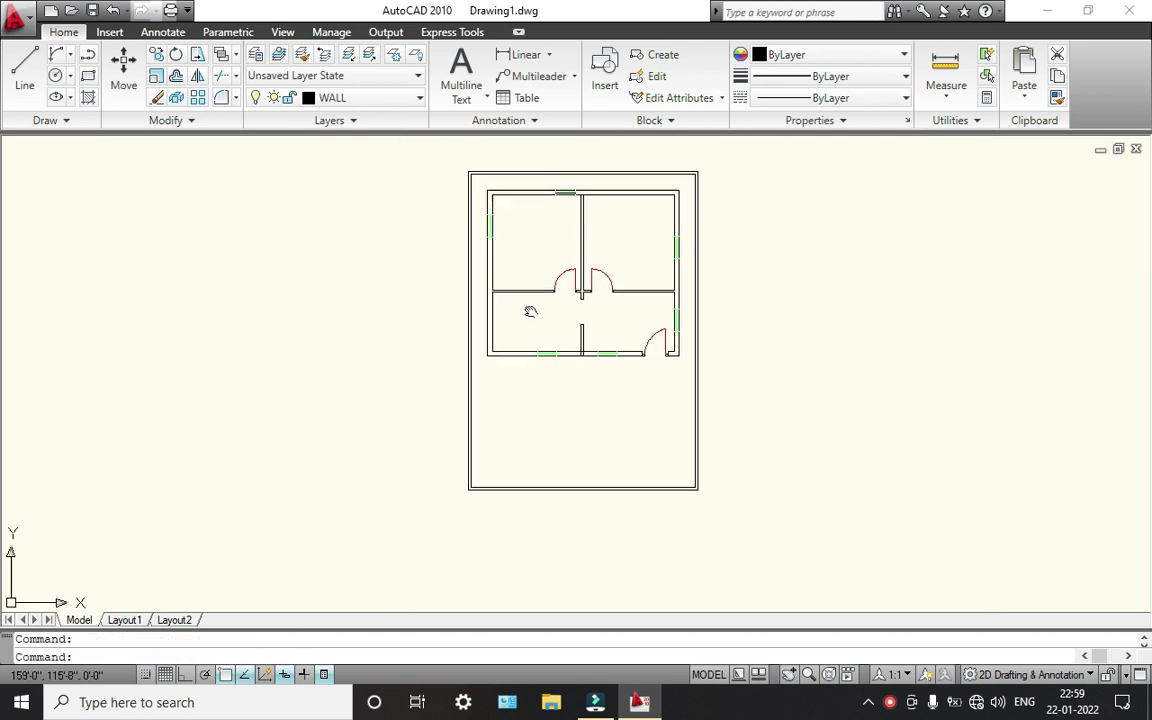
click(891, 703)
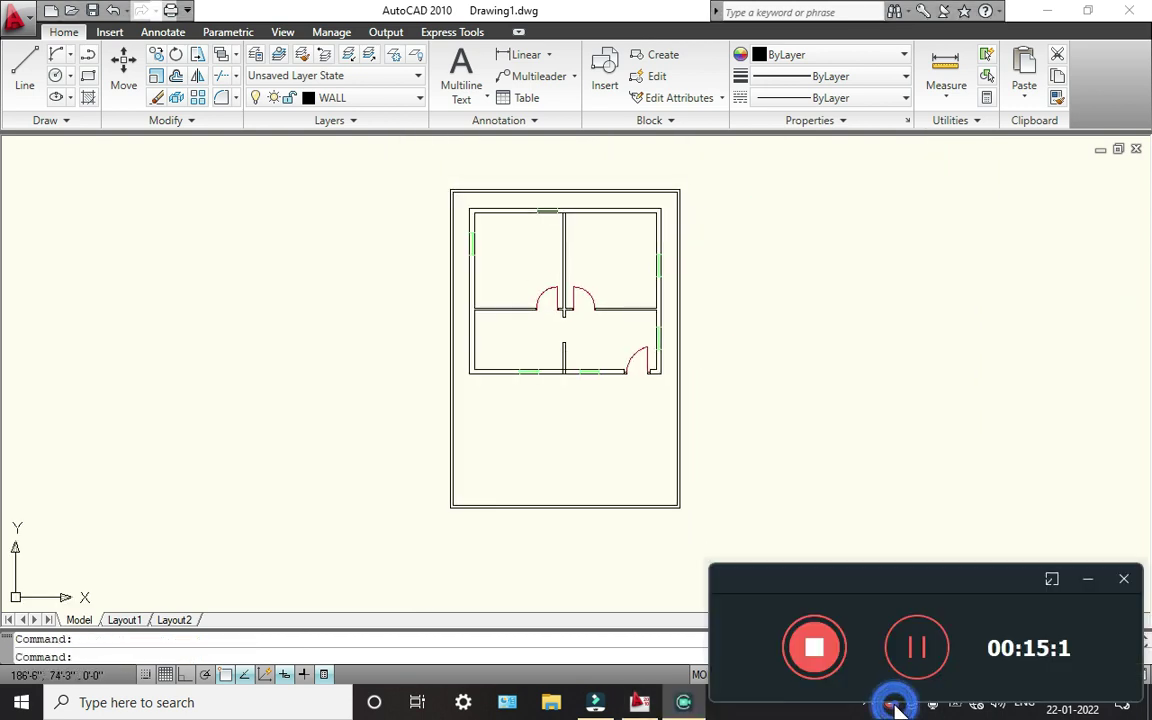
click(1090, 582)
scroll(553, 260, up, 2)
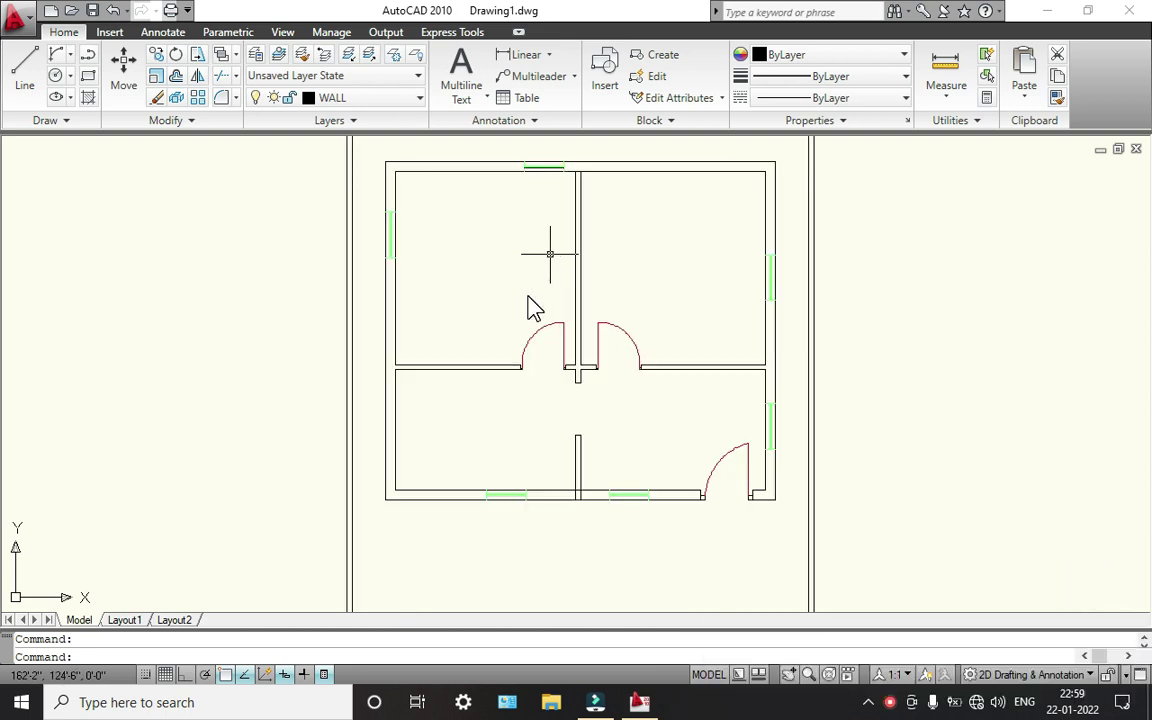
- Try to place single-line text in the upper-left room
click(462, 78)
click(443, 211)
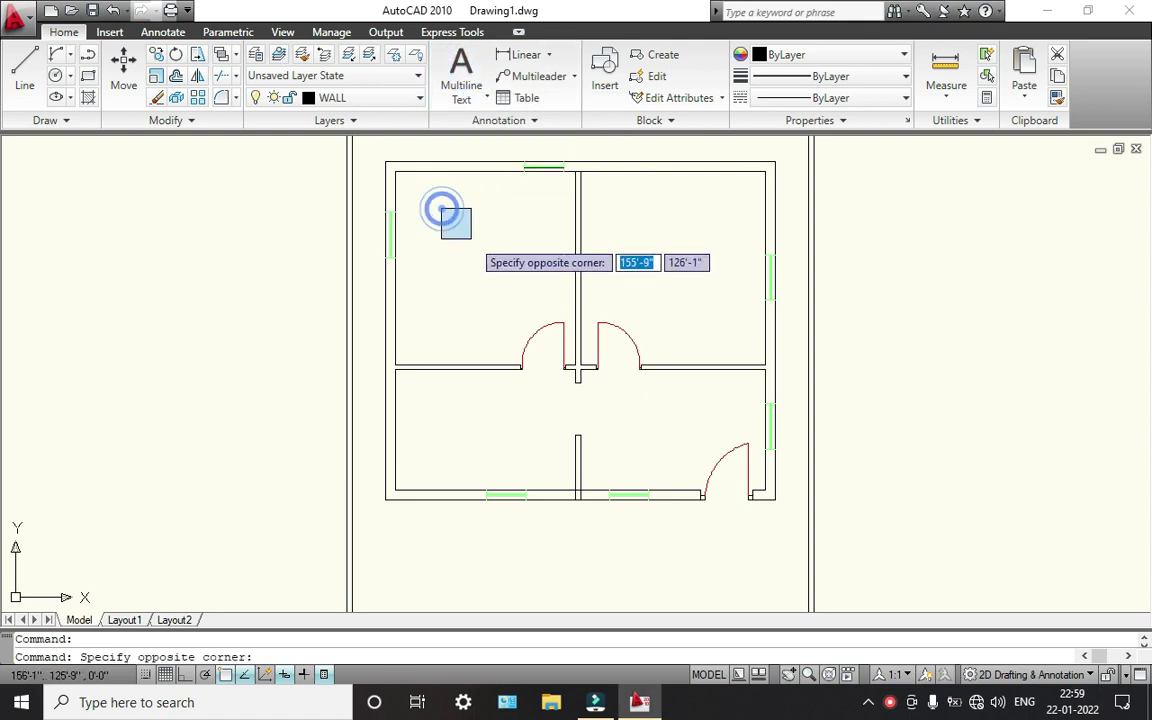
click(506, 278)
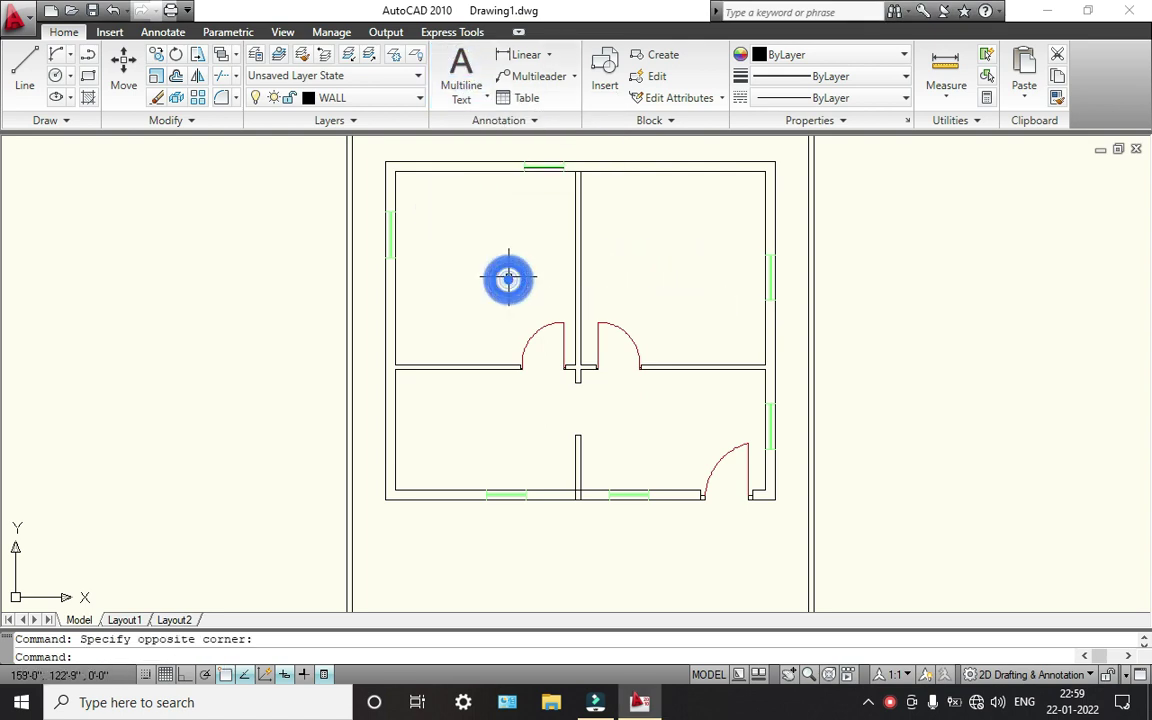
click(485, 100)
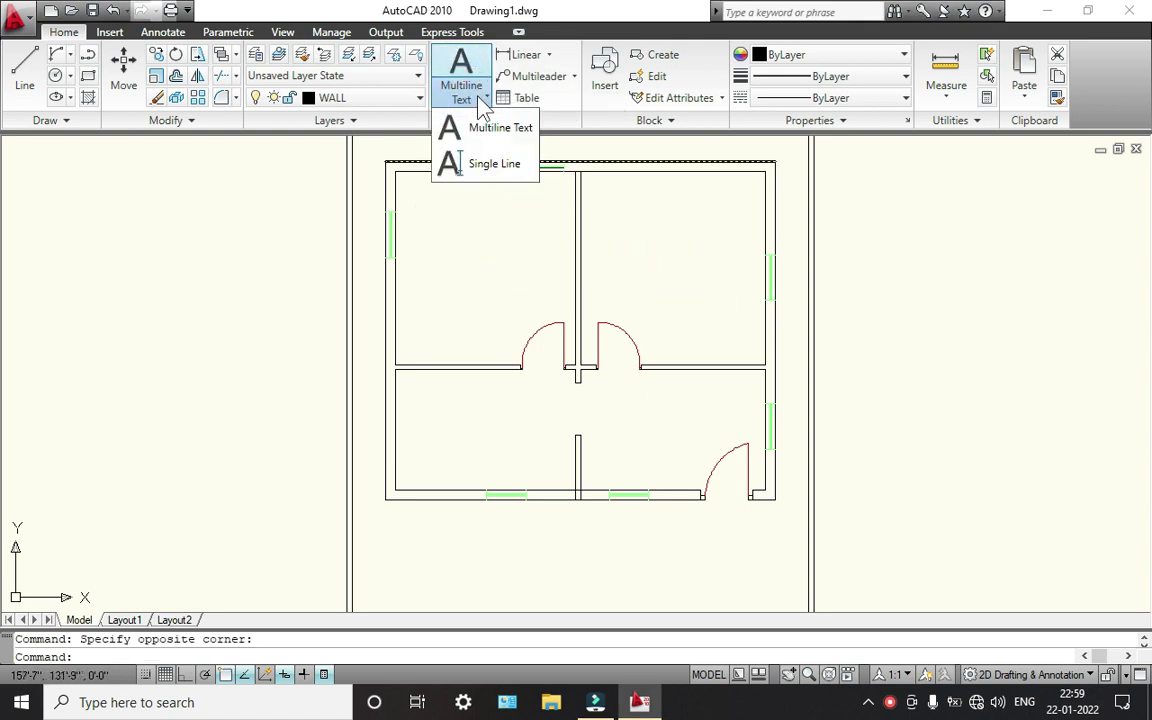
click(500, 163)
click(425, 208)
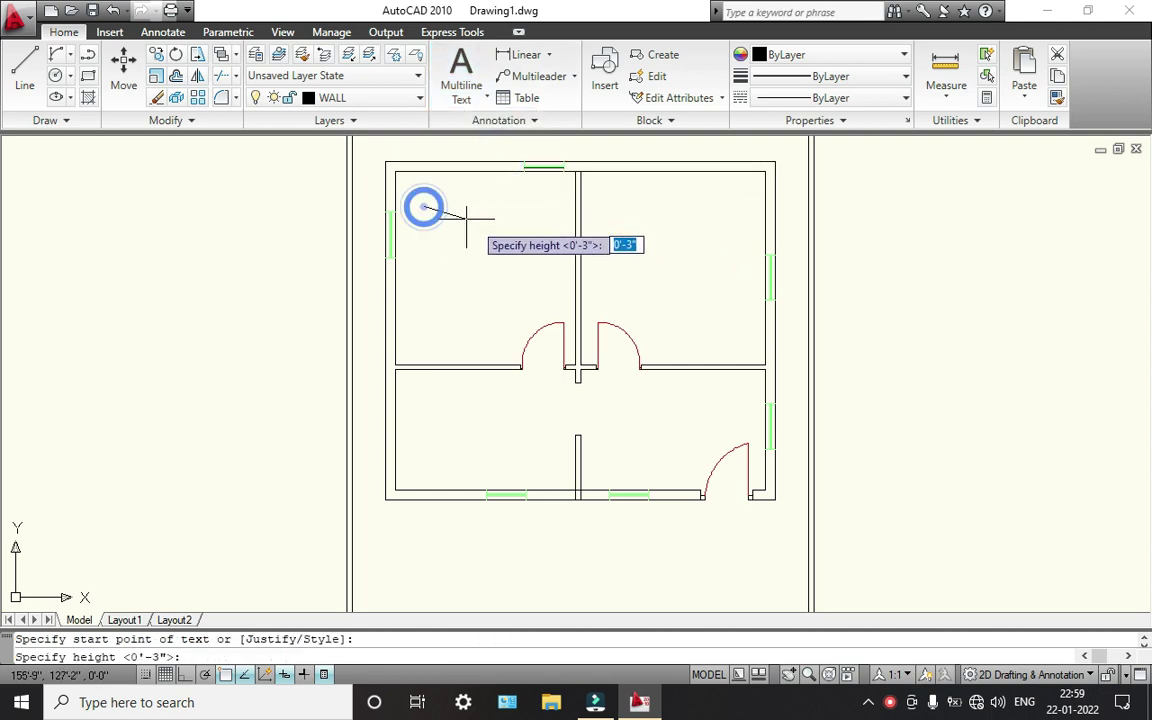
click(504, 195)
click(482, 240)
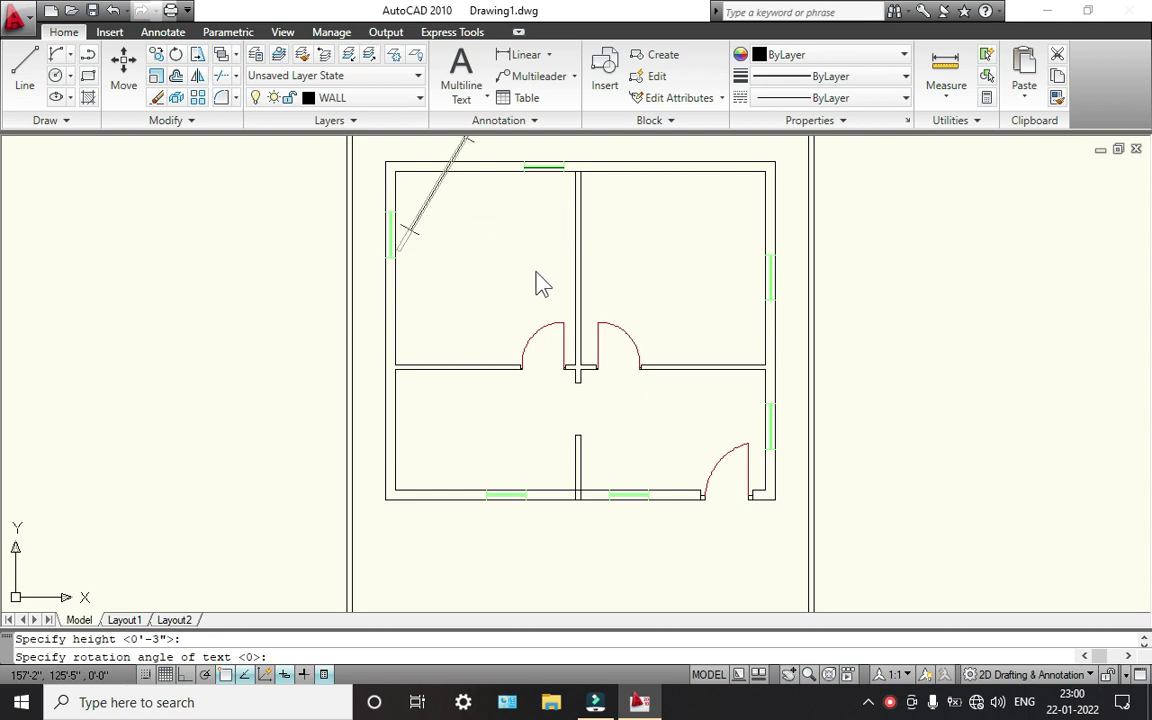
scroll(525, 283, down, 1)
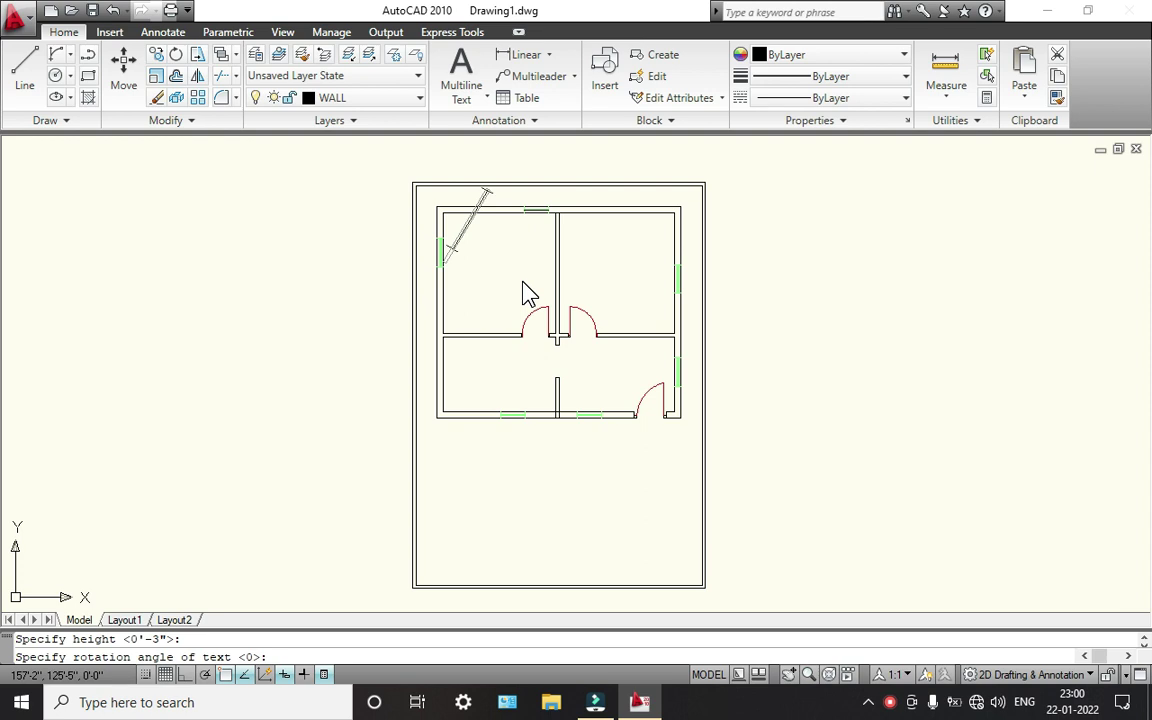
key(Return)
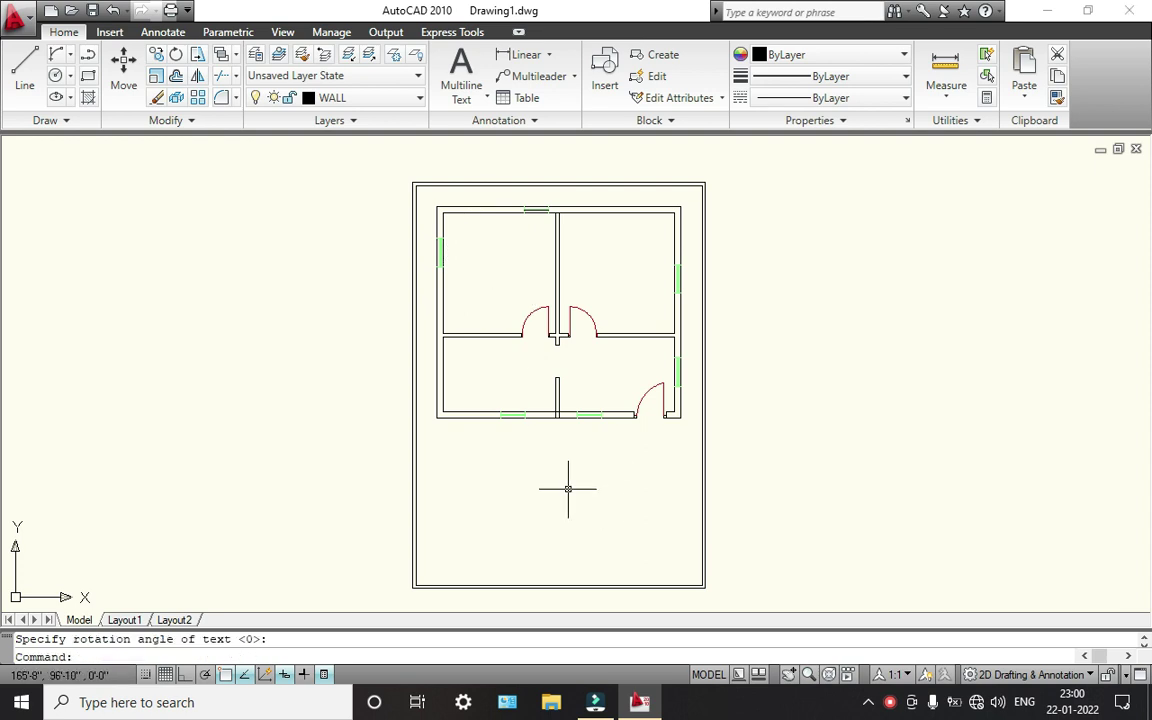
- Turn Ortho on and draw a short vertical line across the lower boundary wall, aligned with the house's right outer wall
middle_drag(617, 559, 565, 457)
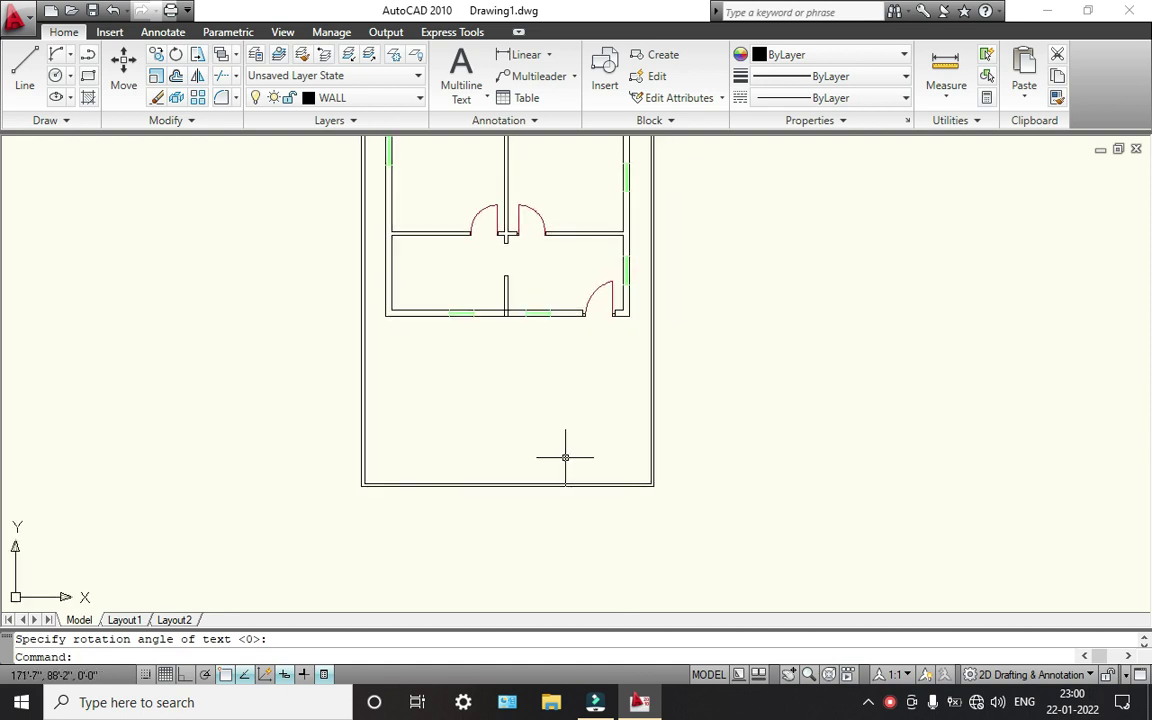
scroll(579, 492, up, 3)
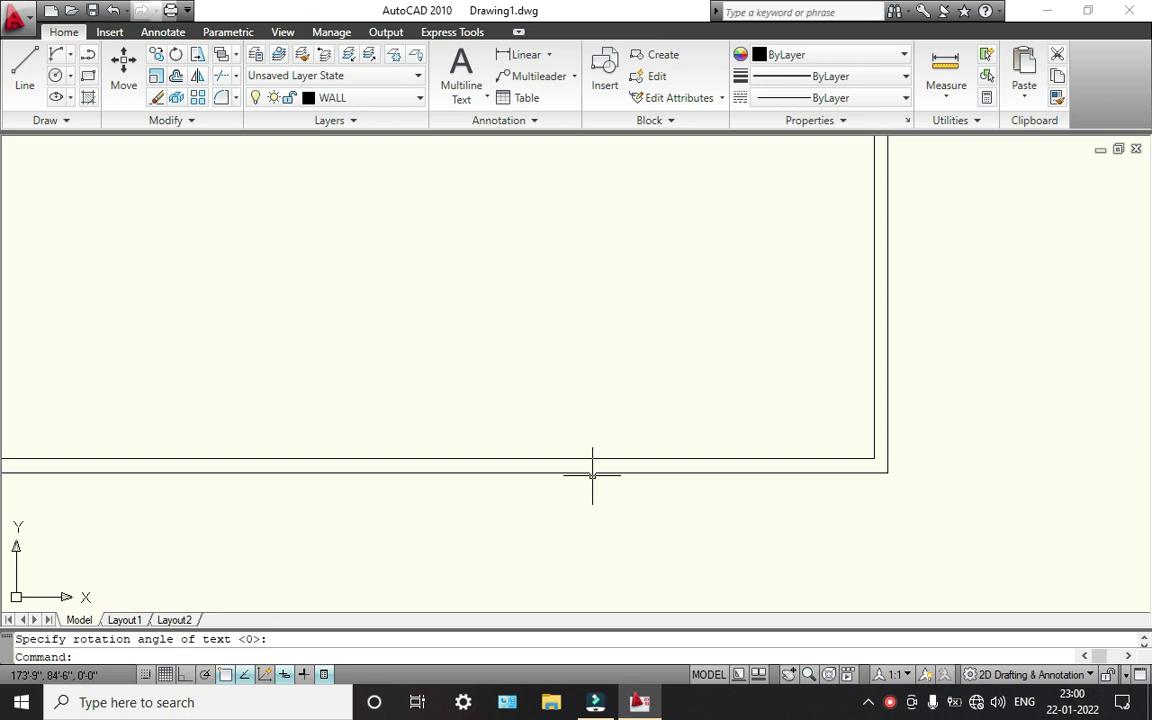
key(Return)
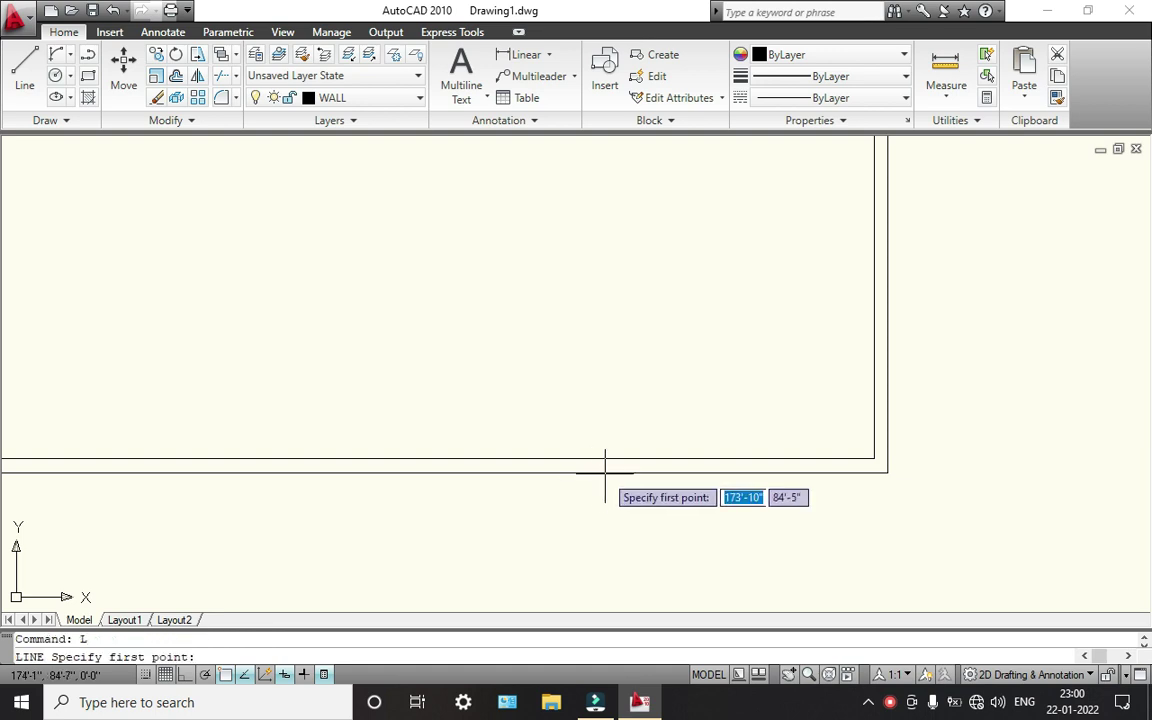
scroll(638, 458, down, 4)
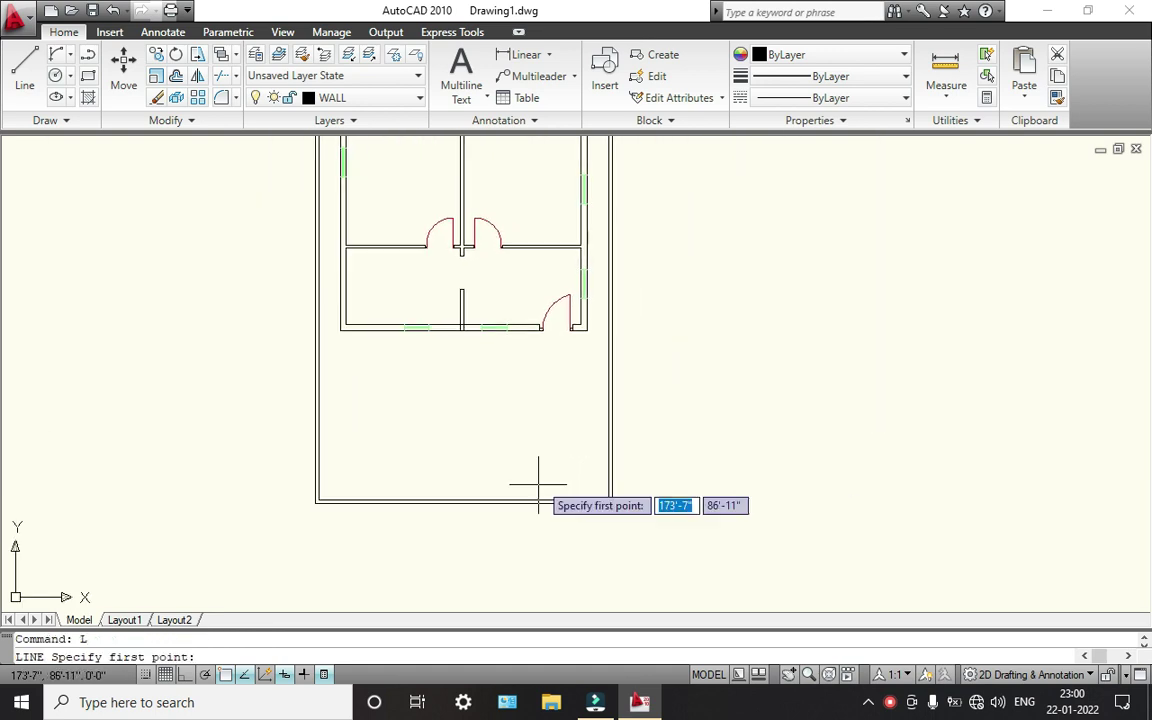
scroll(548, 476, up, 2)
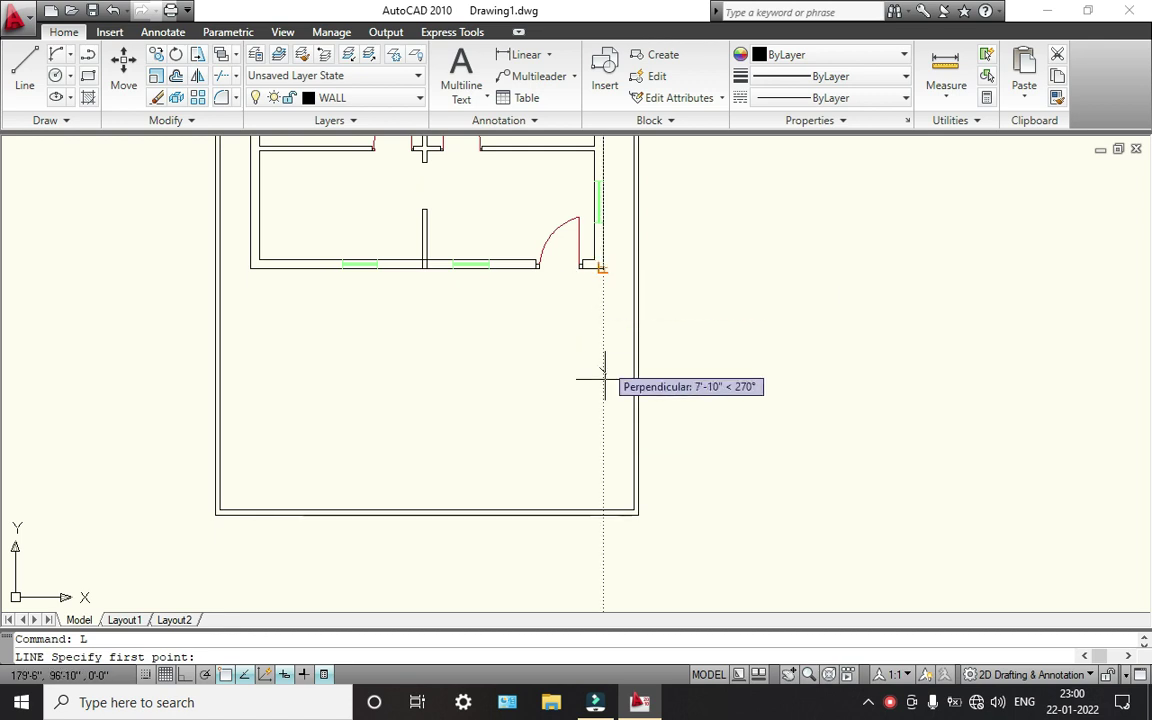
click(603, 509)
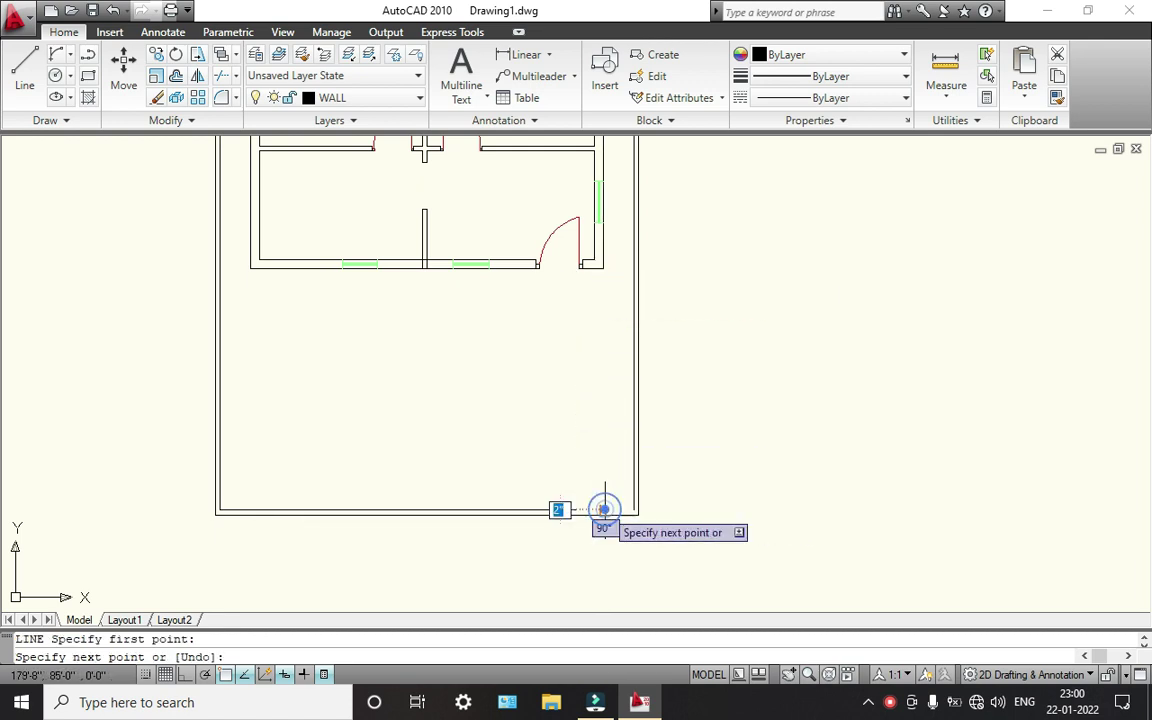
scroll(605, 508, up, 2)
click(617, 532)
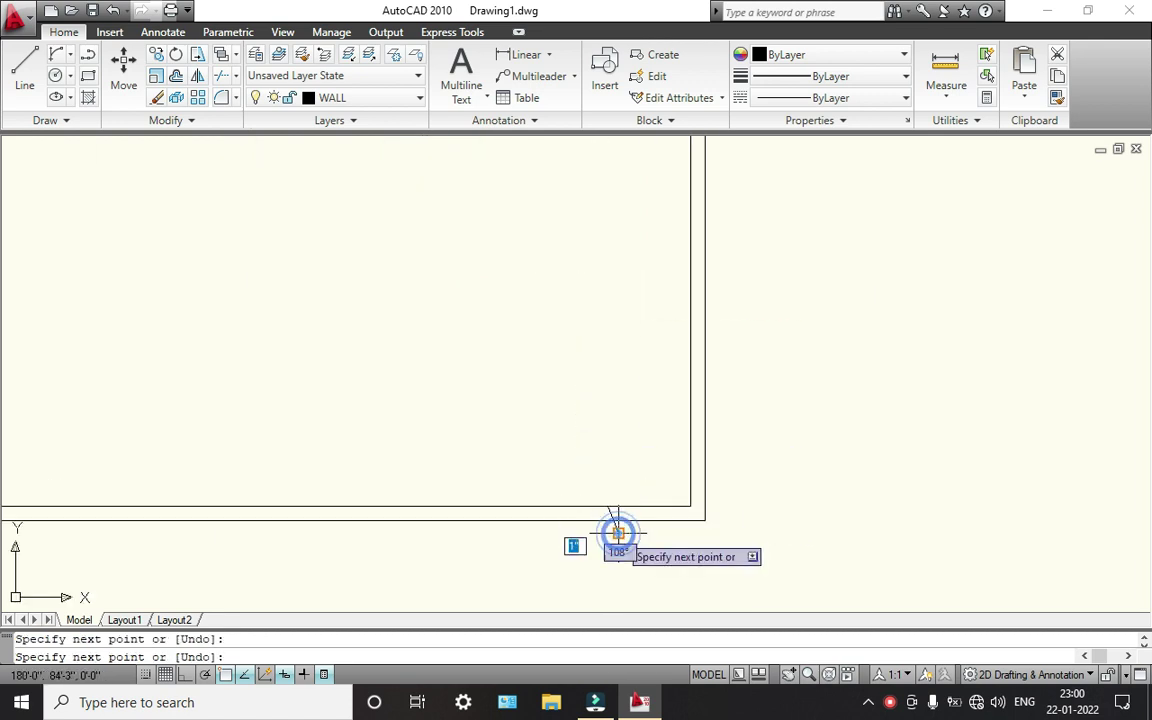
key(ctrl+z)
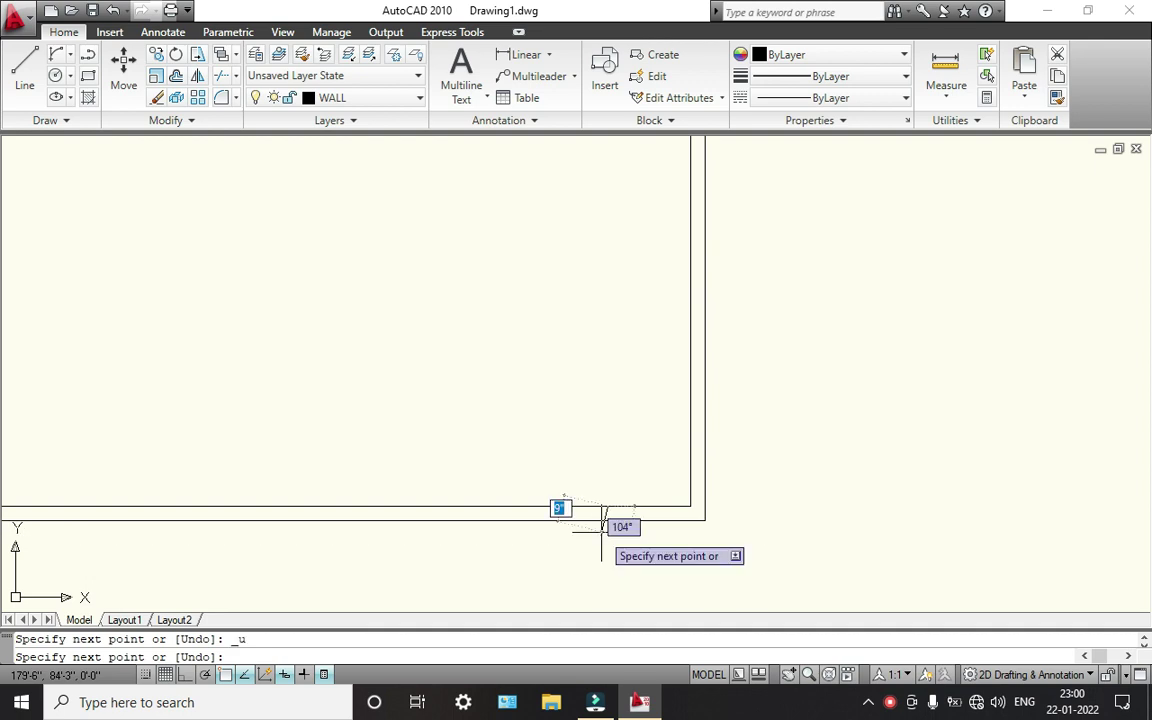
key(F8)
scroll(592, 515, up, 1)
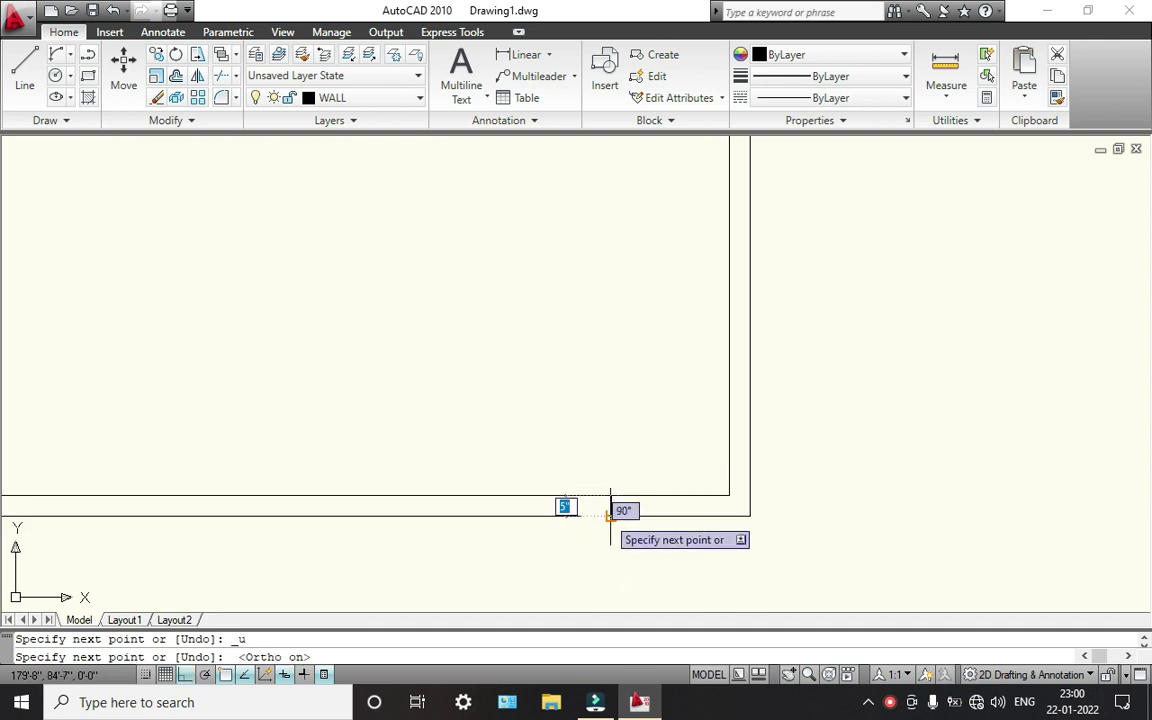
scroll(610, 516, down, 2)
scroll(611, 561, down, 2)
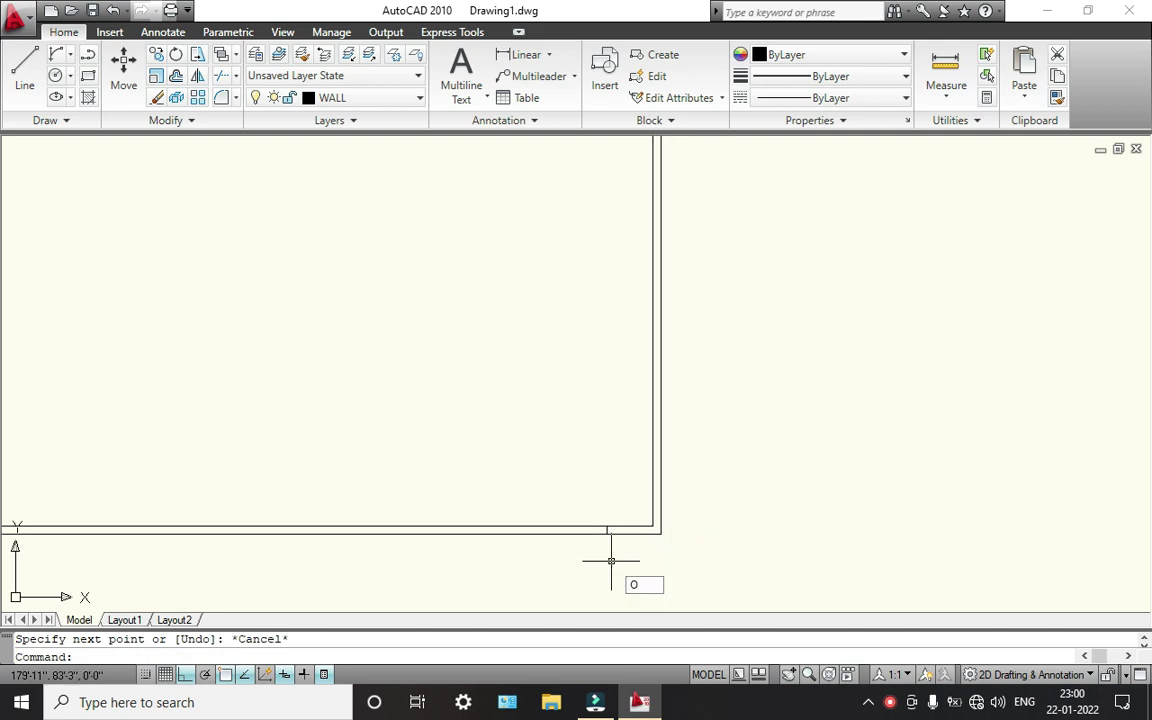
- Offset the short line across the lower boundary wall 10' to the left to mark the gate opening
key(Return)
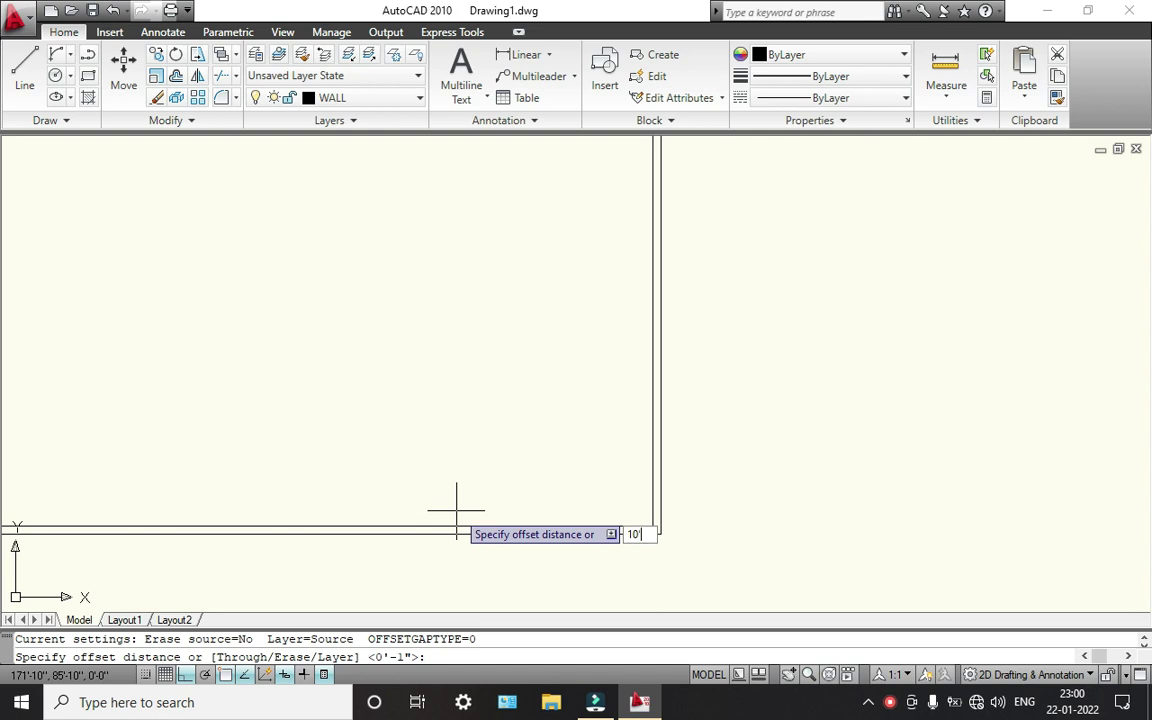
text(10')
key(Return)
scroll(560, 530, up, 5)
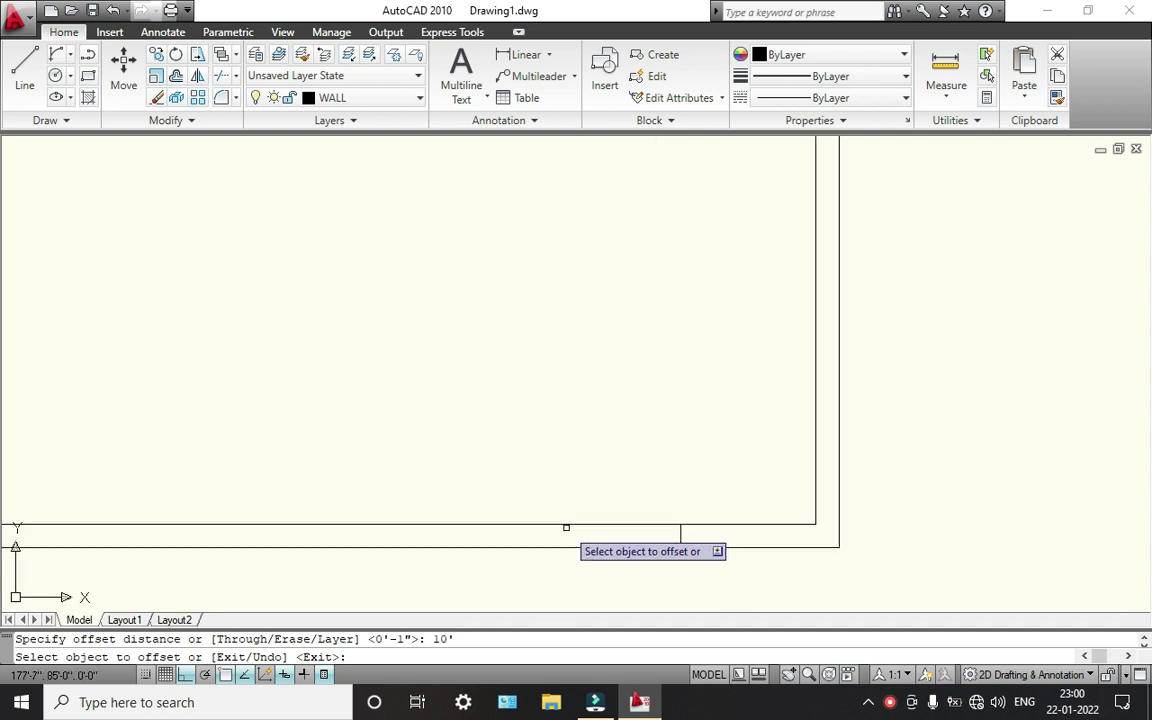
click(681, 535)
click(501, 535)
scroll(490, 535, down, 3)
middle_drag(489, 535, 489, 535)
key(Escape)
- Draw a 9" line leftward along the inner wall line from the left gate mark, continuing straight down to the outer wall line
scroll(422, 516, up, 6)
scroll(410, 495, up, 2)
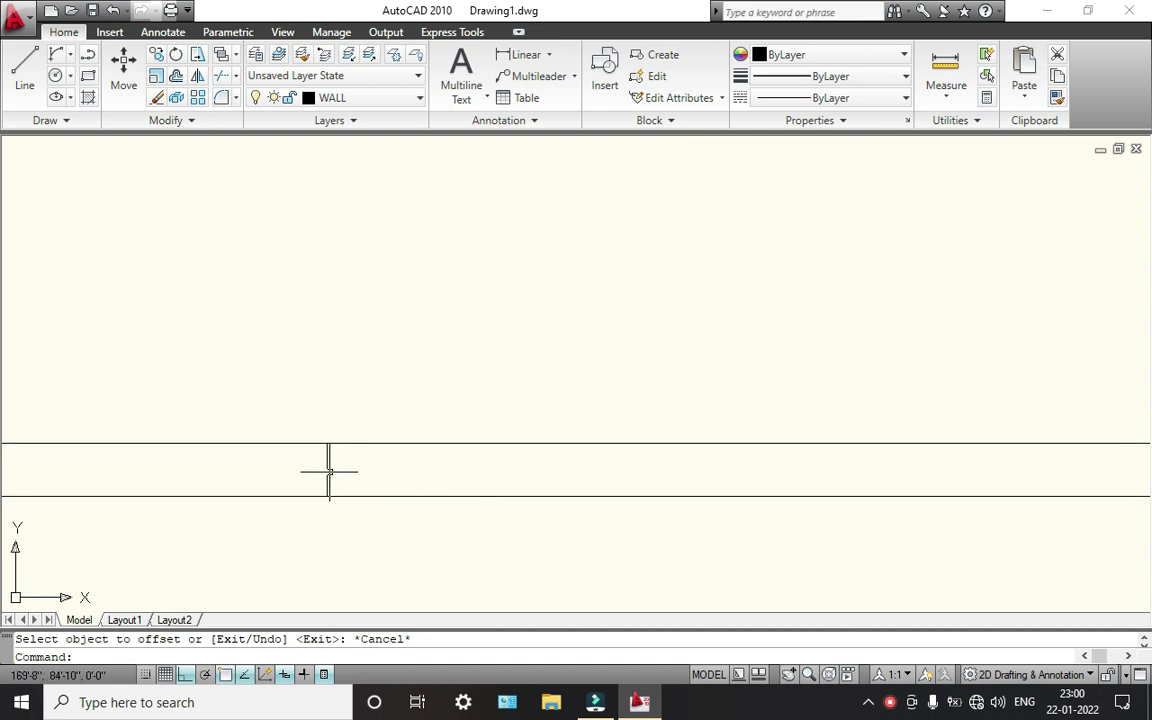
text(L)
key(Return)
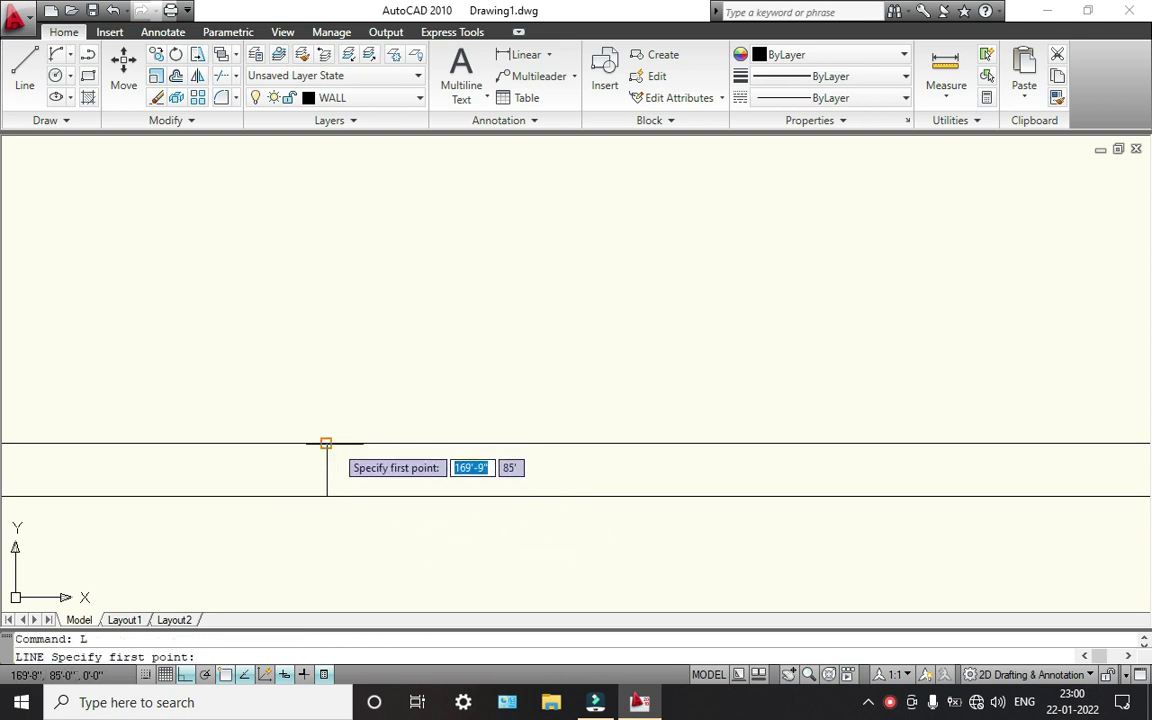
click(326, 443)
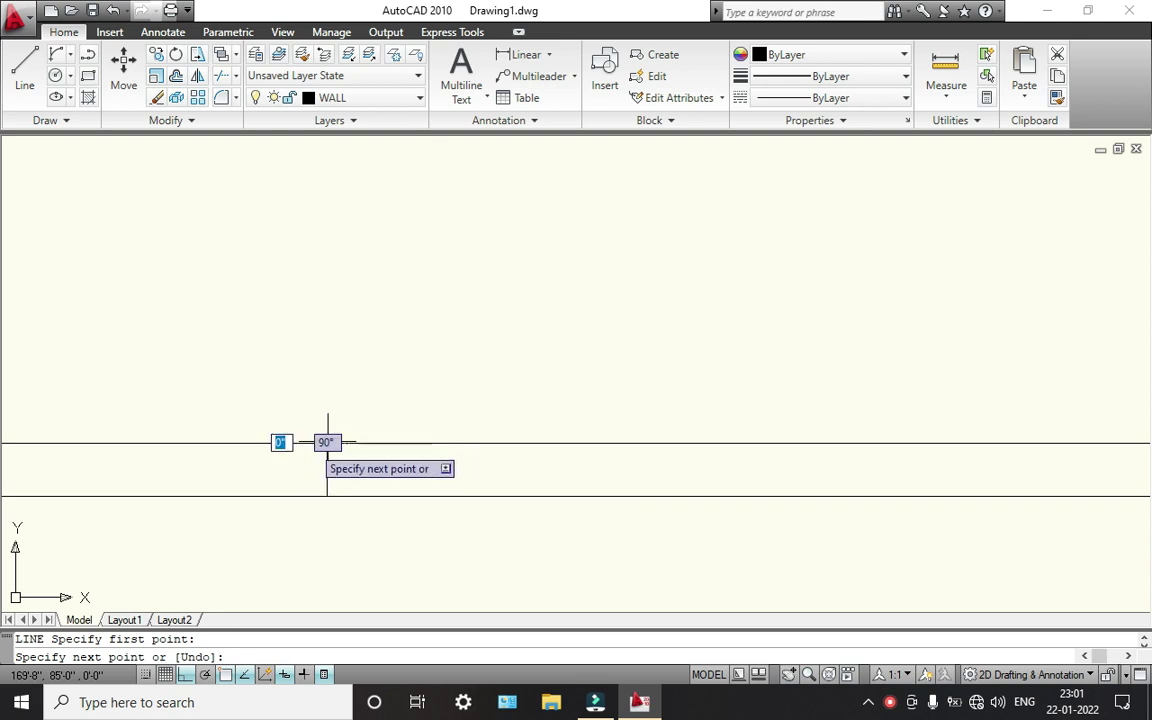
text(9)
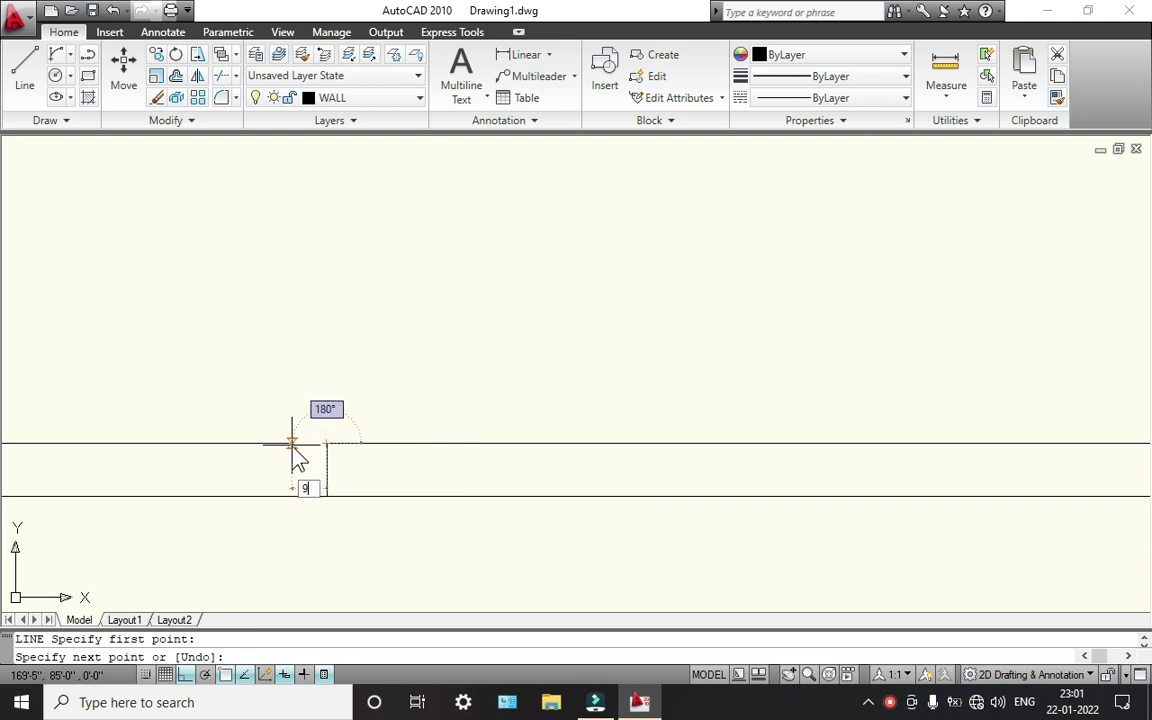
key(Return)
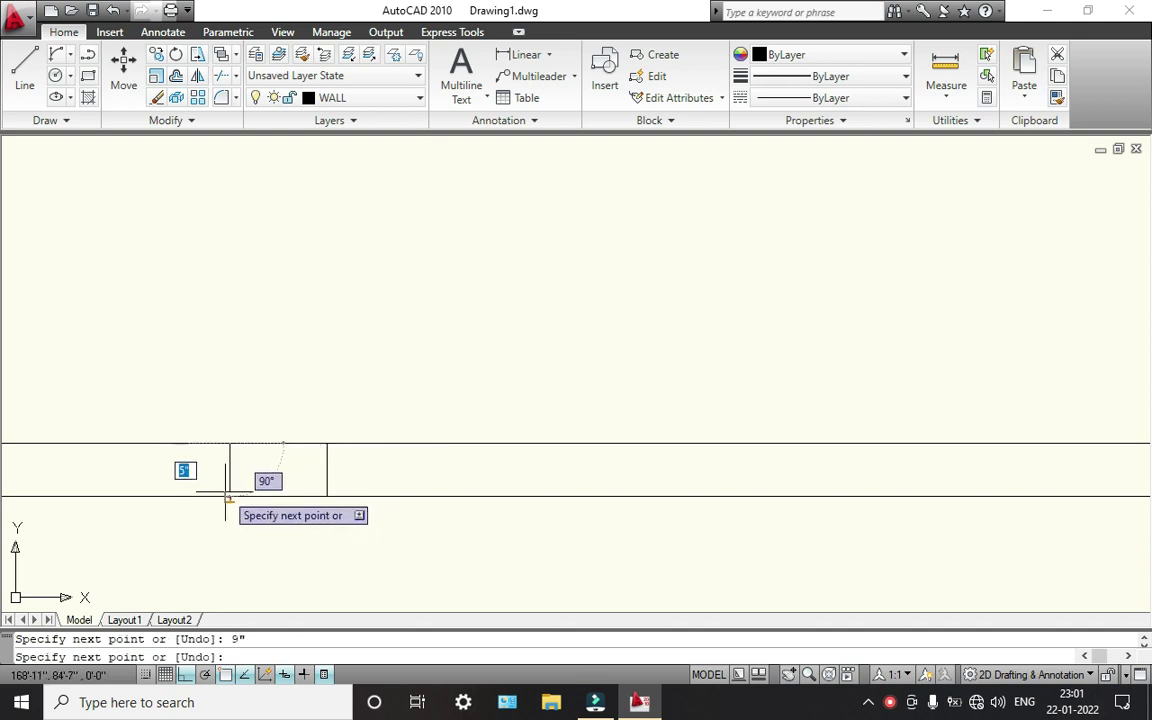
click(222, 489)
key(Escape)
- Offset the right gate mark 9" to the right to form the second gate pillar in the boundary wall
scroll(314, 476, down, 4)
scroll(707, 476, up, 4)
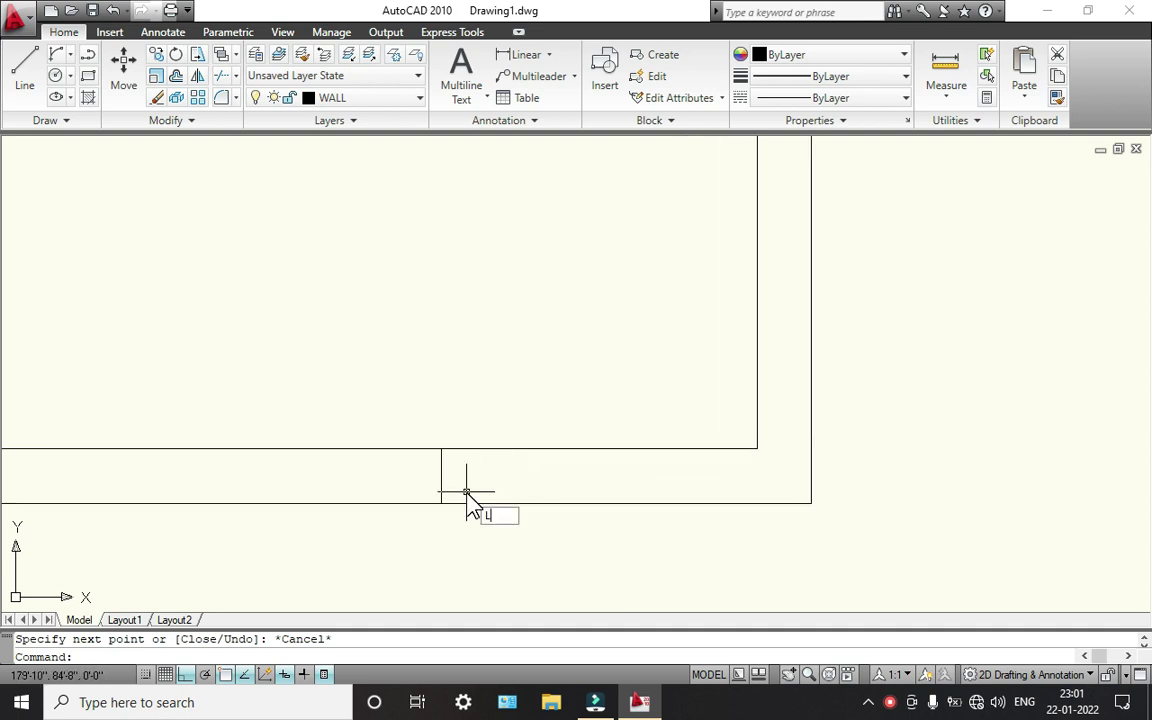
key(Escape)
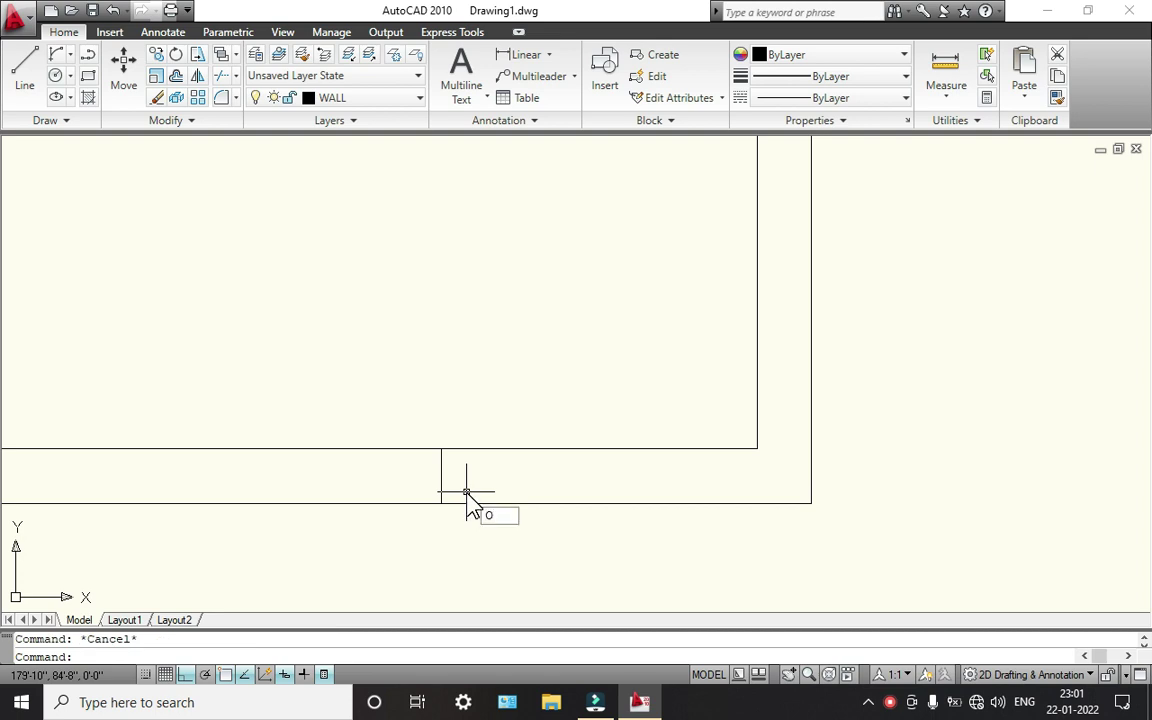
text(o)
key(Return)
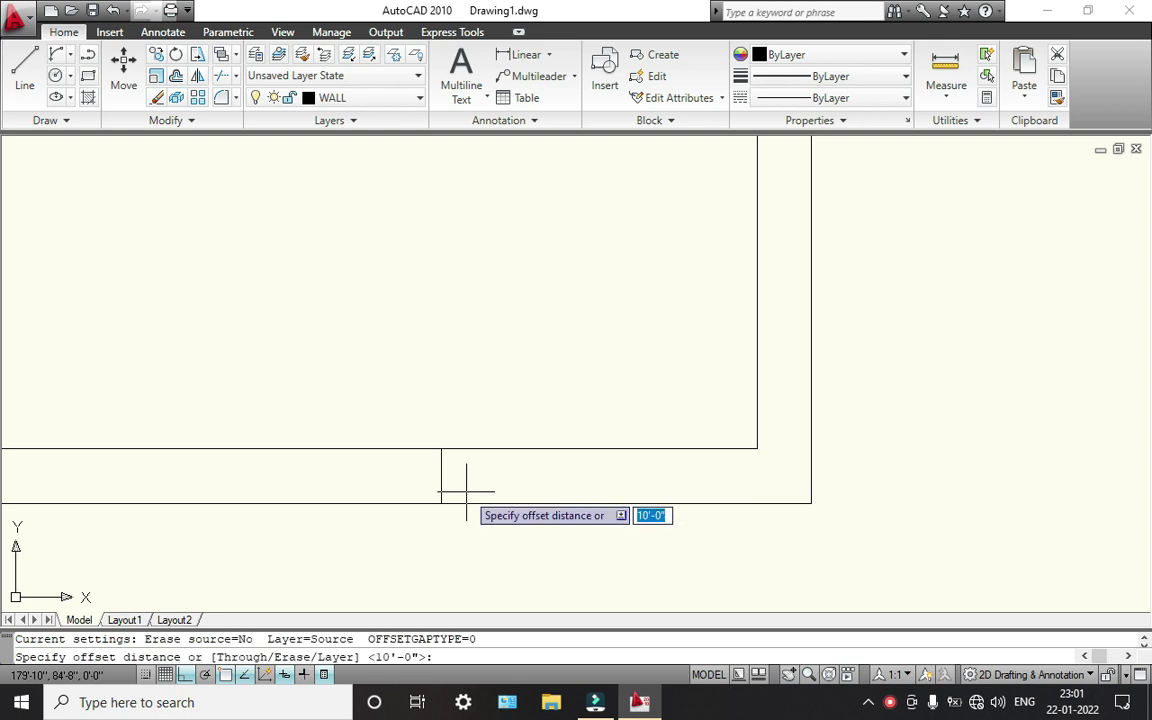
text(9")
key(Return)
click(441, 474)
click(490, 472)
scroll(475, 484, down, 4)
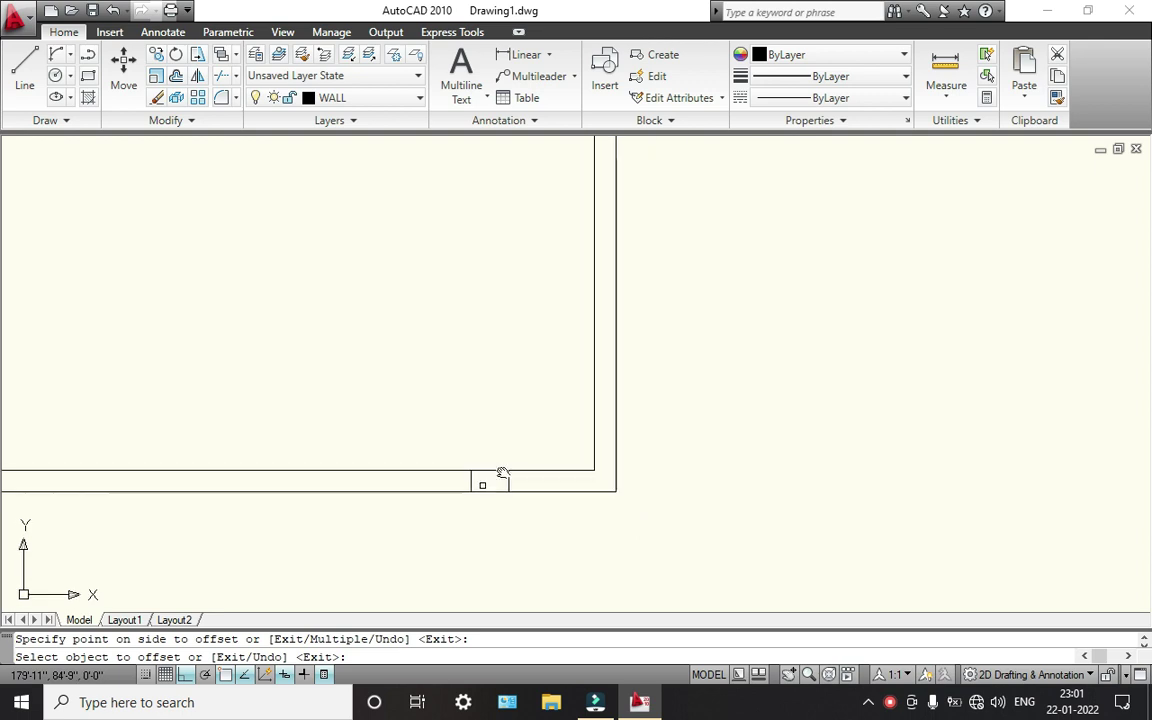
scroll(400, 478, up, 2)
key(Escape)
- Draw a horizontal gate line through the wall's middle, joining the midpoints of the two pillars' inner sides
scroll(320, 469, up, 4)
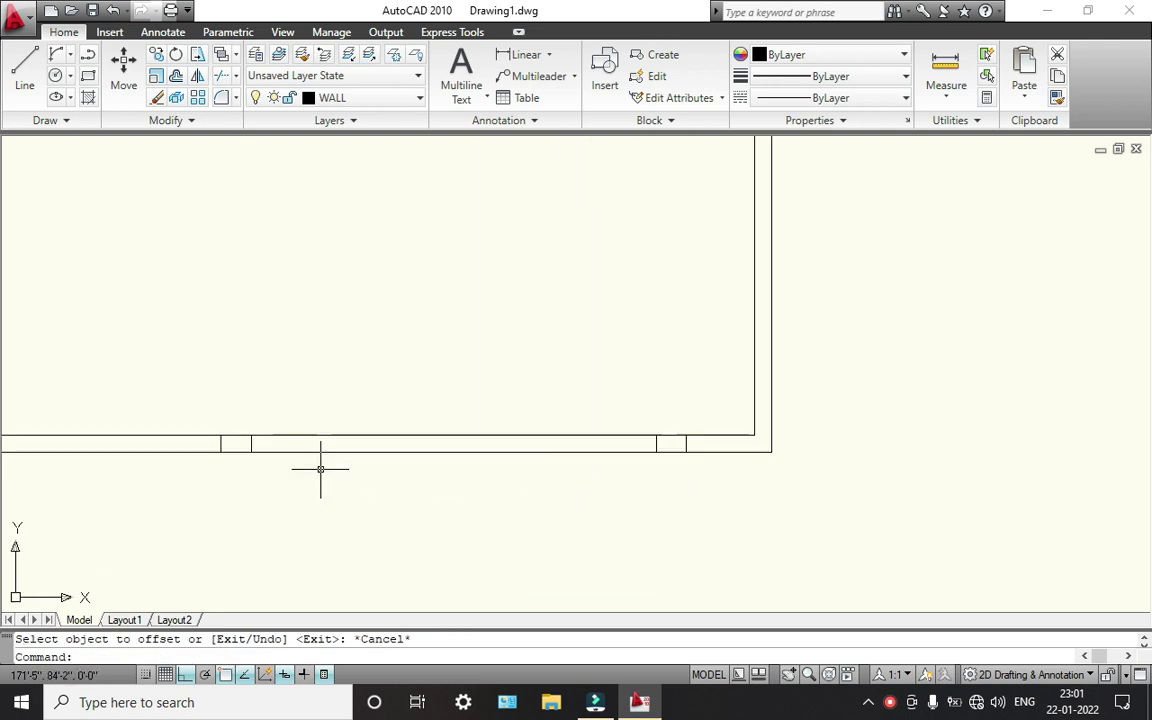
scroll(320, 469, down, 4)
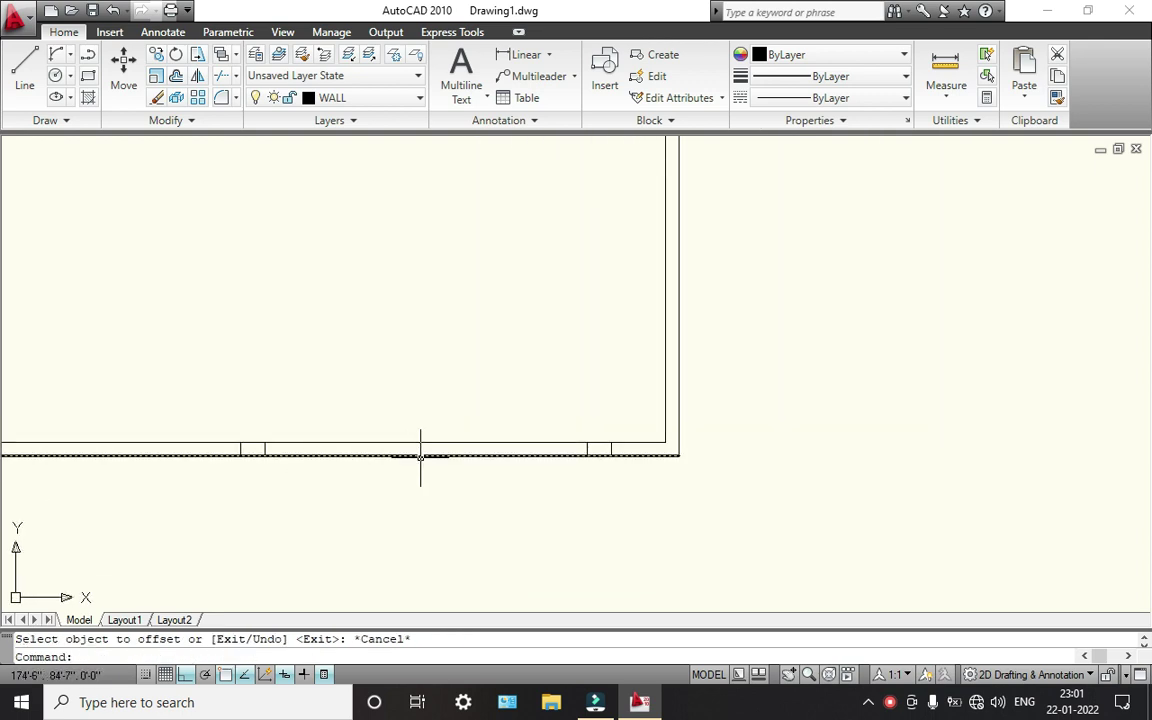
scroll(385, 463, up, 2)
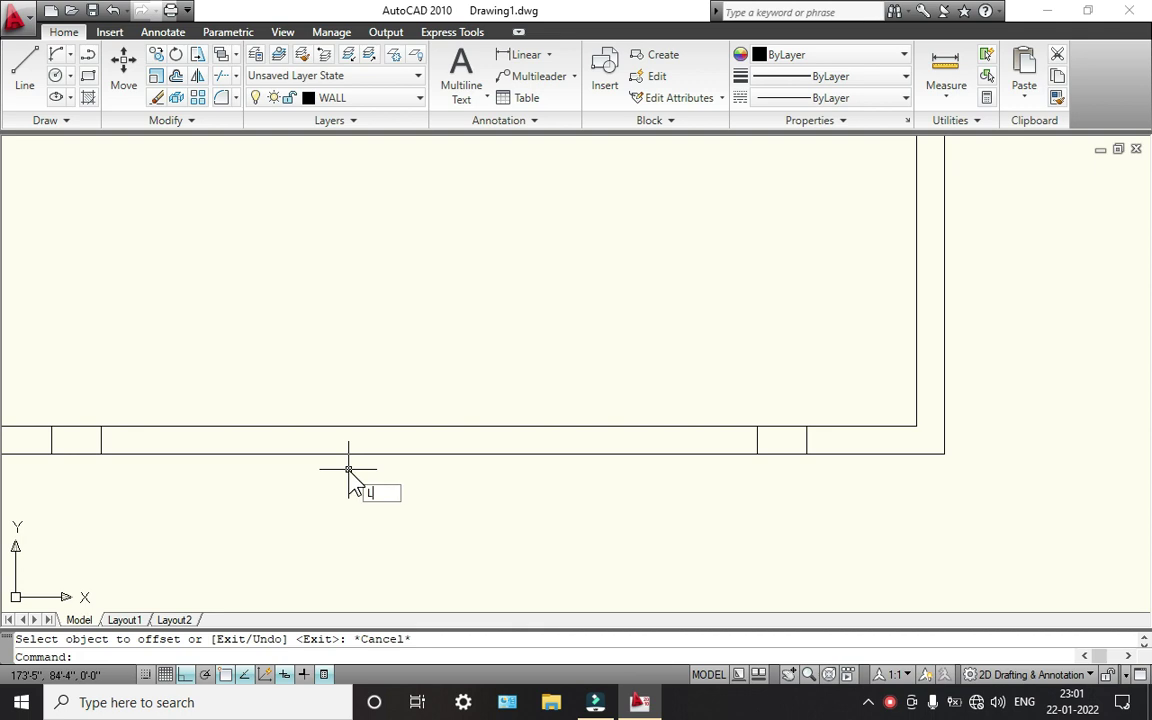
text(L)
key(Return)
scroll(730, 437, up, 5)
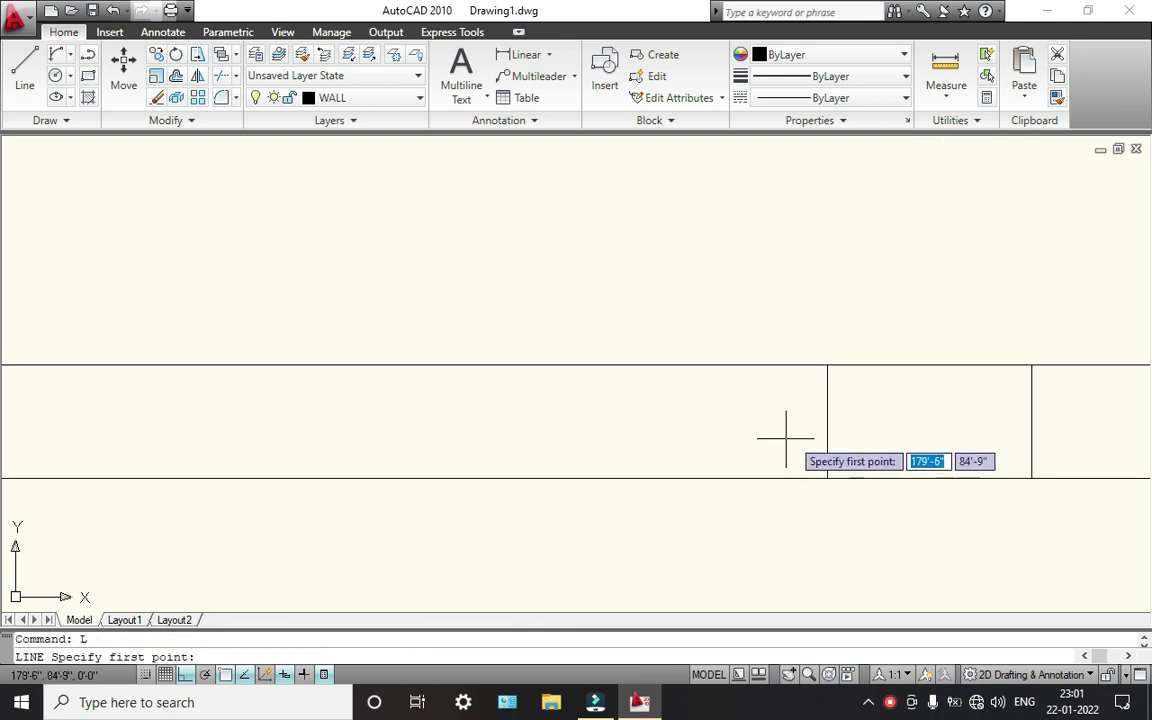
click(828, 420)
scroll(316, 492, down, 4)
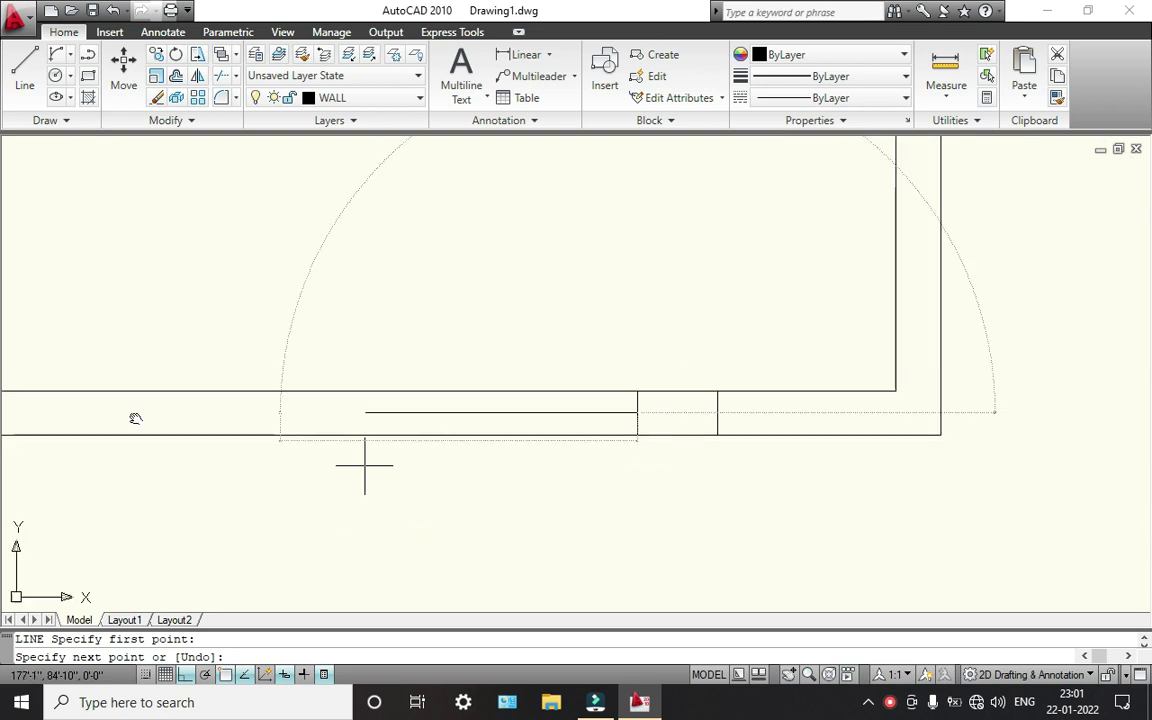
middle_drag(135, 418, 260, 419)
scroll(557, 441, down, 3)
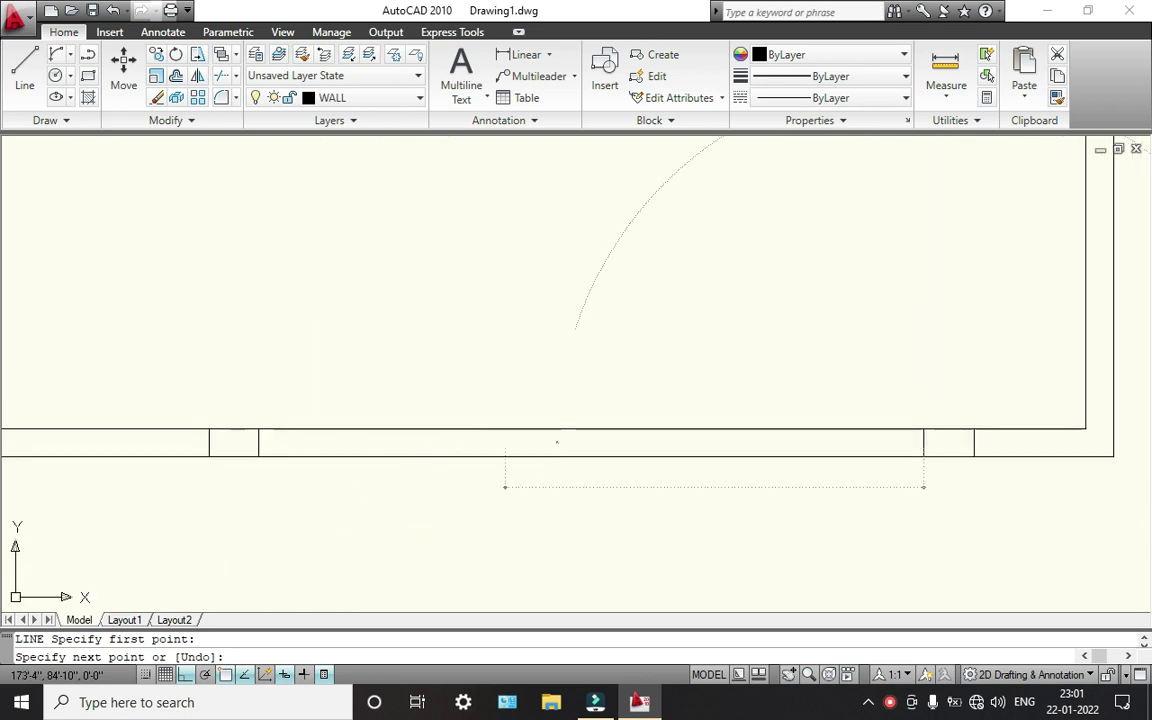
scroll(262, 440, up, 2)
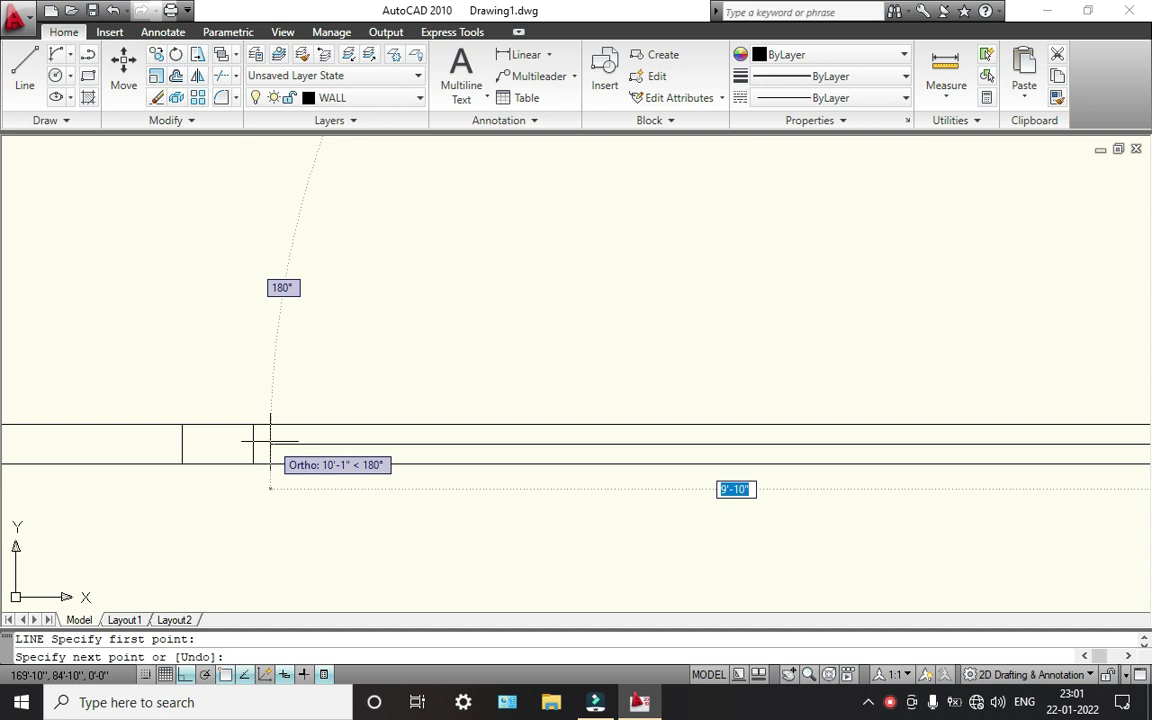
scroll(265, 438, up, 3)
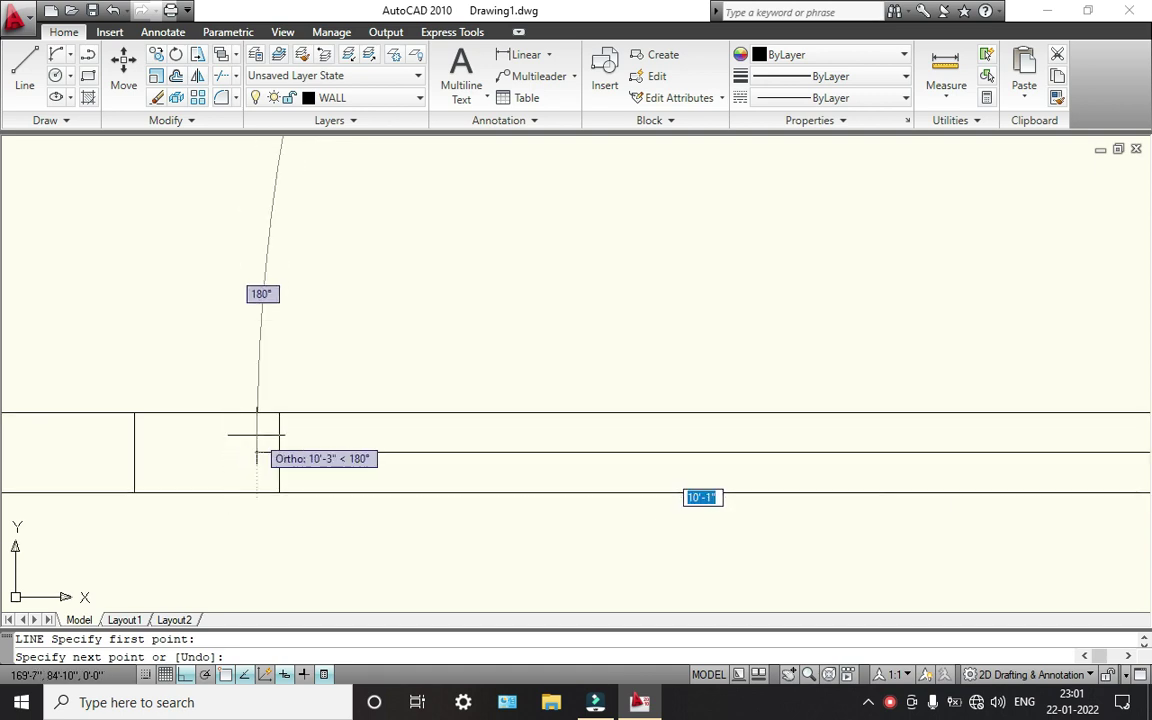
click(279, 455)
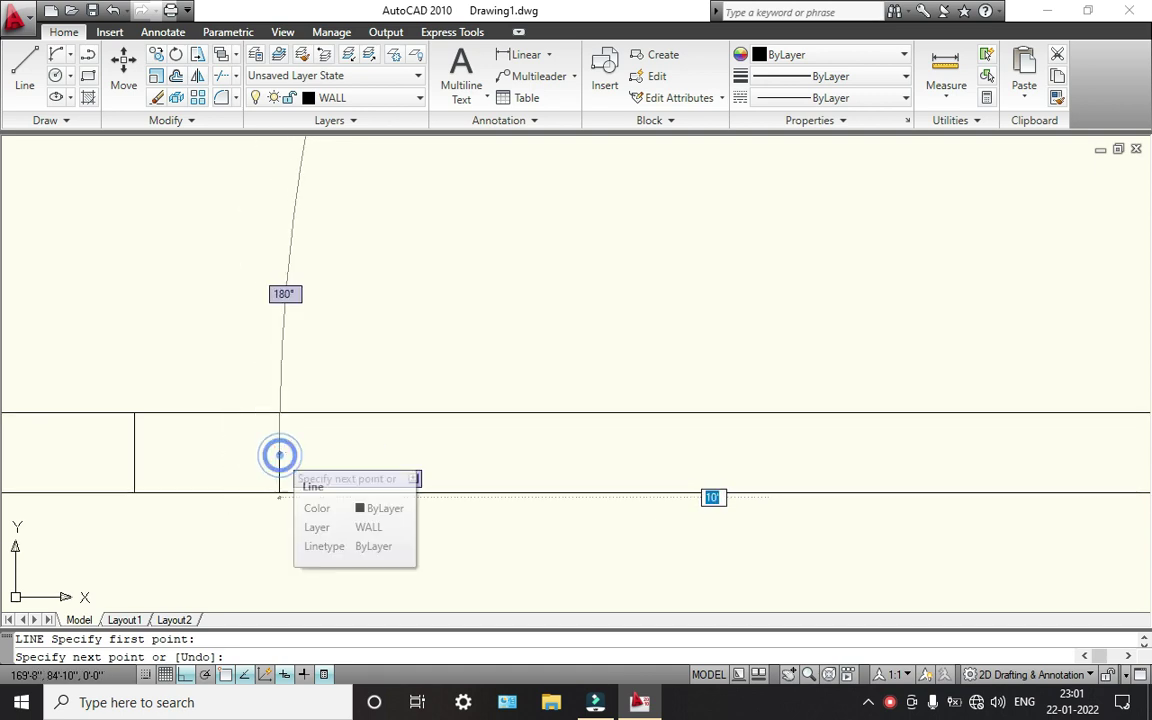
key(Escape)
- Trim the inner and outer boundary wall lines between the two gate pillars, keeping the middle gate line
scroll(277, 450, down, 3)
middle_drag(560, 478, 468, 476)
scroll(440, 470, down, 2)
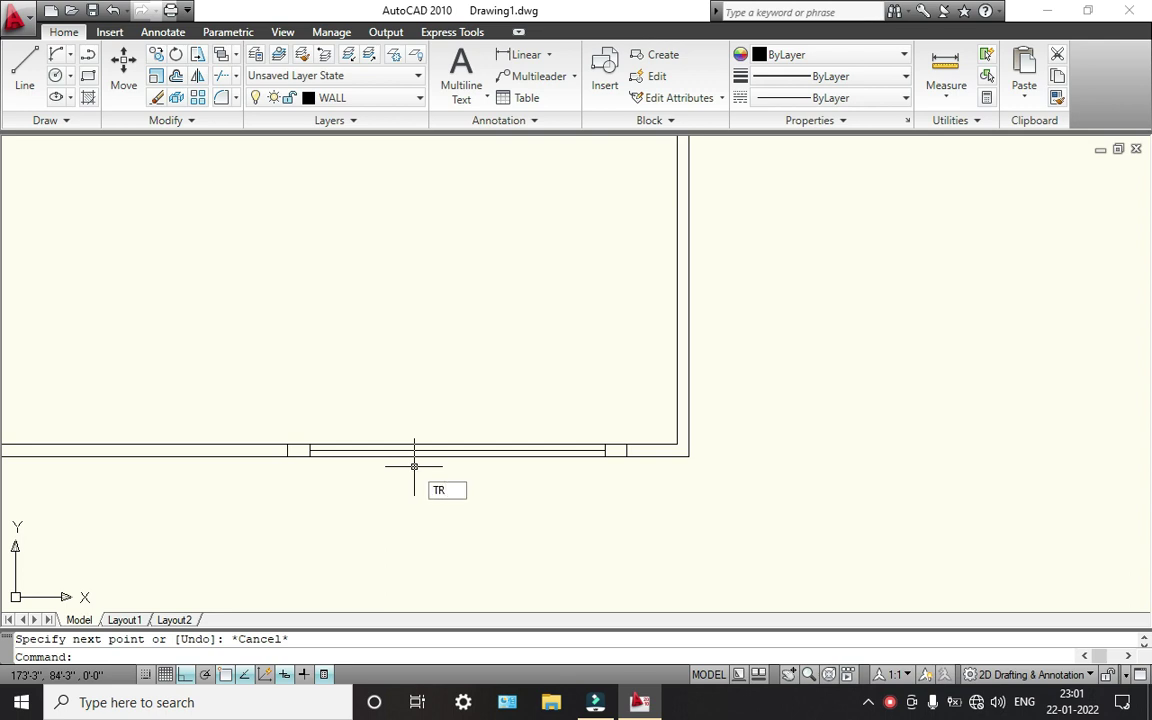
text(TR)
key(Return)
scroll(405, 440, up, 3)
click(399, 419)
click(384, 392)
click(409, 476)
click(404, 455)
scroll(432, 488, down, 4)
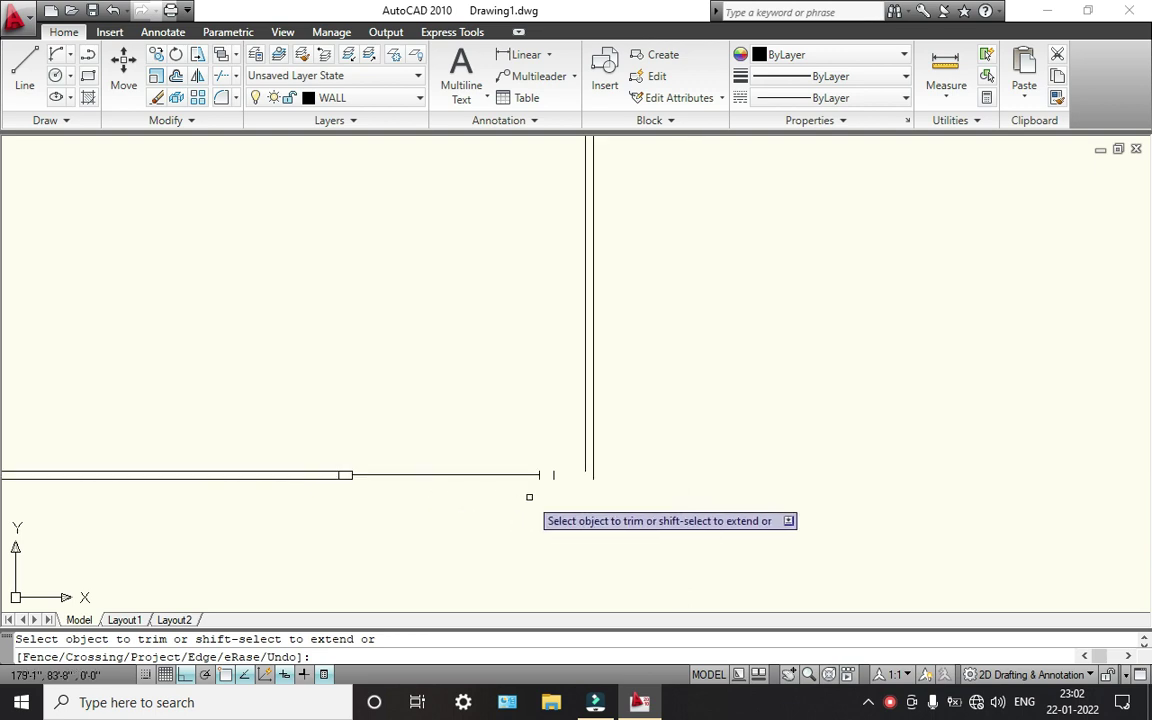
key(Escape)
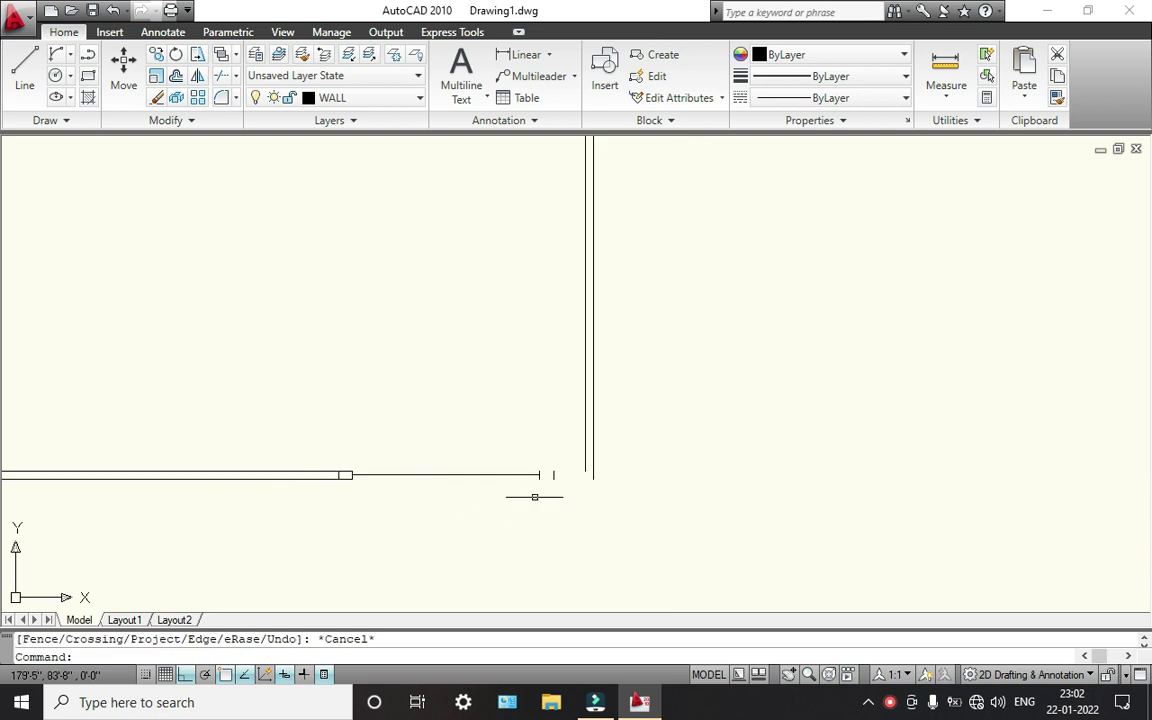
- Draw the missing inner boundary wall line from the inner right wall's lower end to the upper gate-side corner of the right pillar
key(Return)
scroll(552, 478, up, 8)
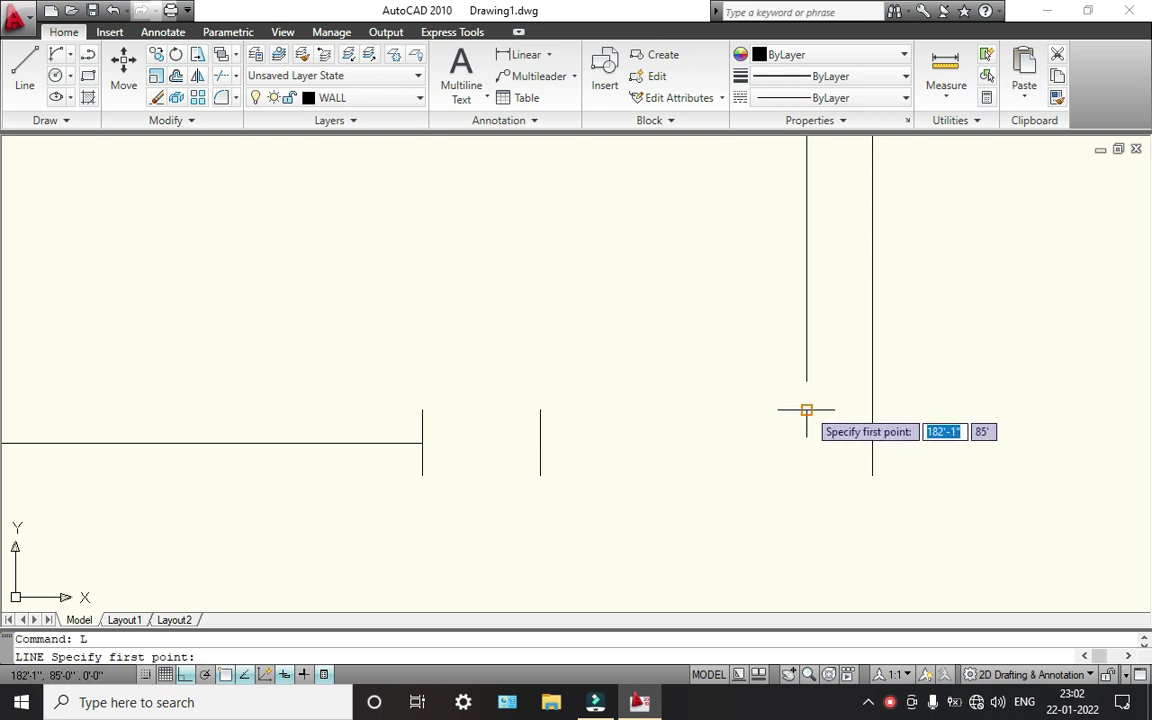
click(806, 410)
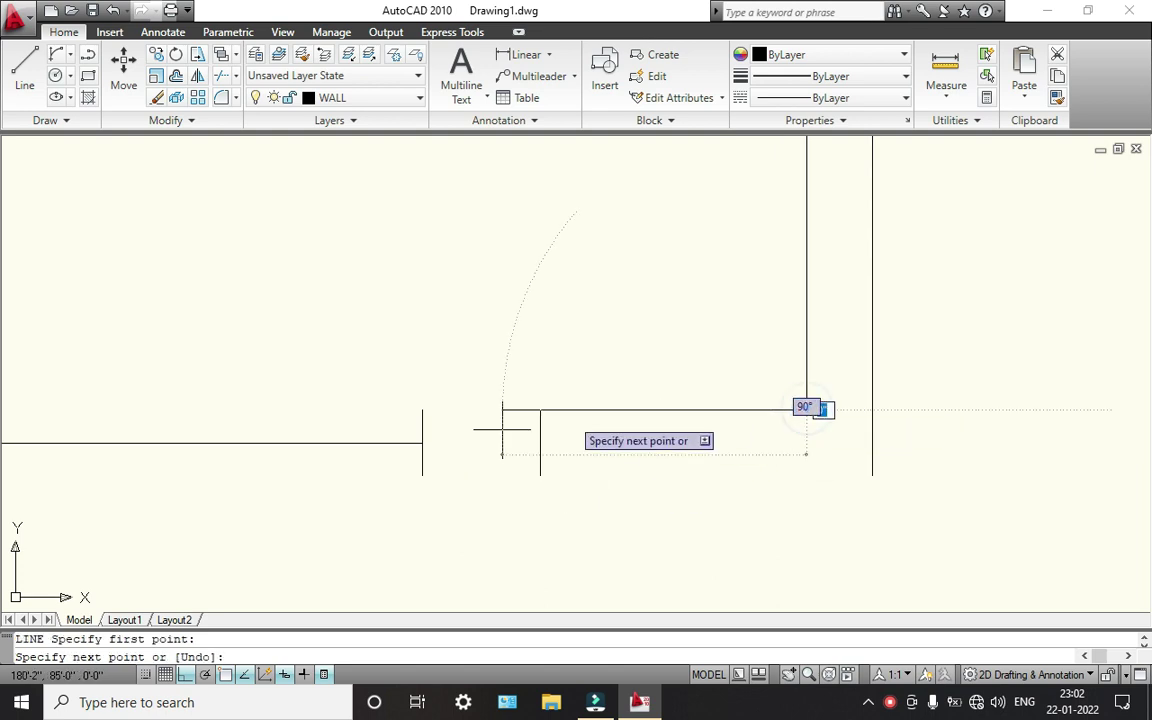
click(421, 410)
click(421, 410)
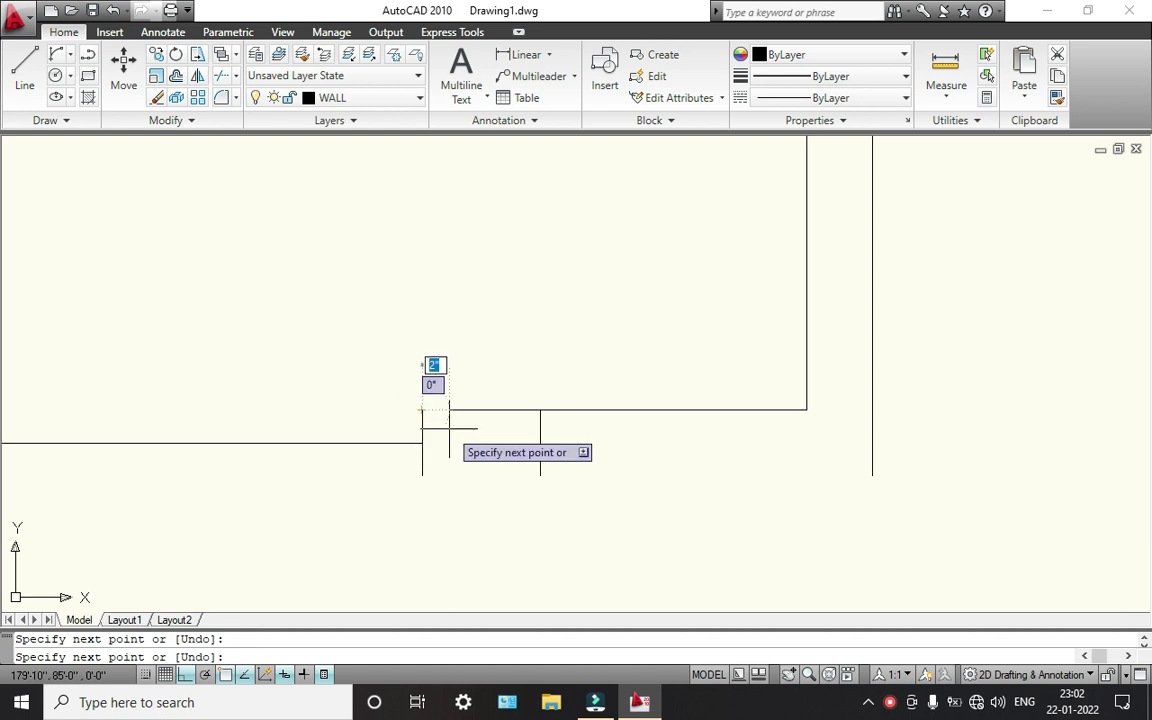
key(Return)
- Draw the missing outer boundary wall line from the outer right wall's lower end to the lower gate-side corner of the right pillar
key(Return)
click(872, 476)
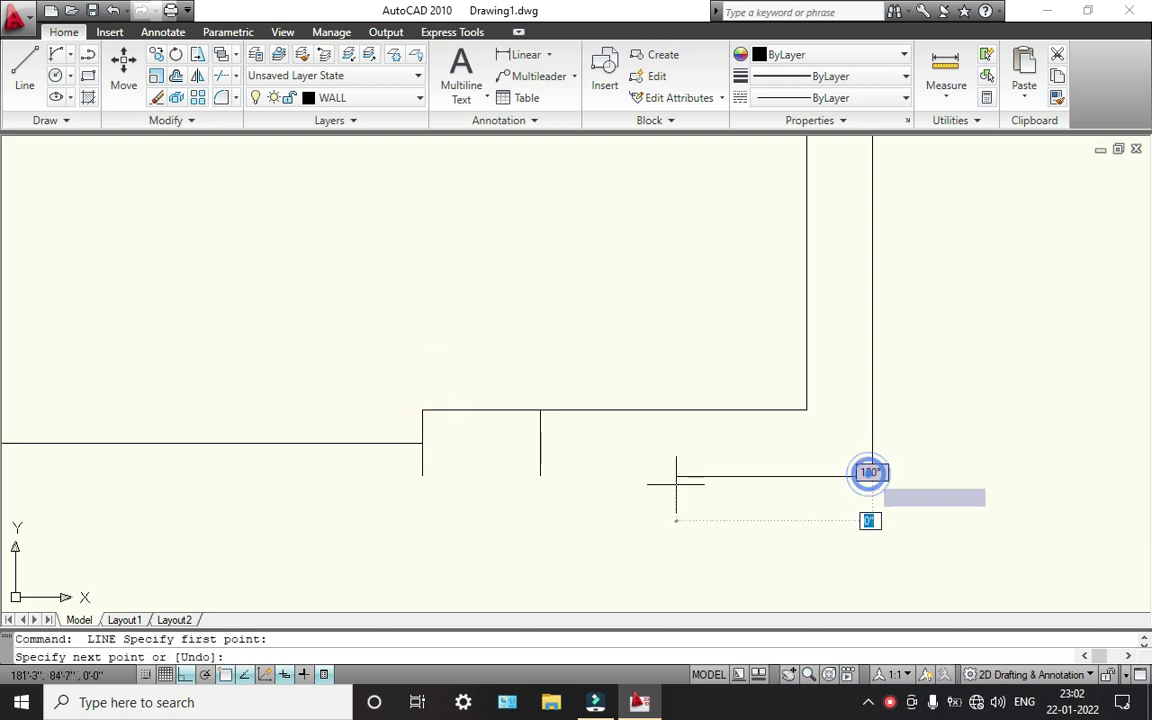
click(421, 478)
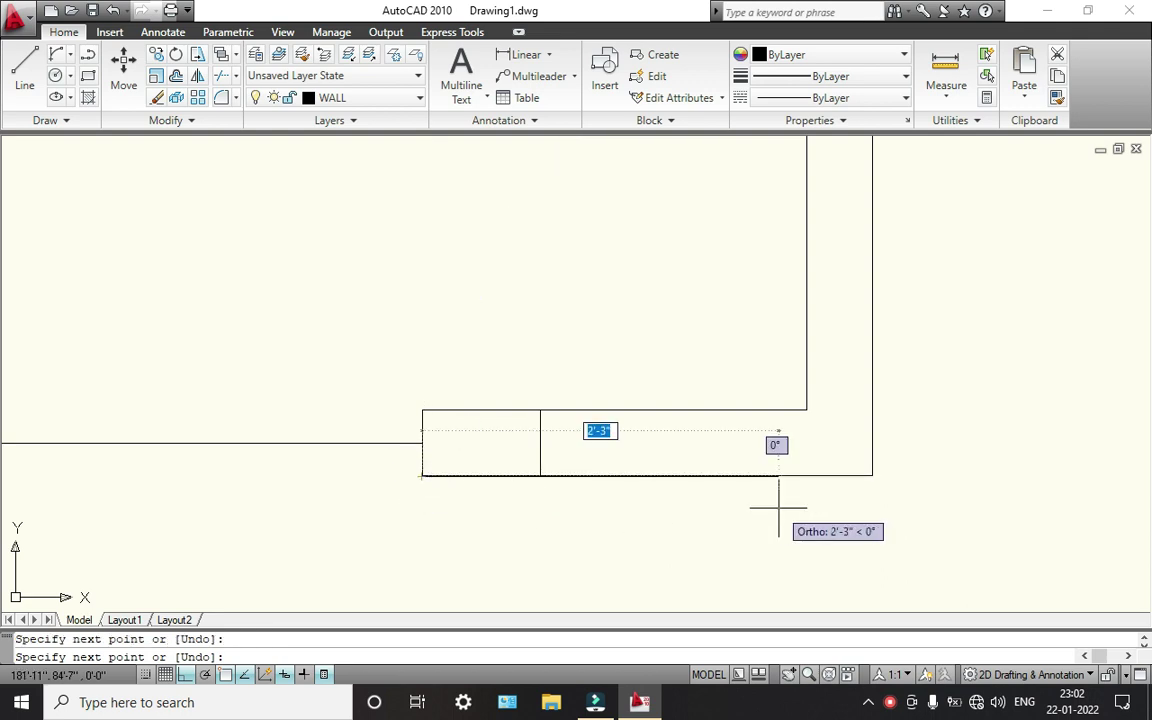
key(Escape)
scroll(659, 505, down, 8)
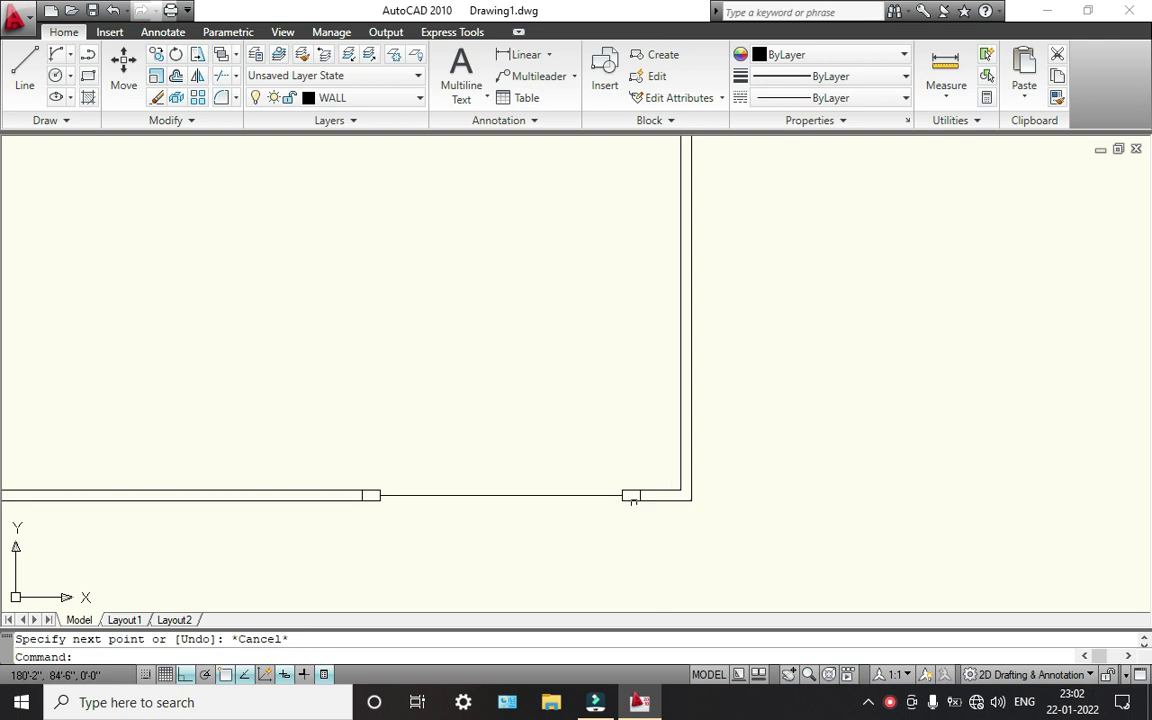
- With Ortho off, draw a diagonal gate line from the left pillar's upper inner corner to the right pillar's lower inner corner
scroll(419, 528, up, 3)
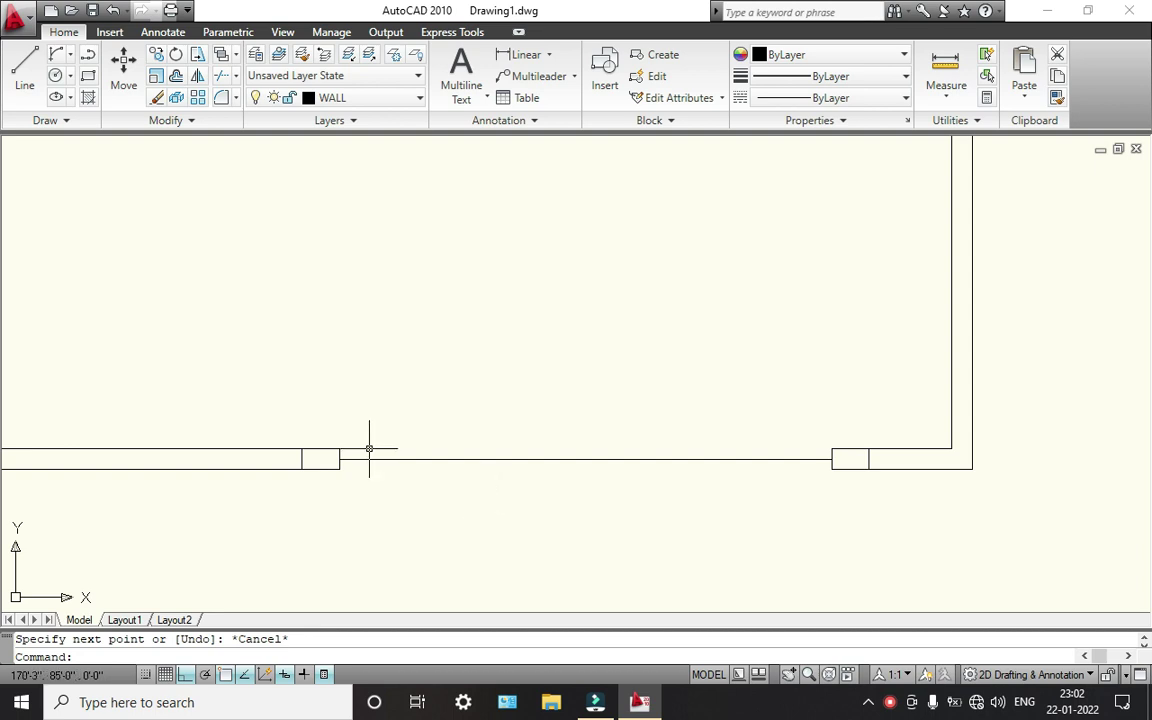
text(l)
key(Return)
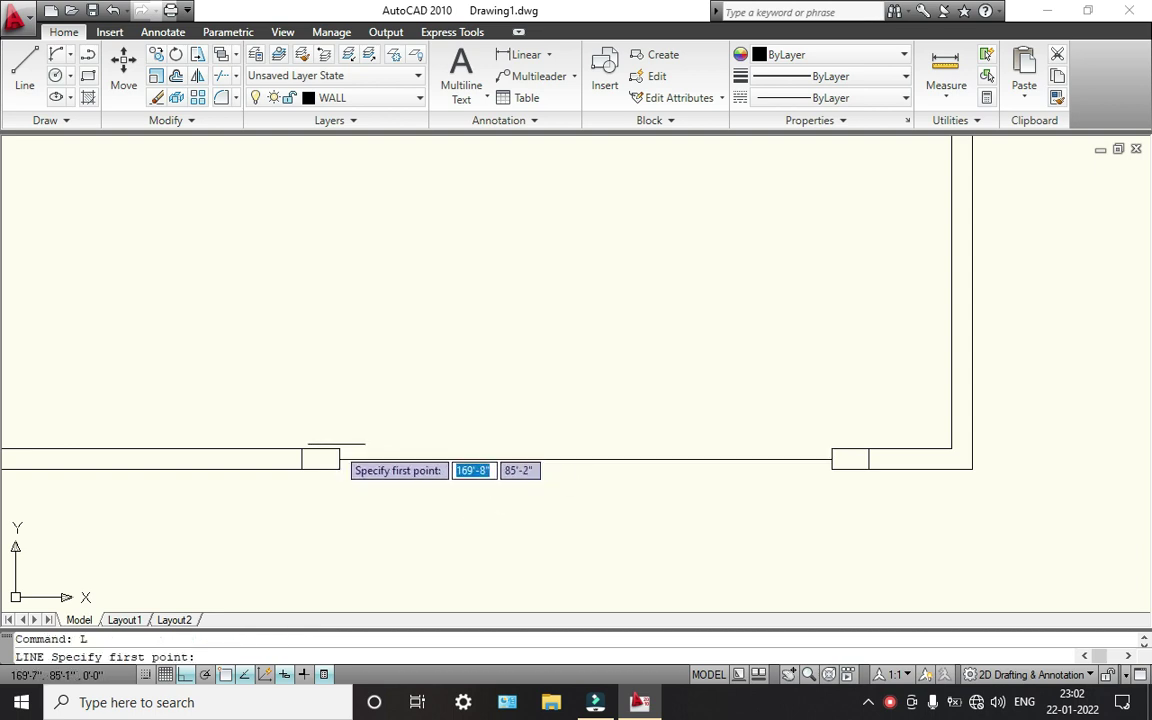
click(339, 450)
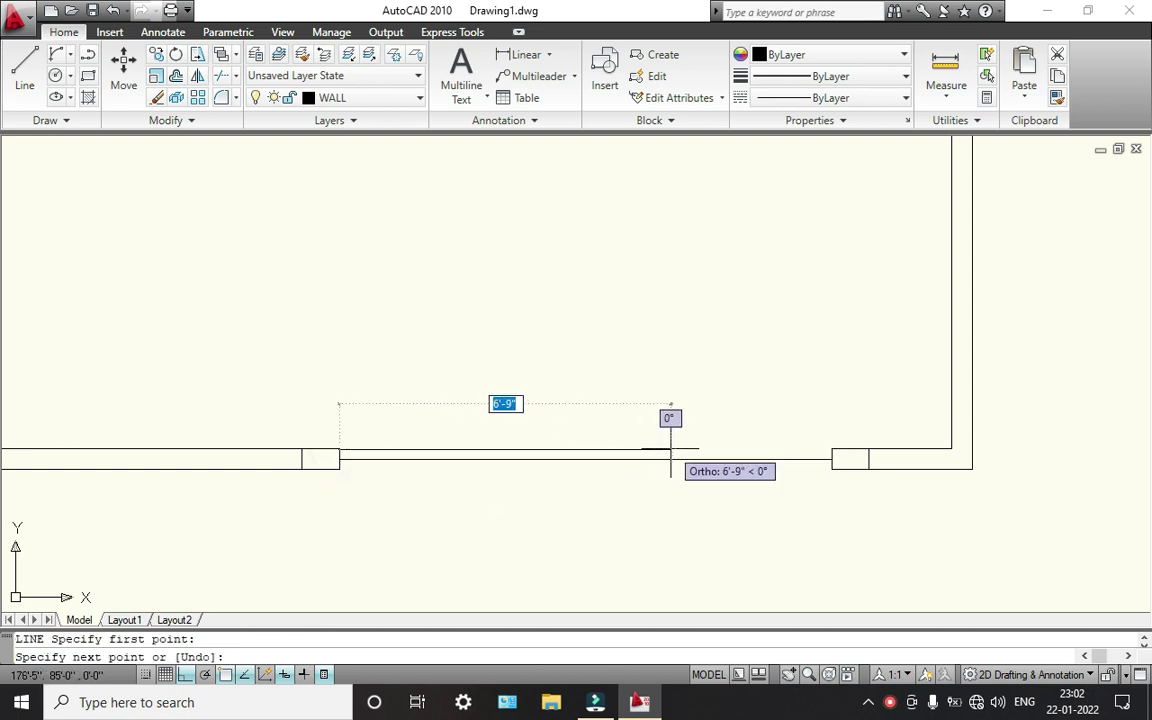
key(F8)
scroll(840, 458, up, 2)
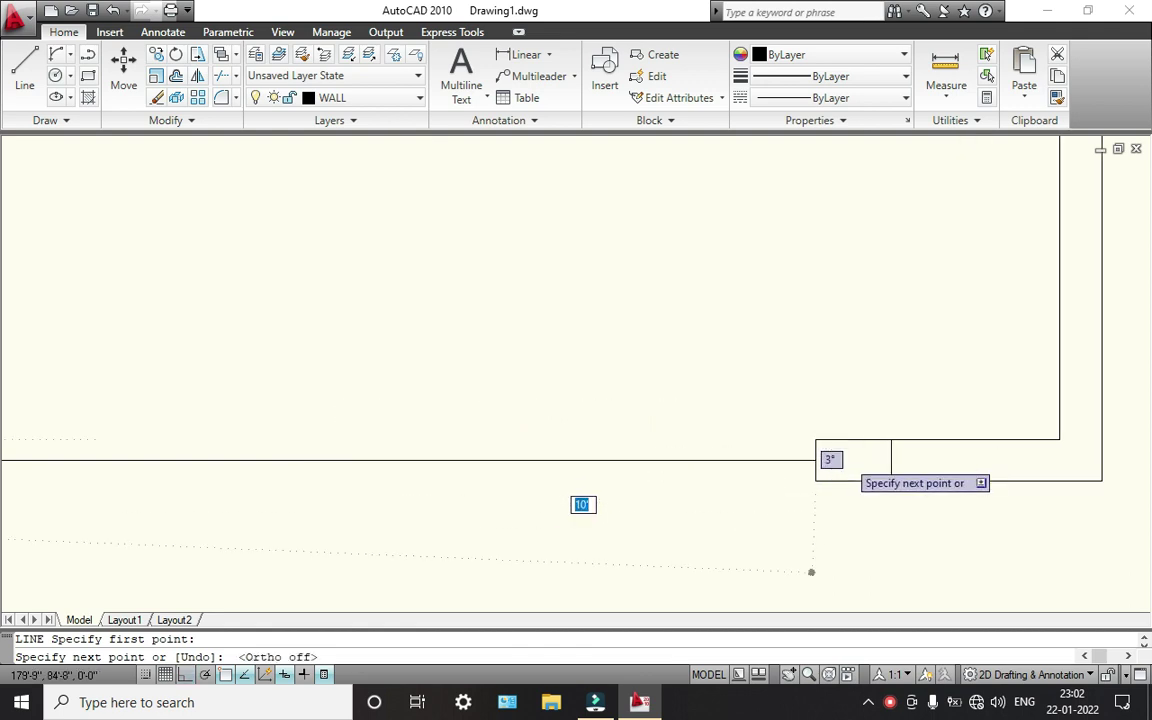
scroll(830, 466, up, 1)
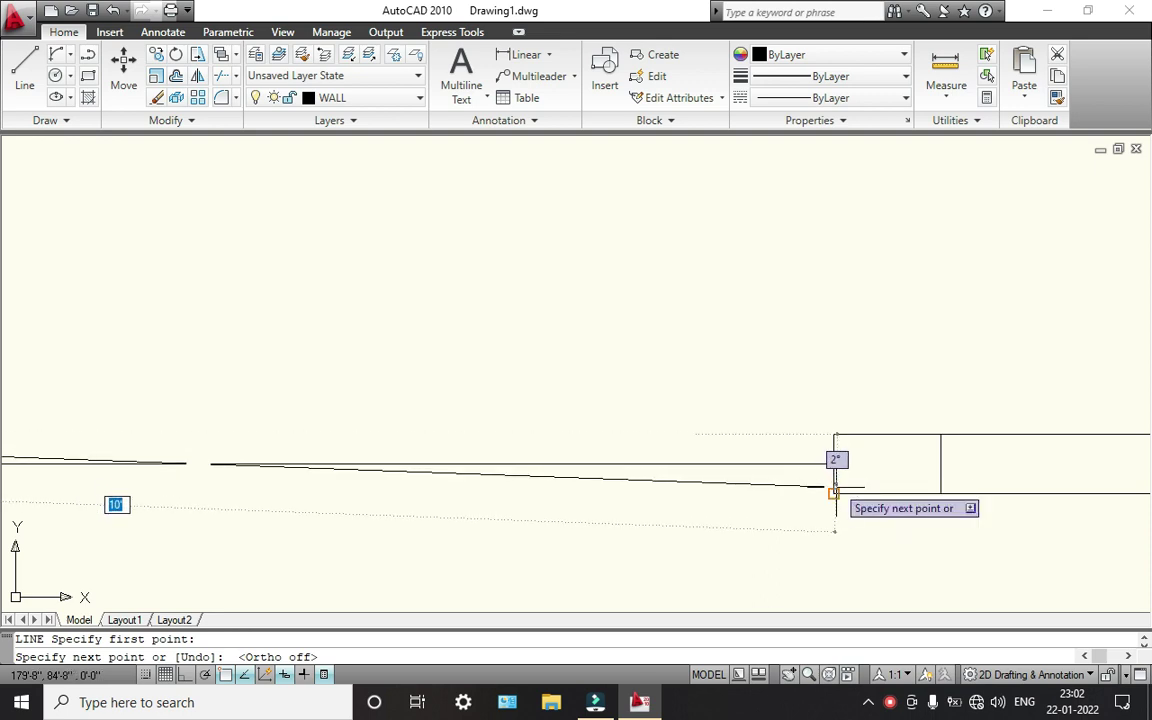
click(833, 488)
key(Return)
scroll(612, 470, down, 2)
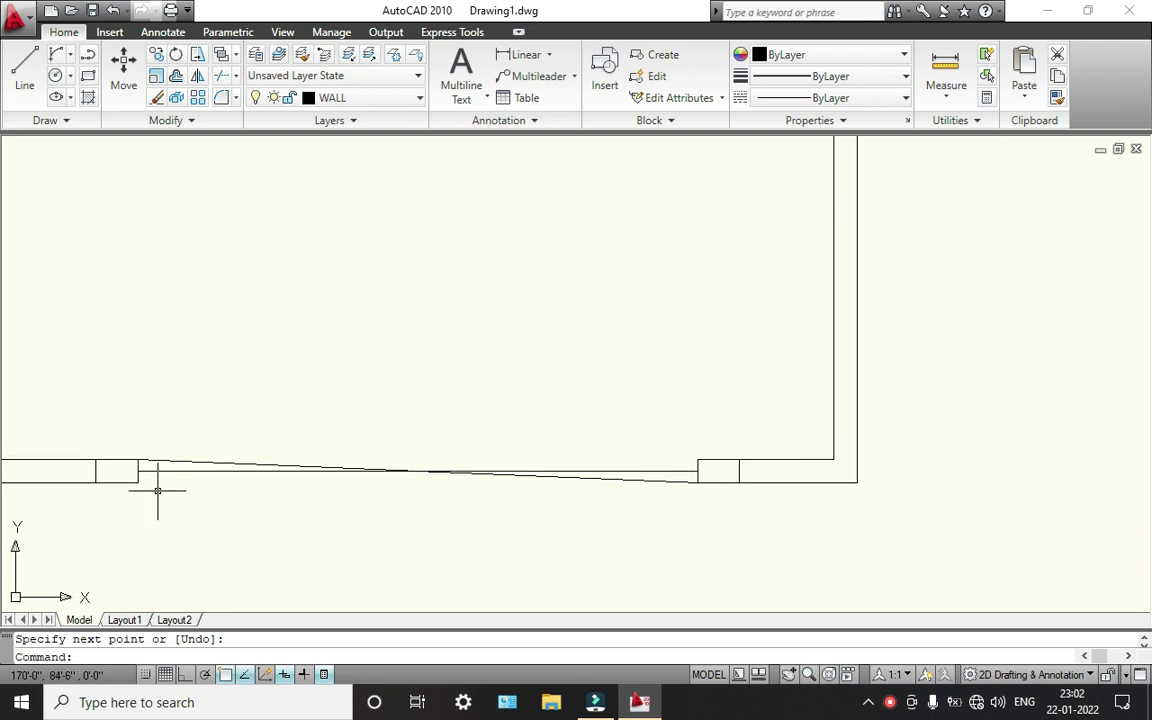
- Draw the crossing gate diagonal from the left pillar's lower inner corner to the right pillar's upper inner corner
key(Return)
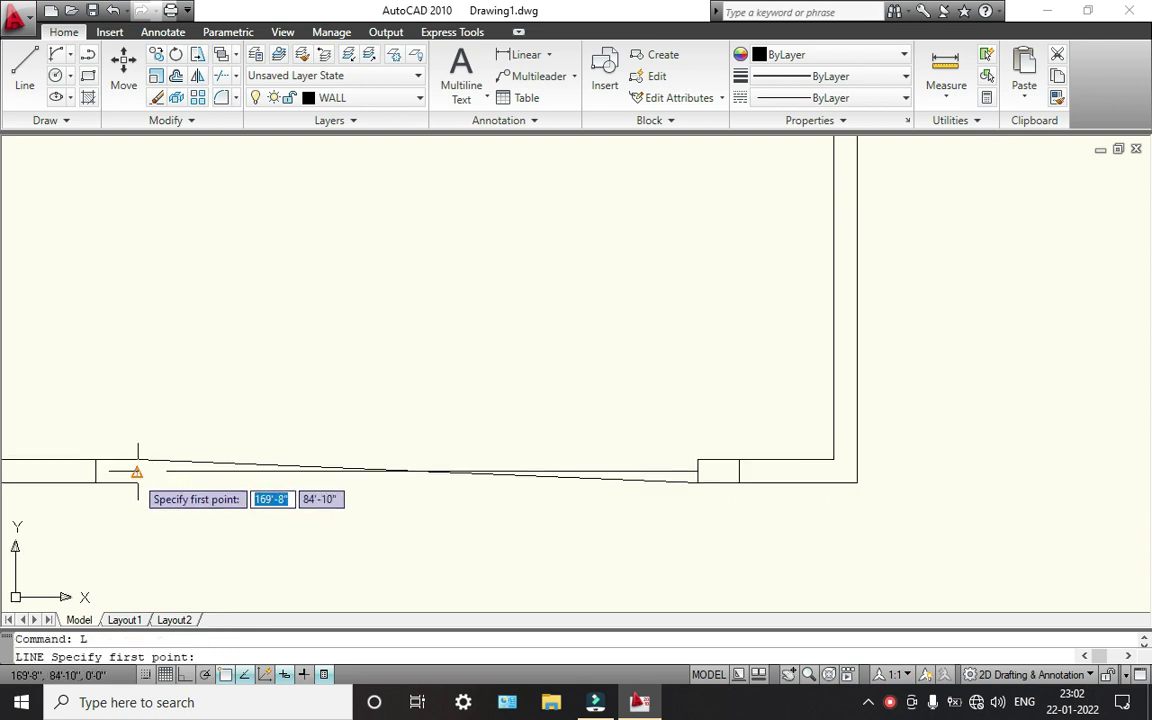
click(138, 482)
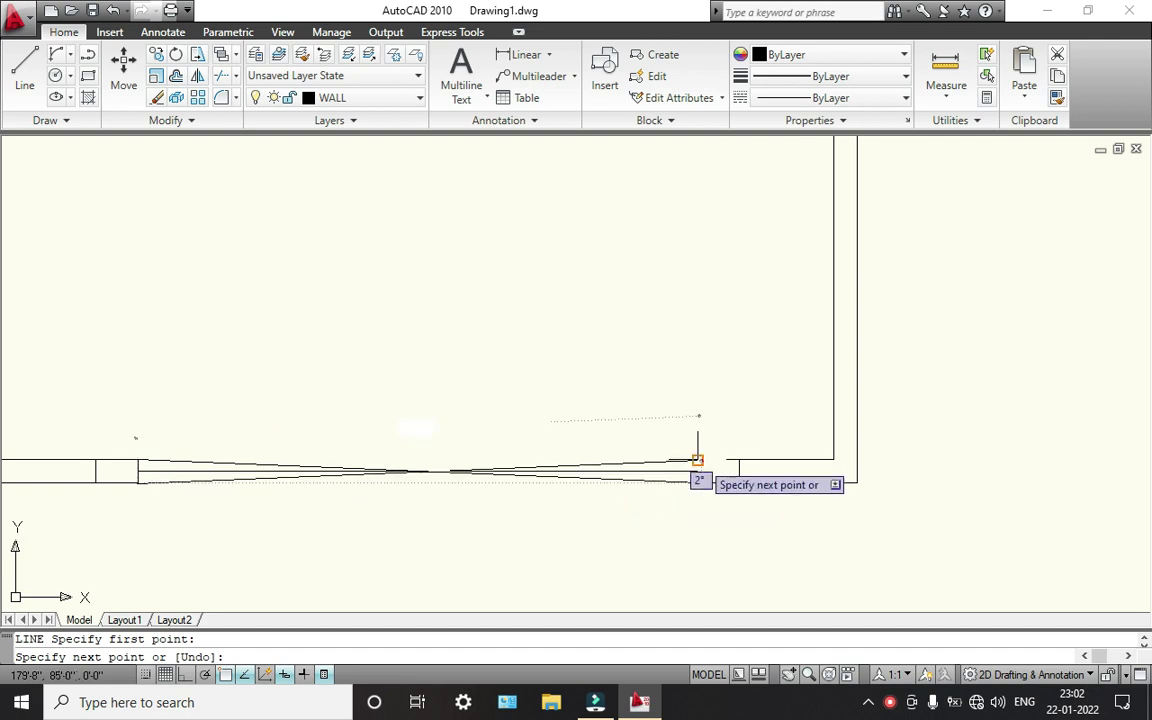
scroll(694, 468, up, 1)
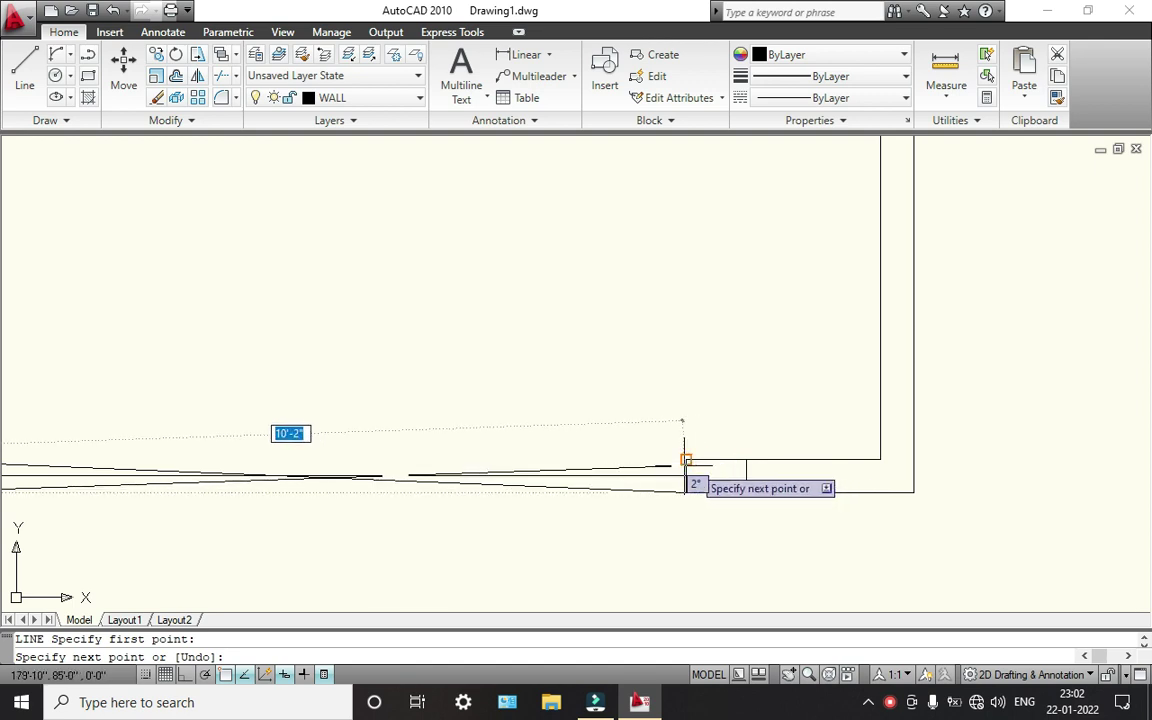
click(685, 460)
key(Return)
scroll(334, 514, down, 2)
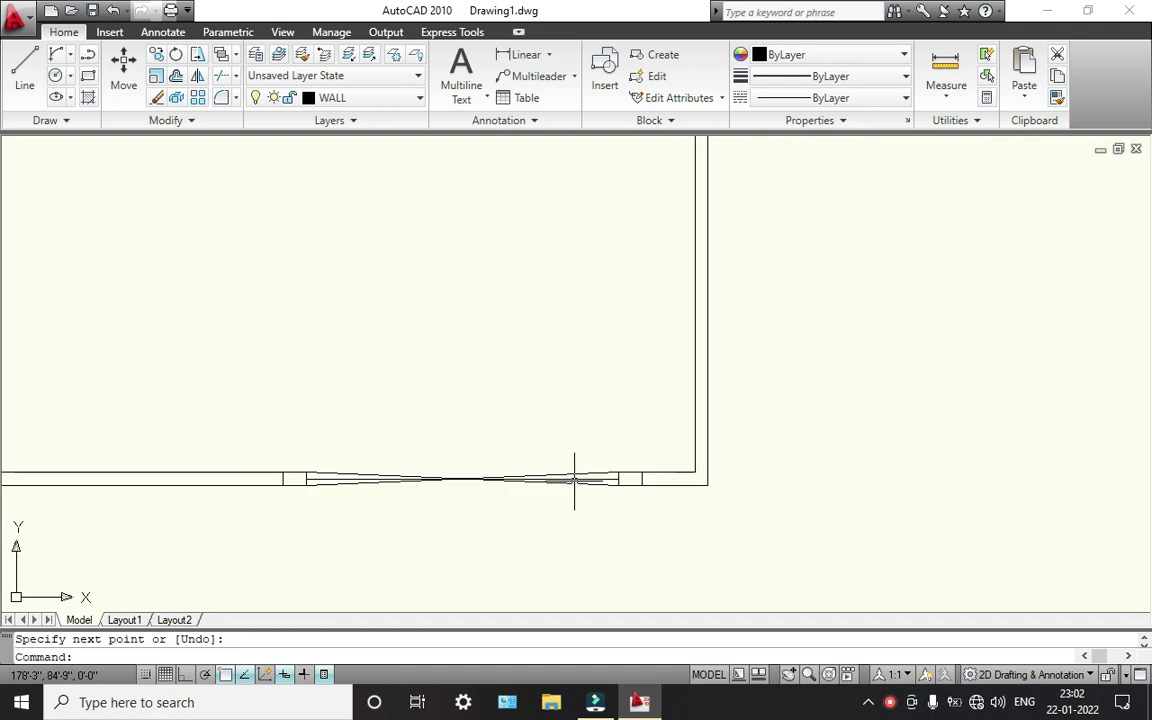
- Erase the horizontal middle line between the gate pillars, keeping the two crossing diagonals
middle_drag(334, 514, 469, 514)
scroll(303, 465, up, 2)
click(303, 465)
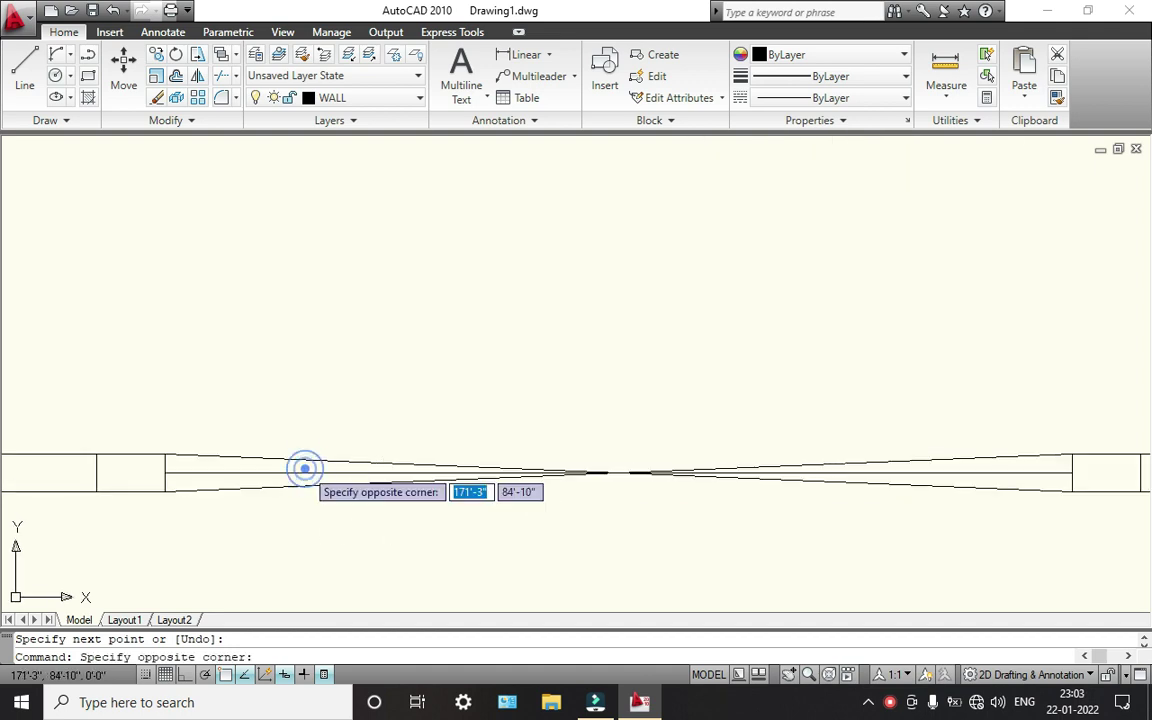
click(297, 467)
click(298, 470)
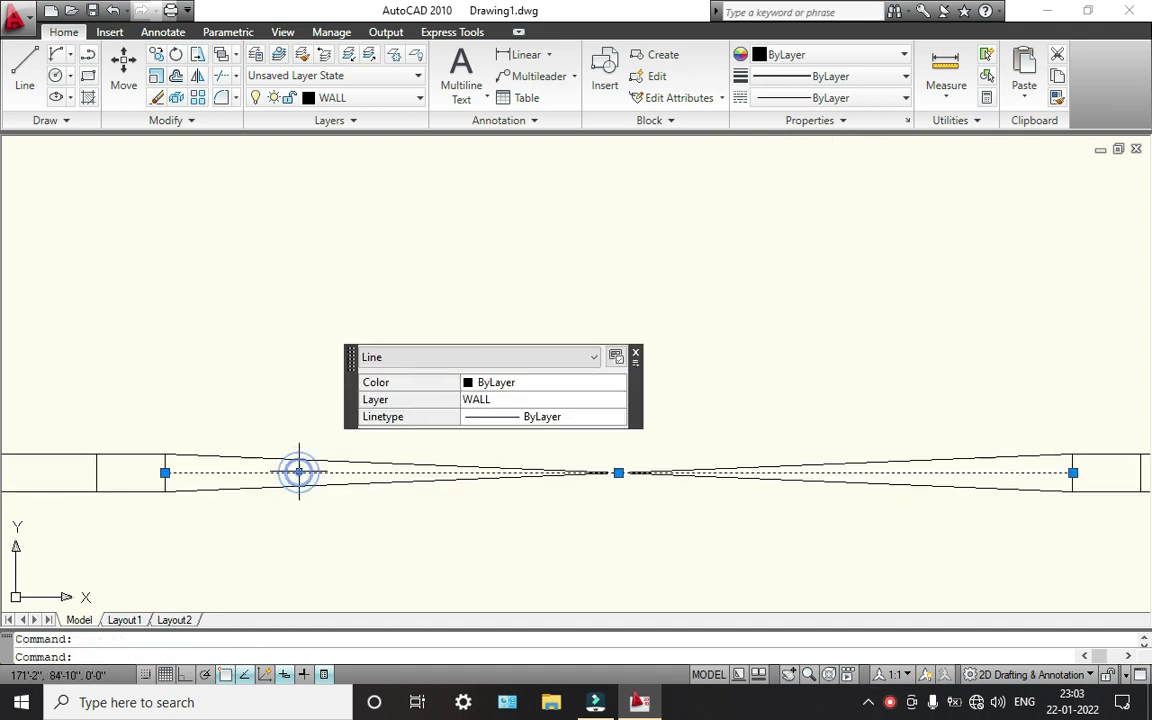
key(Delete)
- Examine the finished gate, the boundary wall and the house plan's rooms, doors and windows
scroll(298, 470, down, 3)
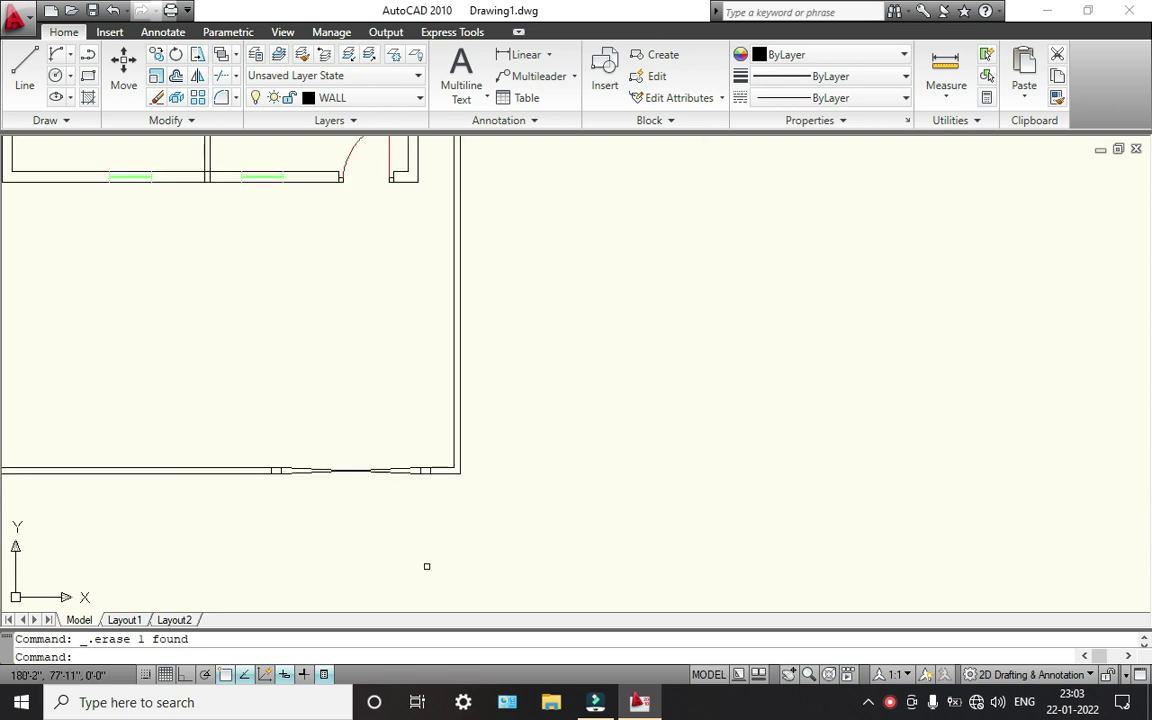
scroll(343, 500, up, 3)
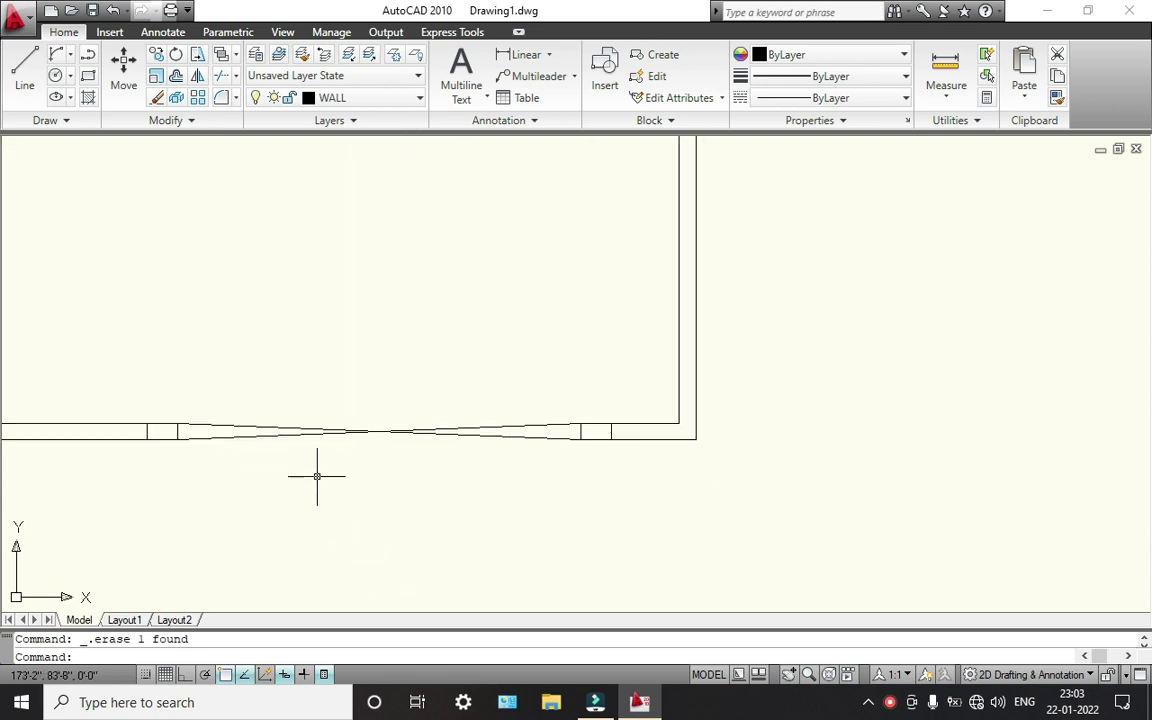
scroll(279, 466, down, 3)
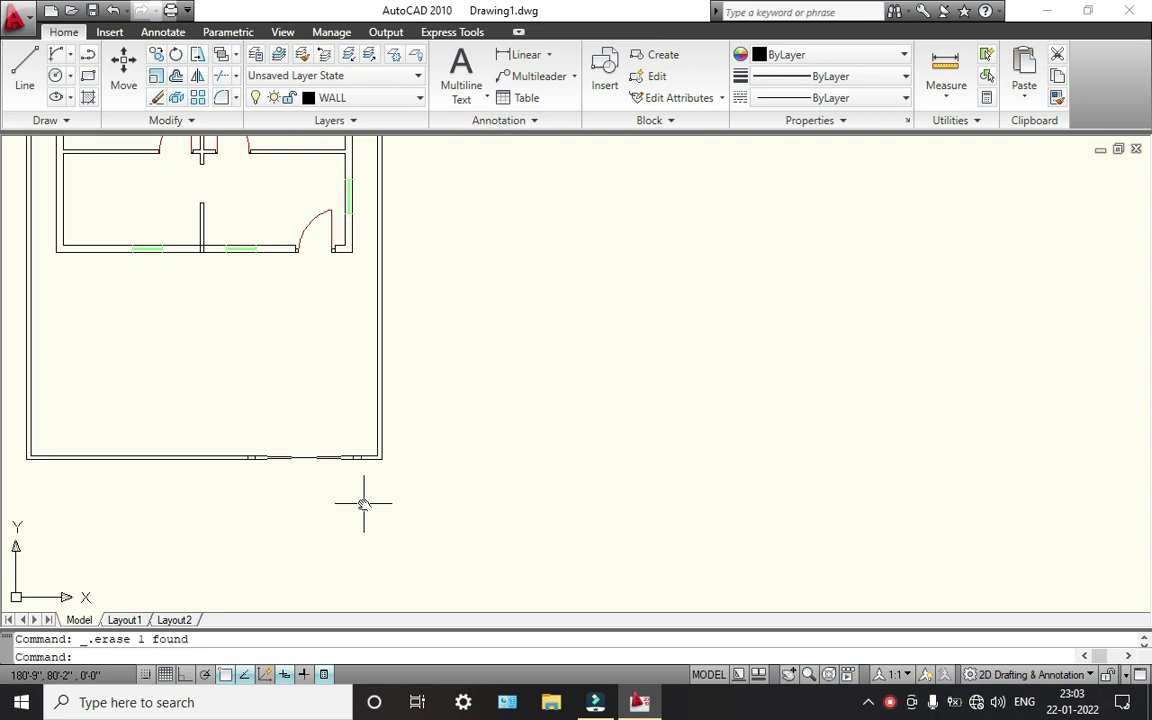
scroll(329, 445, down, 1)
scroll(380, 346, up, 1)
middle_drag(293, 313, 297, 319)
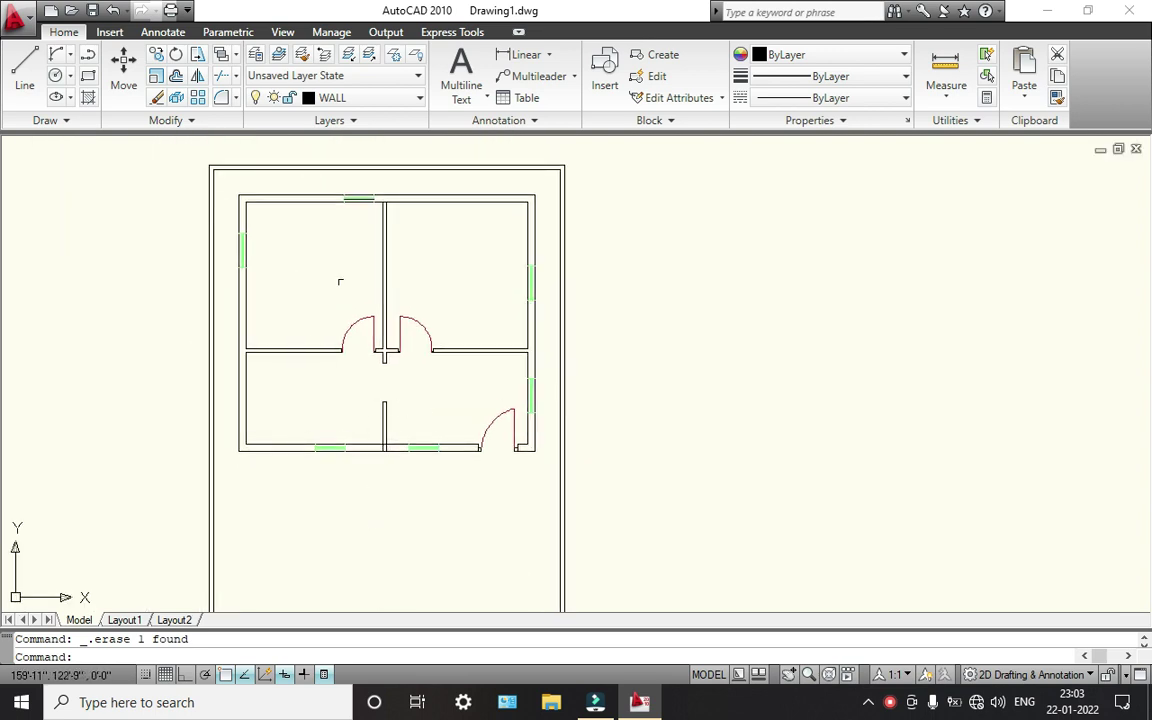
scroll(276, 219, up, 3)
scroll(180, 301, up, 2)
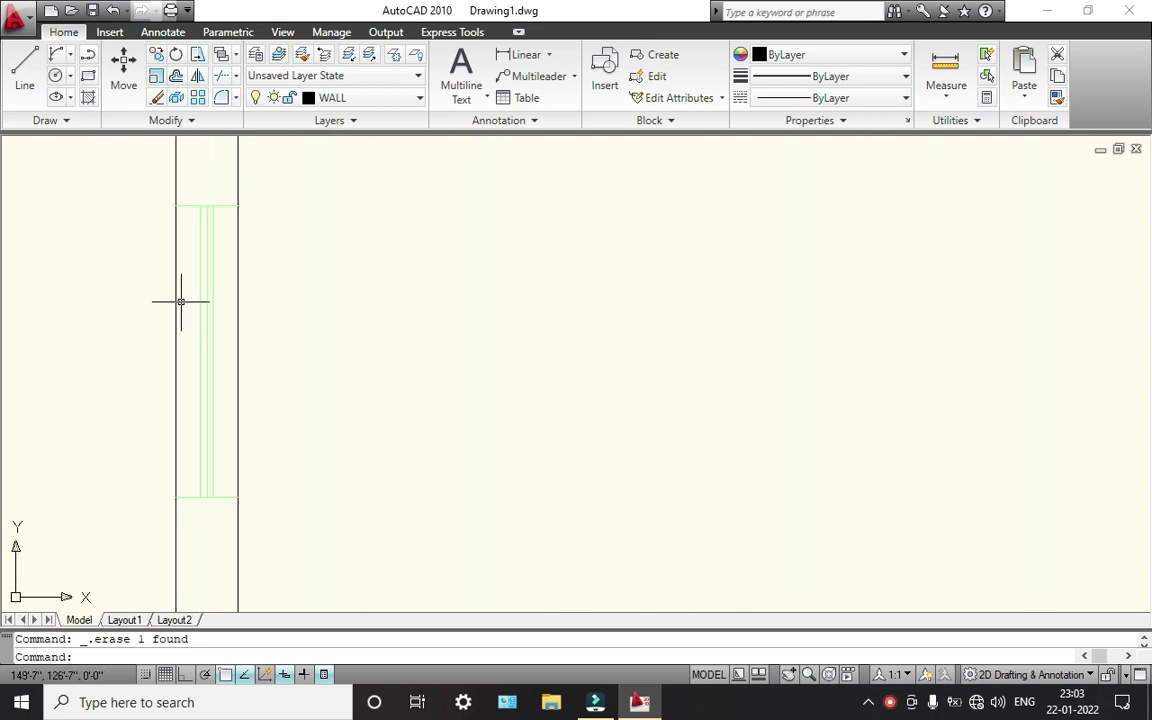
scroll(180, 301, down, 4)
middle_drag(251, 327, 189, 297)
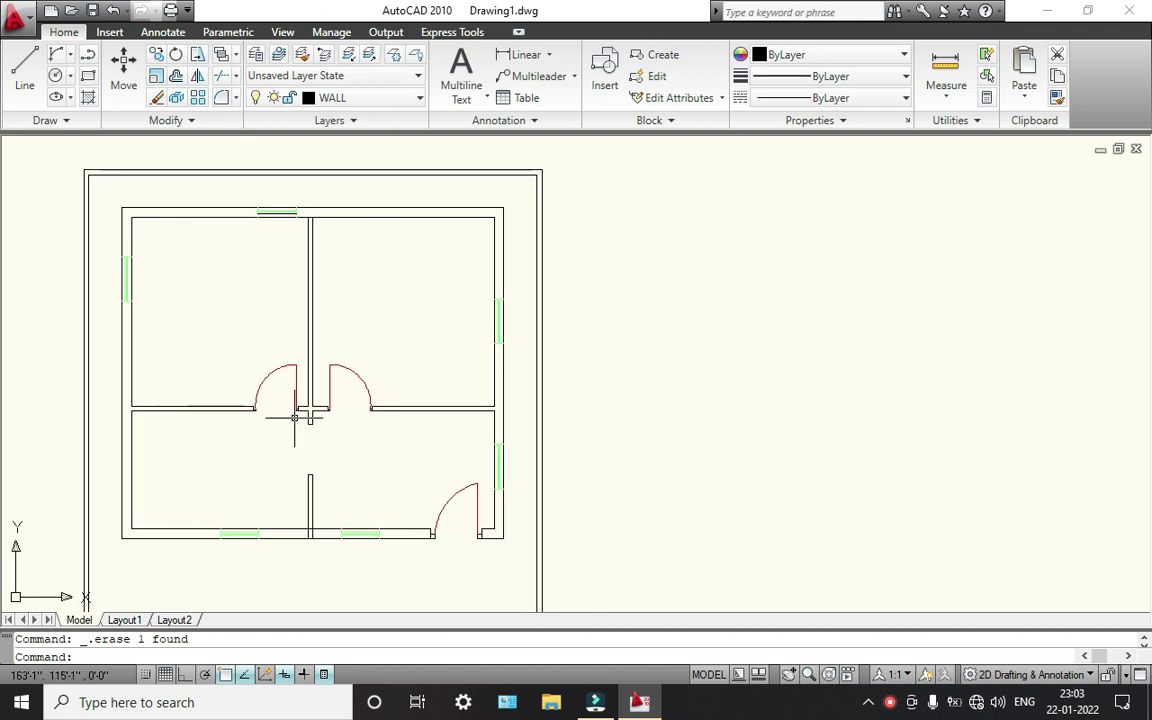
scroll(265, 478, up, 2)
middle_drag(290, 455, 317, 430)
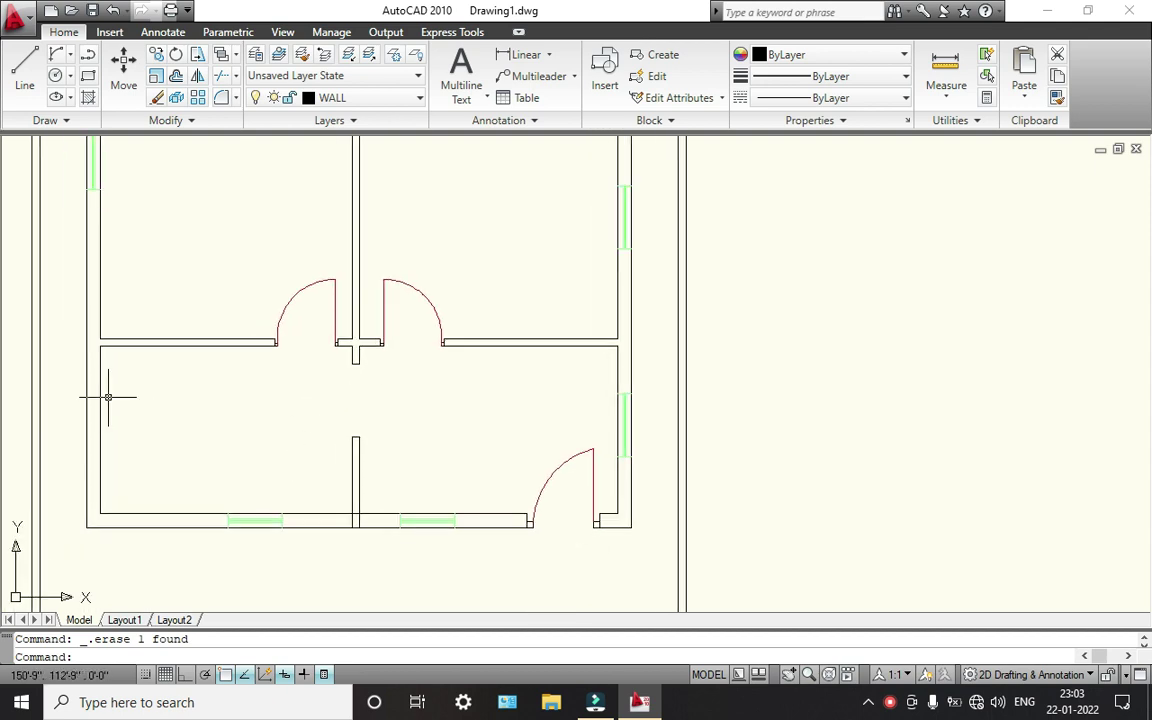
click(889, 702)
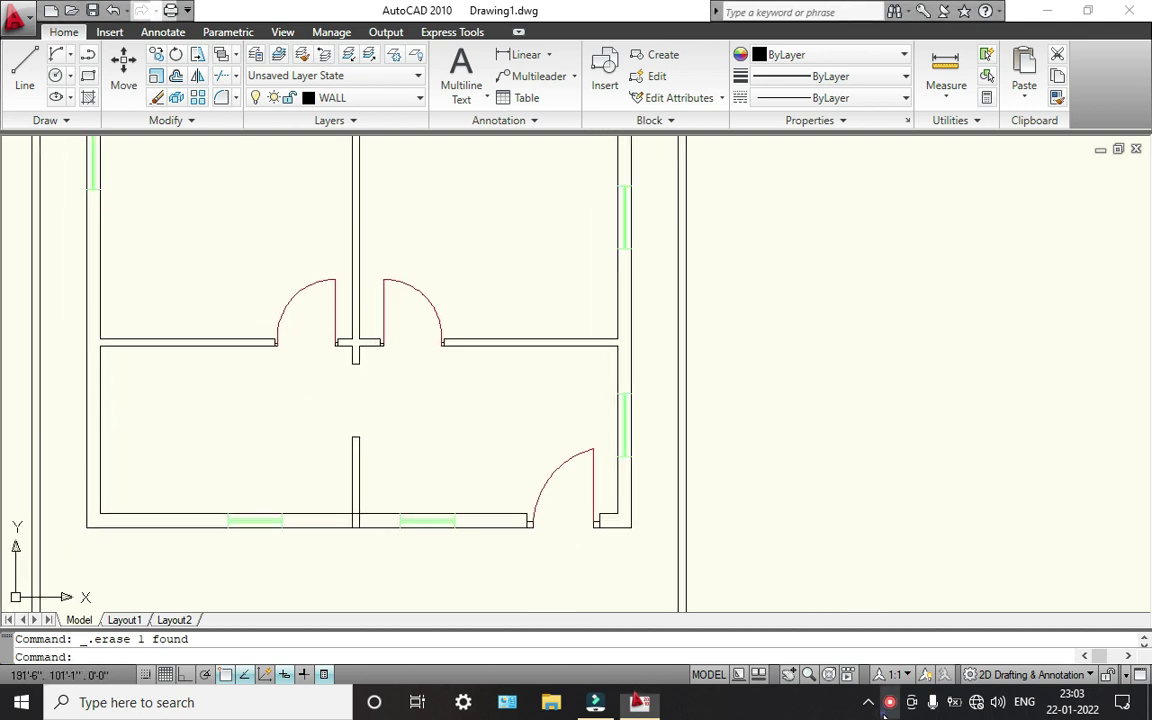
click(917, 656)
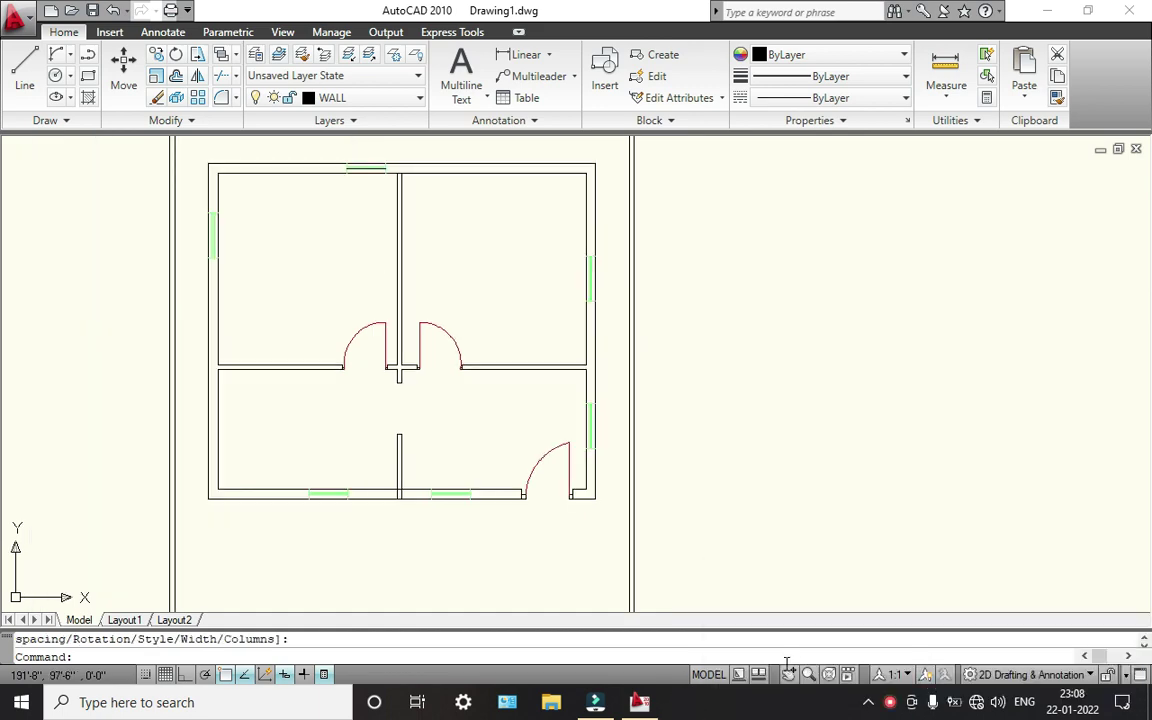
click(889, 702)
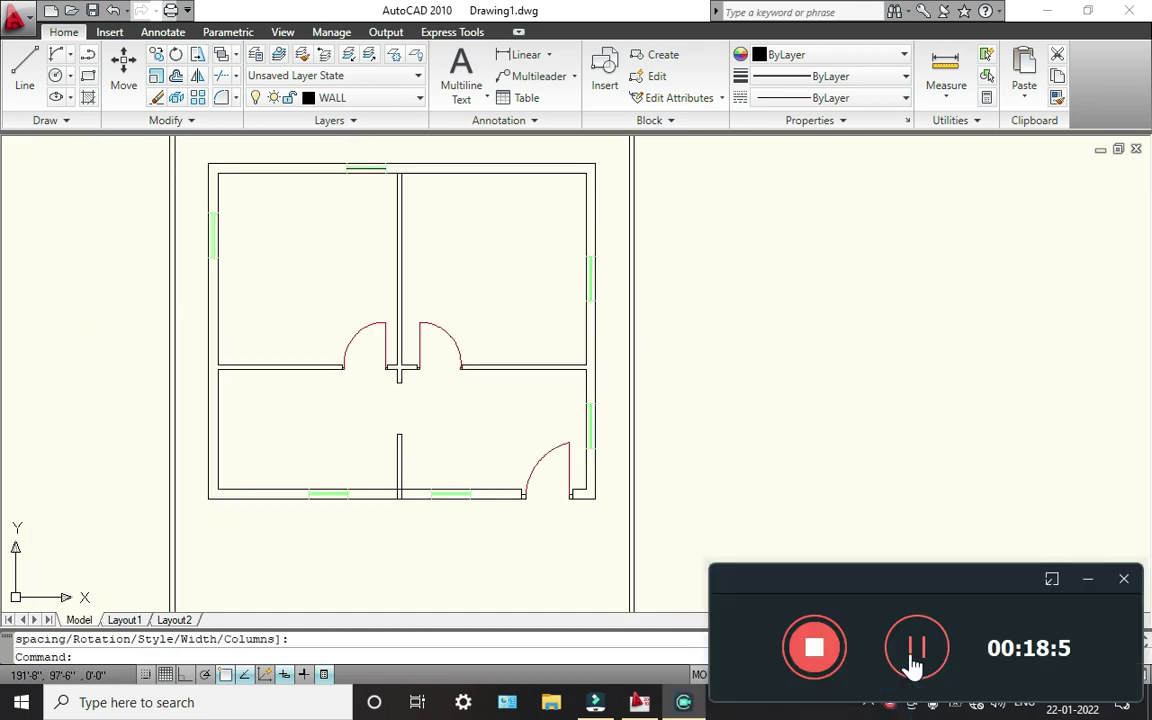